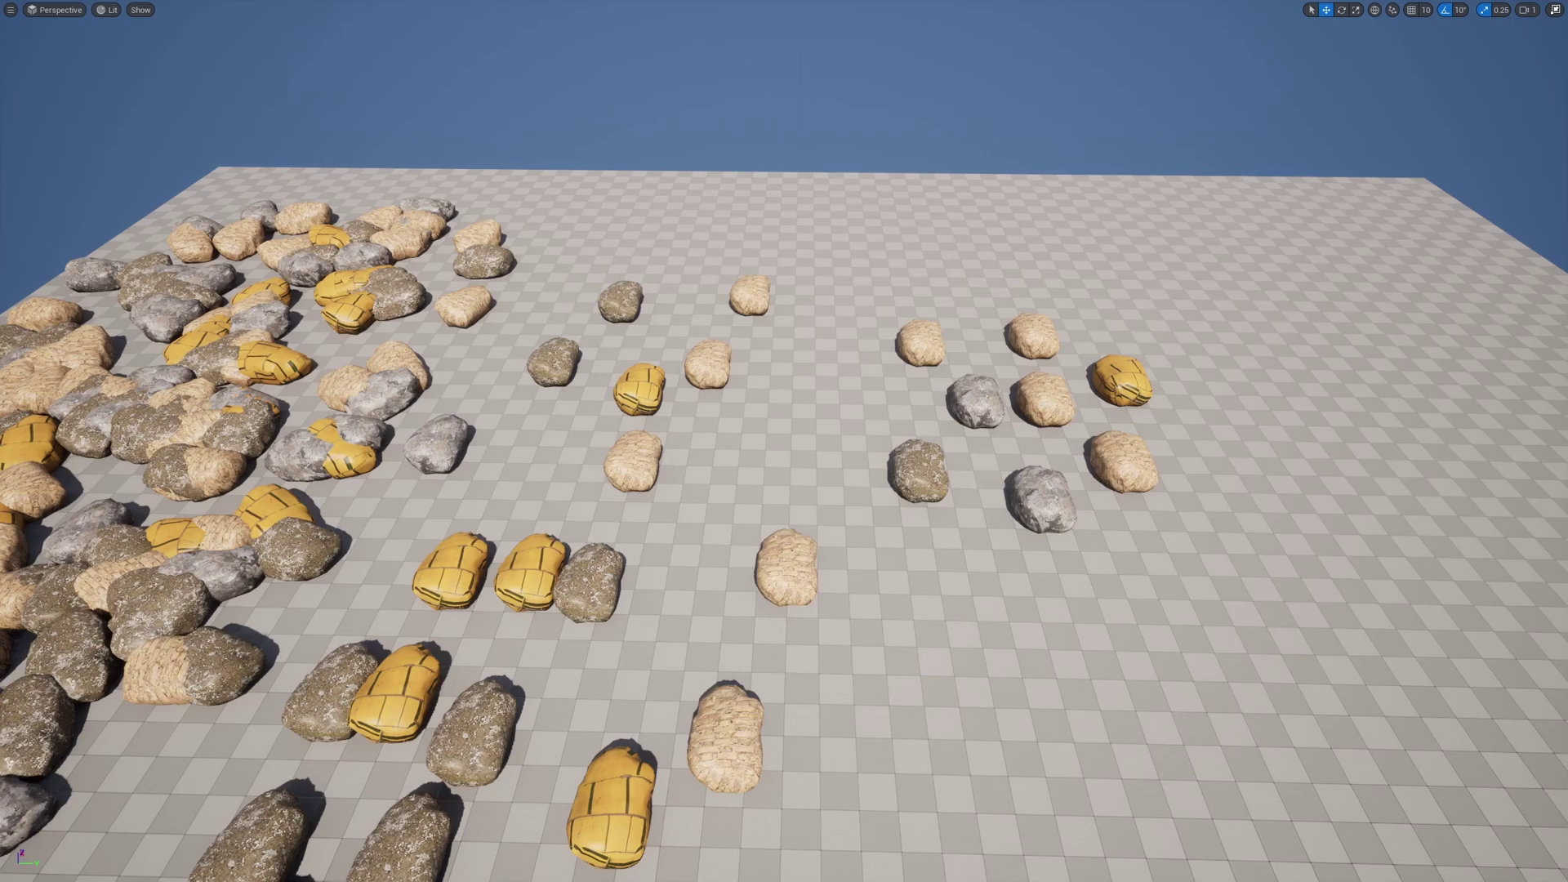
# - Place individual randomly textured boulders across the open area of the checkered floor
pyautogui.click(1033, 380)
pyautogui.click(917, 470)
pyautogui.click(1040, 498)
pyautogui.click(1120, 461)
pyautogui.click(1119, 379)
pyautogui.click(1102, 574)
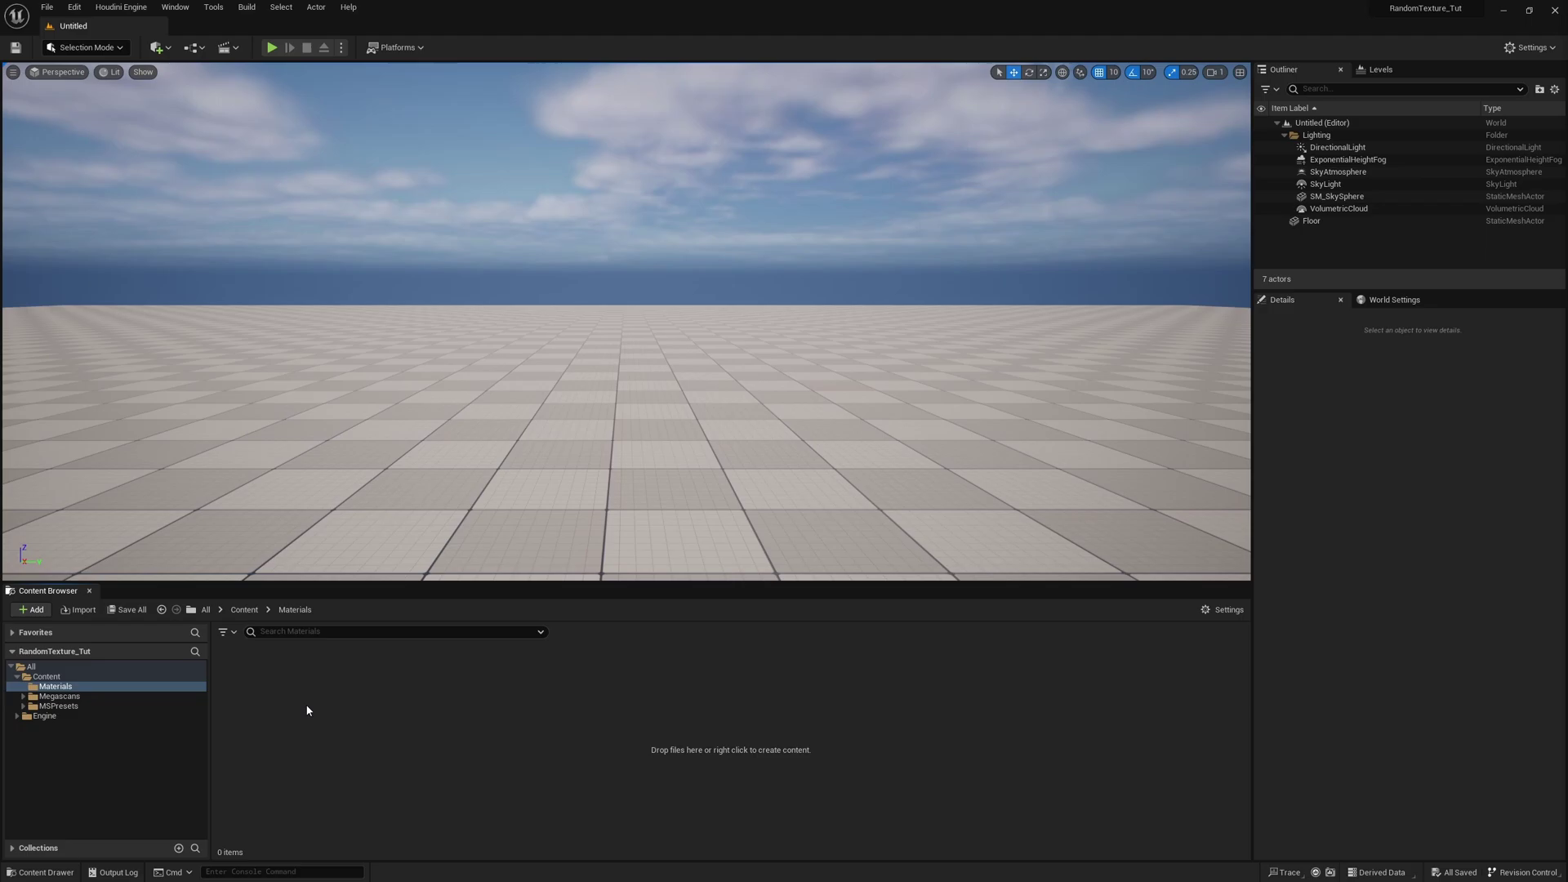
# - Create a new material named M_RandomTexture in the Materials folder
pyautogui.rightClick(370, 719)
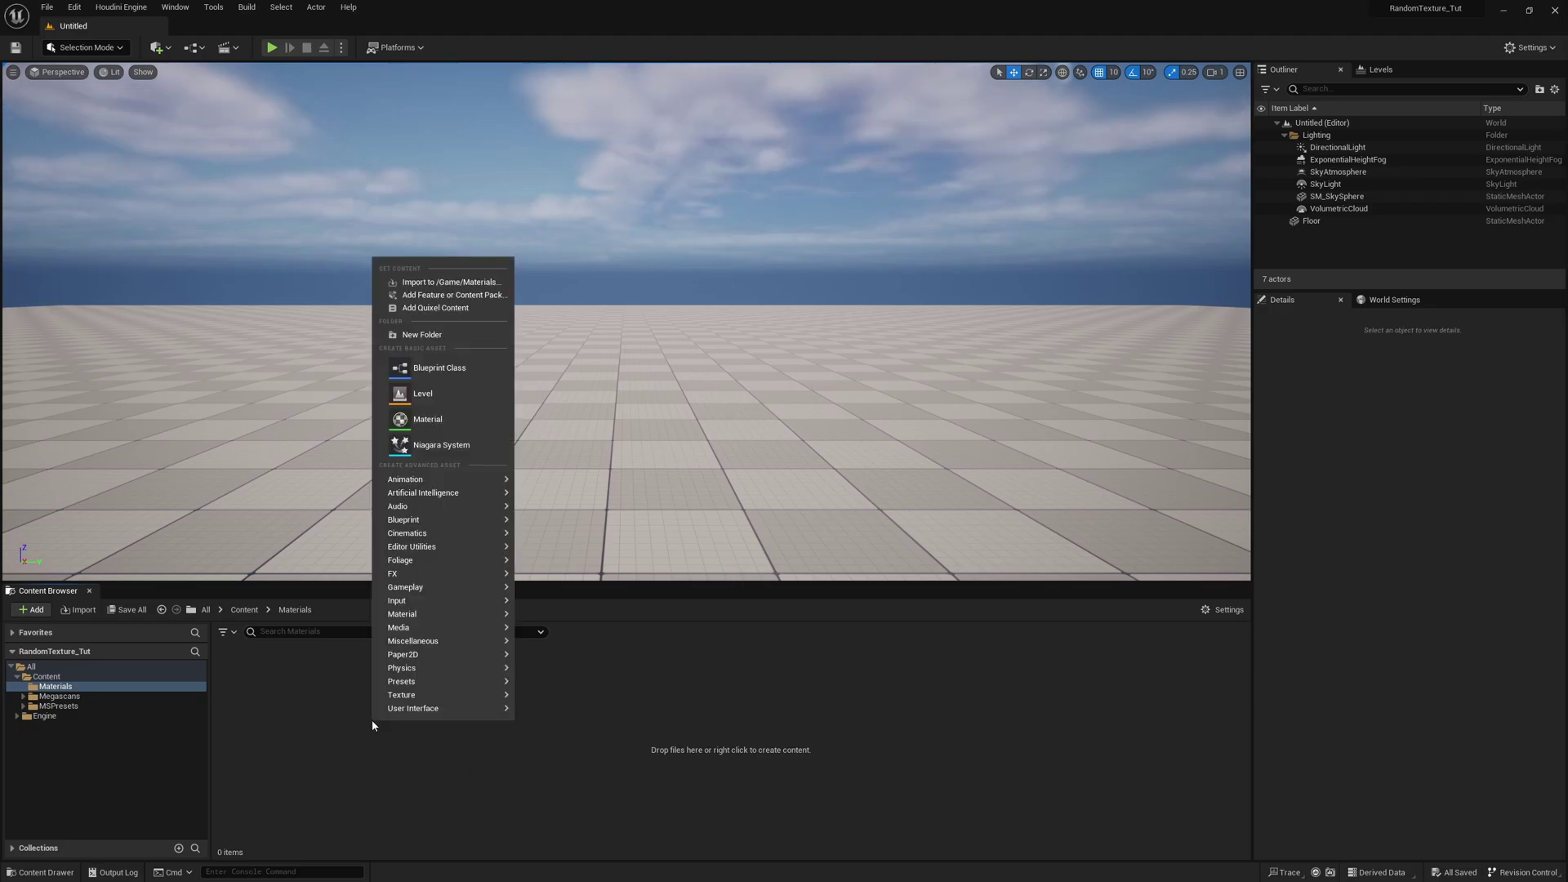
pyautogui.click(441, 417)
pyautogui.write('M_Ran')
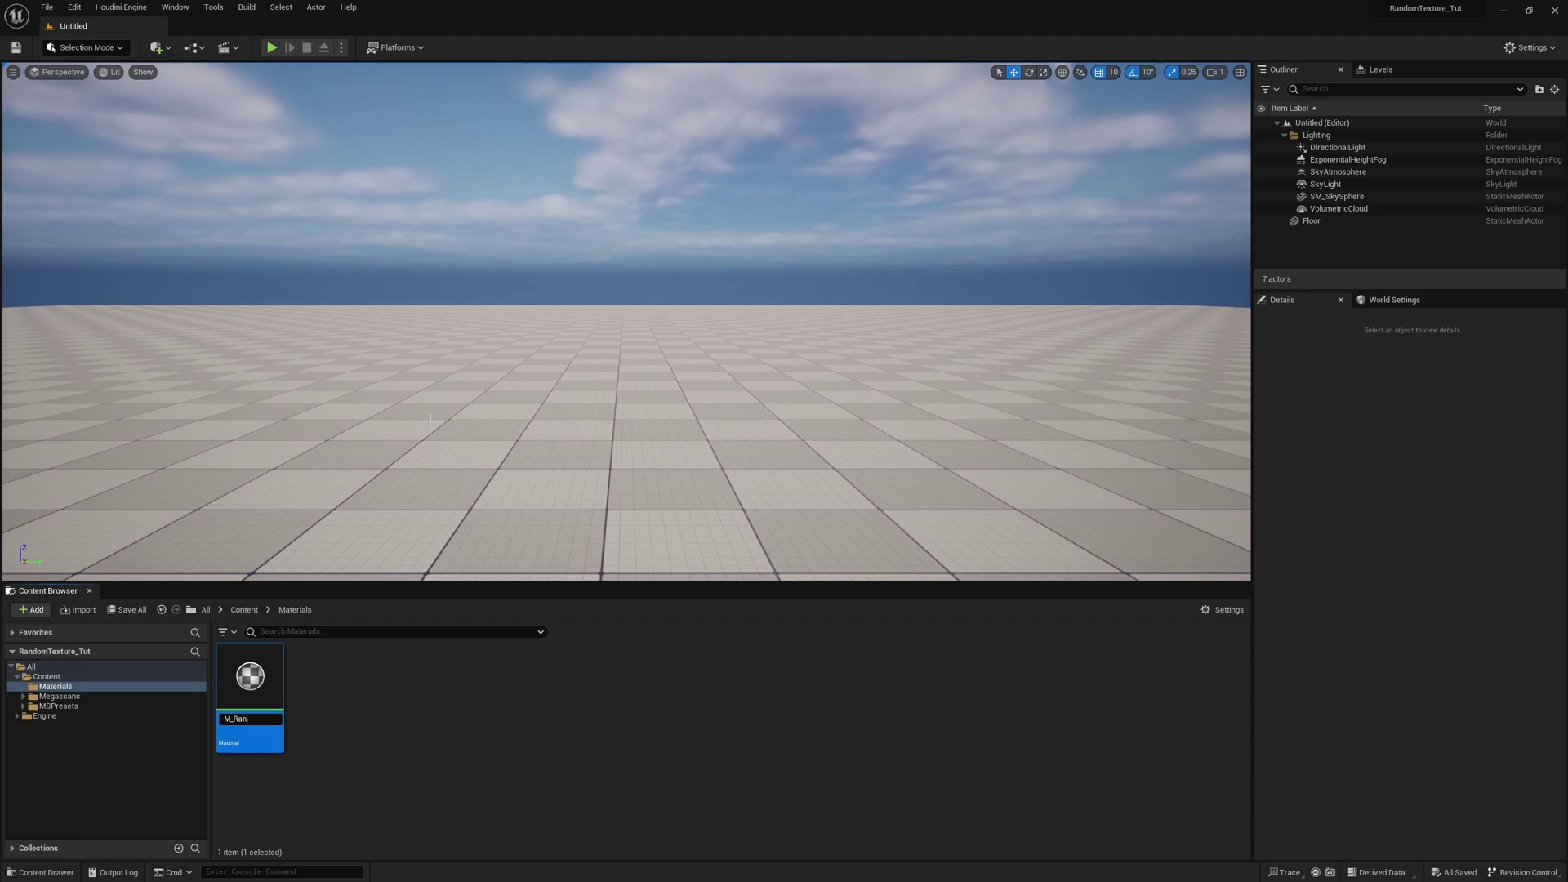
pyautogui.write('domTexture')
pyautogui.press('Return')
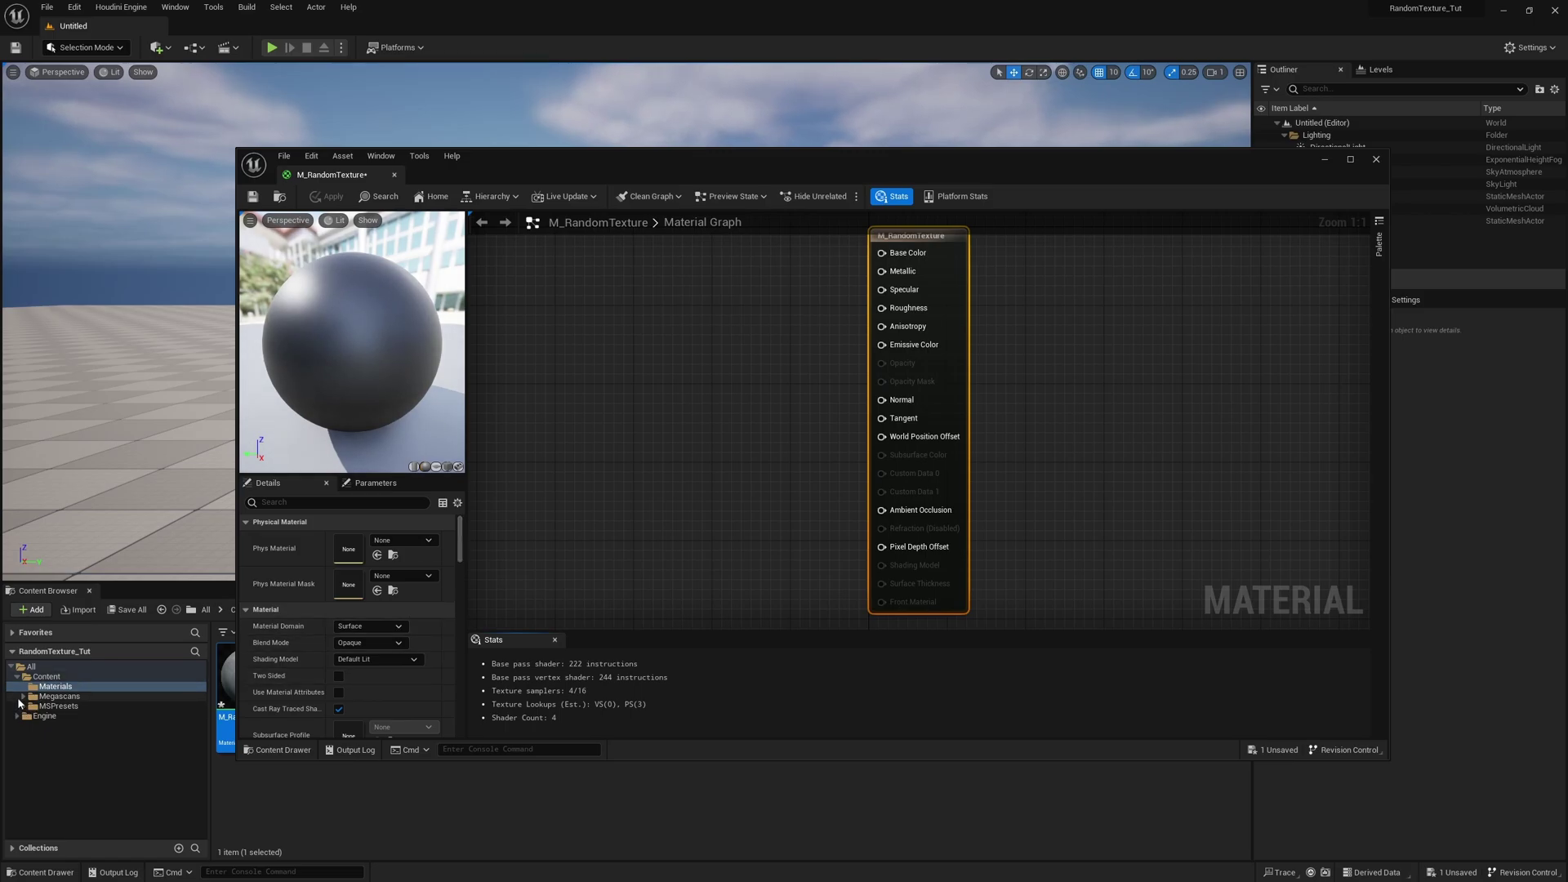
# - Add the diffuse textures of the Bamboo_Stem, Damaged_Brick_Wall, Dirty_Concrete_Ceiling and Rocky_Wild_Grass surfaces to the material graph, stacked in one column
pyautogui.click(23, 696)
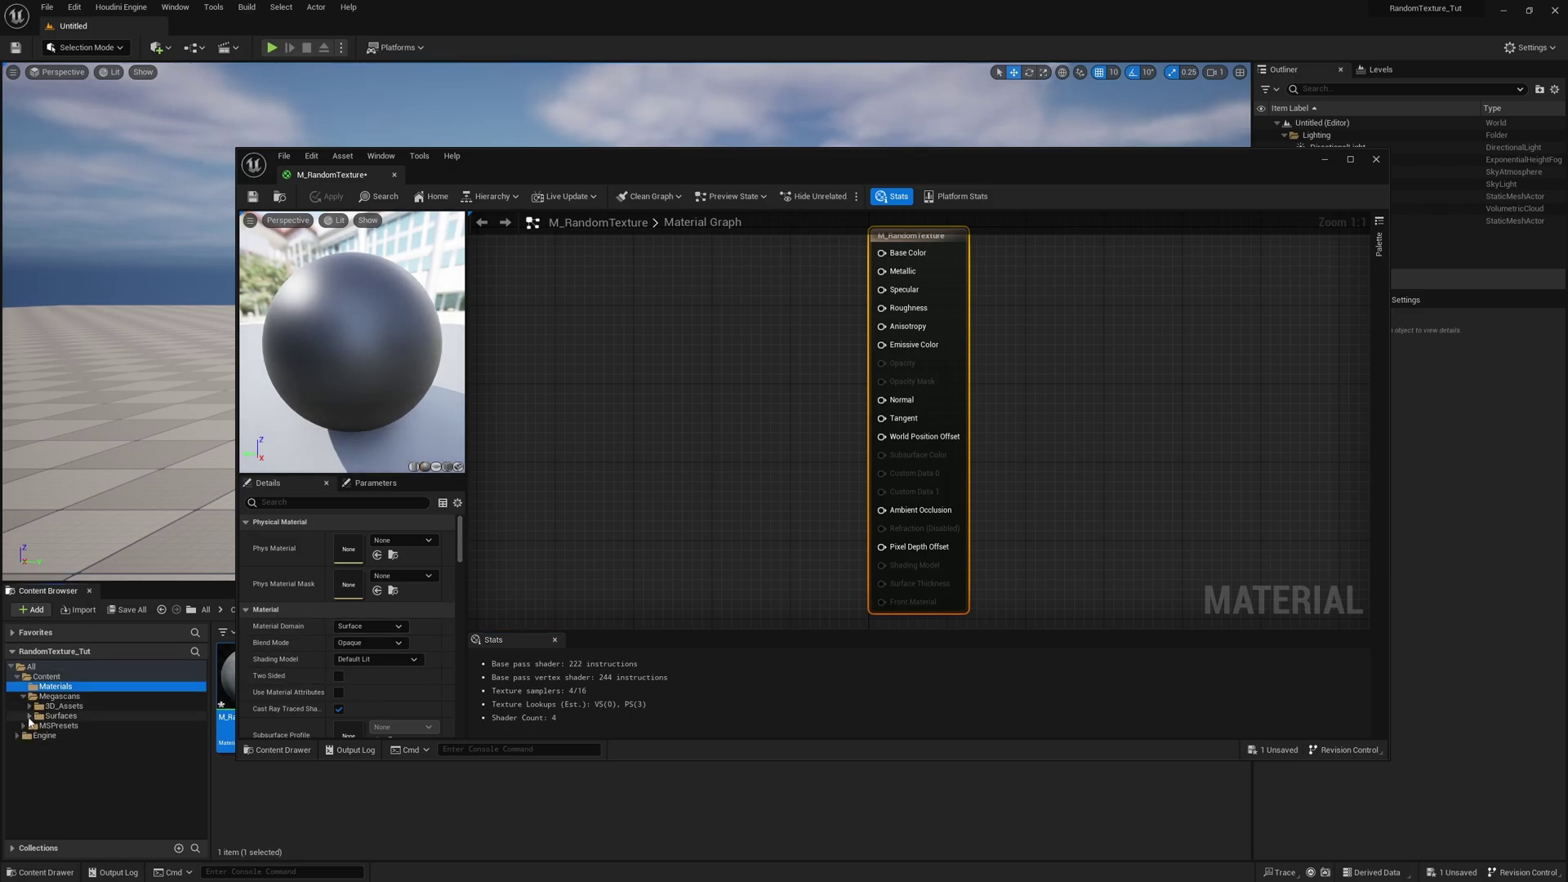
pyautogui.click(30, 717)
pyautogui.click(63, 727)
pyautogui.moveTo(861, 165); pyautogui.dragTo(894, 52)
pyautogui.moveTo(324, 678); pyautogui.dragTo(586, 222)
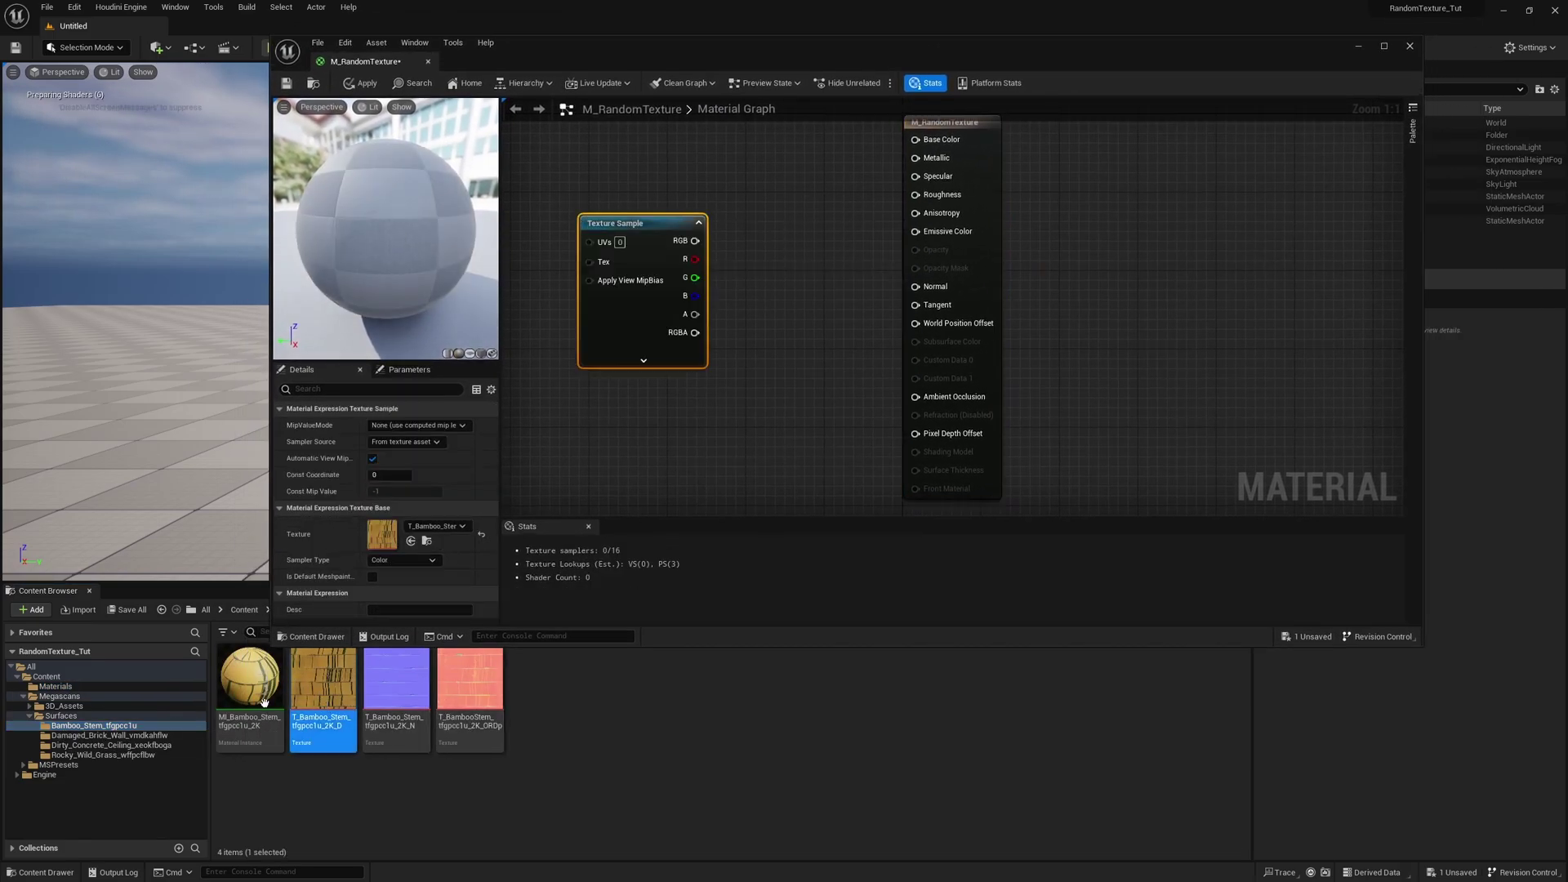
pyautogui.click(111, 736)
pyautogui.moveTo(323, 678); pyautogui.dragTo(584, 396)
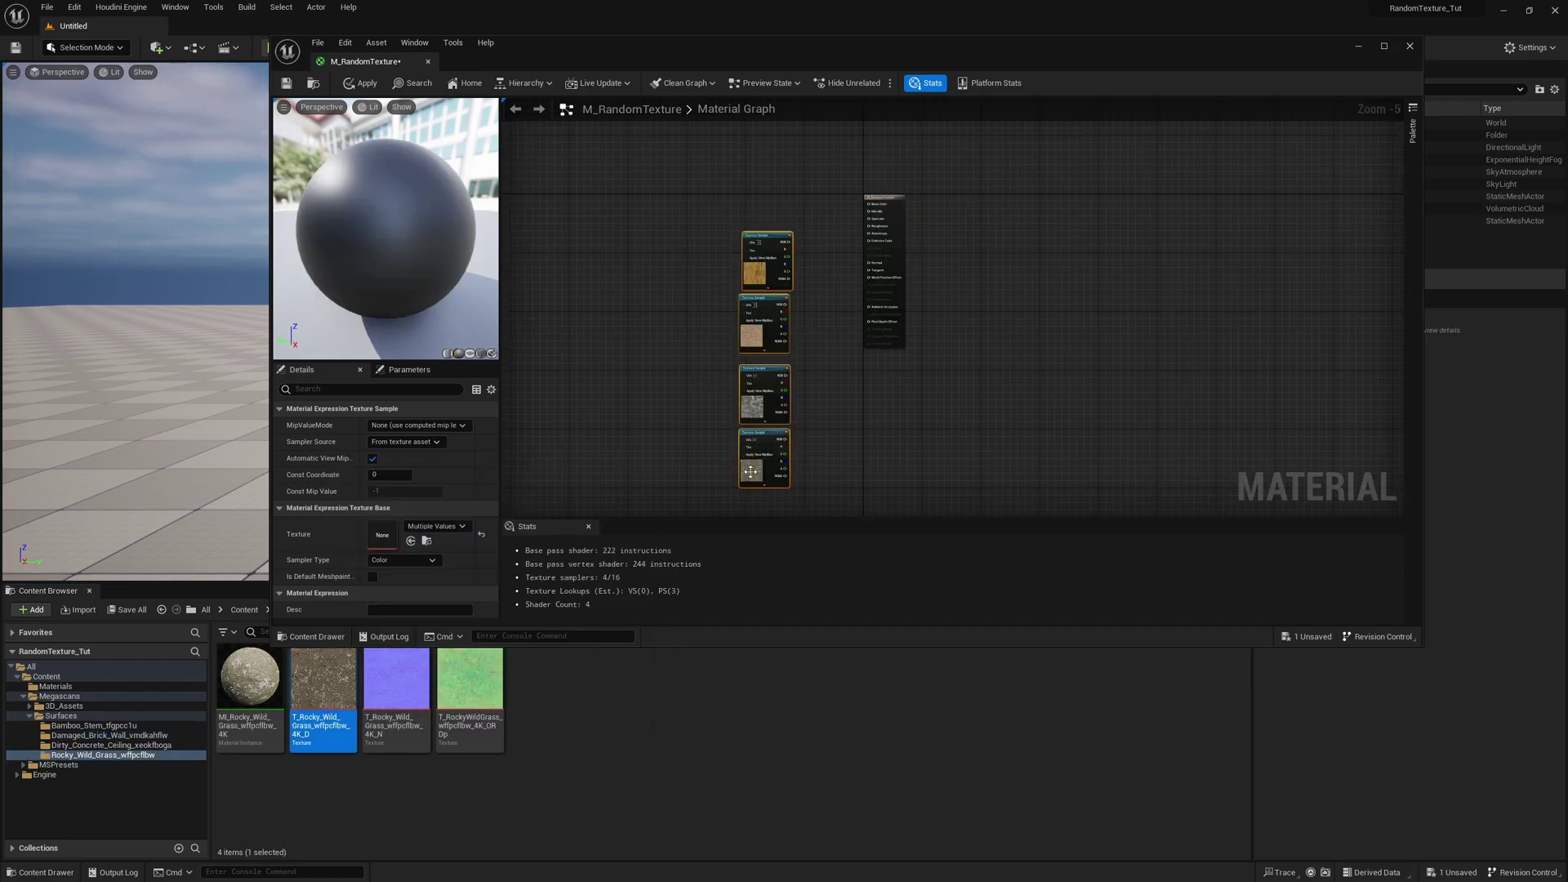
pyautogui.scroll(2, 735, 286)
pyautogui.click(766, 410)
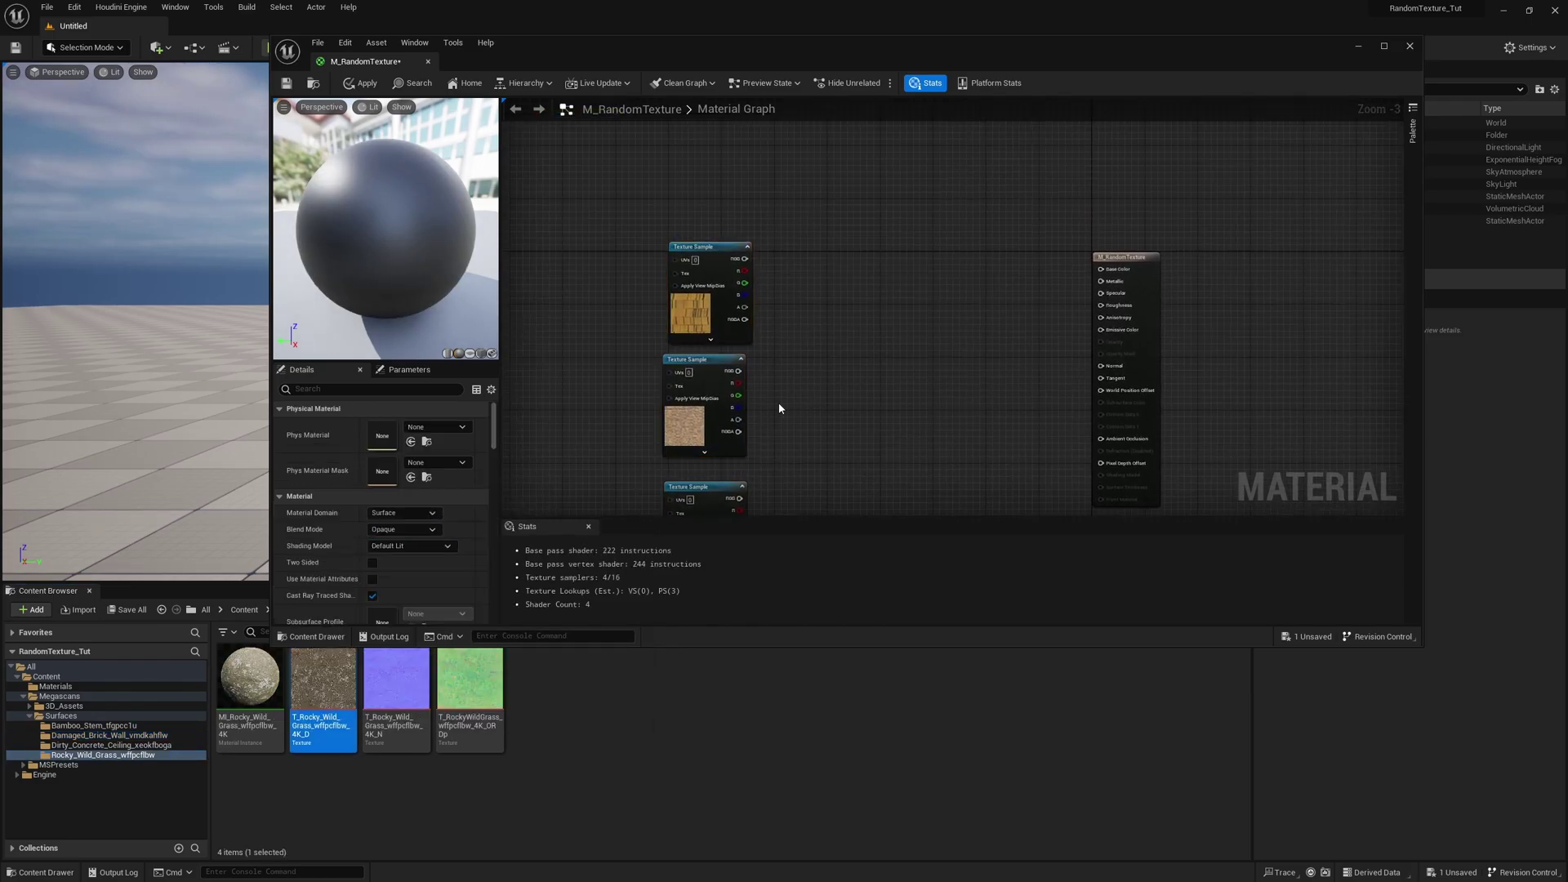
pyautogui.click(686, 424)
pyautogui.moveTo(777, 438); pyautogui.dragTo(776, 356, button='right')
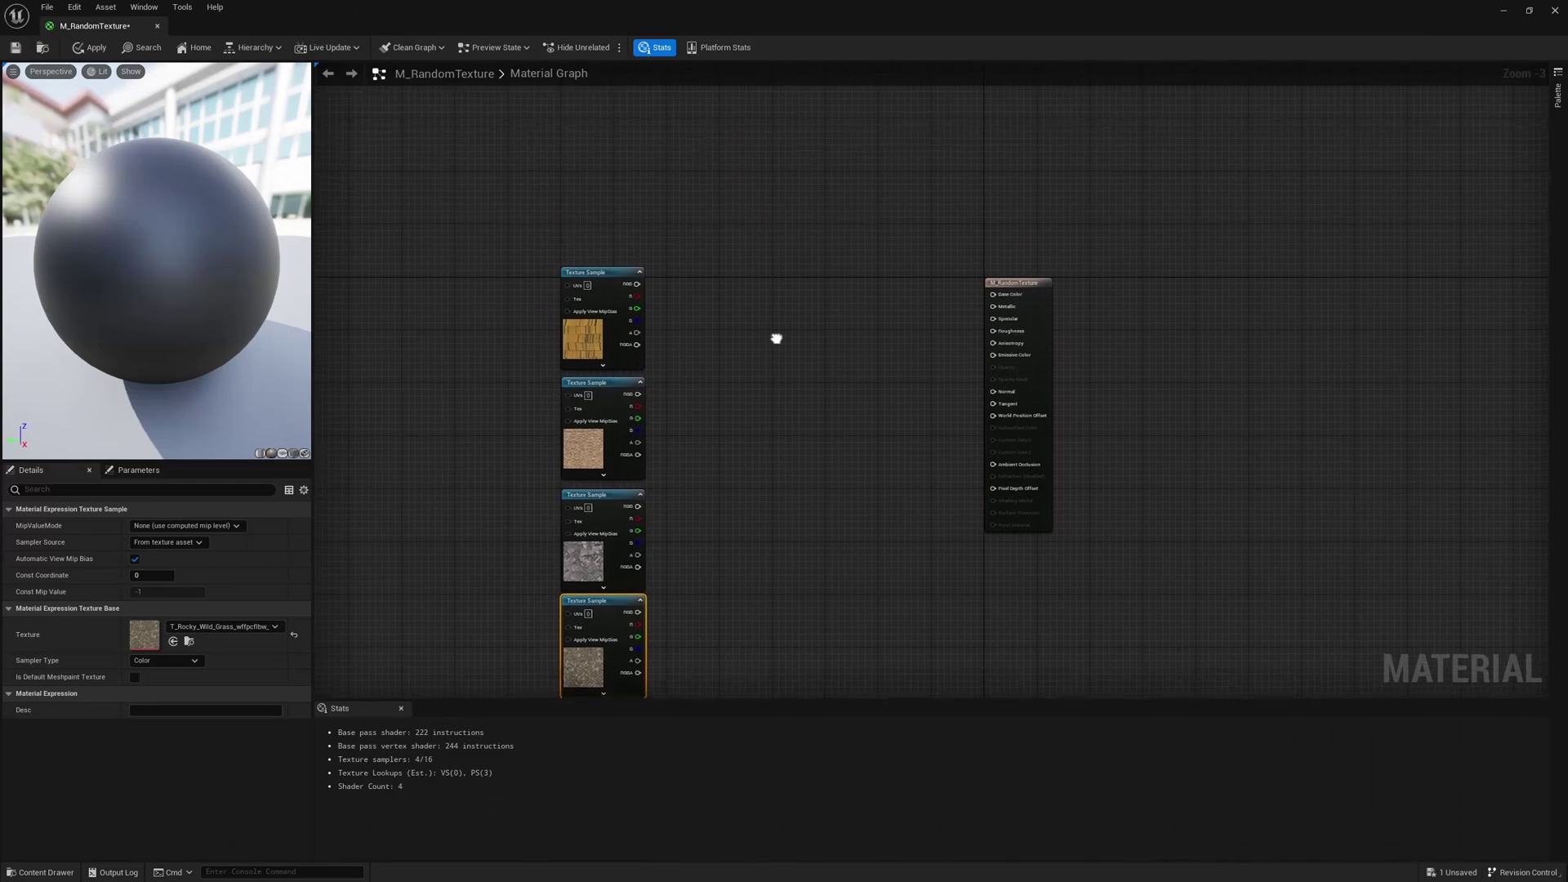
pyautogui.moveTo(776, 345); pyautogui.dragTo(792, 347, button='right')
# - Add a PerInstanceRandom node to the graph above the Texture Sample nodes
pyautogui.rightClick(651, 182)
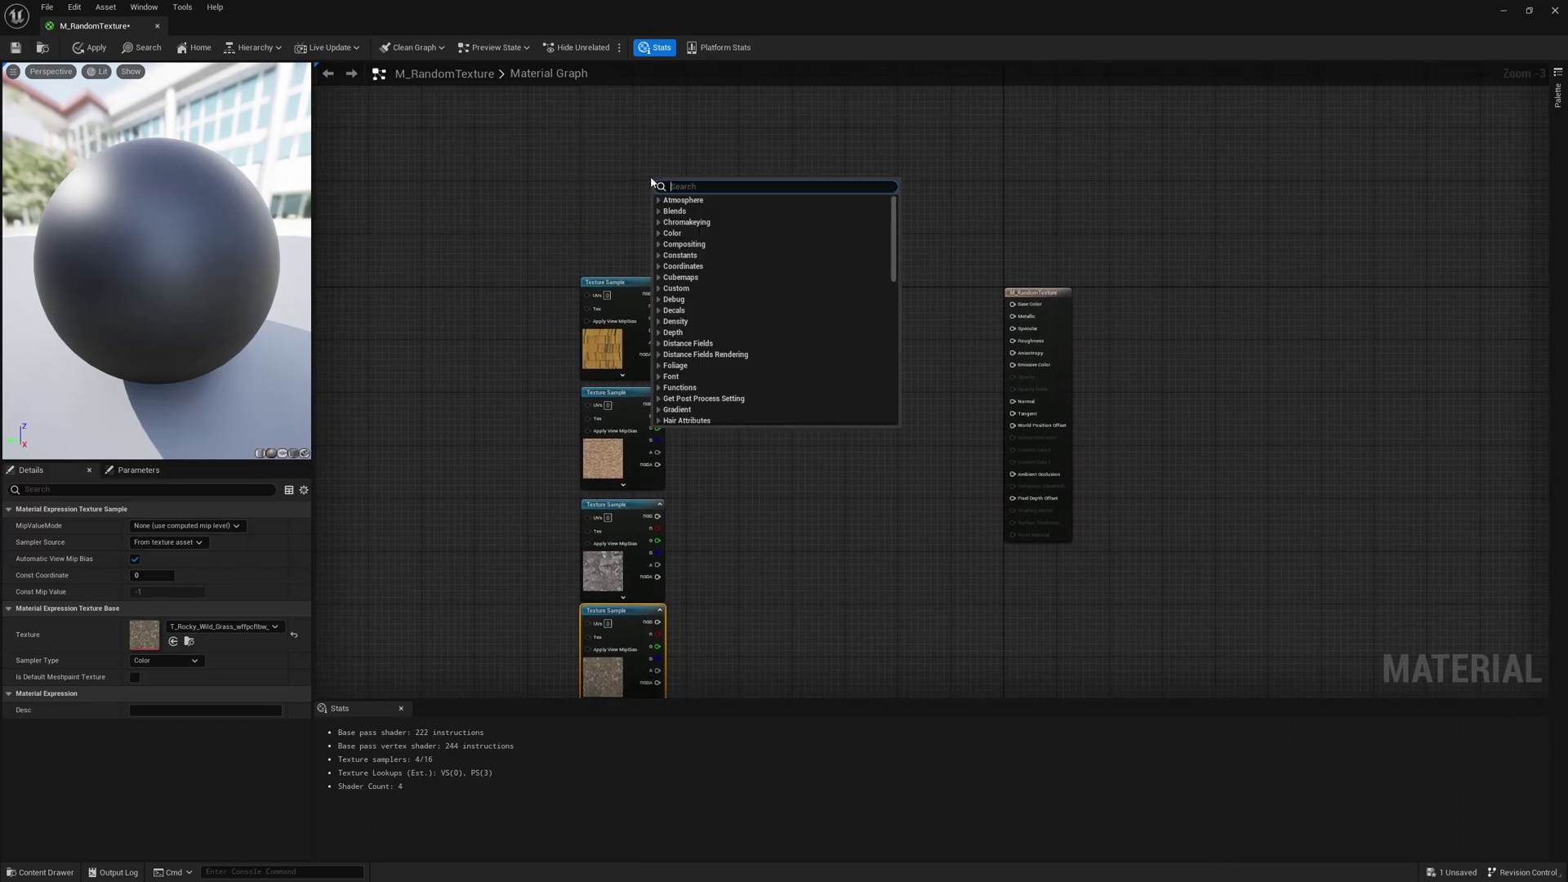
pyautogui.write('rando')
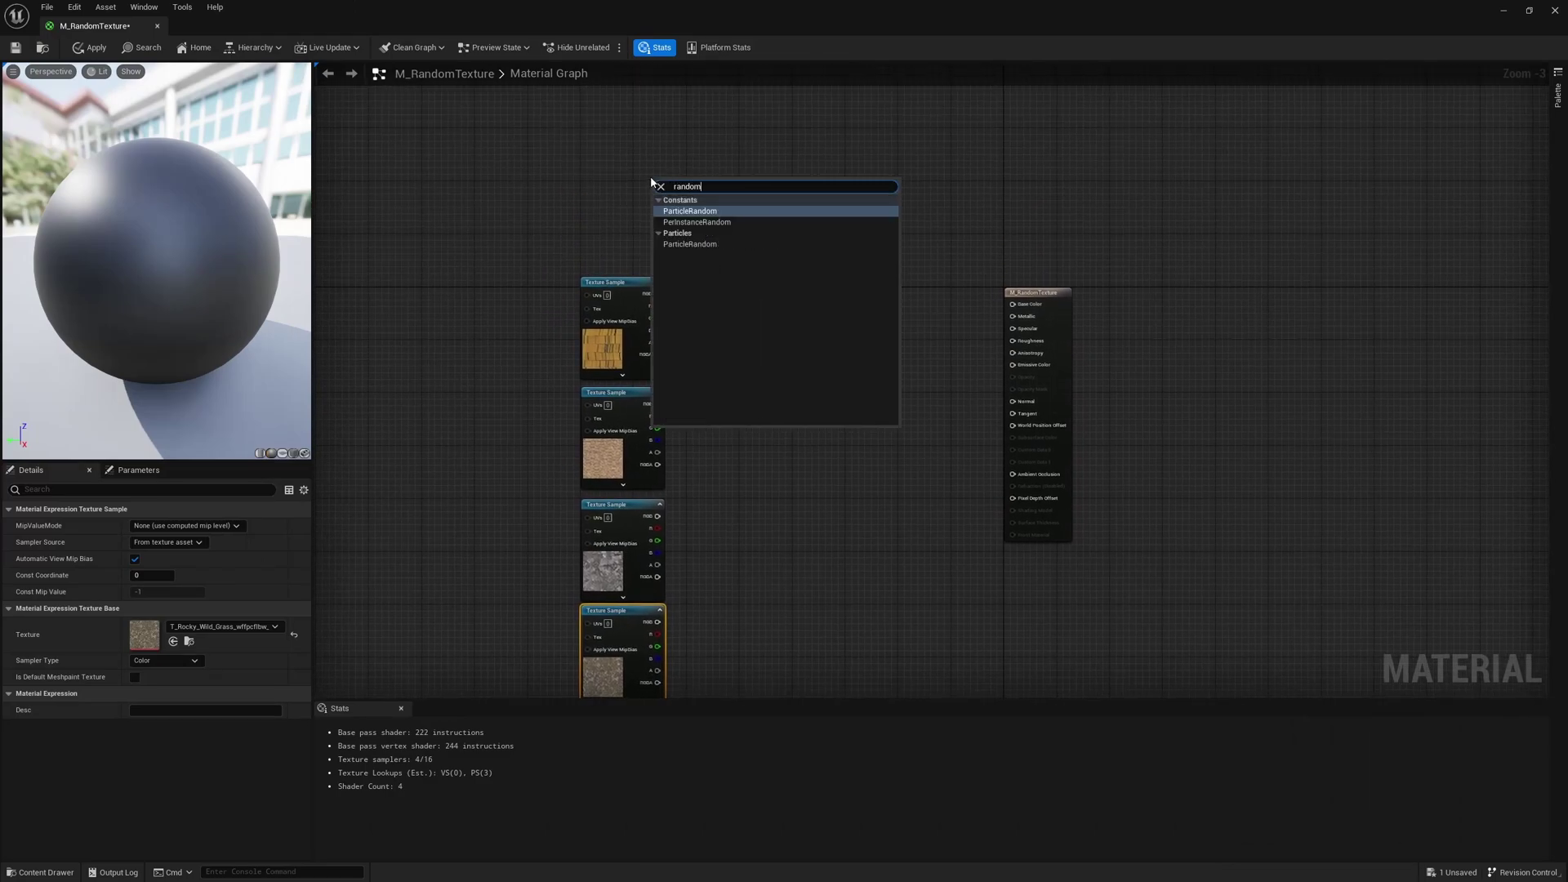
pyautogui.write('m')
pyautogui.press('Down')
pyautogui.press('Return')
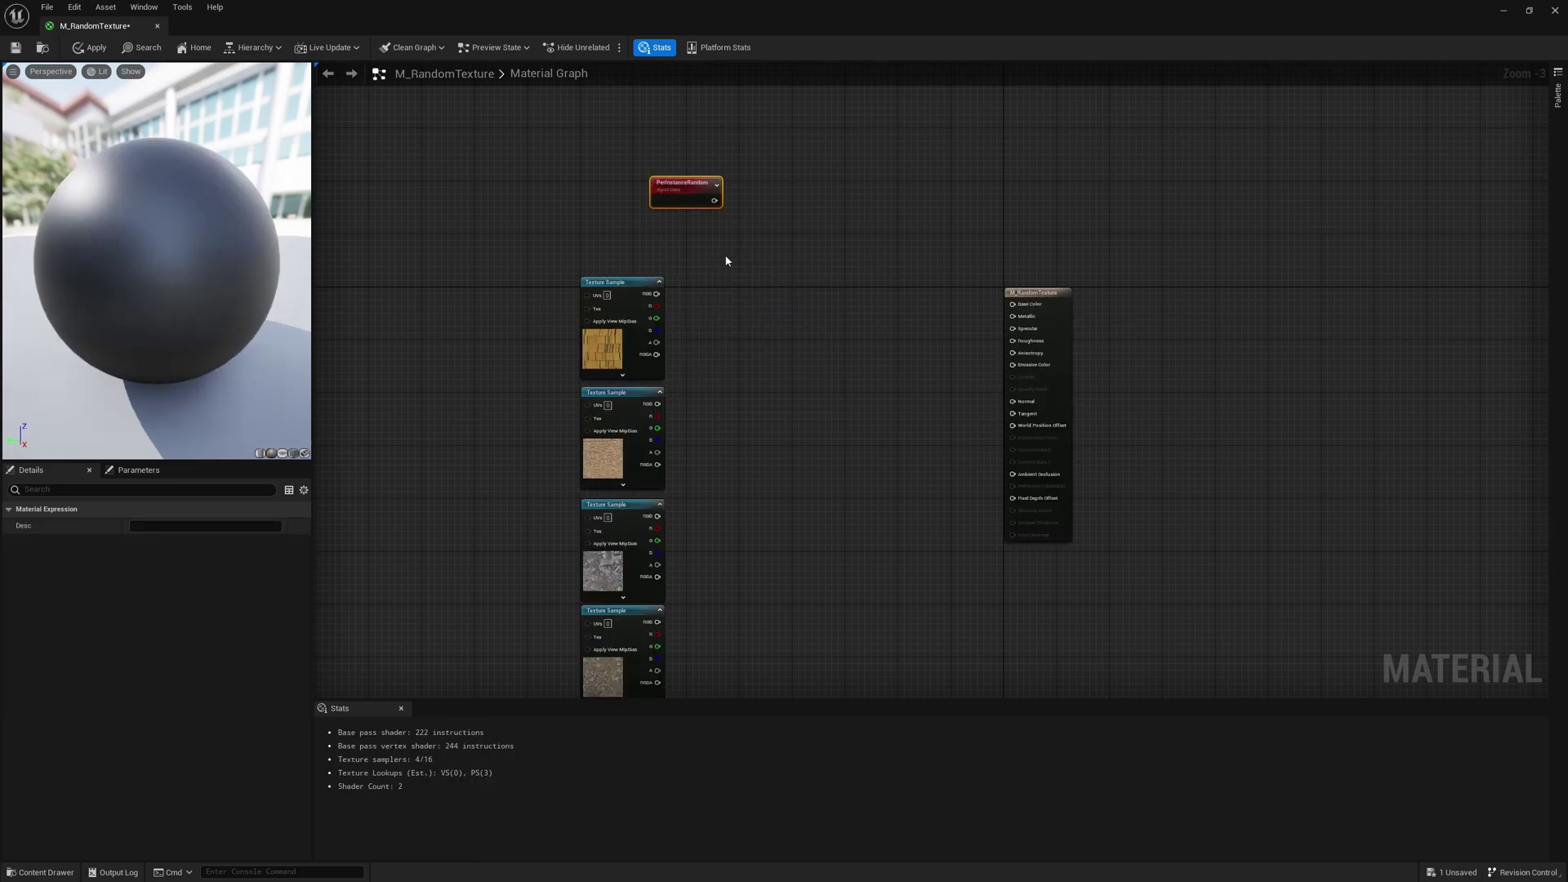
# - Create a Switch node with PerInstanceRandom feeding its SwitchValue, placed between the texture samples and the material output node
pyautogui.scroll(1, 724, 260)
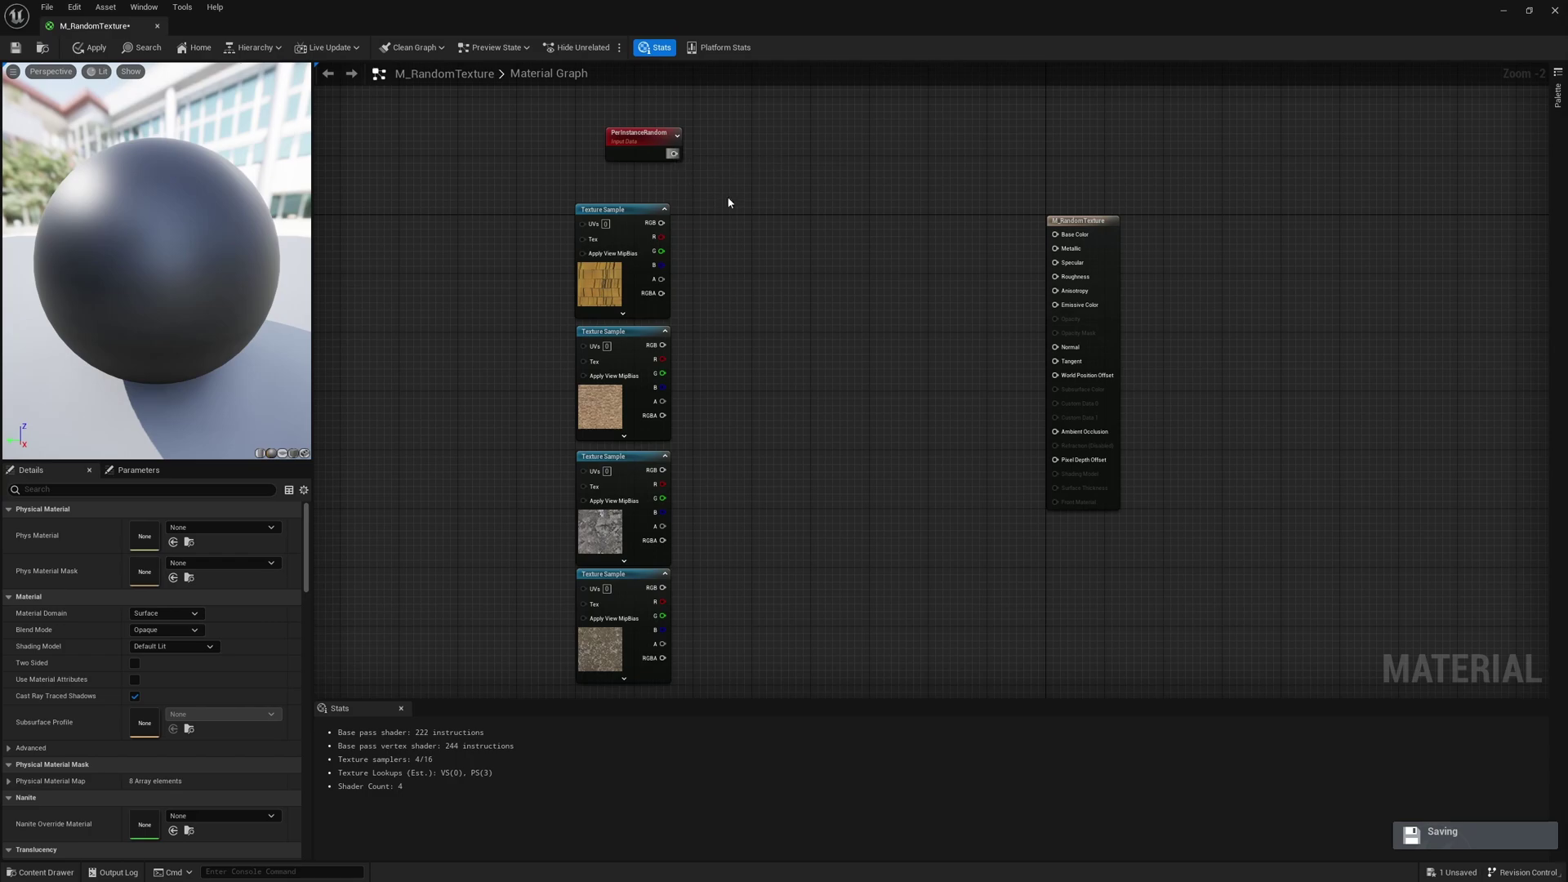
pyautogui.moveTo(674, 153); pyautogui.dragTo(731, 202)
pyautogui.write('switch')
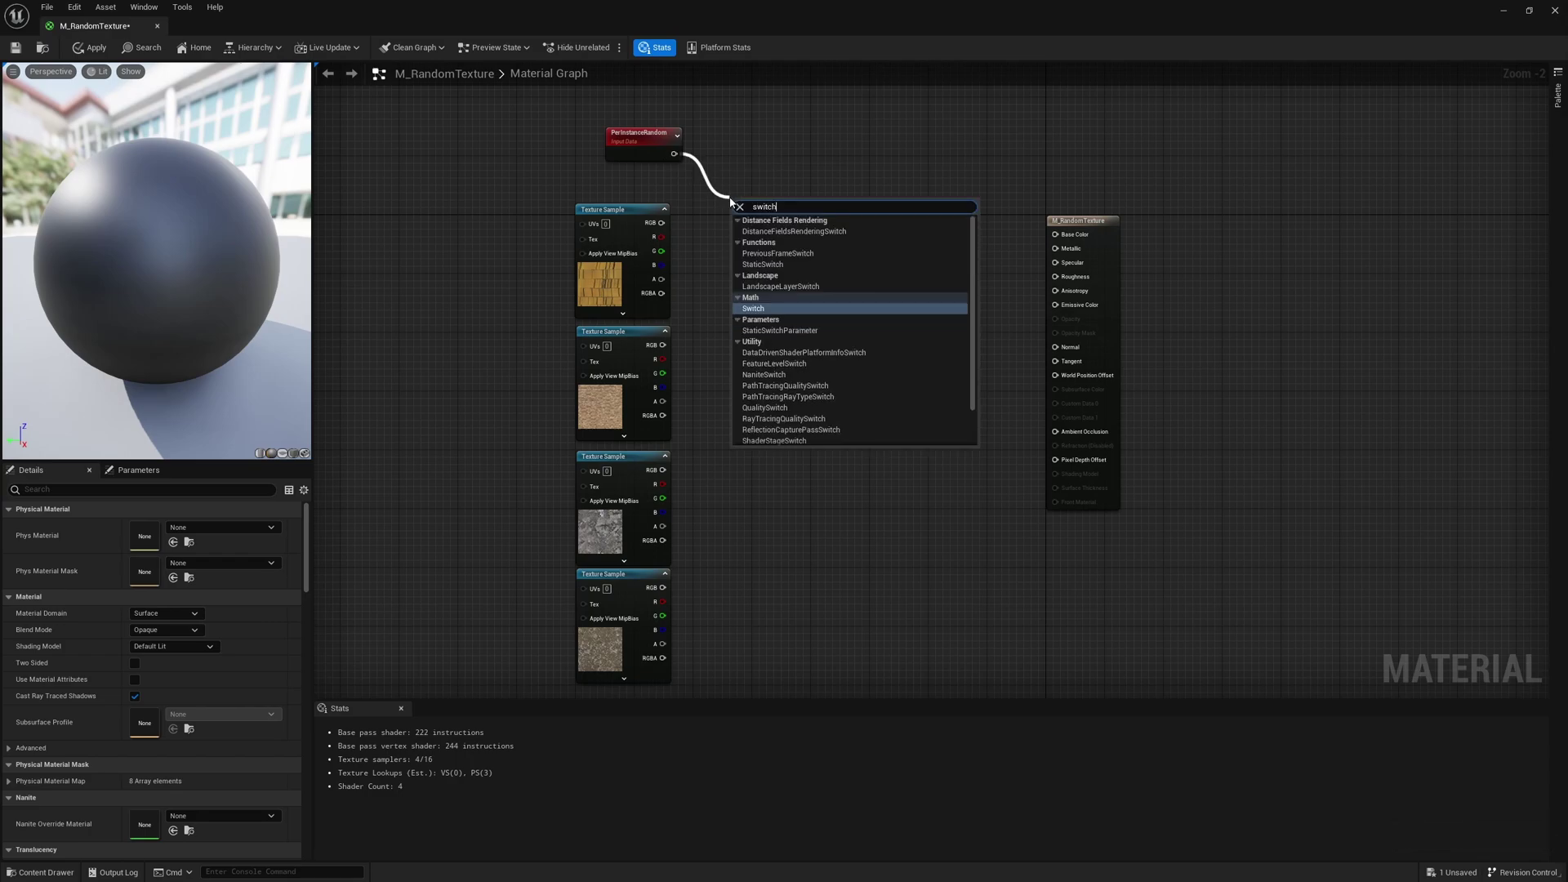
pyautogui.press('Return')
pyautogui.scroll(2, 817, 205)
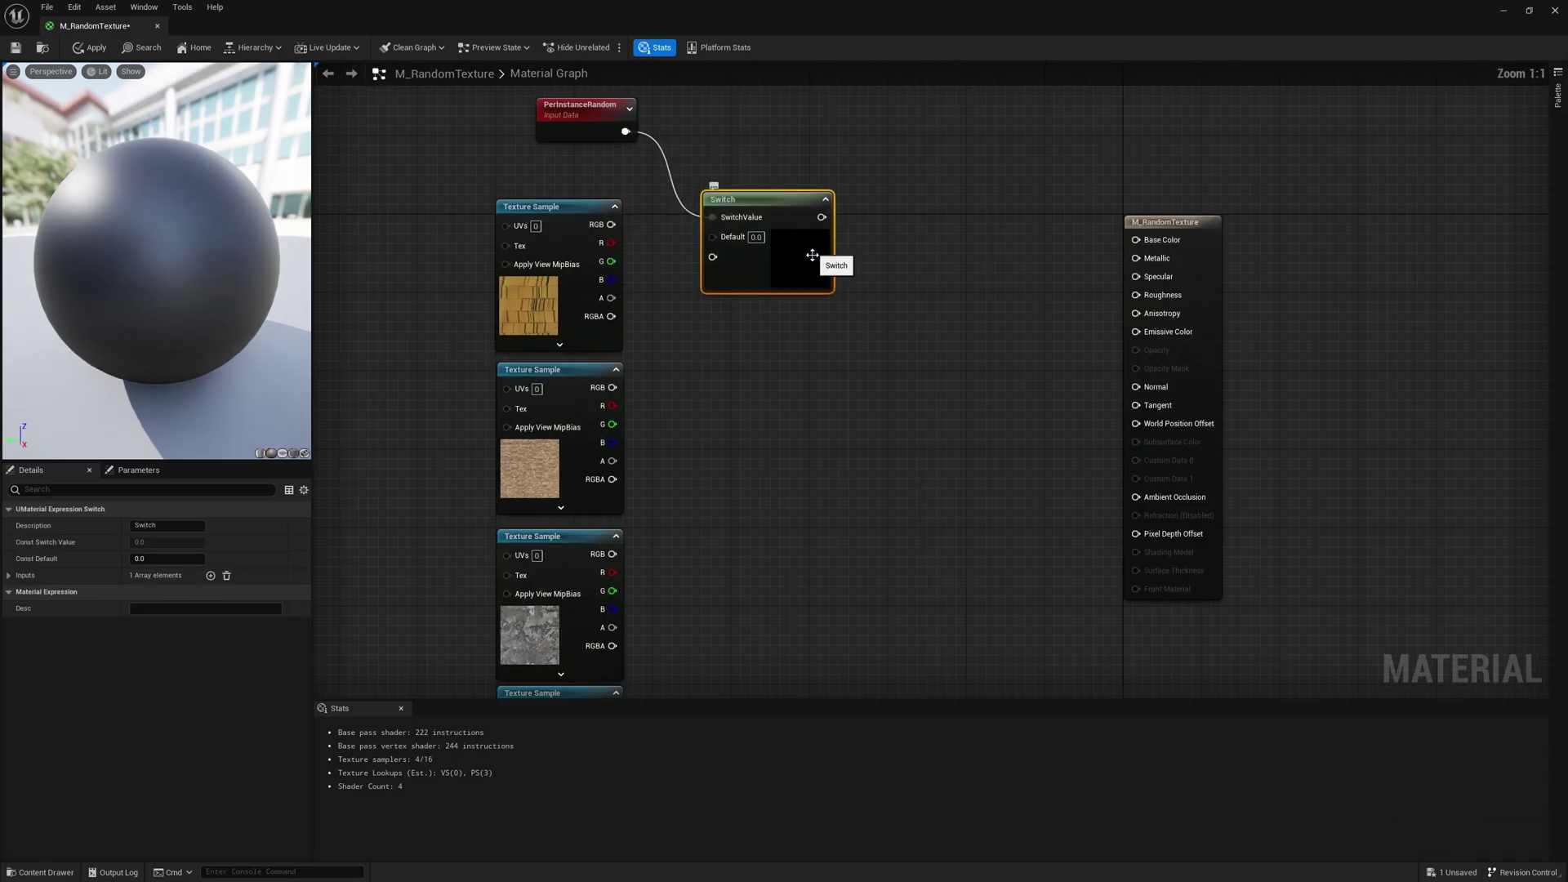
pyautogui.moveTo(796, 255); pyautogui.dragTo(887, 296)
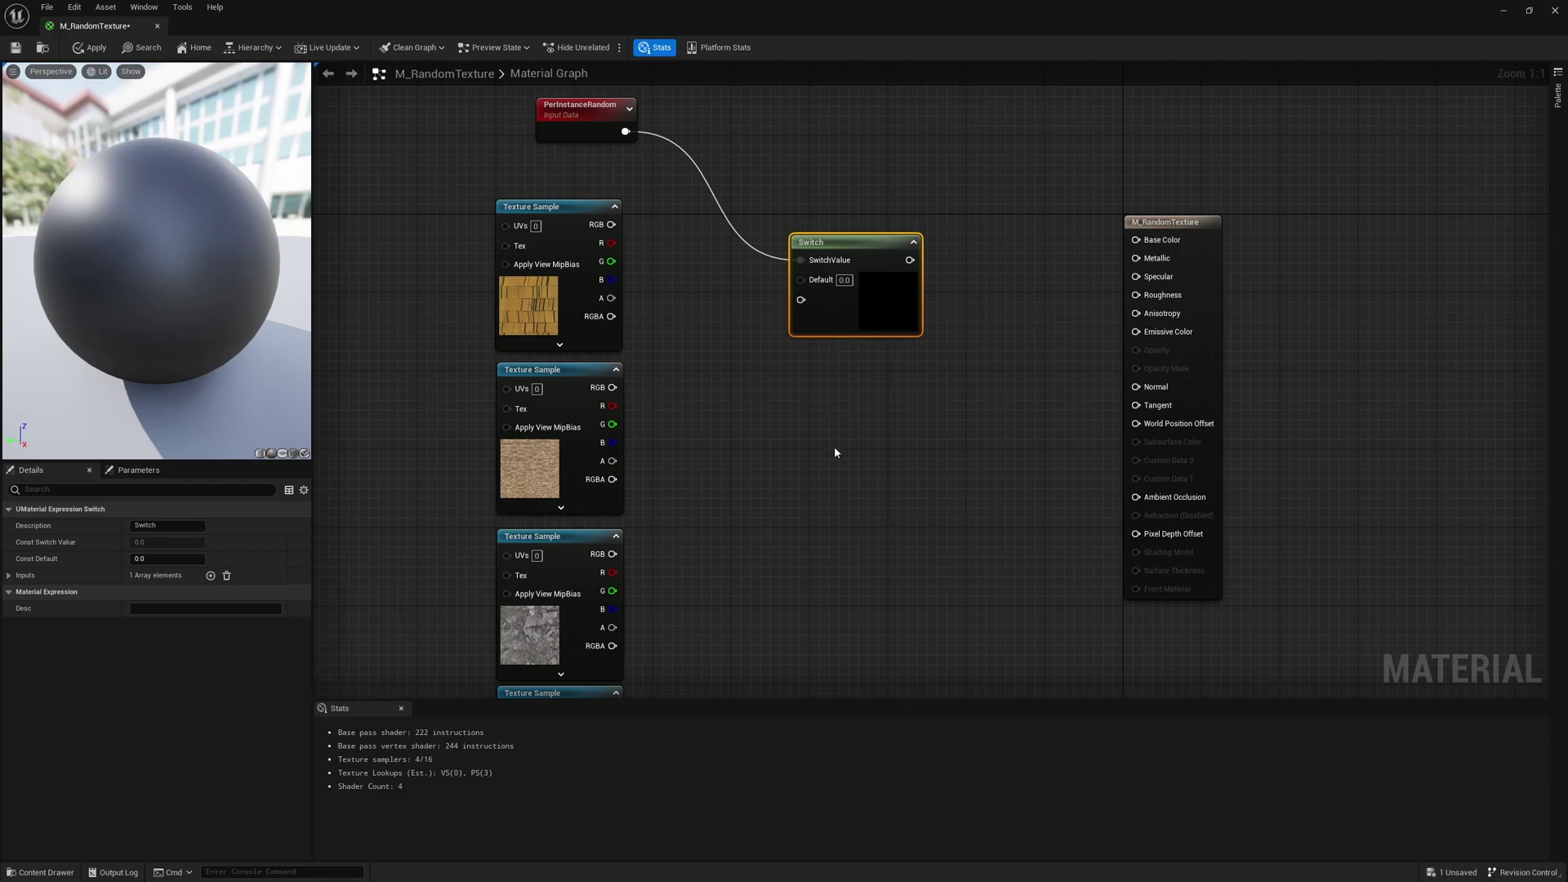
# - Add three more inputs to the Switch node and connect the RGB outputs of the four texture samples to its inputs in order
pyautogui.scroll(-2, 854, 536)
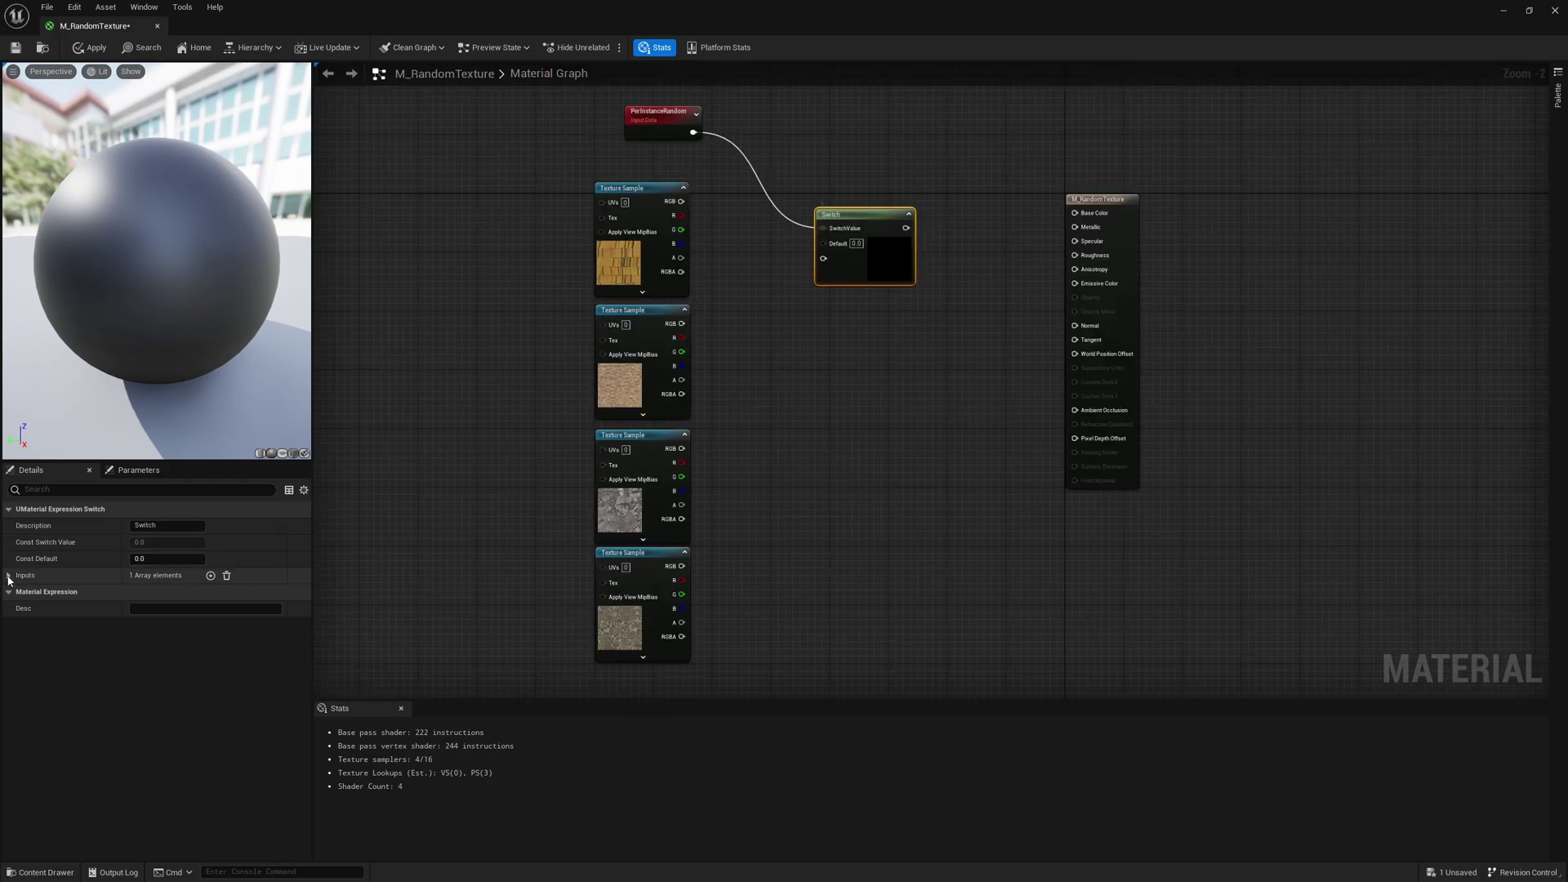
pyautogui.click(8, 576)
pyautogui.click(19, 594)
pyautogui.click(19, 594)
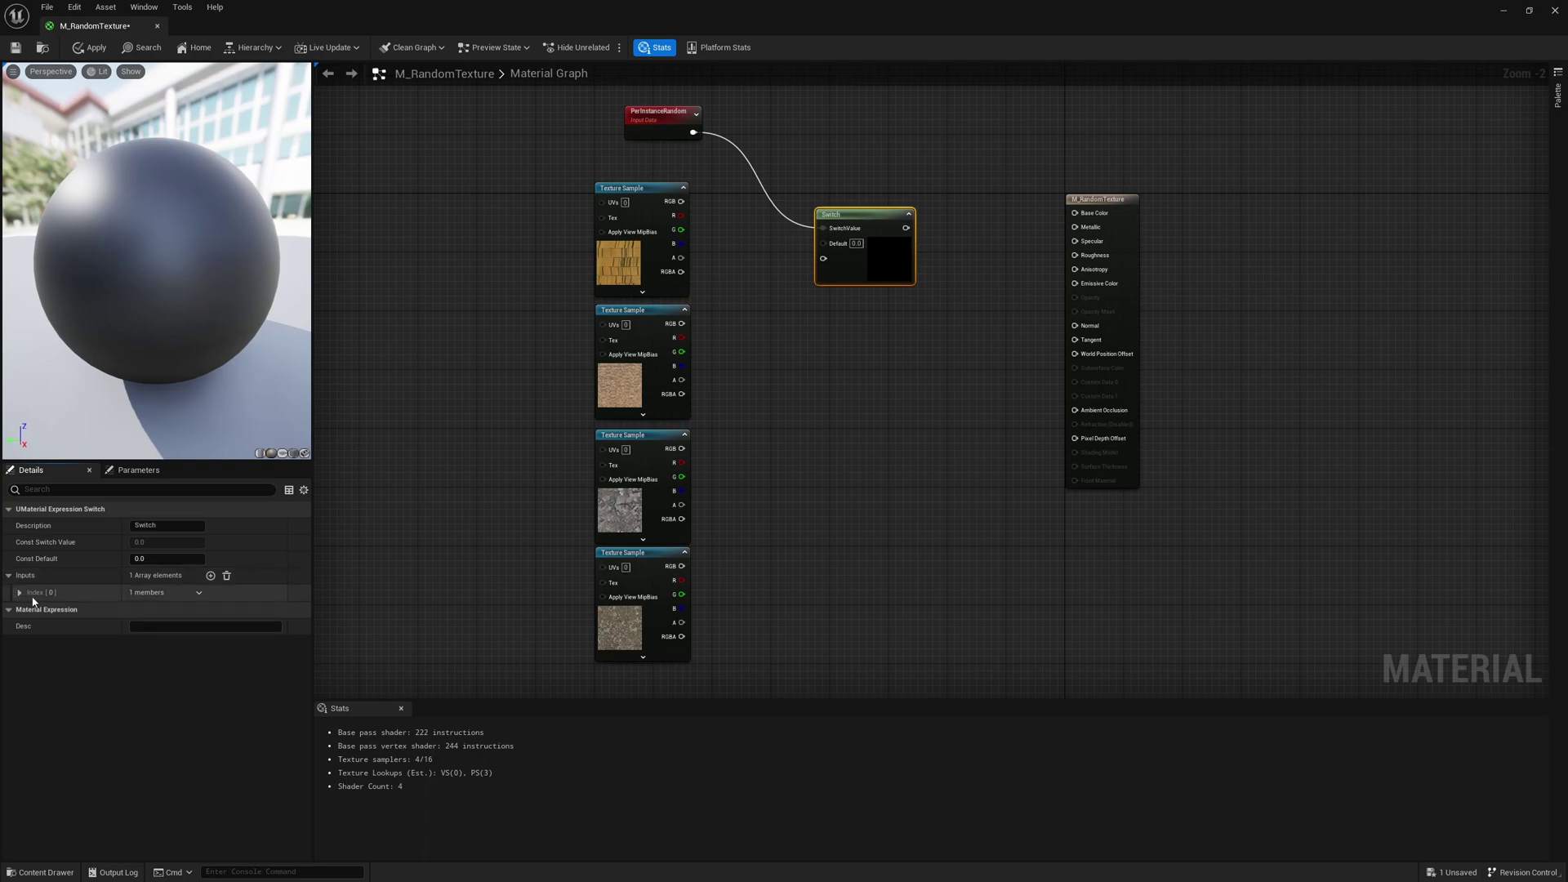
pyautogui.click(210, 576)
pyautogui.click(210, 575)
pyautogui.click(210, 576)
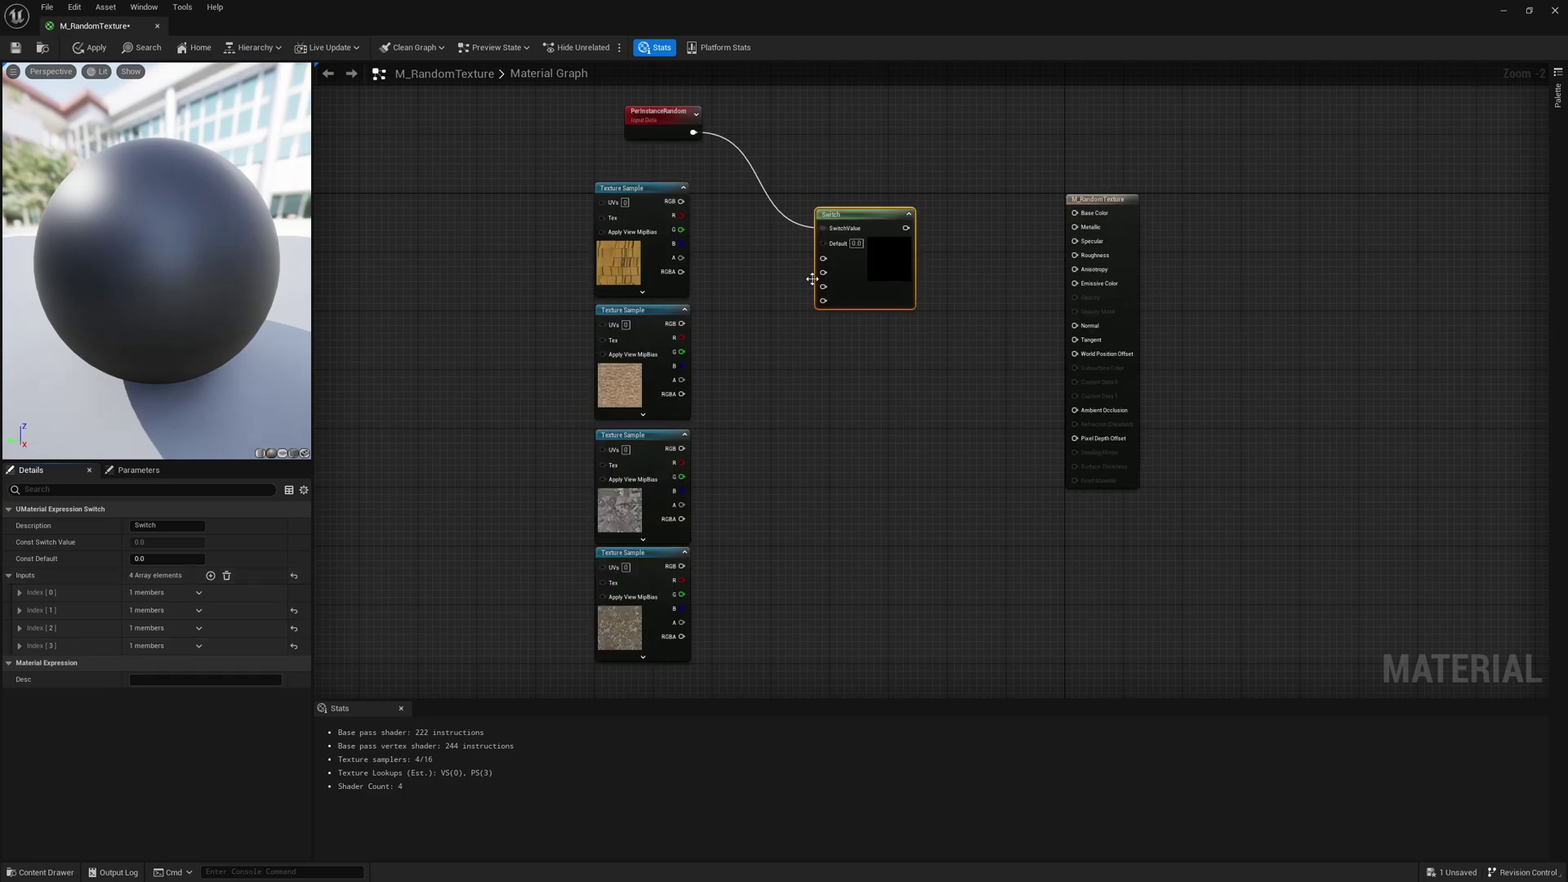
pyautogui.moveTo(681, 201); pyautogui.dragTo(823, 258)
pyautogui.moveTo(681, 325); pyautogui.dragTo(823, 272)
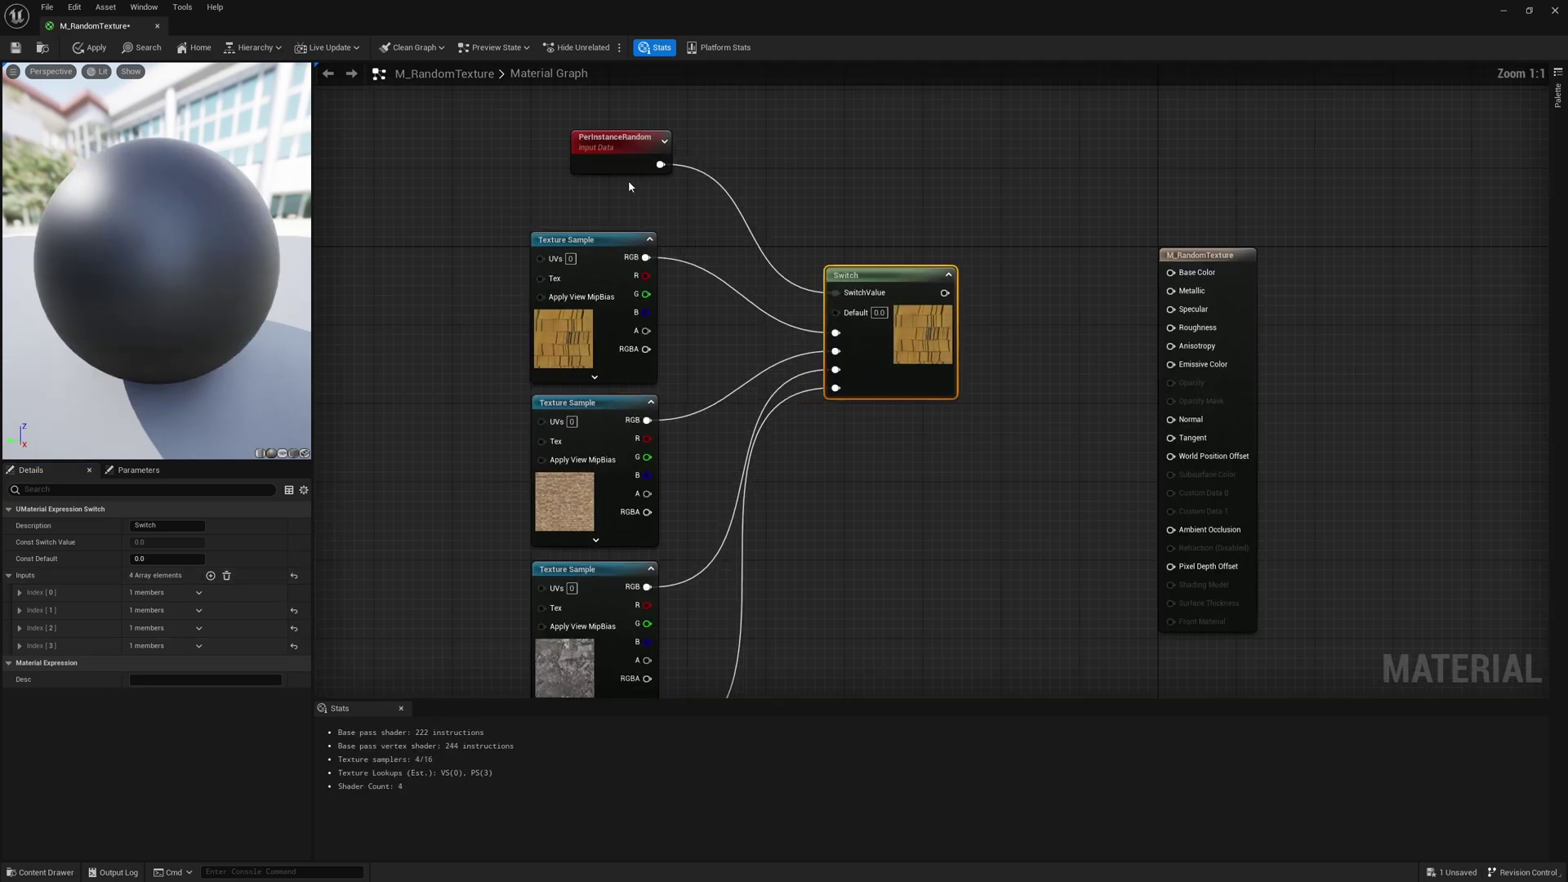
# - Disconnect PerInstanceRandom from the Switch node and connect the bamboo texture's RGB output to the Switch's Default input
pyautogui.click(603, 160)
pyautogui.moveTo(603, 160); pyautogui.dragTo(583, 161)
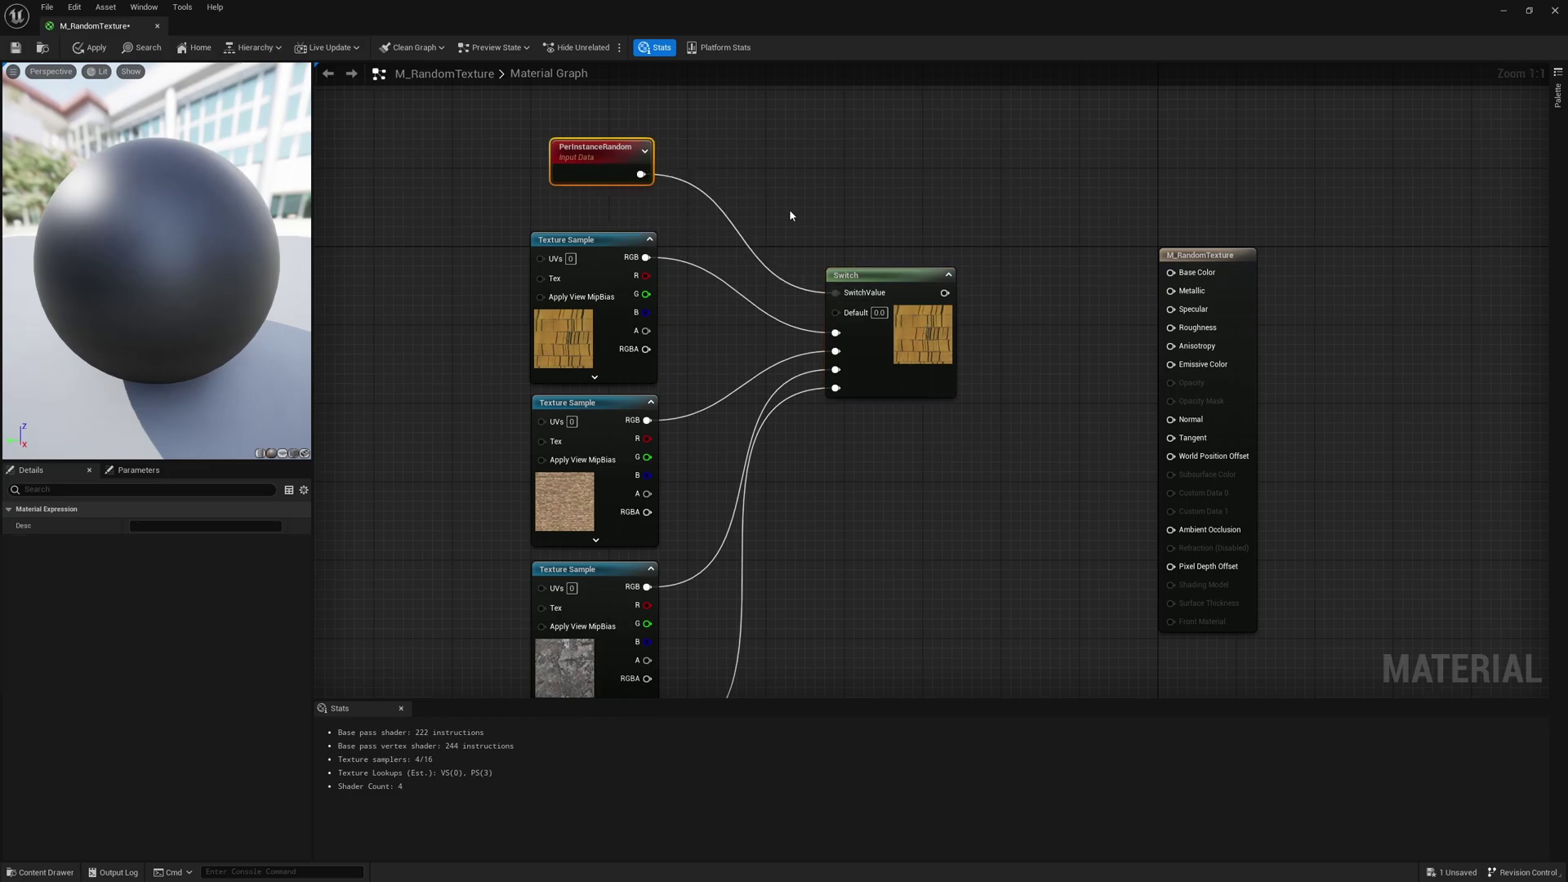
pyautogui.keyDown('alt'); pyautogui.click(641, 174); pyautogui.keyUp('alt')
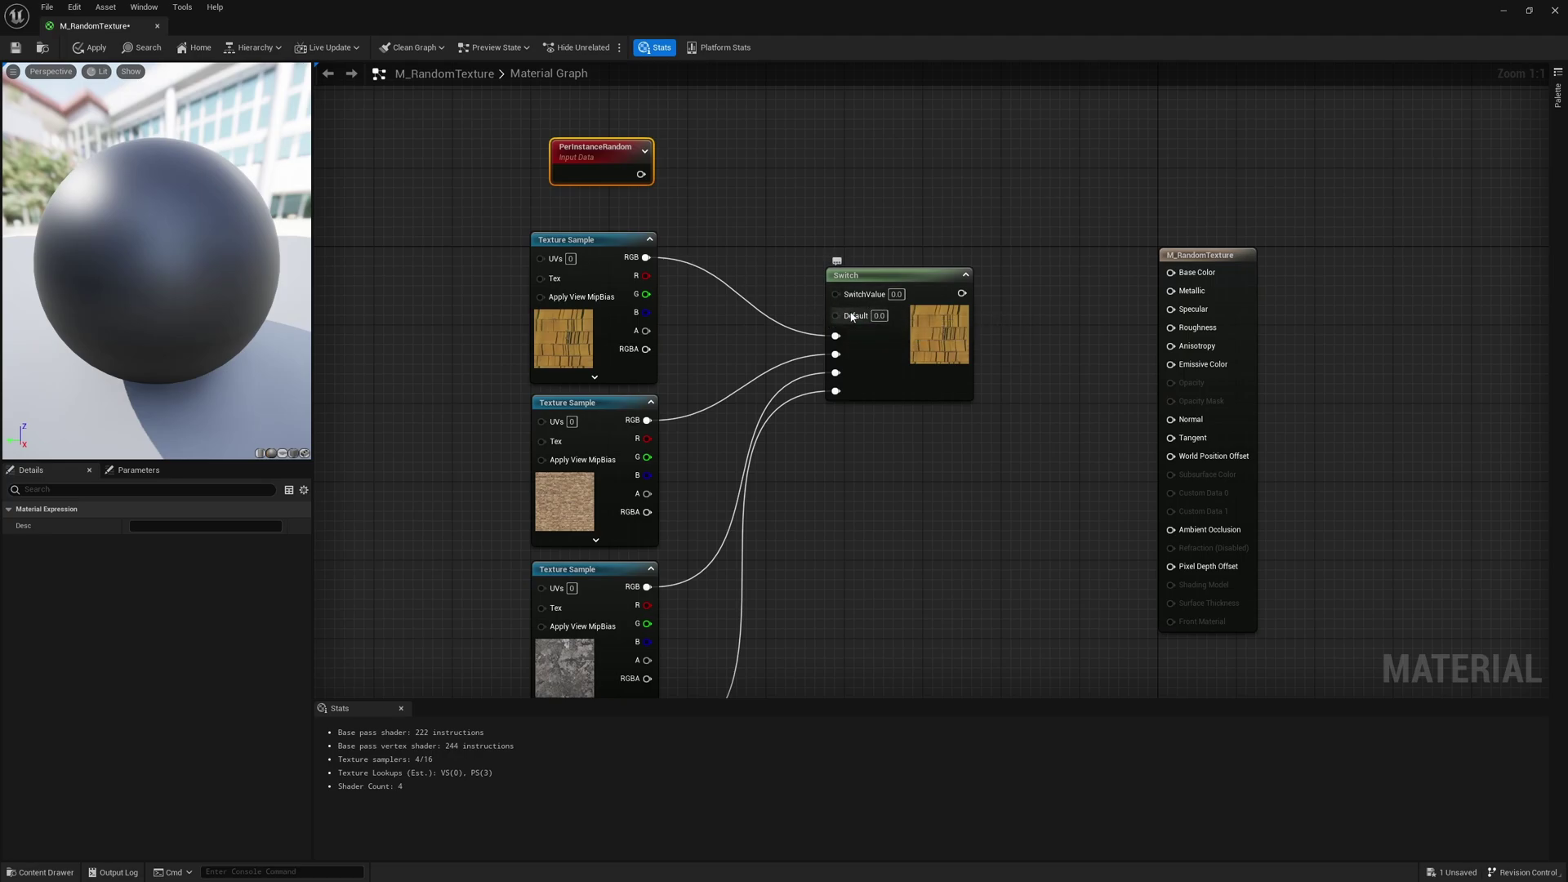
pyautogui.moveTo(644, 258); pyautogui.dragTo(837, 315)
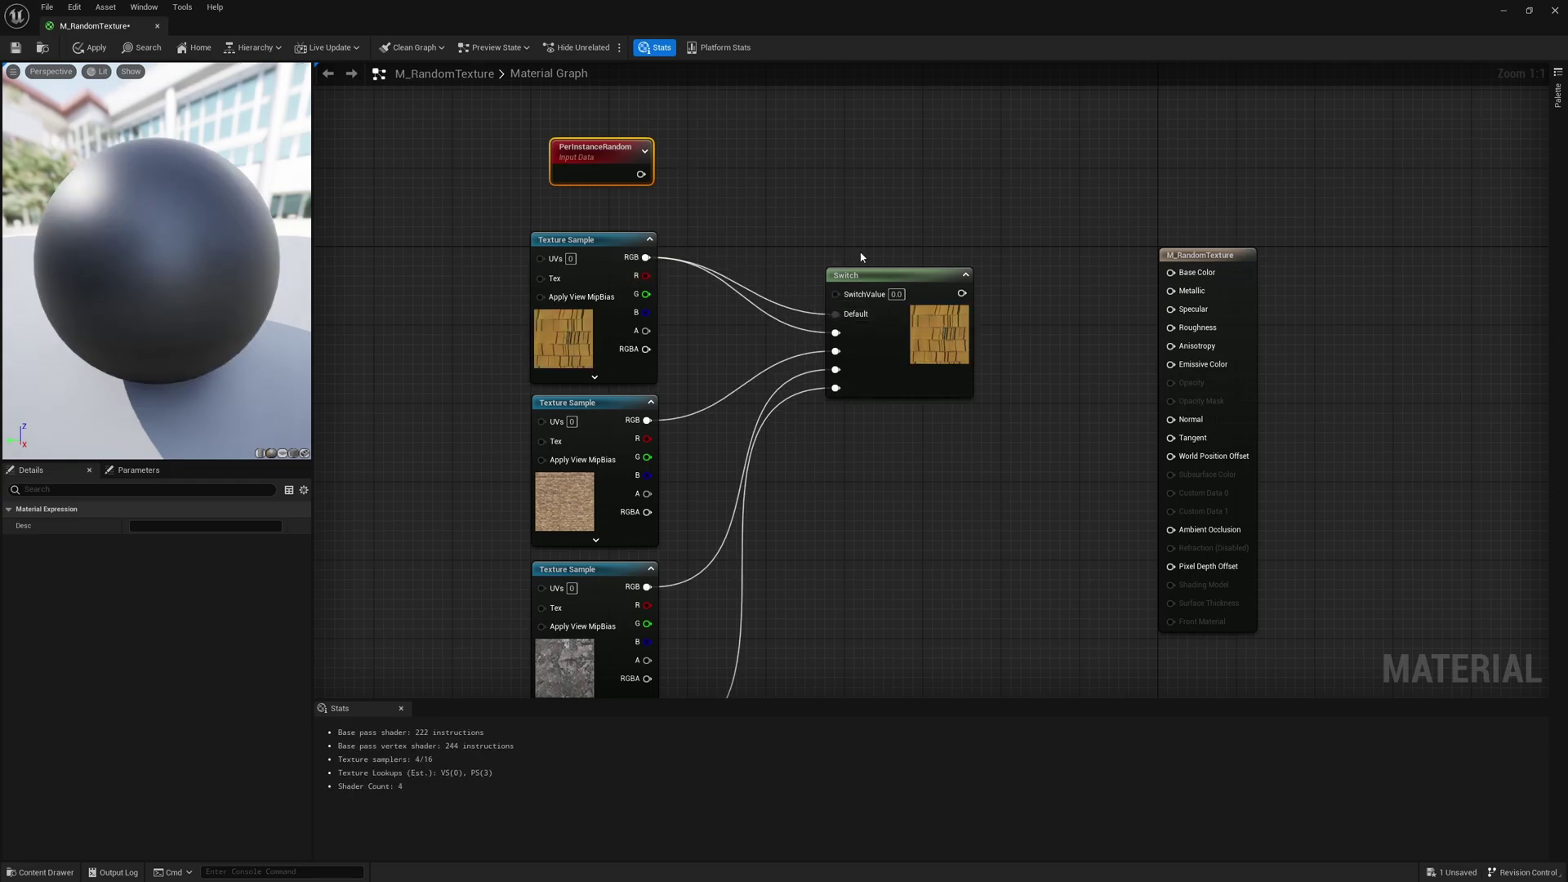
# - Add a Multiply node with PerInstanceRandom connected to A and B set to 4
pyautogui.rightClick(689, 161)
pyautogui.write('multiply')
pyautogui.press('Return')
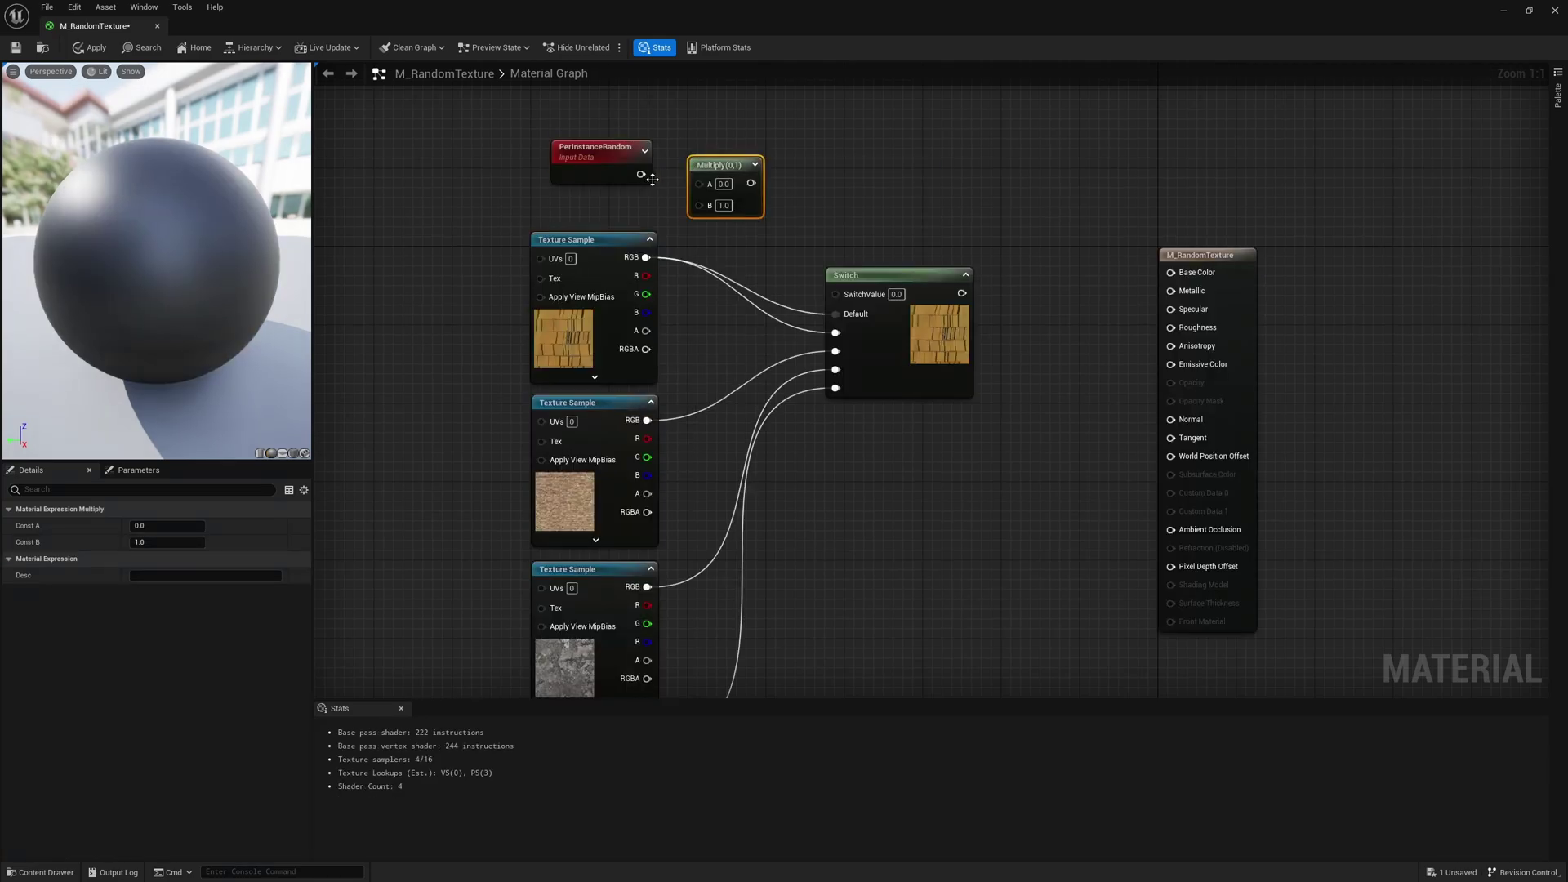
pyautogui.moveTo(642, 175); pyautogui.dragTo(674, 180)
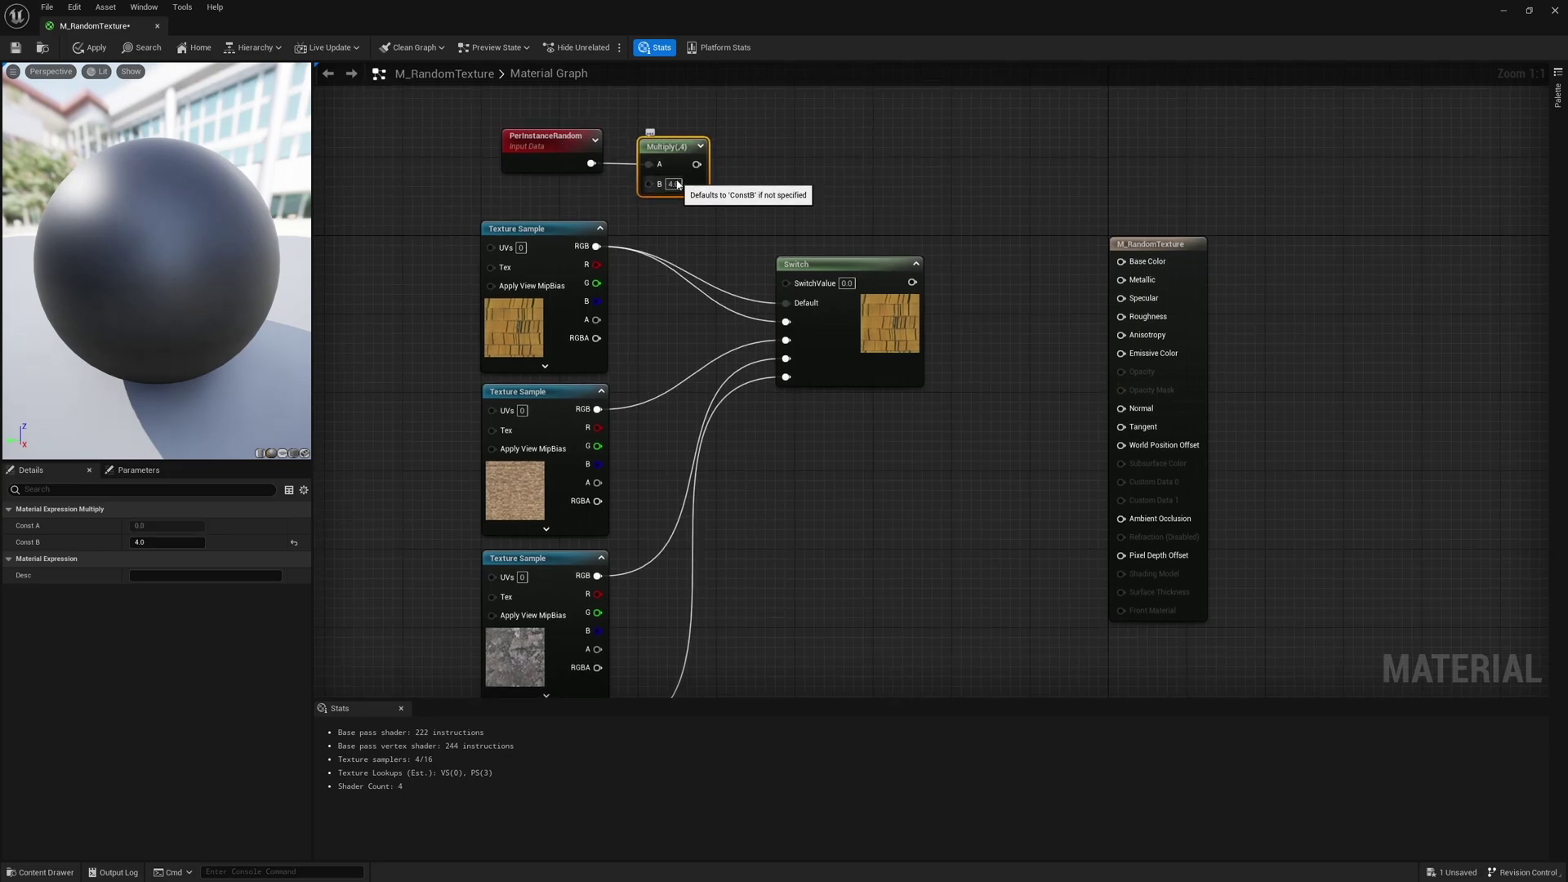
pyautogui.click(710, 178)
# - Add a Floor node fed by the Multiply output and nudge PerInstanceRandom closer to the Multiply node
pyautogui.moveTo(697, 165); pyautogui.dragTo(735, 167)
pyautogui.write('floor')
pyautogui.press('Return')
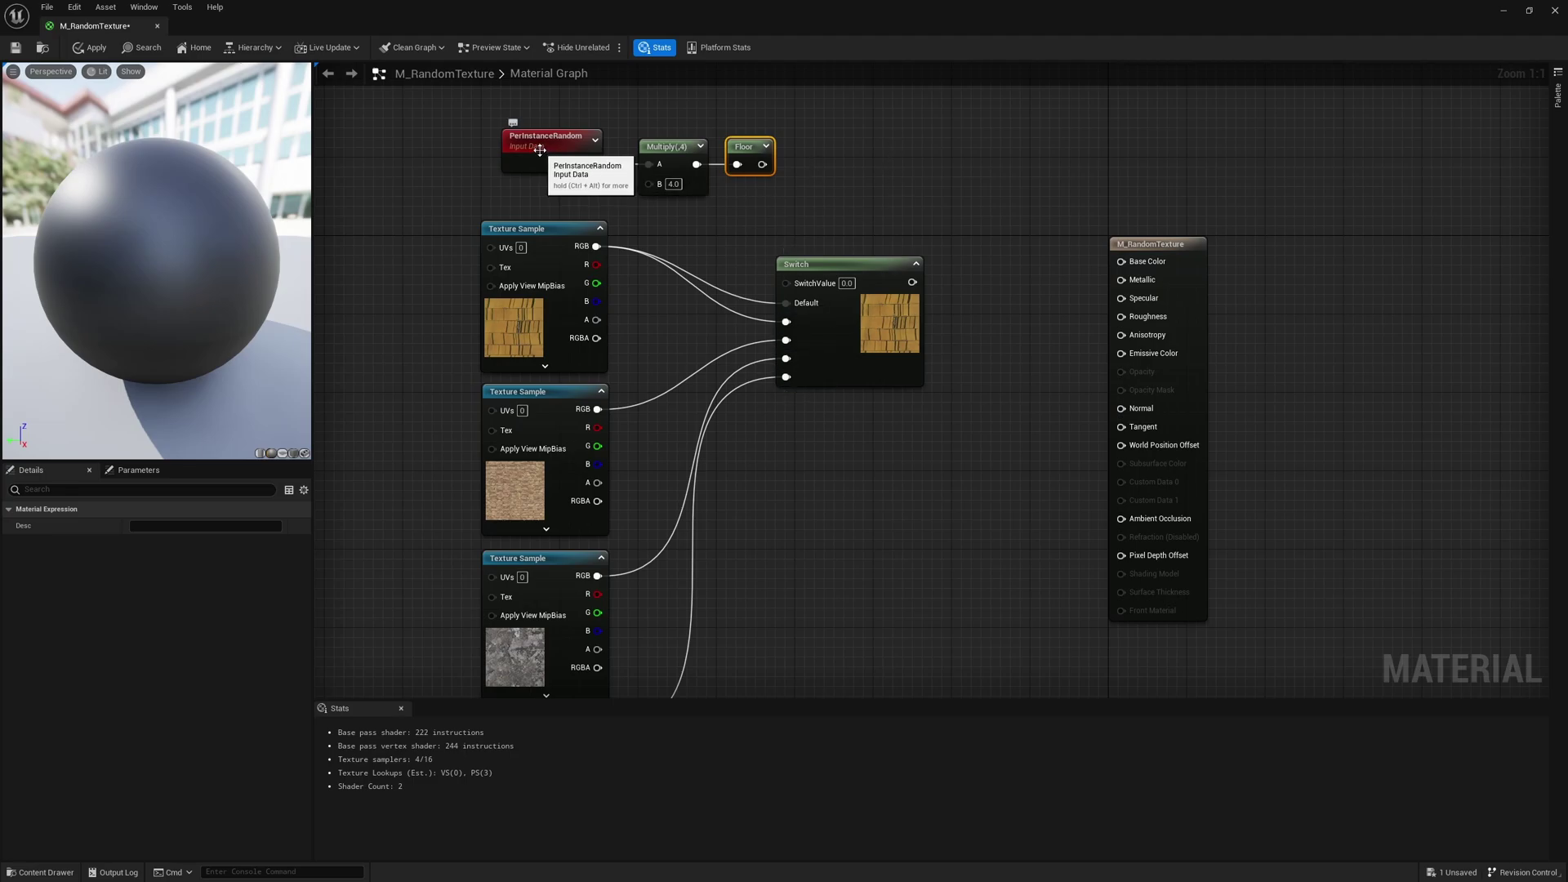
pyautogui.moveTo(539, 149); pyautogui.dragTo(548, 154)
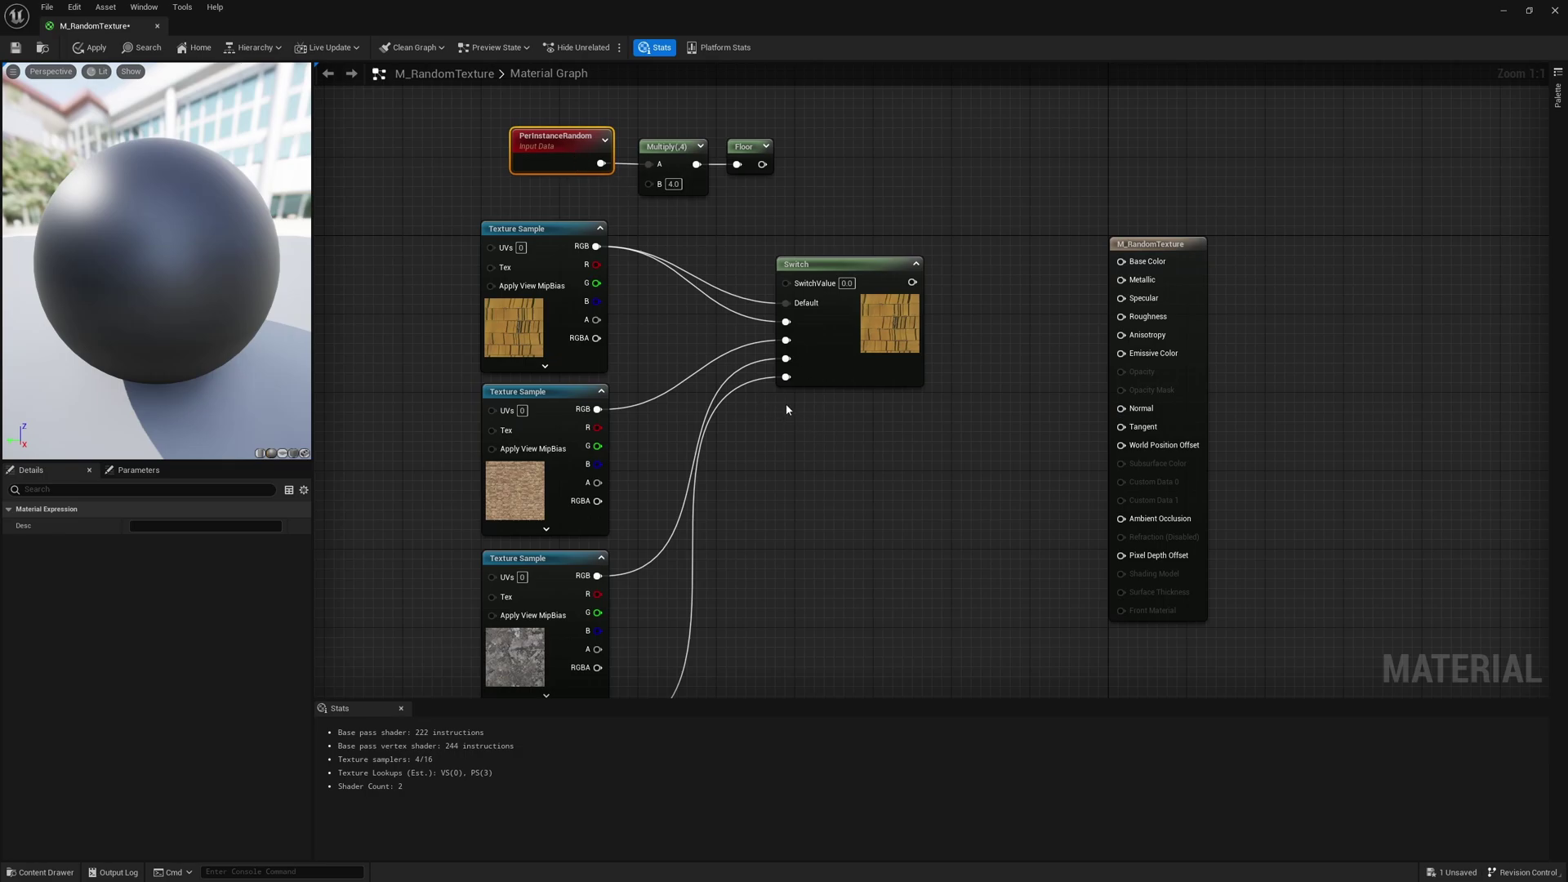
# - Connect Floor to the Switch's SwitchValue and the Switch output to the material's Base Color, saving the material
pyautogui.moveTo(761, 164); pyautogui.dragTo(785, 283)
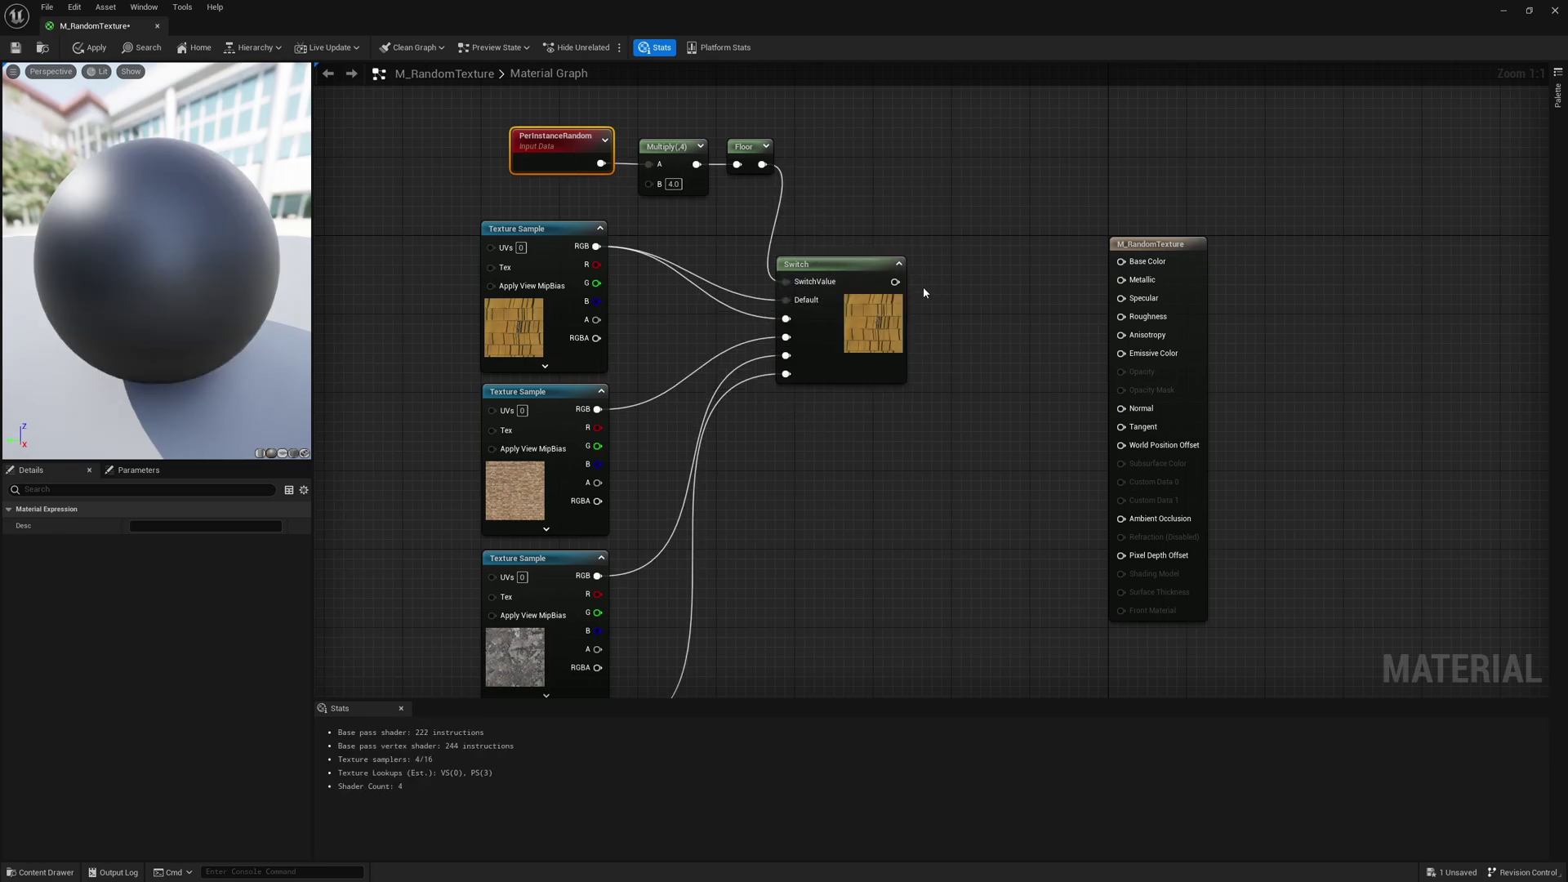
pyautogui.moveTo(895, 282); pyautogui.dragTo(1121, 261)
pyautogui.hotkey('ctrl', 's')
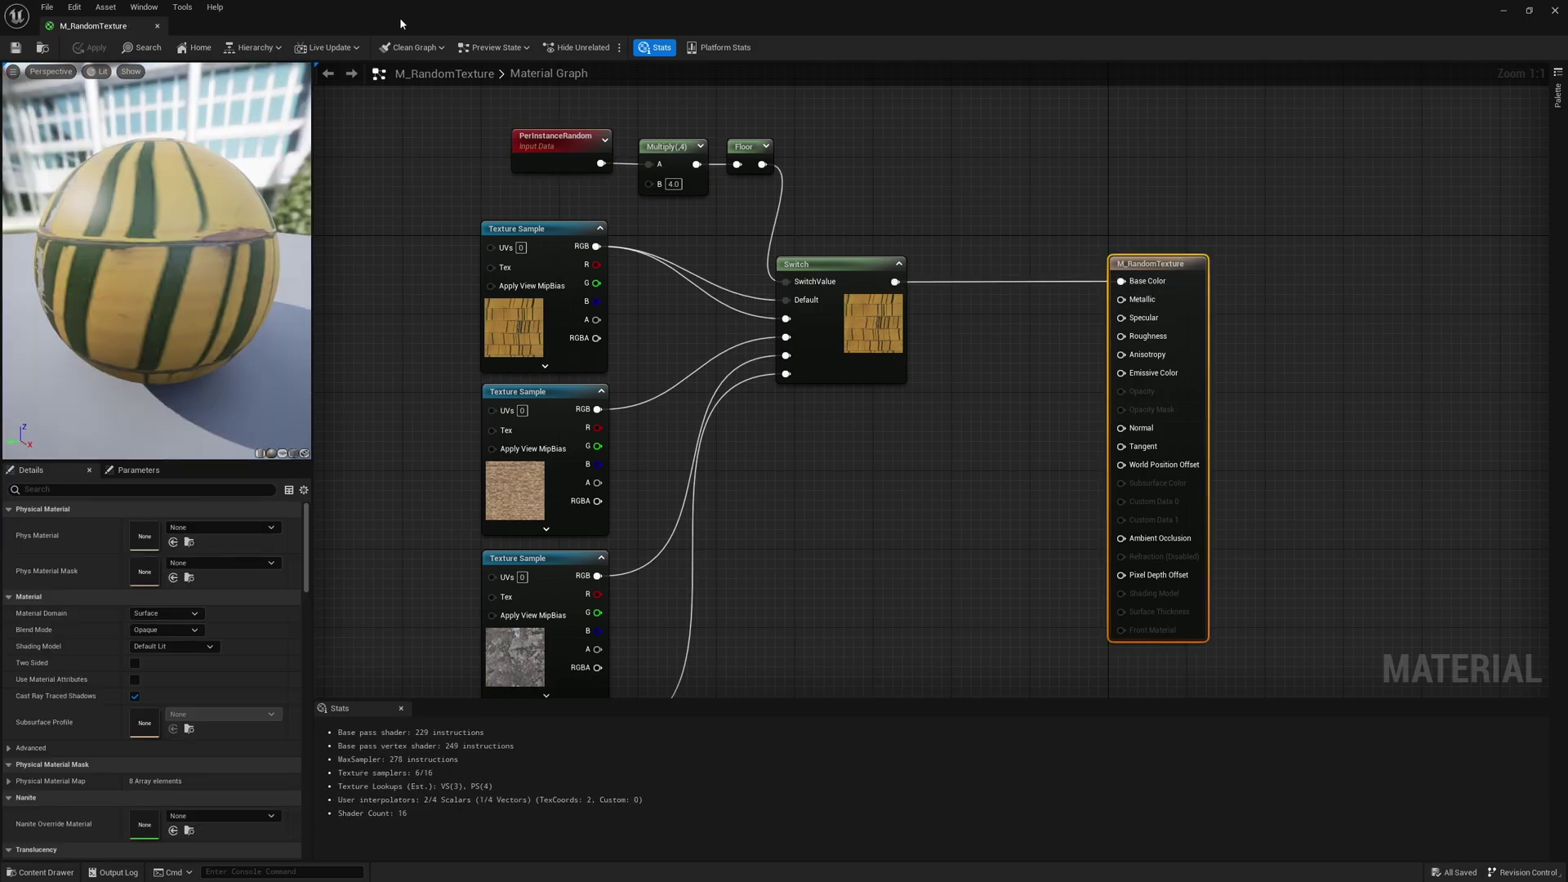
# - Open the S_Mossy_Boulder static mesh from the Megascans 3D_Assets folder
pyautogui.moveTo(400, 23); pyautogui.dragTo(1080, 232)
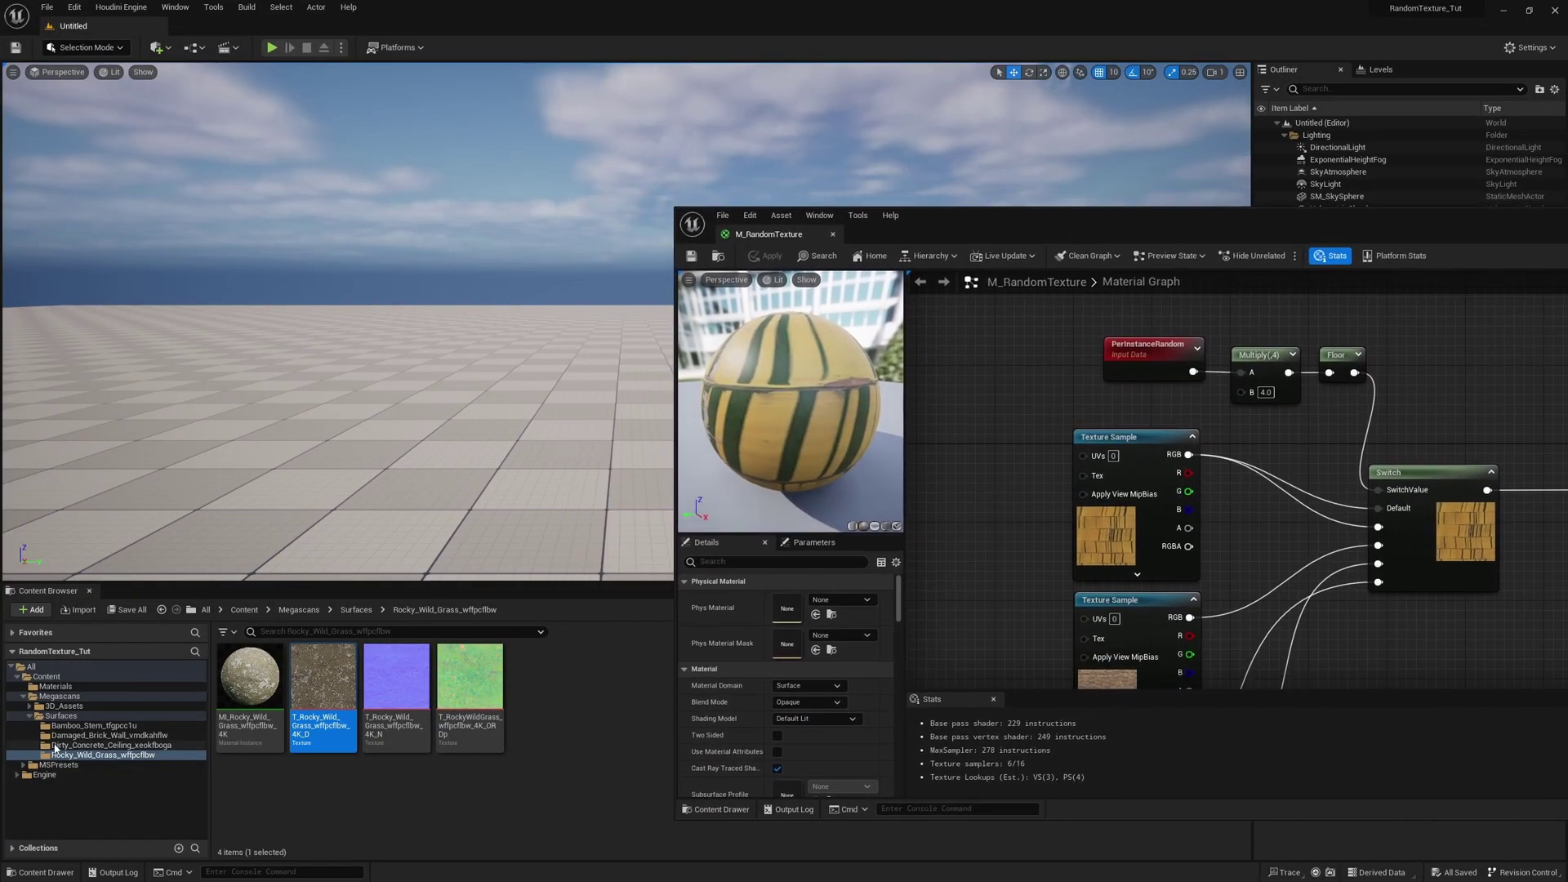
pyautogui.click(29, 706)
pyautogui.click(95, 716)
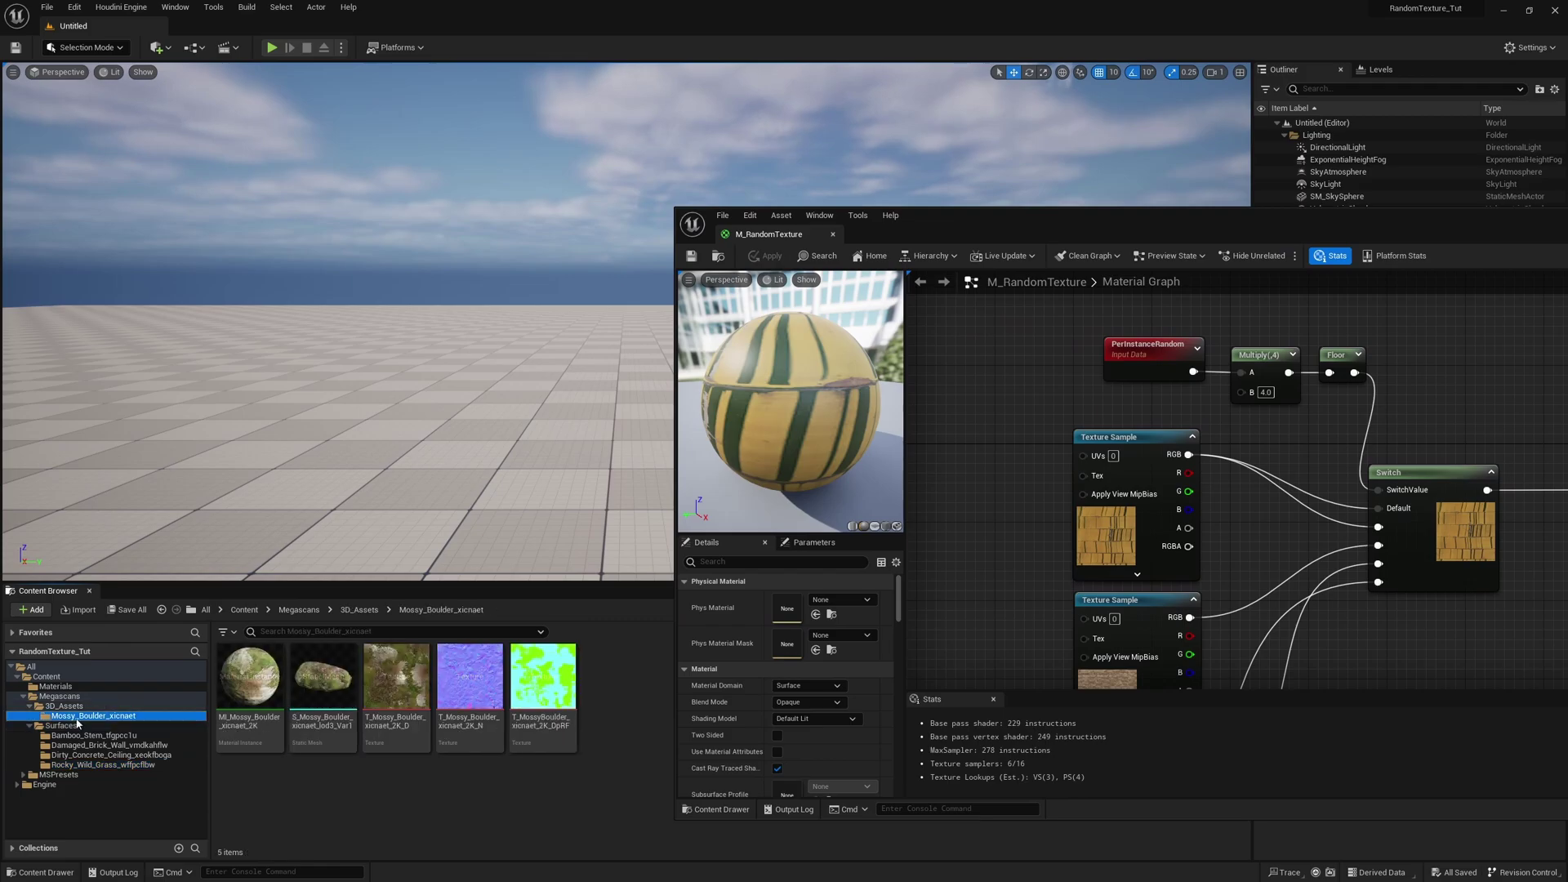
pyautogui.doubleClick(322, 678)
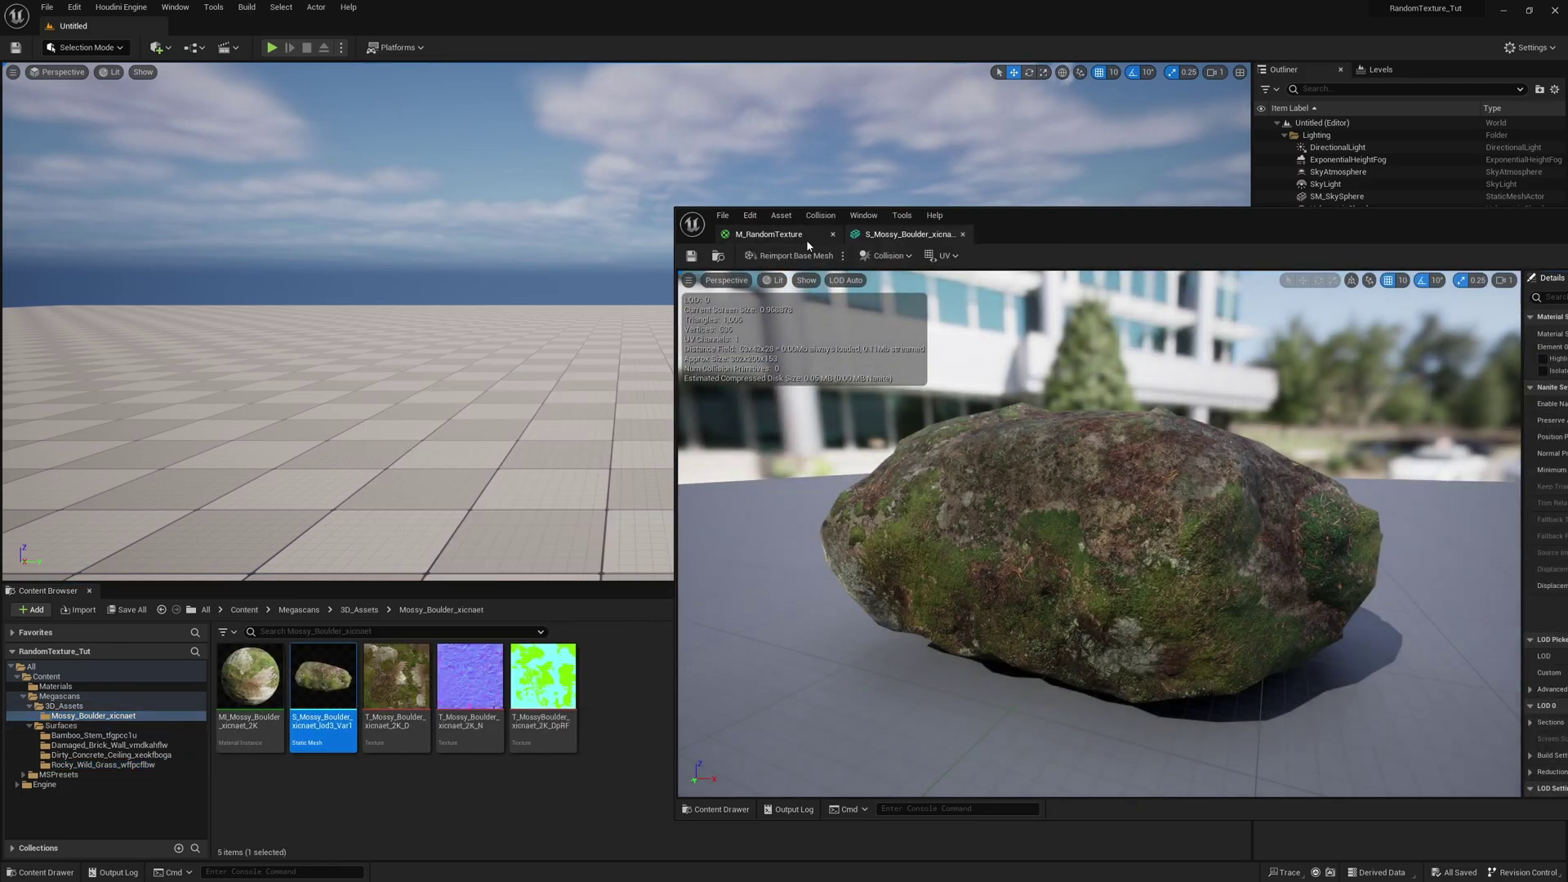
# - Assign the M_RandomTexture material to the material slot of the mossy boulder mesh
pyautogui.click(769, 234)
pyautogui.click(718, 255)
pyautogui.click(907, 234)
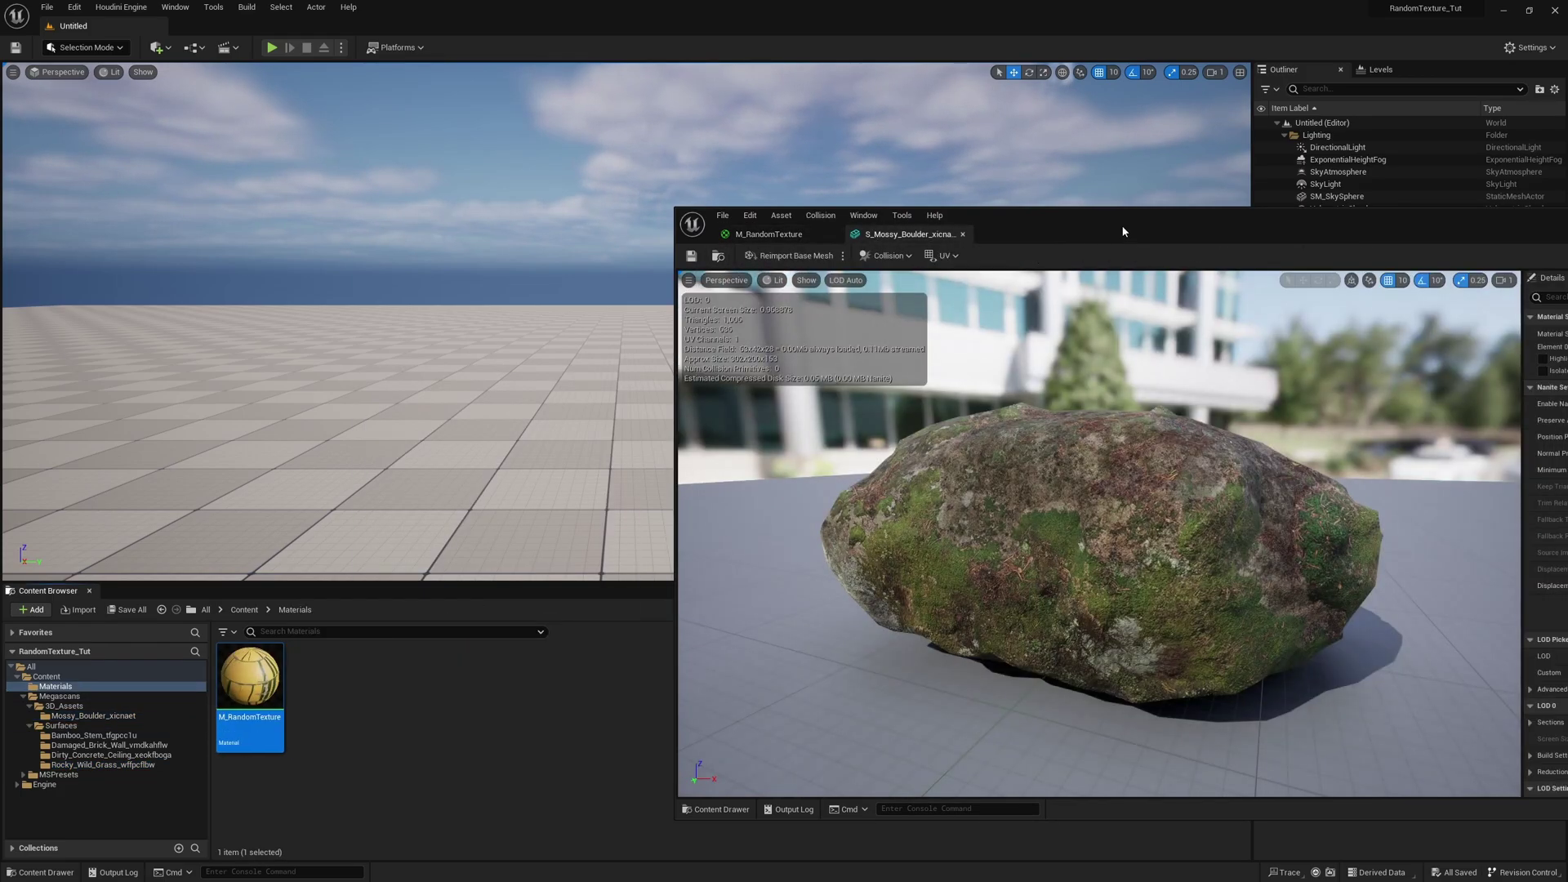
pyautogui.moveTo(1123, 231); pyautogui.dragTo(626, 246)
pyautogui.click(1194, 382)
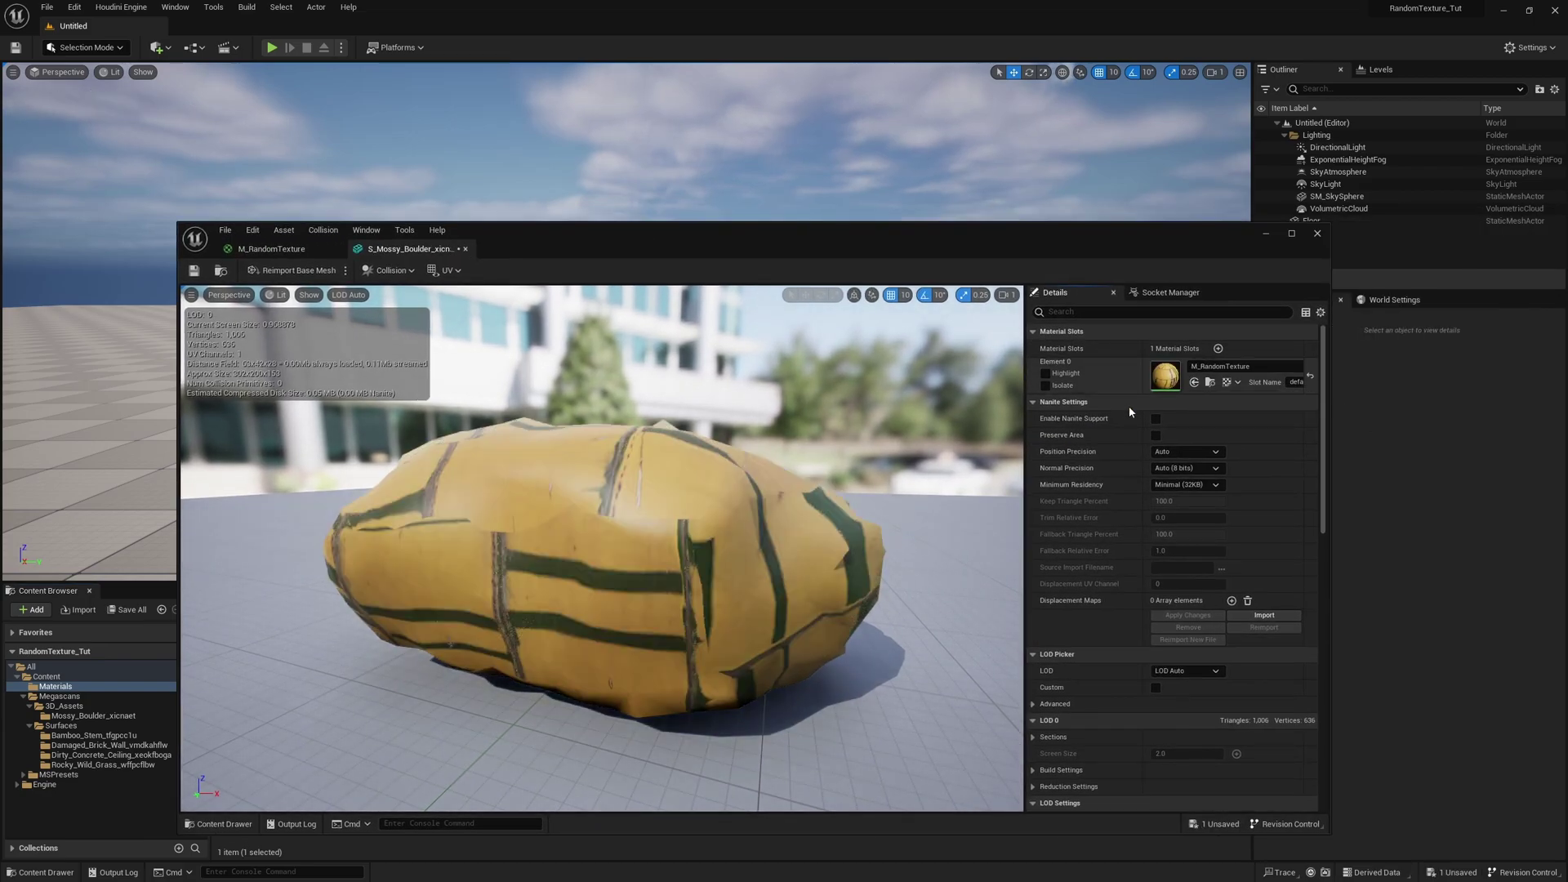
pyautogui.moveTo(804, 490); pyautogui.dragTo(804, 527)
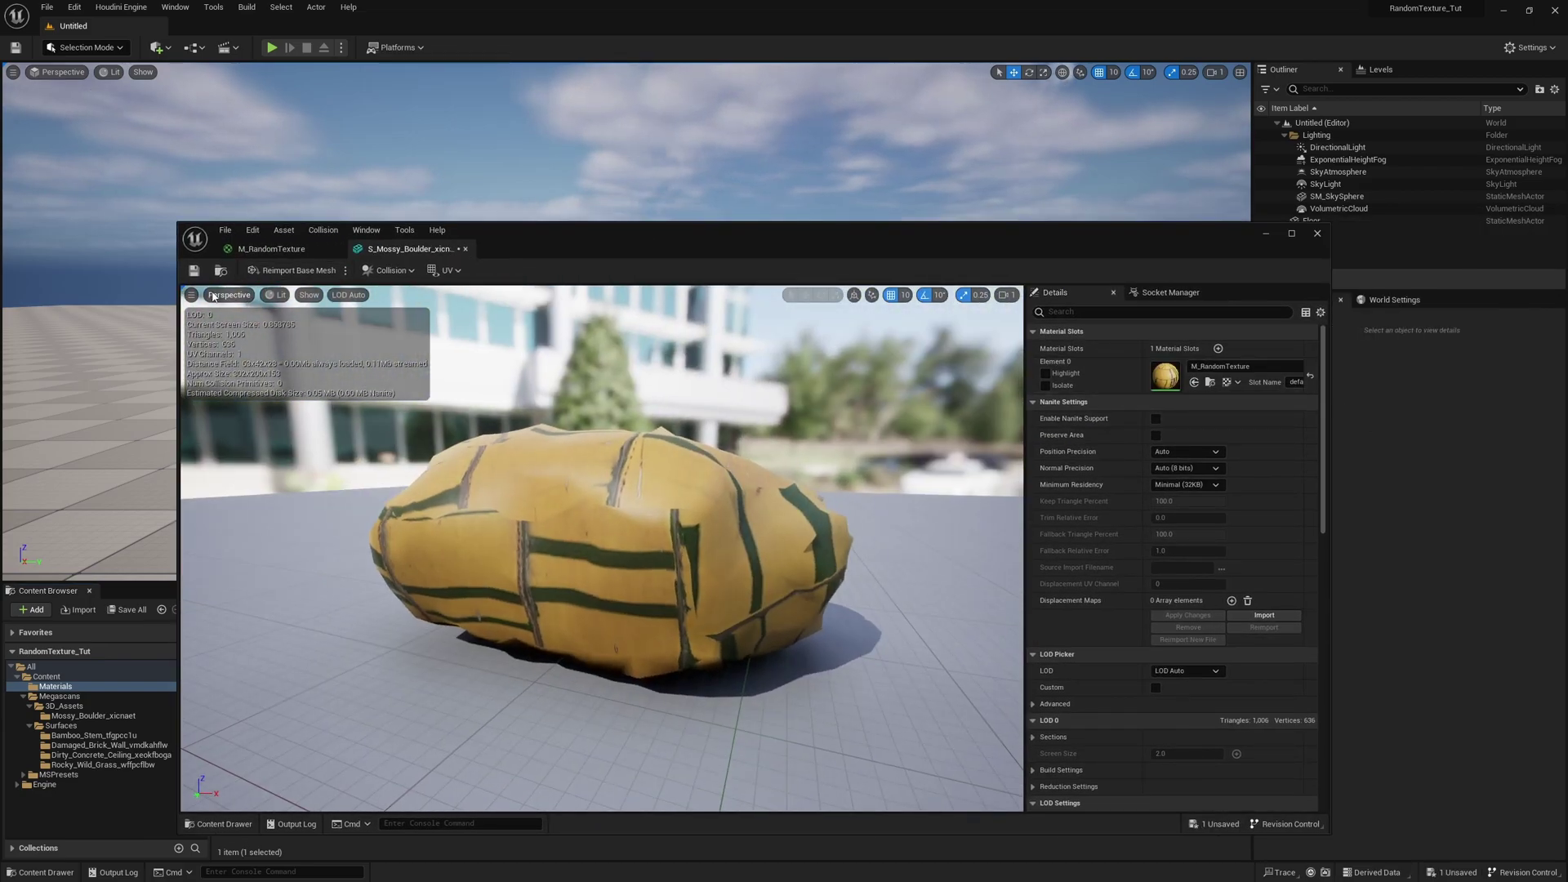
# - Save the mossy boulder mesh, move its editor window aside and switch the level editor to Foliage mode
pyautogui.click(194, 270)
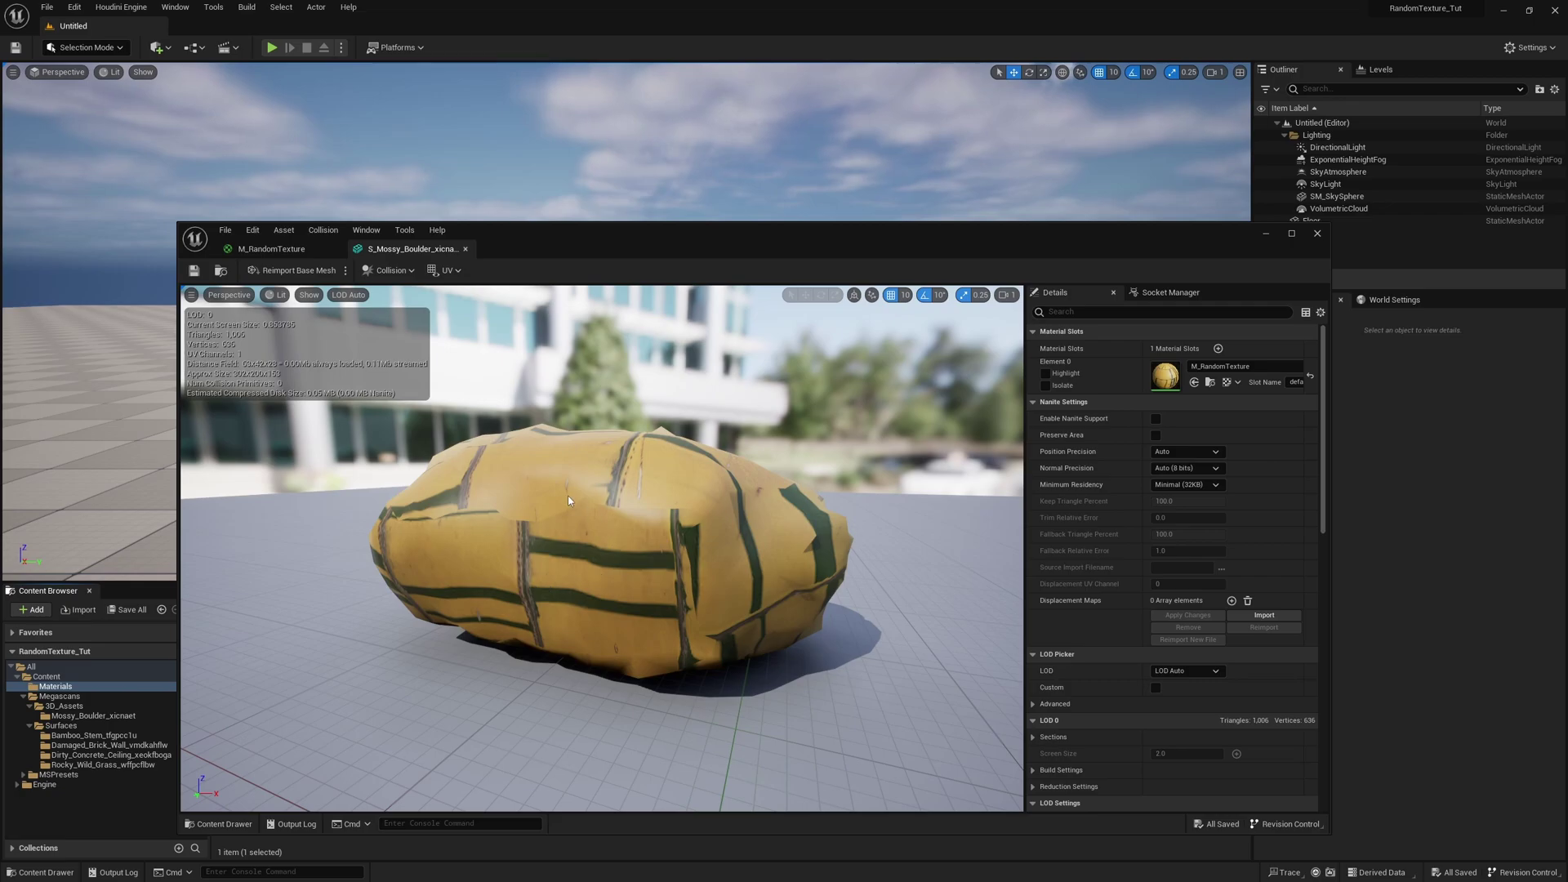
pyautogui.moveTo(491, 237); pyautogui.dragTo(918, 463)
pyautogui.click(86, 47)
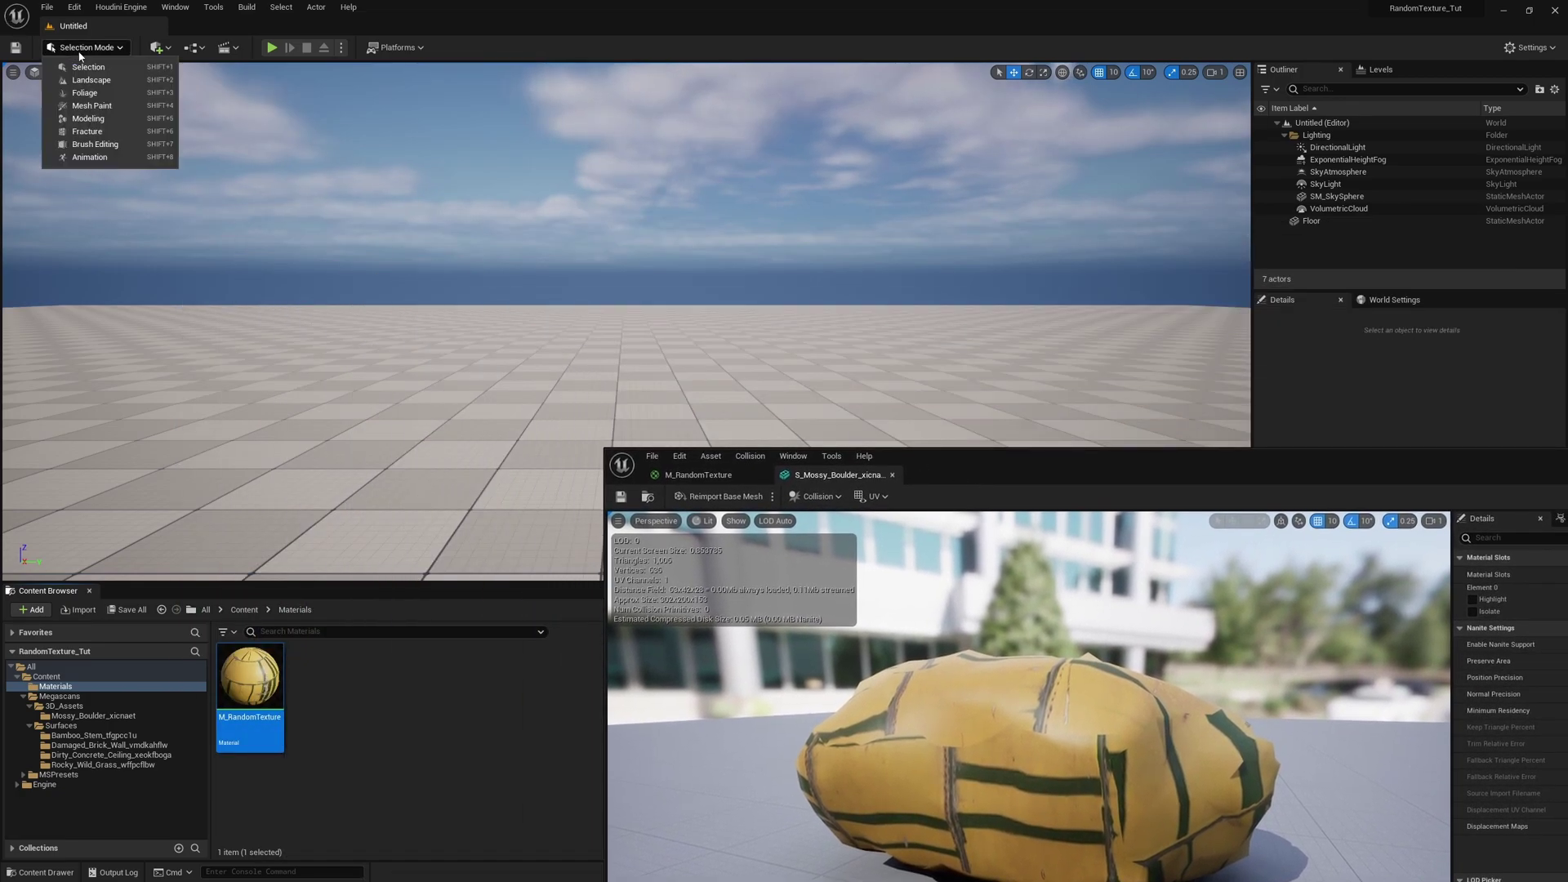
pyautogui.click(92, 95)
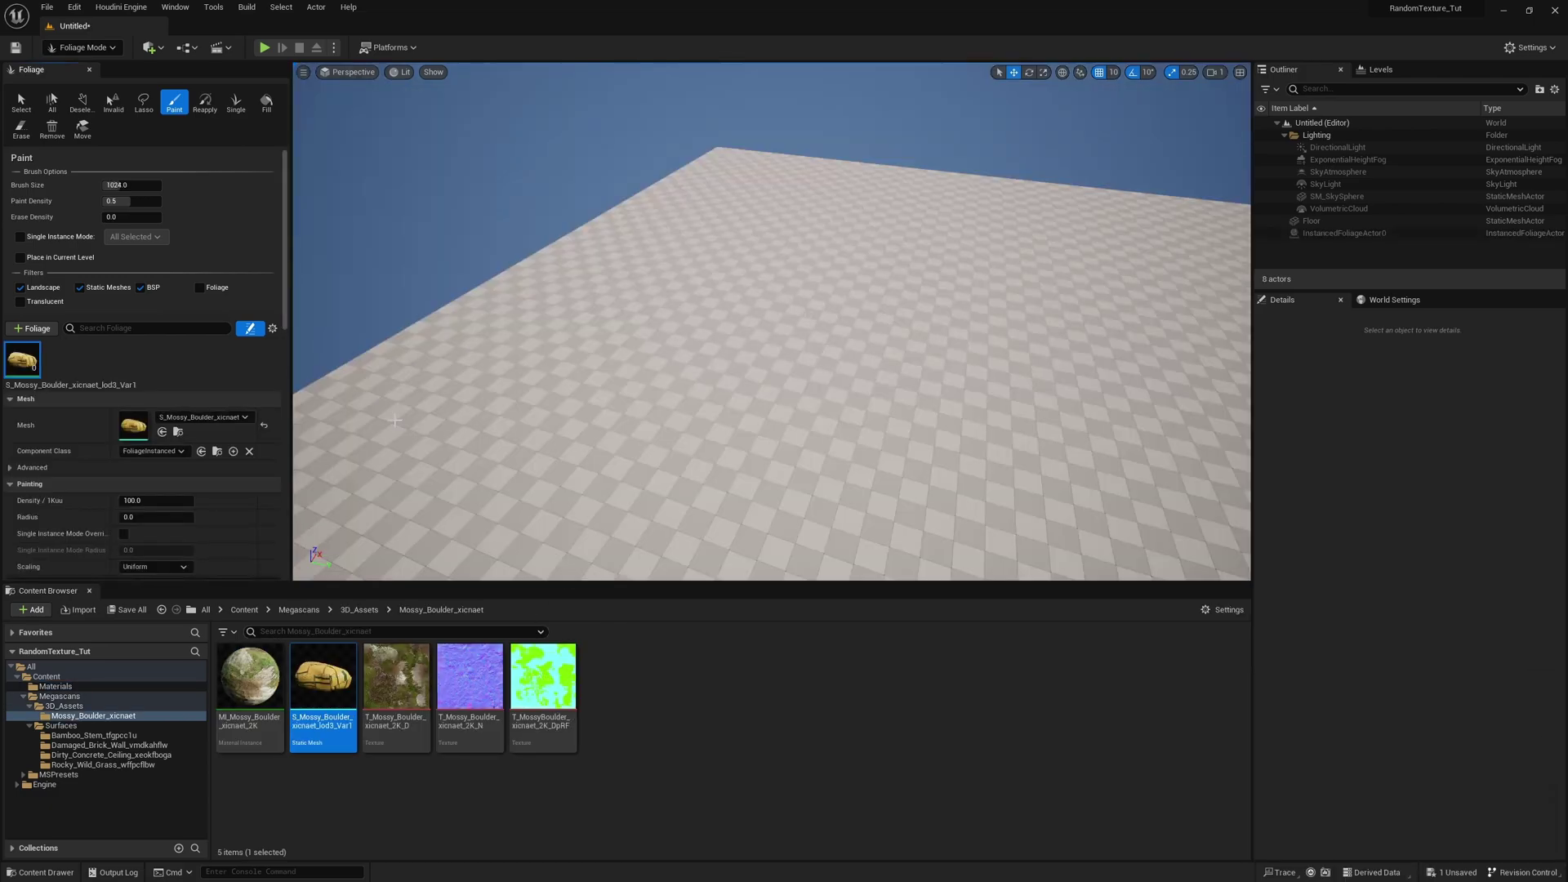
# - Set the Floor actor's mobility to Static and select the mossy boulder foliage type in Foliage mode
pyautogui.moveTo(719, 317); pyautogui.dragTo(775, 354, button='right')
pyautogui.press('shift')
pyautogui.hotkey('shift', '1')
pyautogui.click(504, 260)
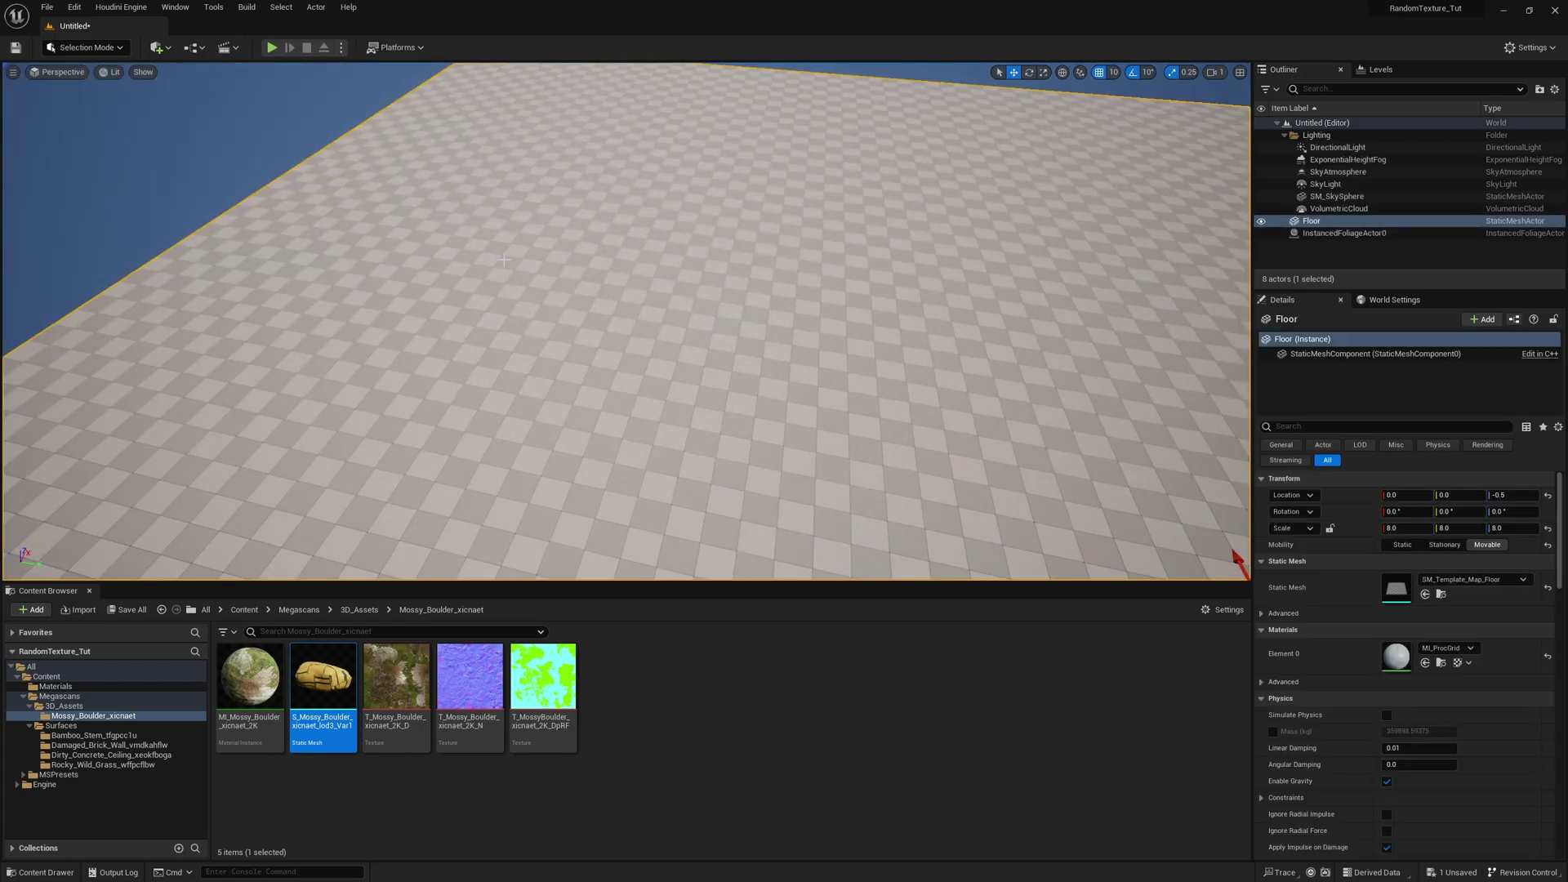
pyautogui.scroll(-5, 854, 401)
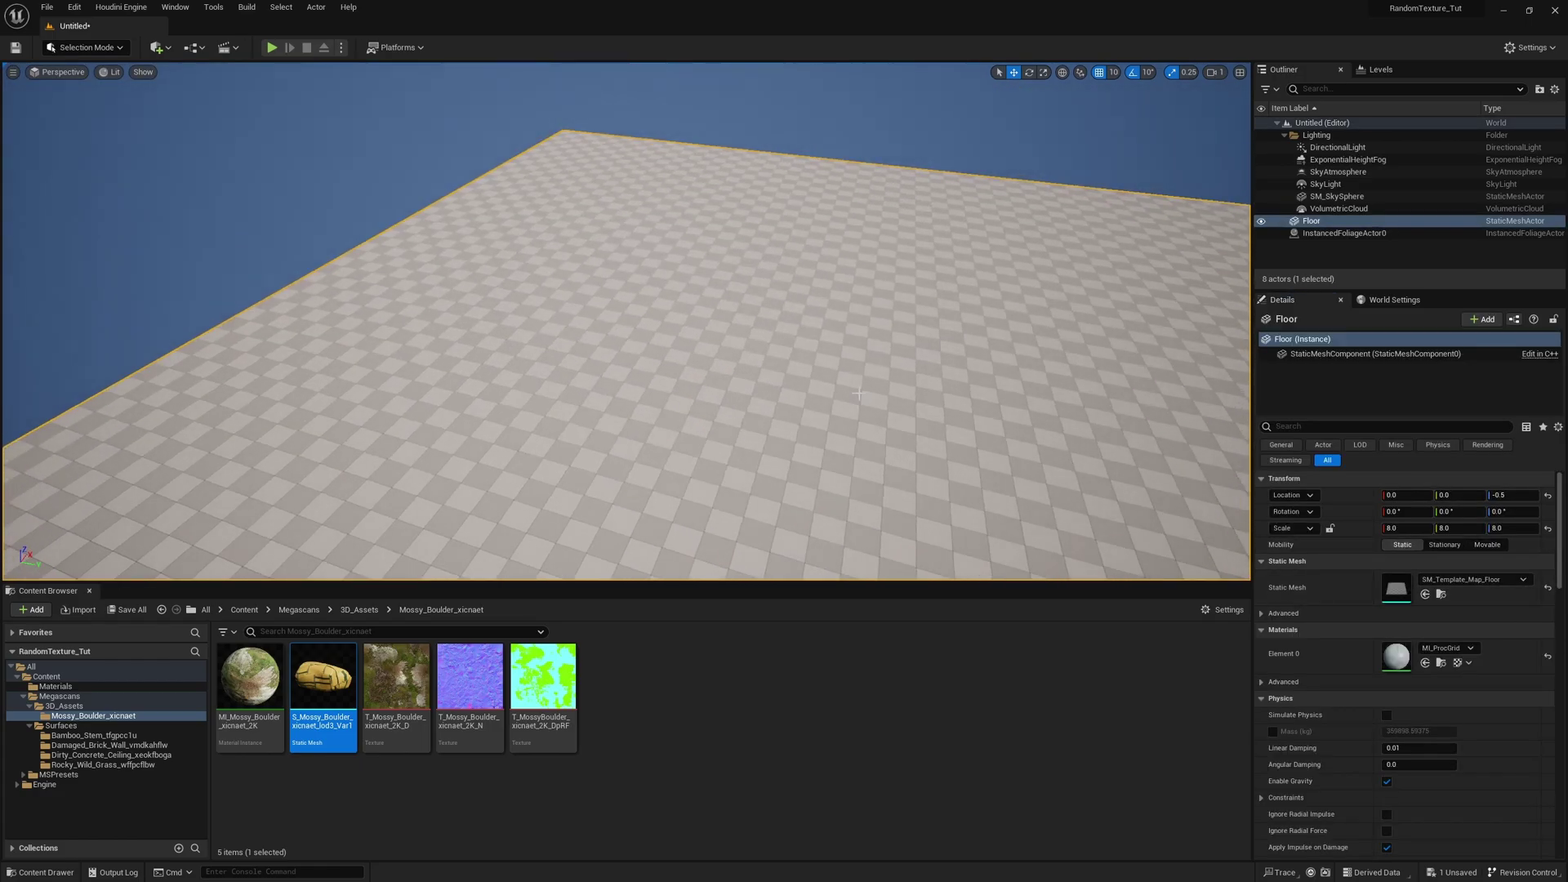
pyautogui.hotkey('shift', '3')
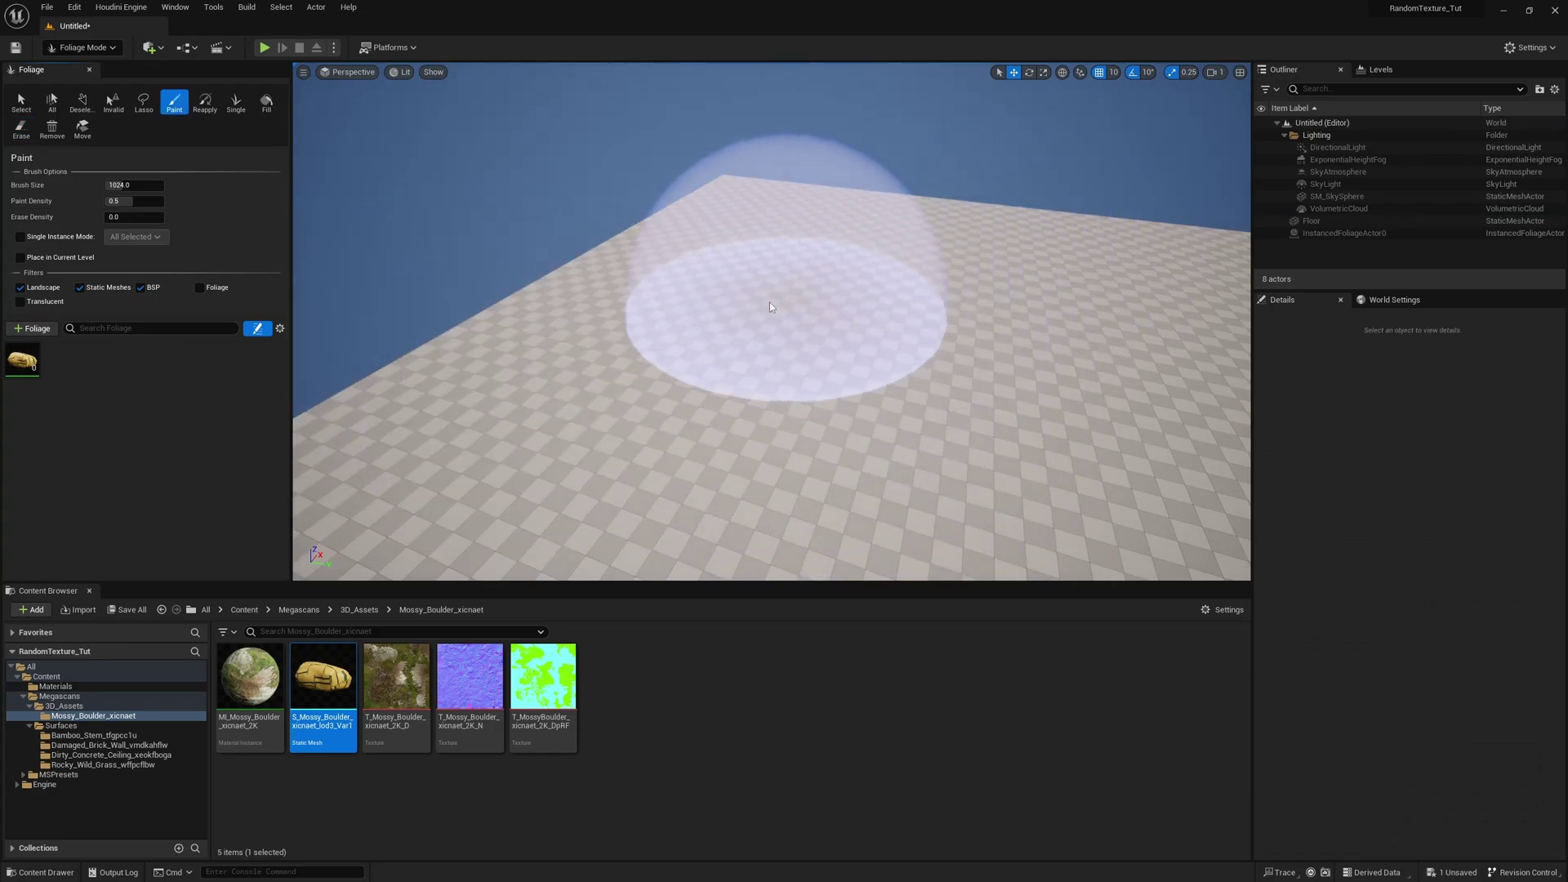
pyautogui.click(22, 359)
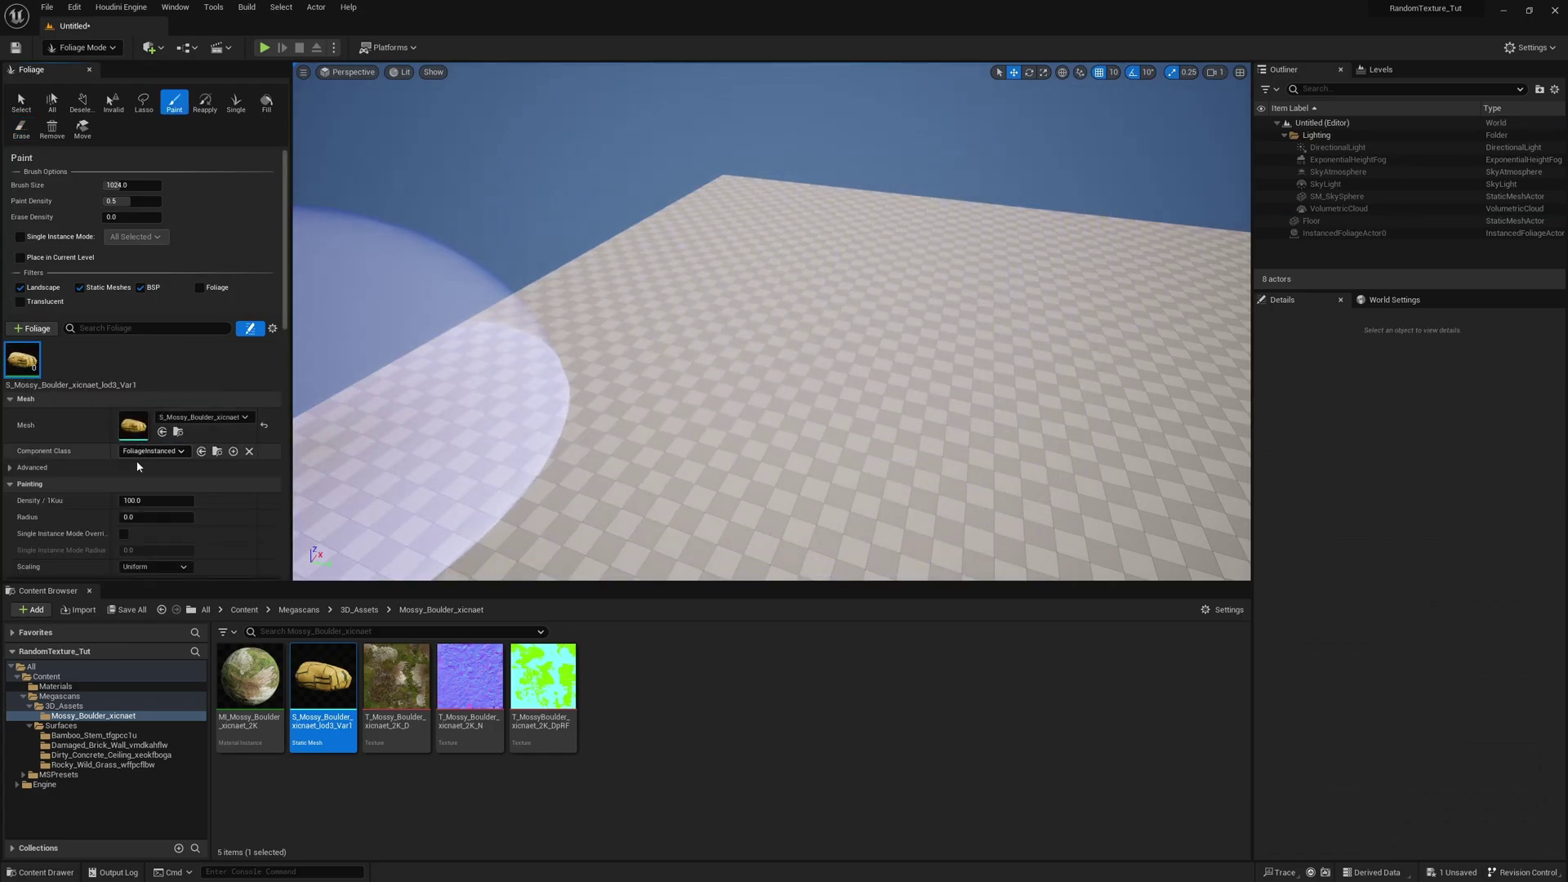
# - Set the boulder foliage density to 50 and try painting boulders across the floor
pyautogui.click(147, 498)
pyautogui.write('50')
pyautogui.moveTo(735, 282)
pyautogui.mouseDown()
pyautogui.moveTo(755, 279)
pyautogui.moveTo(525, 455)
pyautogui.moveTo(1062, 327)
pyautogui.mouseUp()
pyautogui.press('w')
pyautogui.moveTo(771, 321); pyautogui.dragTo(653, 339, button='right')
pyautogui.scroll(-10, 771, 321)
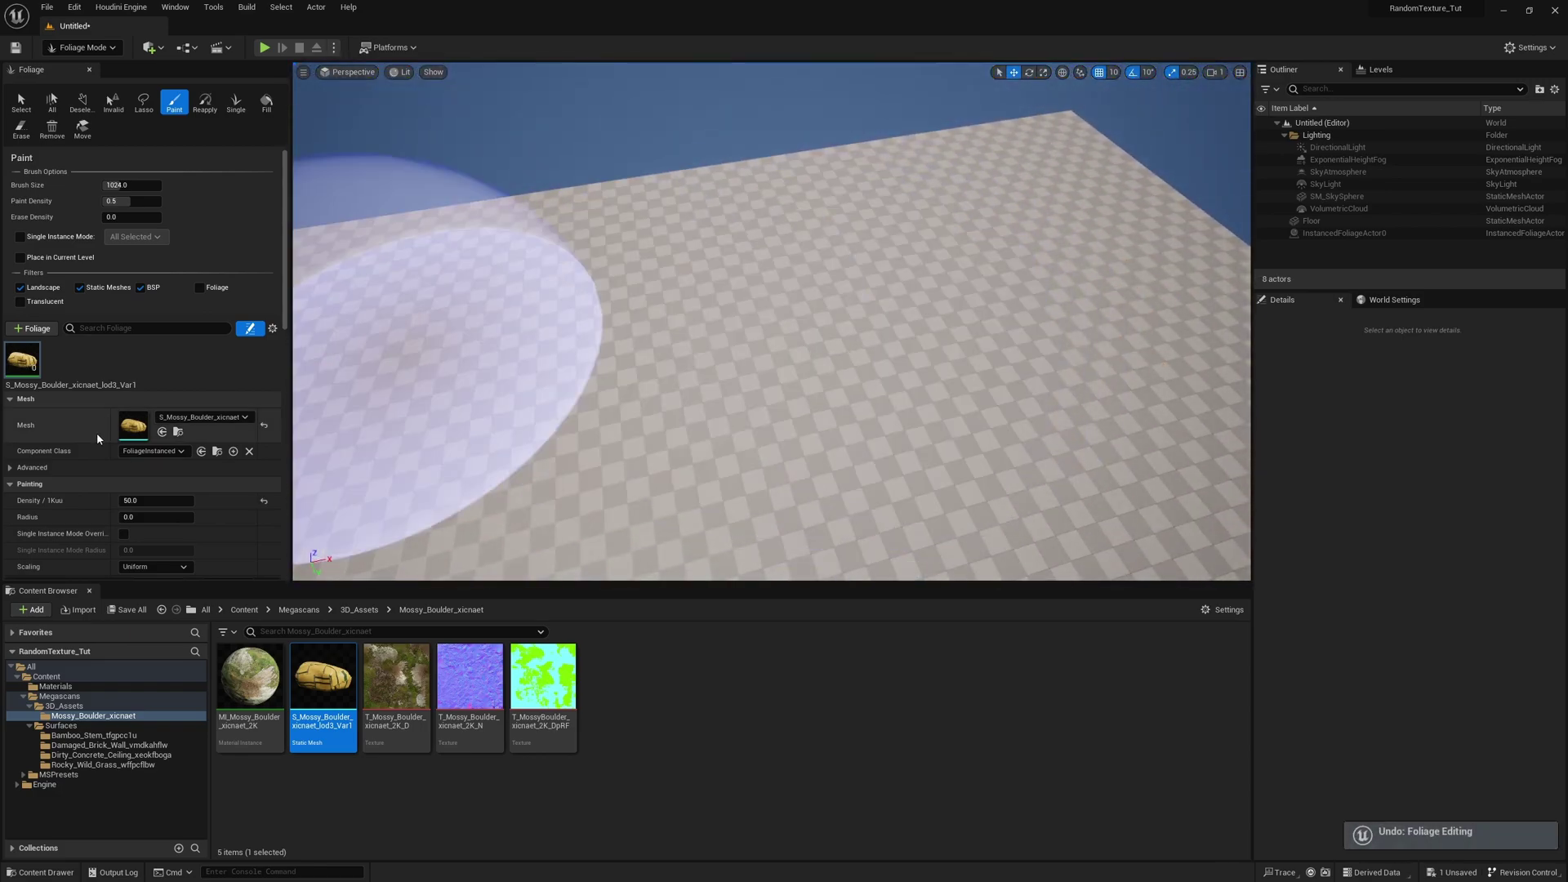
# - Paint mossy boulder foliage across the floor with a density of 20 and return to Selection mode
pyautogui.moveTo(351, 402)
pyautogui.mouseDown()
pyautogui.moveTo(895, 268)
pyautogui.moveTo(752, 349)
pyautogui.moveTo(420, 384)
pyautogui.moveTo(735, 368)
pyautogui.moveTo(759, 318)
pyautogui.mouseUp()
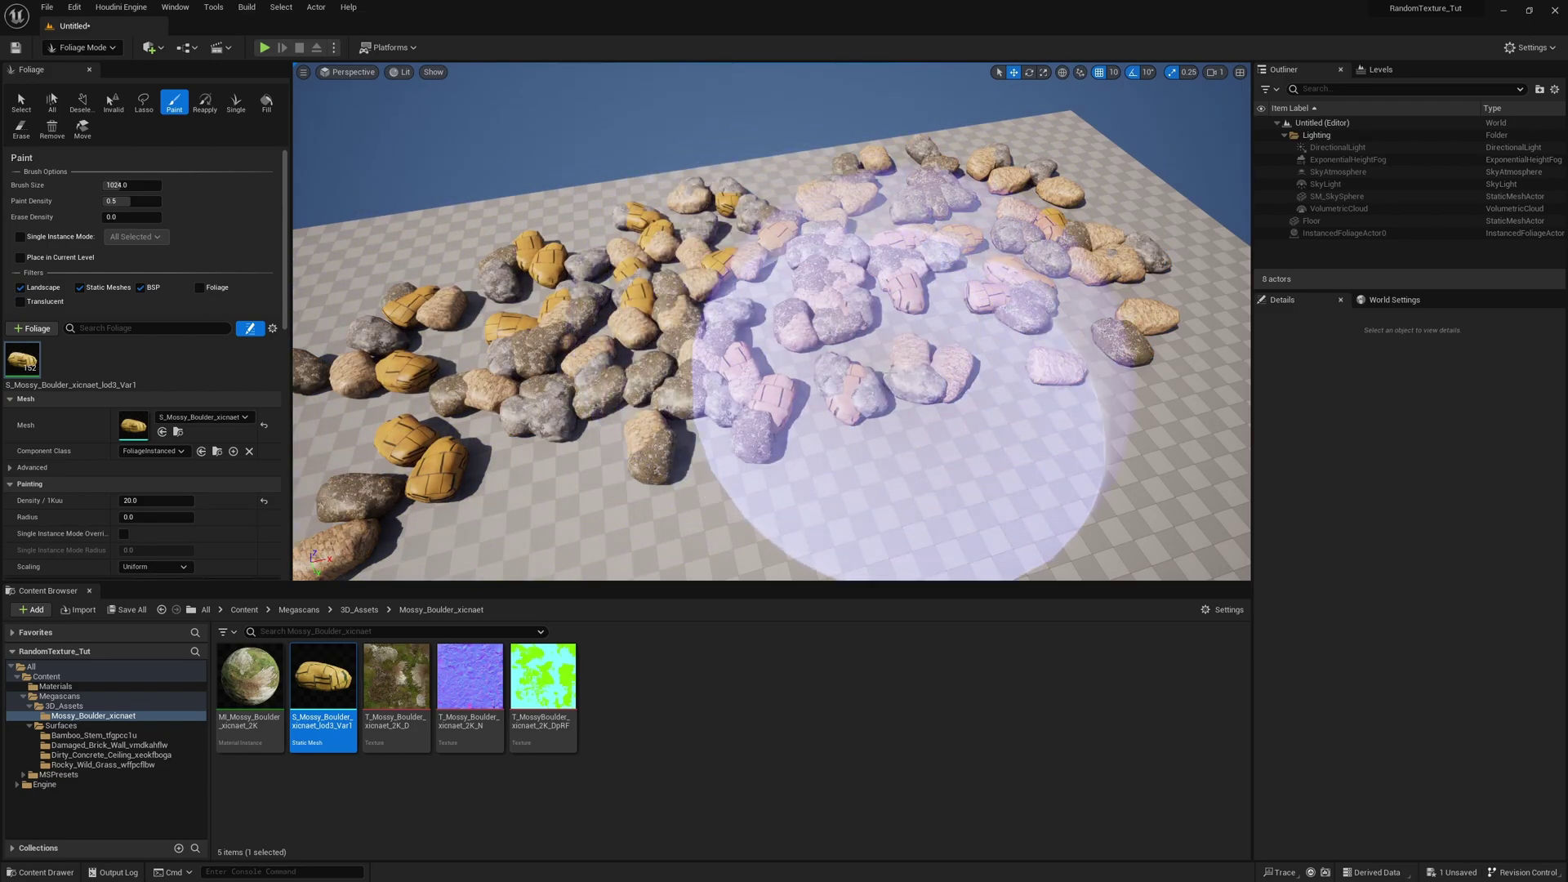
pyautogui.moveTo(890, 373)
pyautogui.mouseDown(button='right')
pyautogui.moveTo(927, 347)
pyautogui.moveTo(915, 388)
pyautogui.moveTo(940, 384)
pyautogui.moveTo(939, 351)
pyautogui.mouseUp(button='right')
pyautogui.press('w')
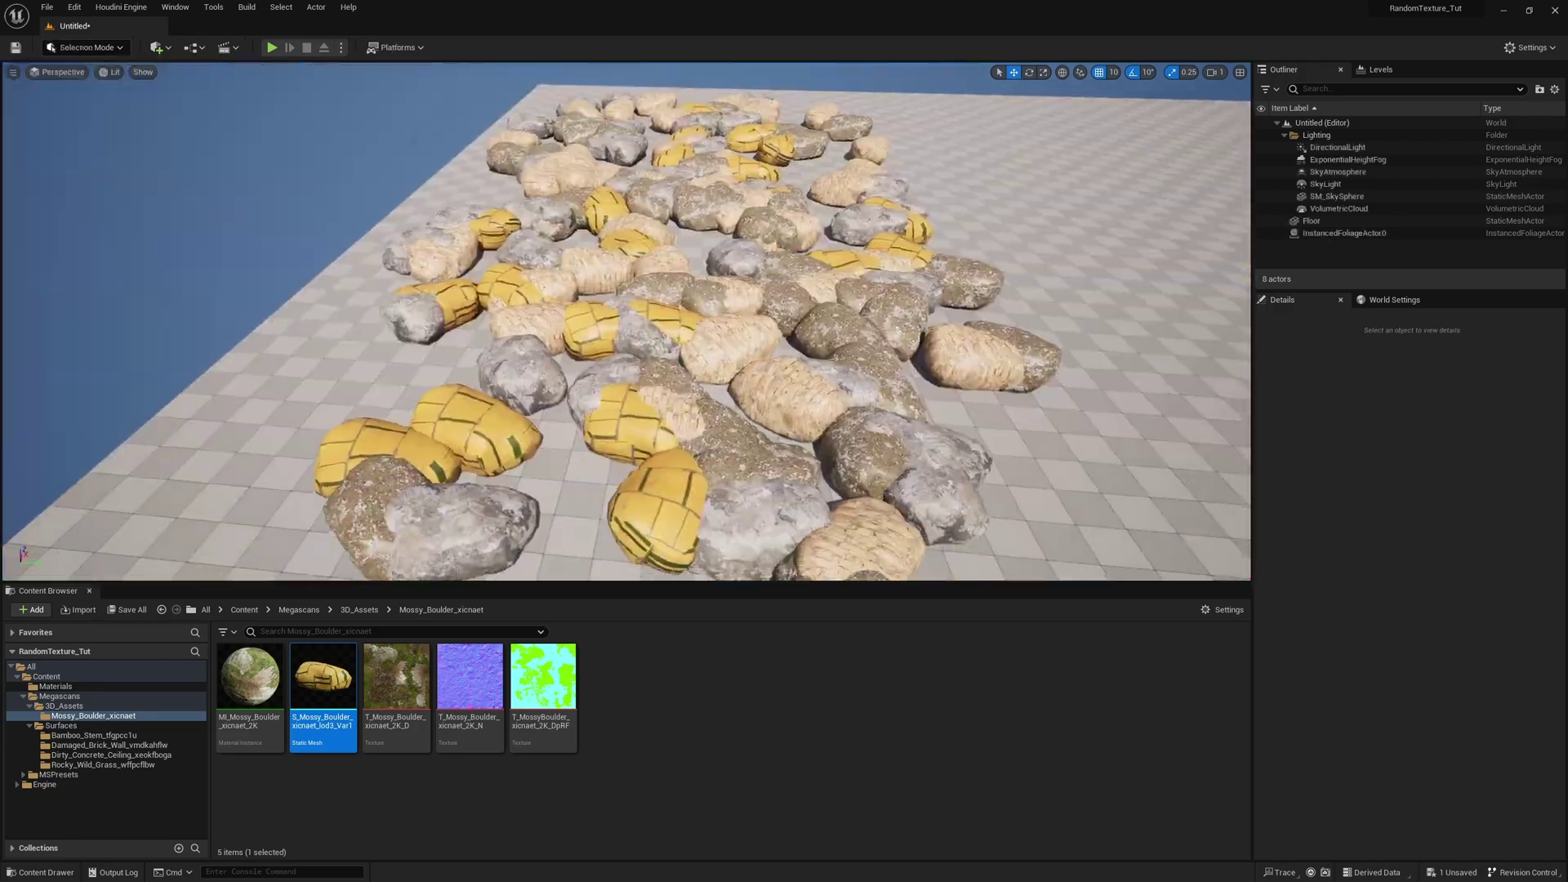
pyautogui.moveTo(626, 321); pyautogui.dragTo(584, 359, button='right')
pyautogui.press('s')
pyautogui.press('w')
pyautogui.scroll(10, 626, 321)
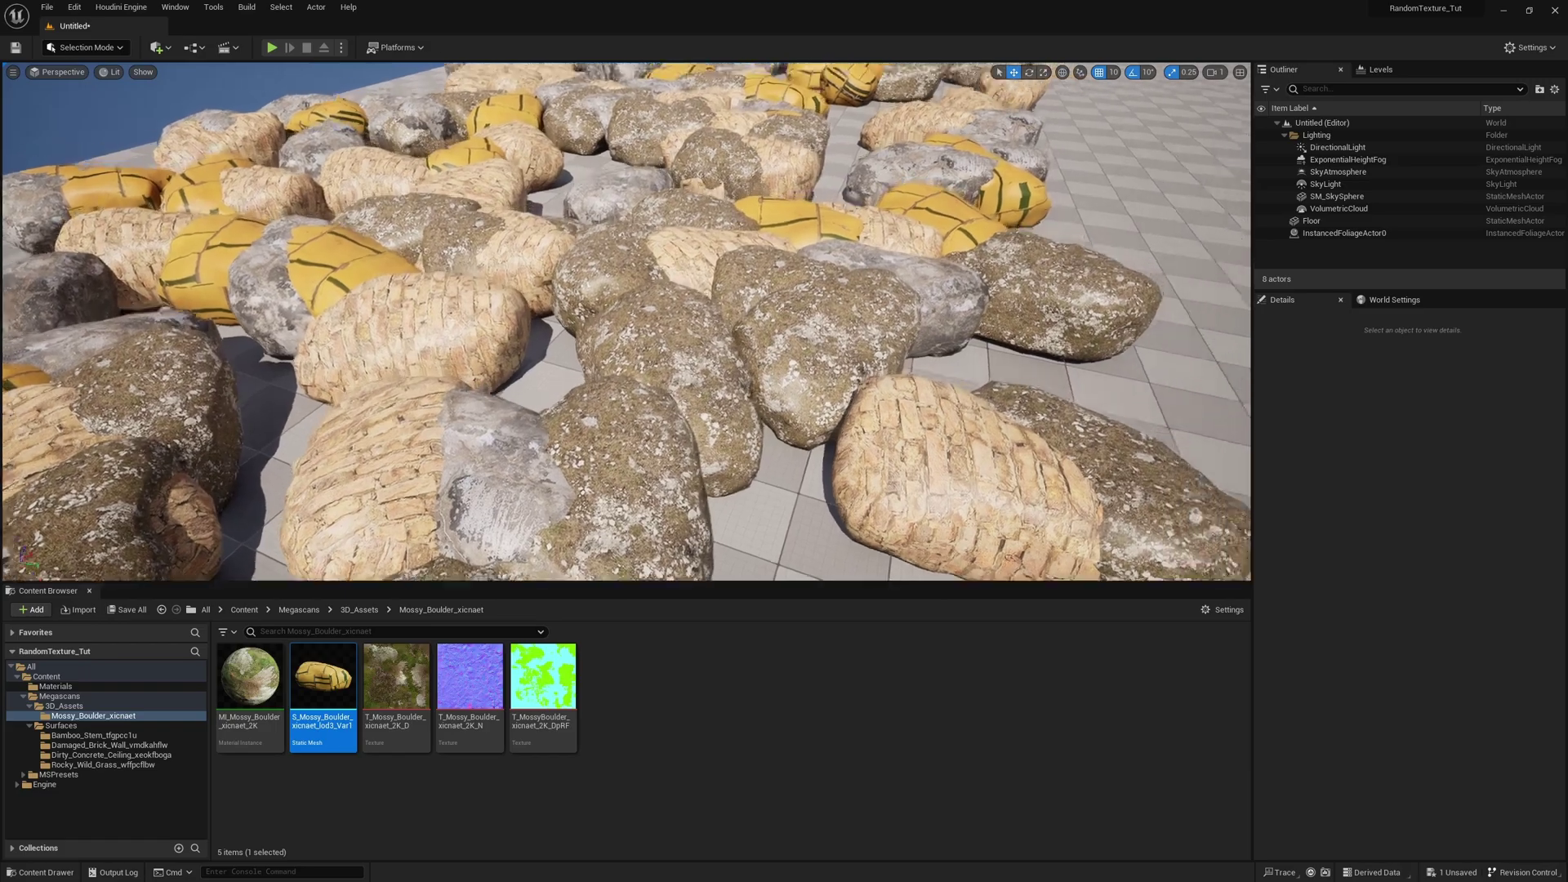
pyautogui.scroll(-10, 626, 321)
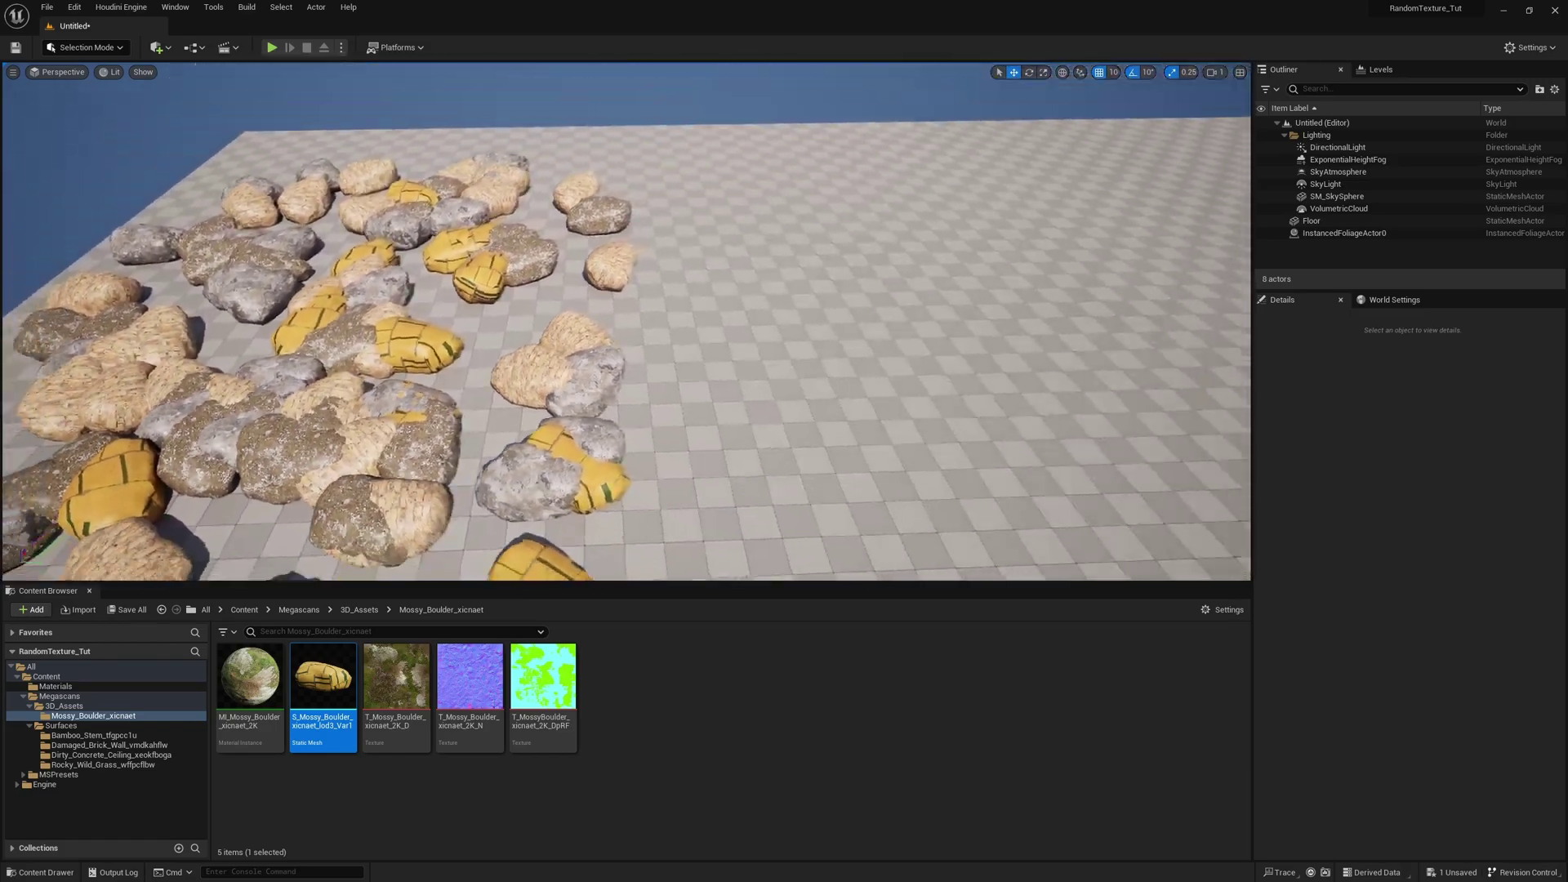
# - Place the mossy boulder mesh on the empty floor beside the painted rocks and duplicate it into a scattered group of seven
pyautogui.scroll(-5, 627, 321)
pyautogui.moveTo(331, 681); pyautogui.dragTo(607, 347)
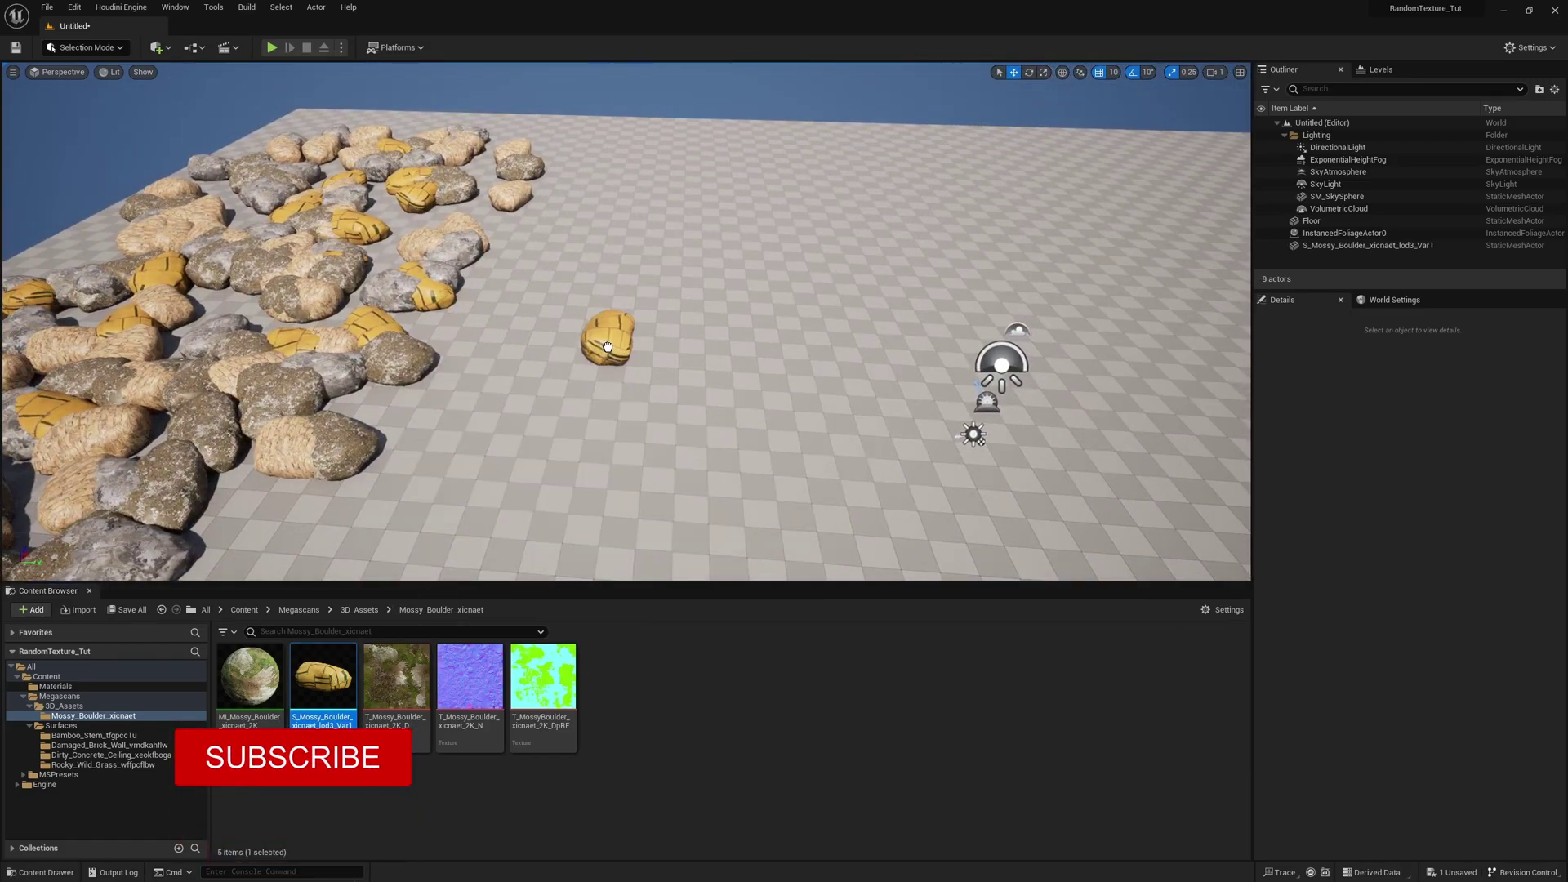
pyautogui.moveTo(607, 347); pyautogui.dragTo(588, 348, button='right')
pyautogui.keyDown('alt'); pyautogui.moveTo(666, 354); pyautogui.dragTo(843, 361); pyautogui.keyUp('alt')
pyautogui.keyDown('alt'); pyautogui.moveTo(731, 344); pyautogui.dragTo(776, 367); pyautogui.keyUp('alt')
pyautogui.click(709, 343)
pyautogui.moveTo(699, 315); pyautogui.dragTo(683, 231)
pyautogui.click(753, 333)
pyautogui.moveTo(750, 321); pyautogui.dragTo(618, 410)
pyautogui.moveTo(579, 351); pyautogui.dragTo(575, 435)
pyautogui.moveTo(575, 435); pyautogui.dragTo(502, 439, button='right')
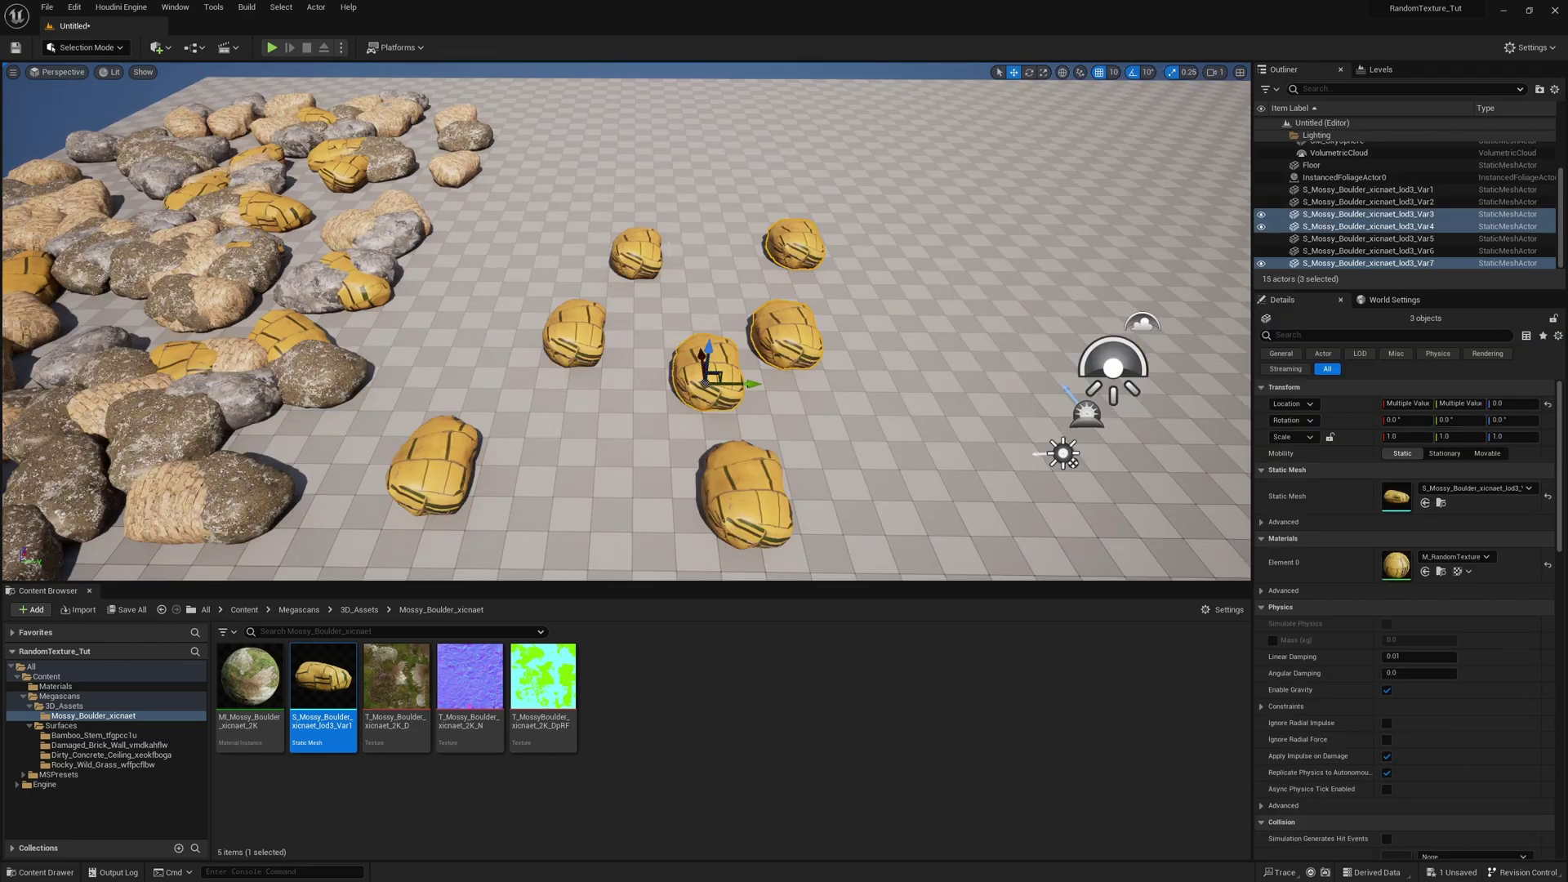
# - Select all seven placed boulders and merge them into a single instanced actor
pyautogui.keyDown('ctrl'); pyautogui.click(636, 249); pyautogui.keyUp('ctrl')
pyautogui.keyDown('ctrl'); pyautogui.click(575, 331); pyautogui.keyUp('ctrl')
pyautogui.keyDown('ctrl'); pyautogui.click(745, 490); pyautogui.keyUp('ctrl')
pyautogui.keyDown('ctrl'); pyautogui.click(437, 465); pyautogui.keyUp('ctrl')
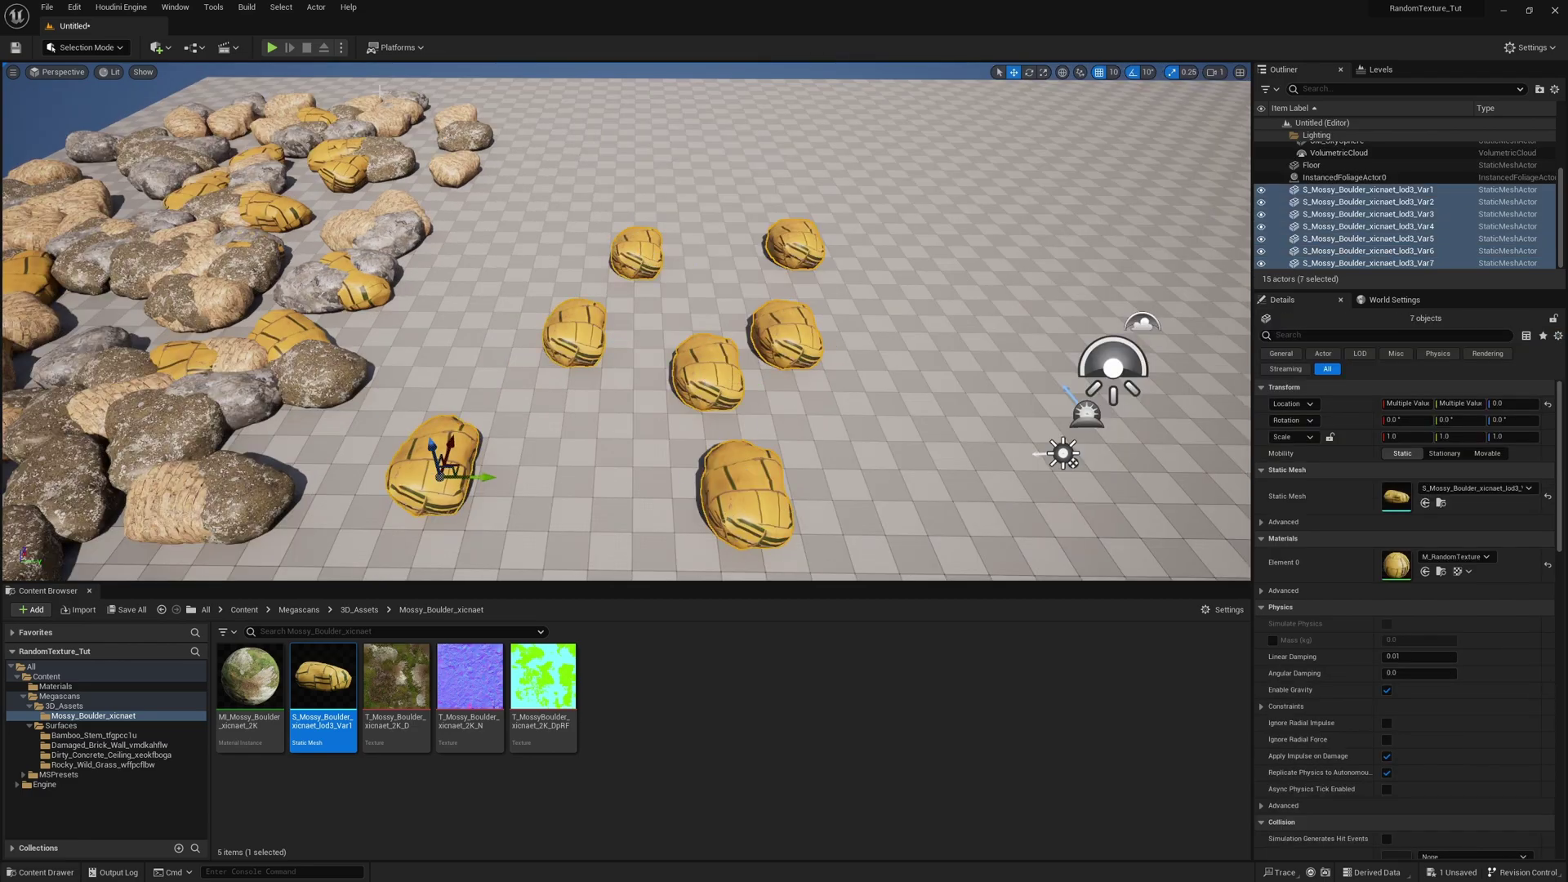
pyautogui.click(318, 8)
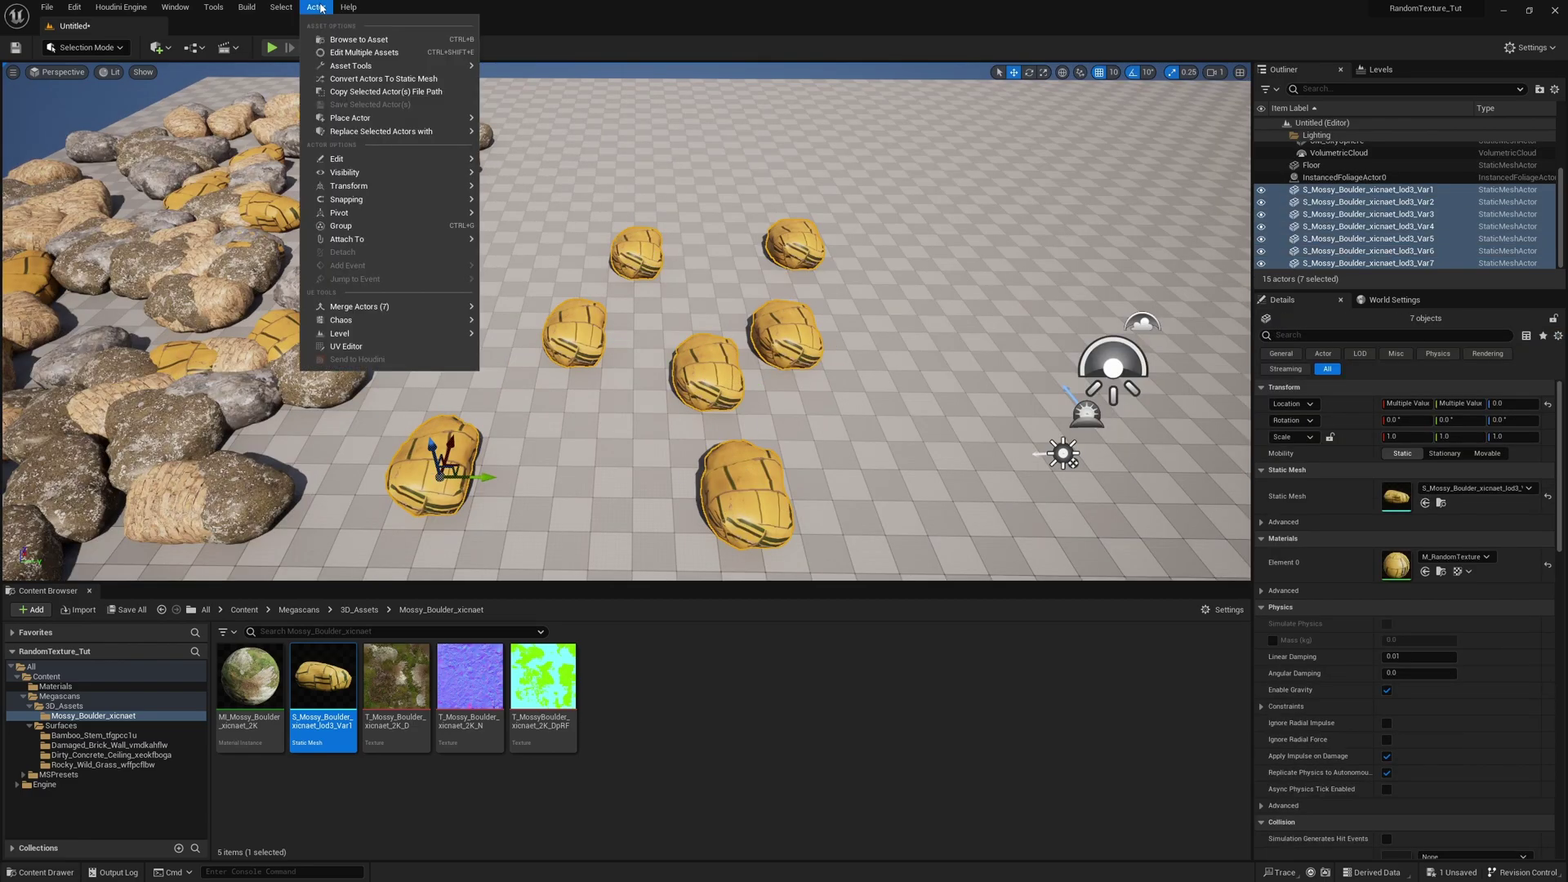
pyautogui.moveTo(445, 312)
pyautogui.click(526, 332)
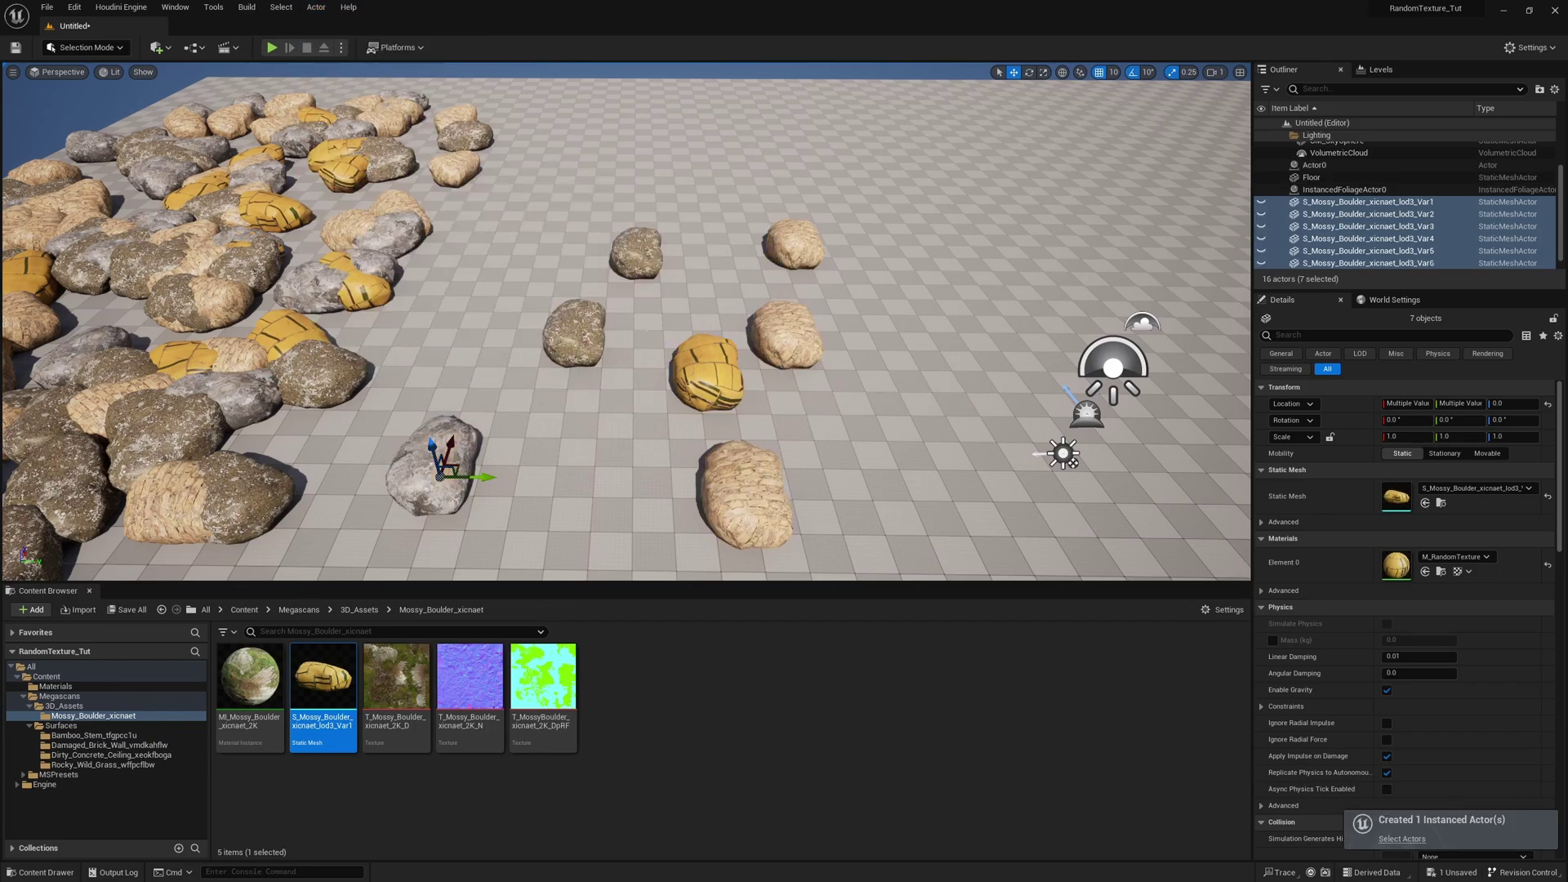
# - Select the merged Actor0 and move it along the Y axis to 30
pyautogui.click(1341, 165)
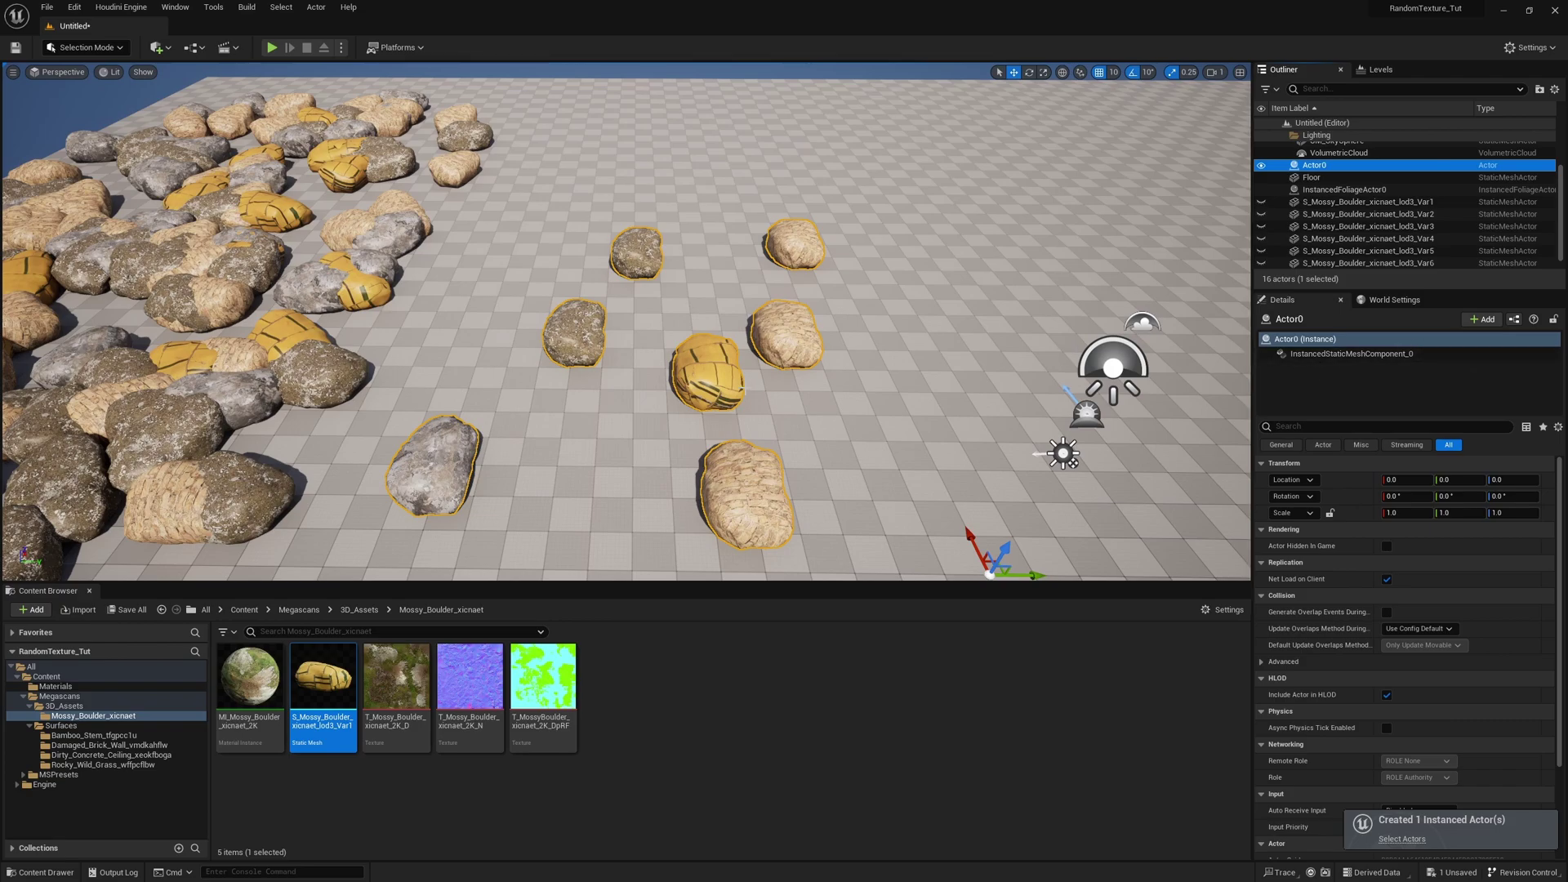
pyautogui.moveTo(964, 368); pyautogui.dragTo(971, 377, button='right')
pyautogui.moveTo(816, 365); pyautogui.dragTo(816, 377, button='right')
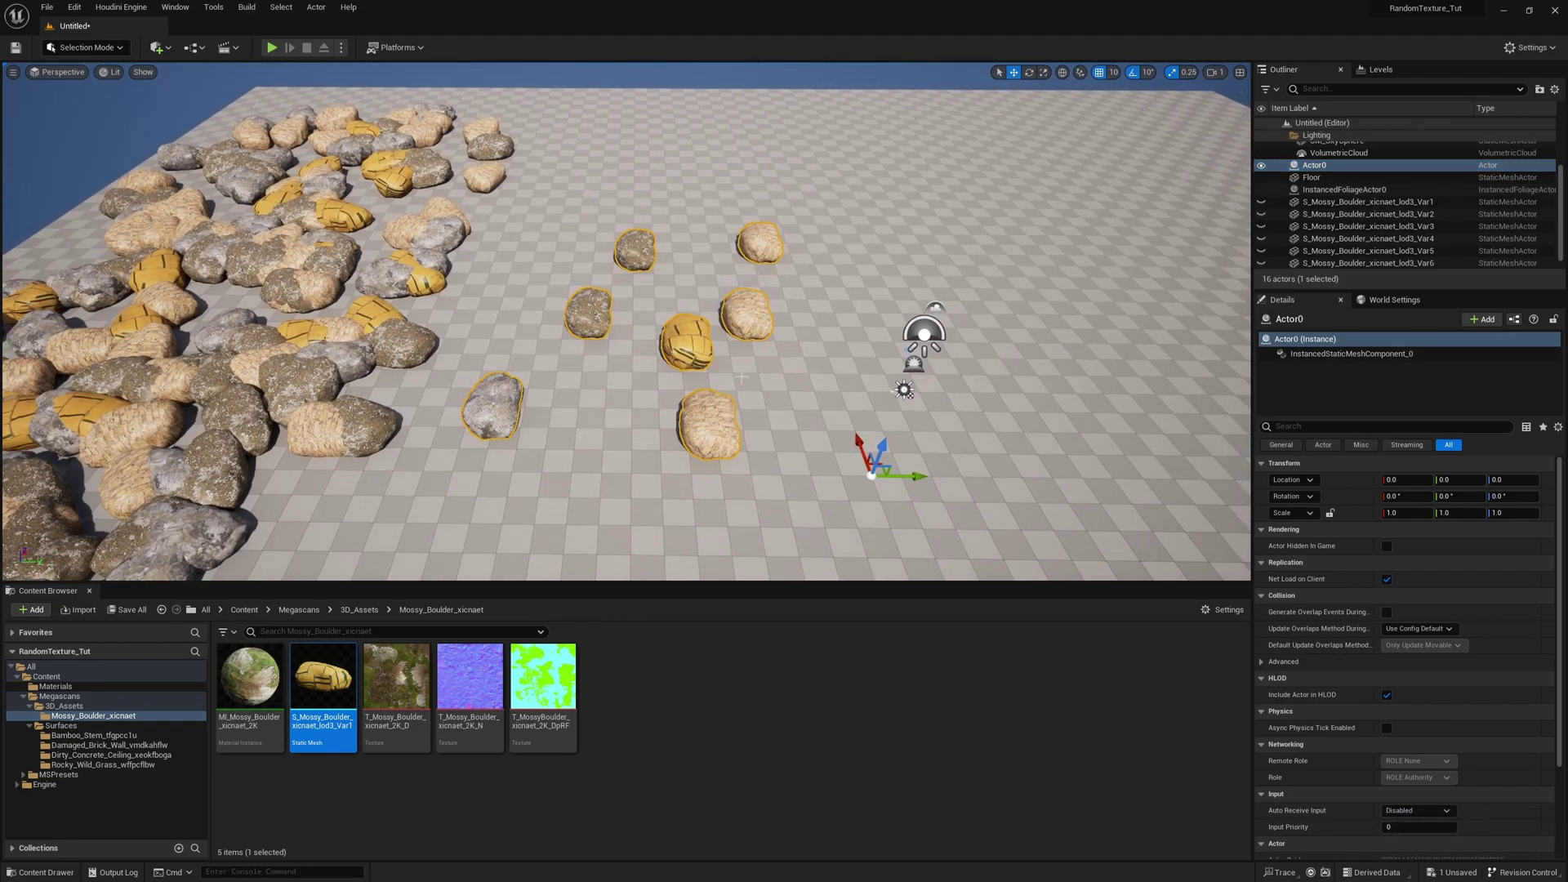
pyautogui.moveTo(917, 476); pyautogui.dragTo(927, 480)
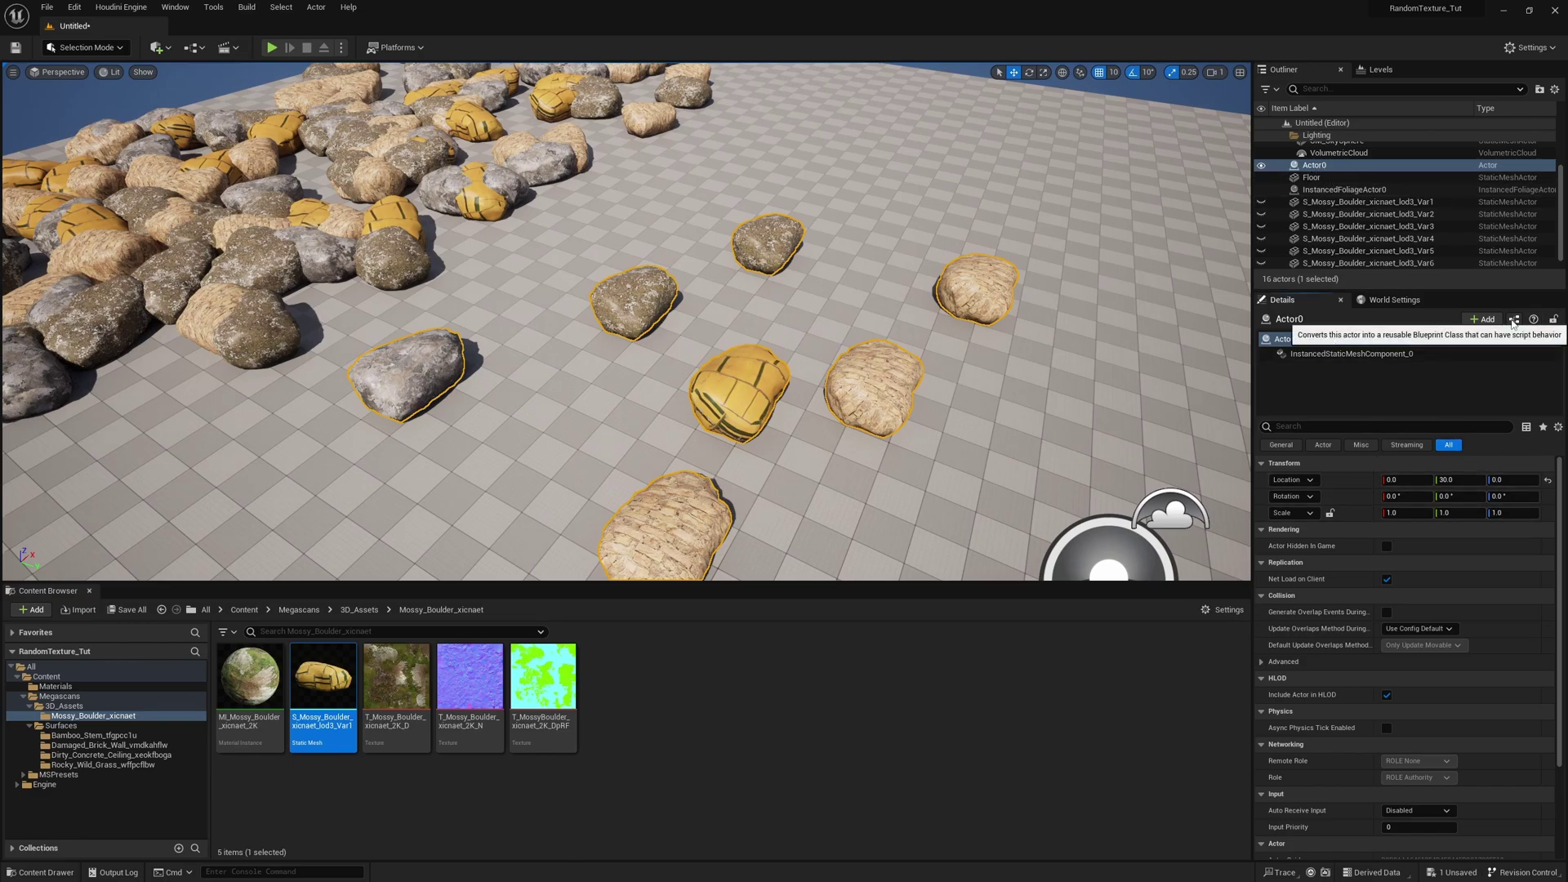
# - Convert Actor0 into a Blueprint class named RandomRock, stored in the Content/Materials folder
pyautogui.click(1513, 320)
pyautogui.click(752, 584)
pyautogui.write('RandomRock')
pyautogui.click(945, 604)
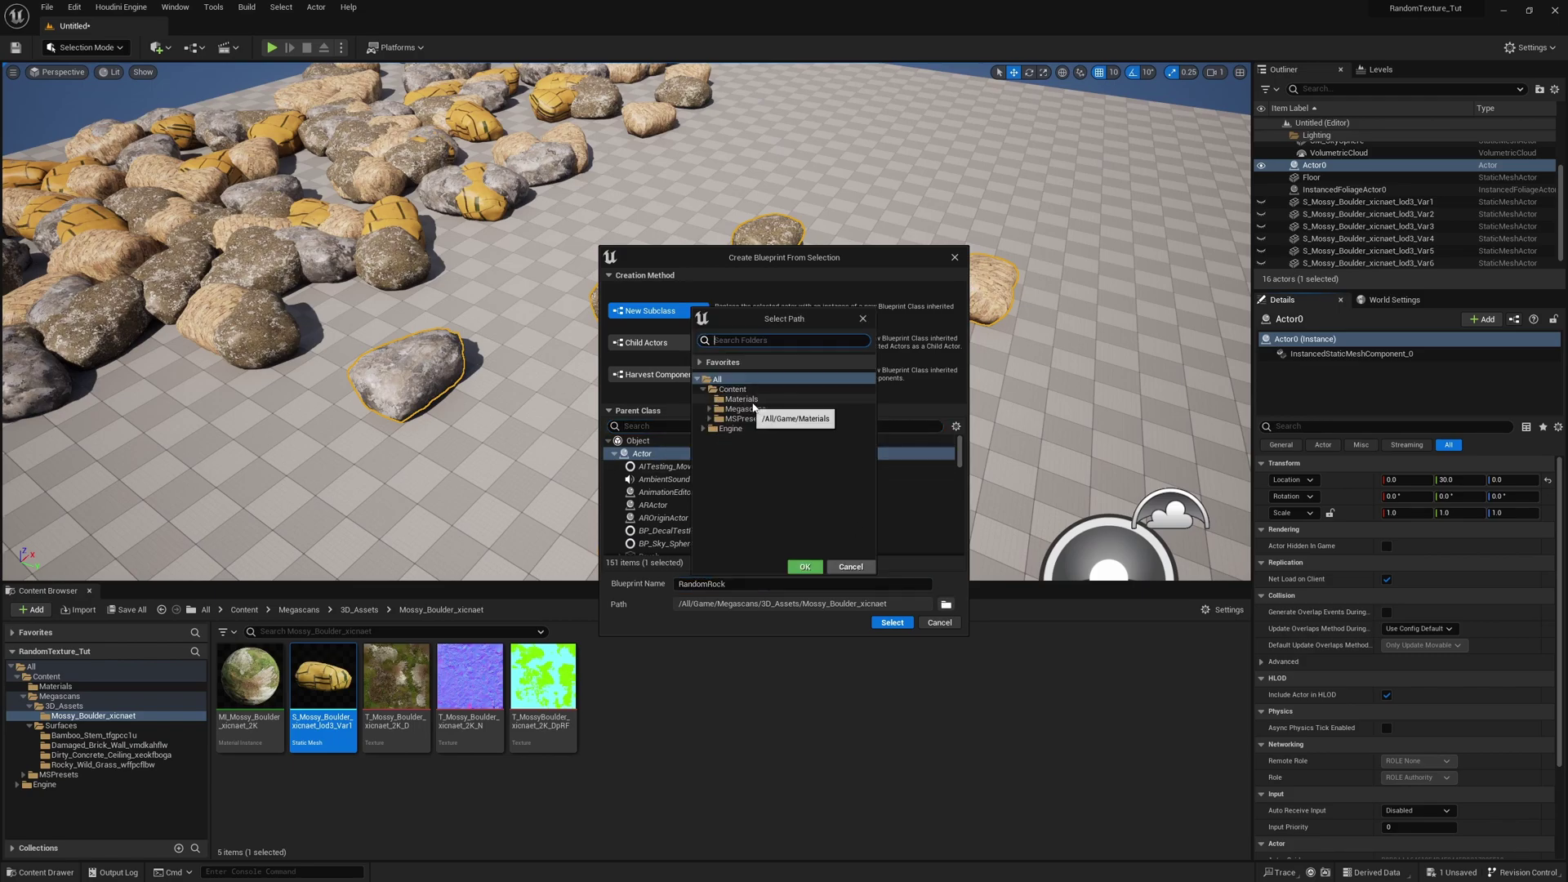
pyautogui.click(741, 399)
pyautogui.click(800, 566)
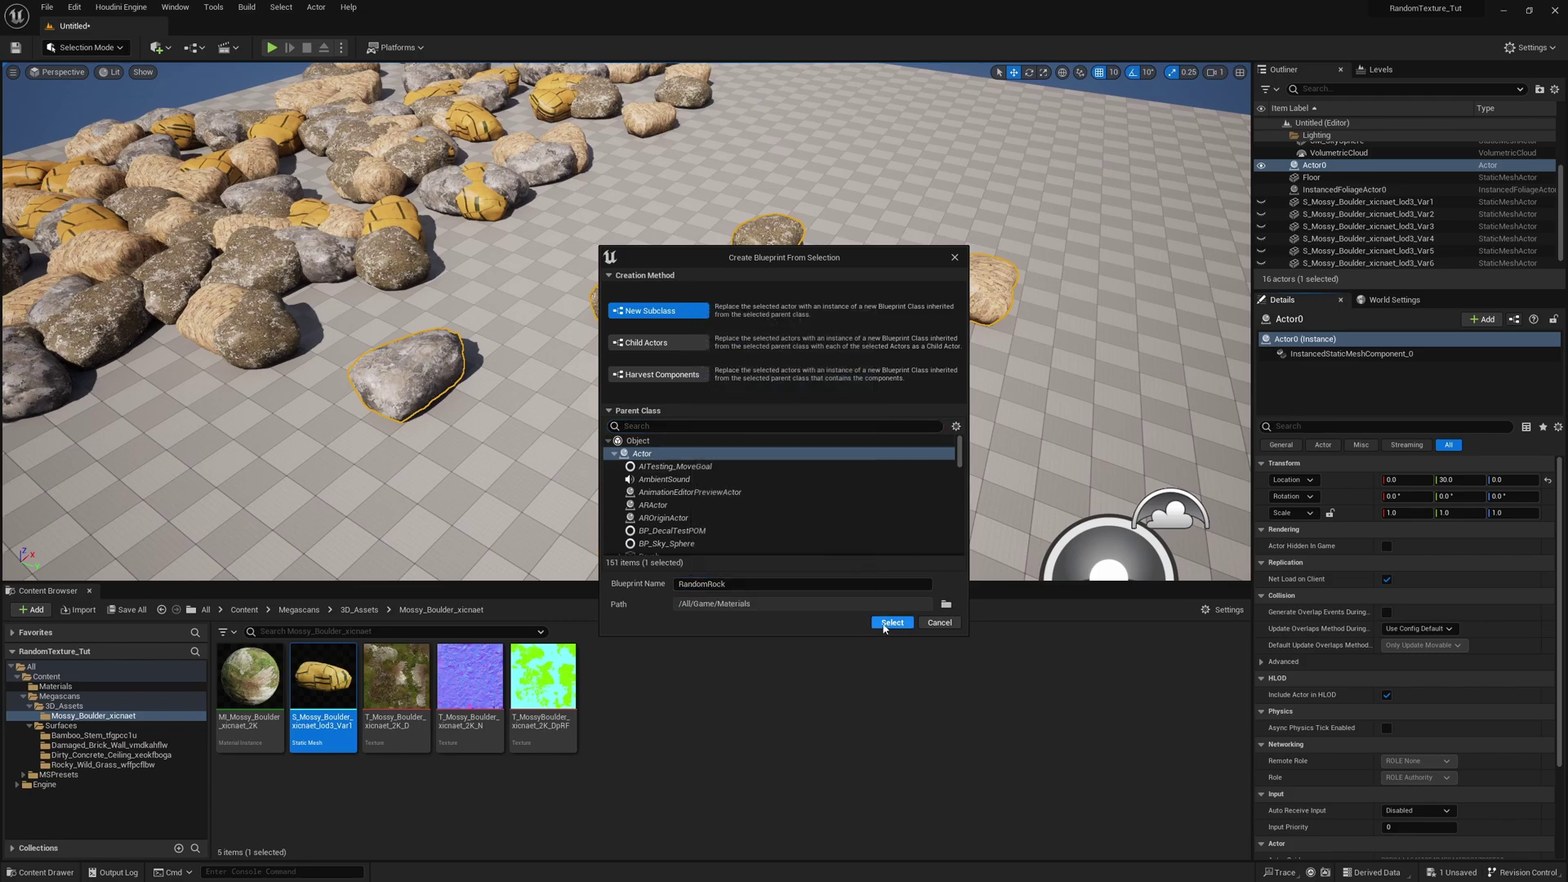
pyautogui.click(884, 625)
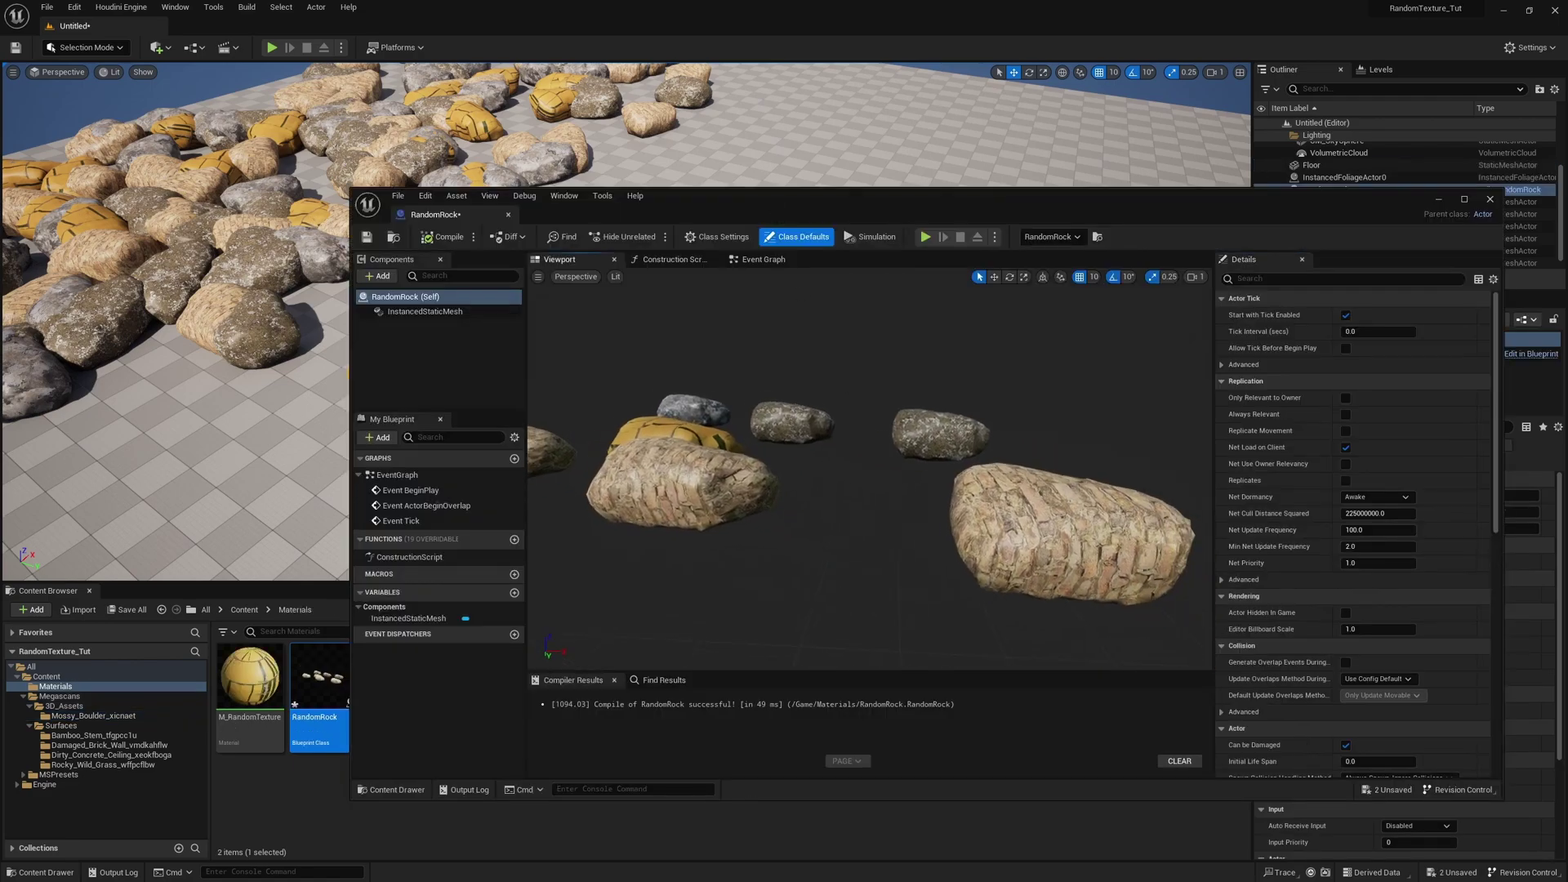
# - Select the InstancedStaticMesh component of the RandomRock Blueprint, save the Blueprint and close its editor
pyautogui.click(458, 311)
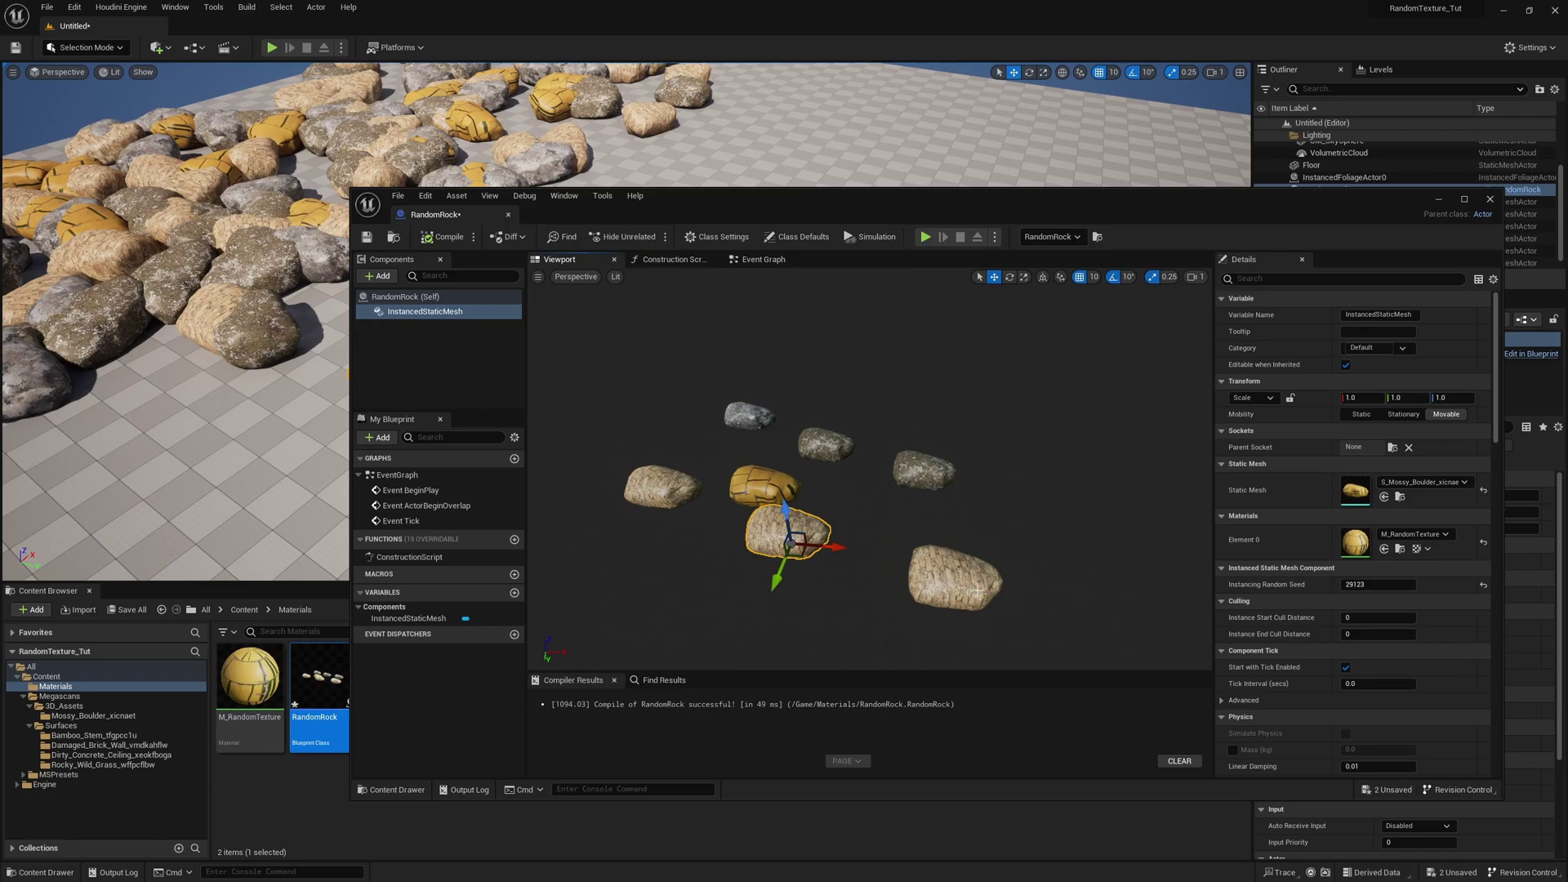
pyautogui.click(366, 237)
pyautogui.click(508, 214)
# - Select the separate static mesh boulders one by one to examine the texture each one uses
pyautogui.moveTo(627, 321); pyautogui.dragTo(715, 285, button='right')
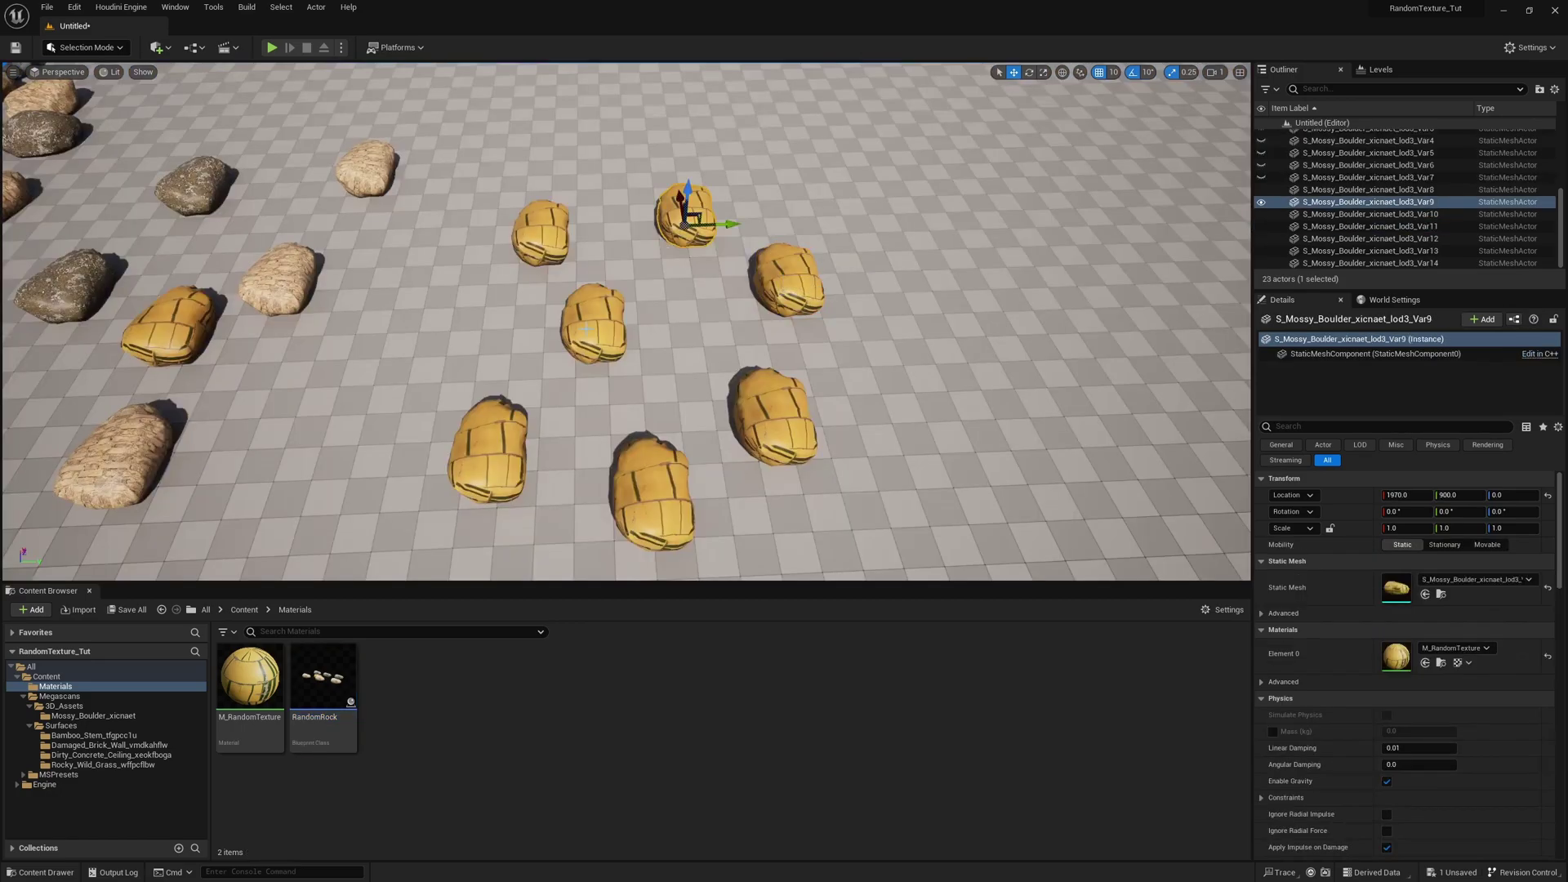
pyautogui.click(596, 326)
pyautogui.click(649, 486)
pyautogui.click(490, 445)
pyautogui.click(543, 232)
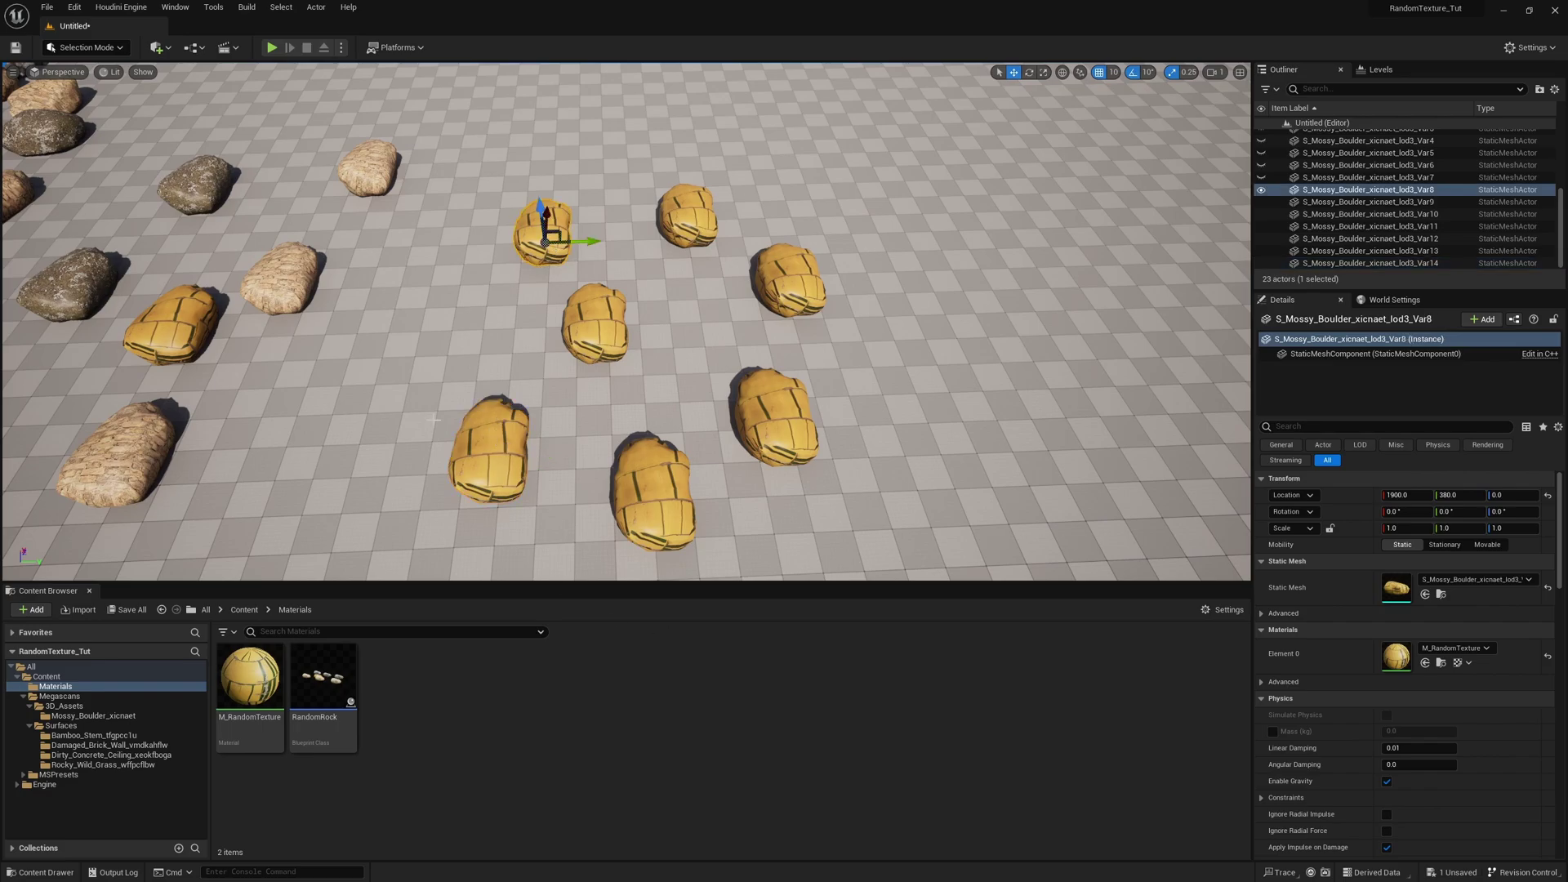
# - Open the M_RandomTexture material and locate the PerInstanceRandom, Multiply and Floor nodes in its graph
pyautogui.click(249, 694)
pyautogui.doubleClick(248, 693)
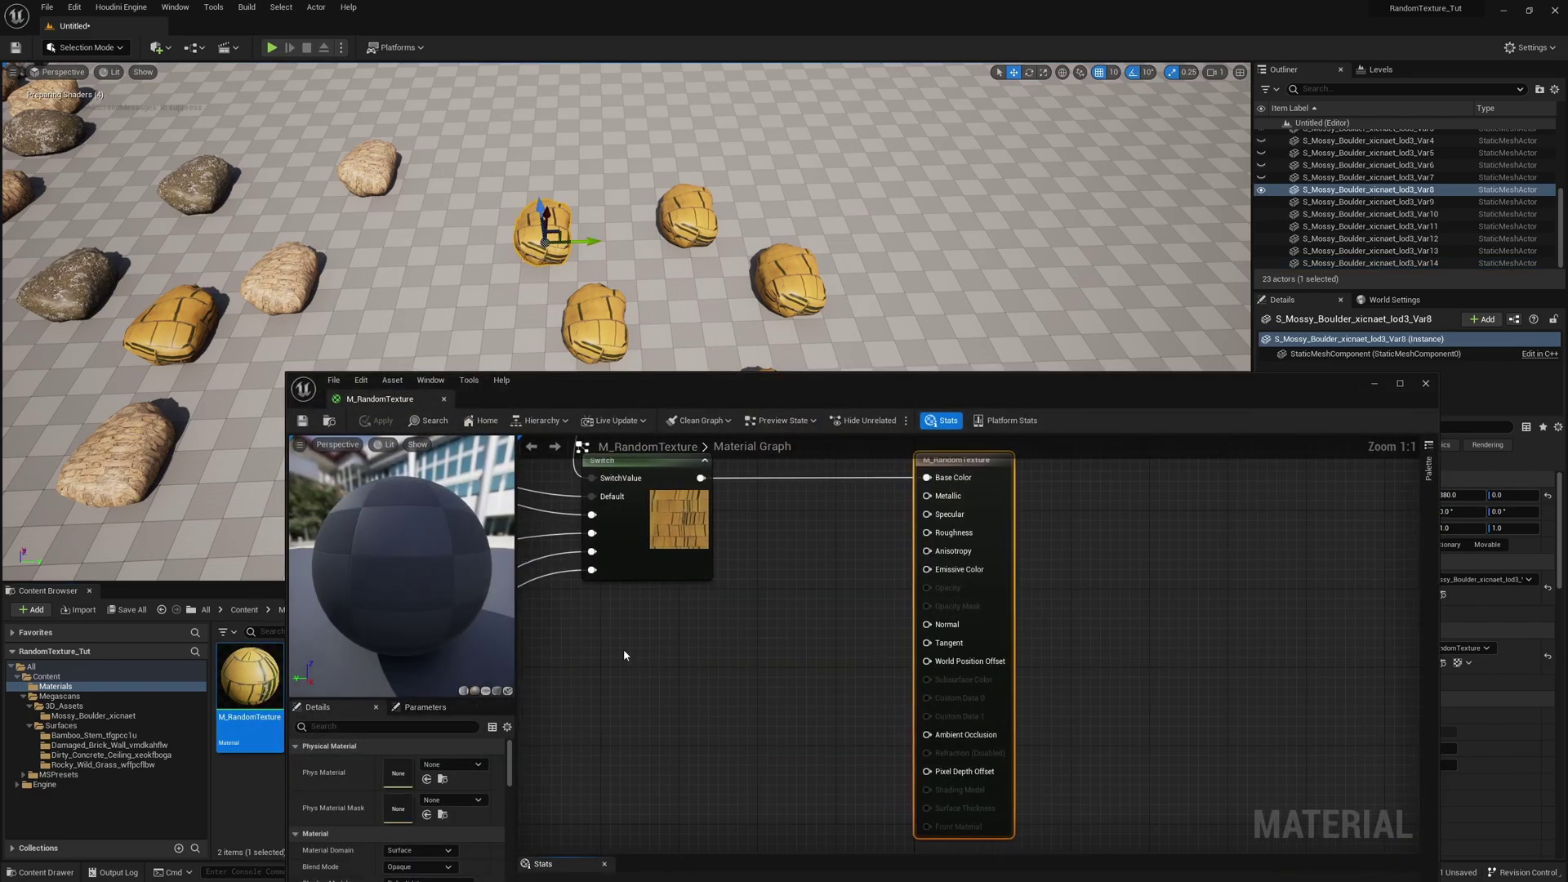
pyautogui.moveTo(953, 526); pyautogui.dragTo(977, 553, button='right')
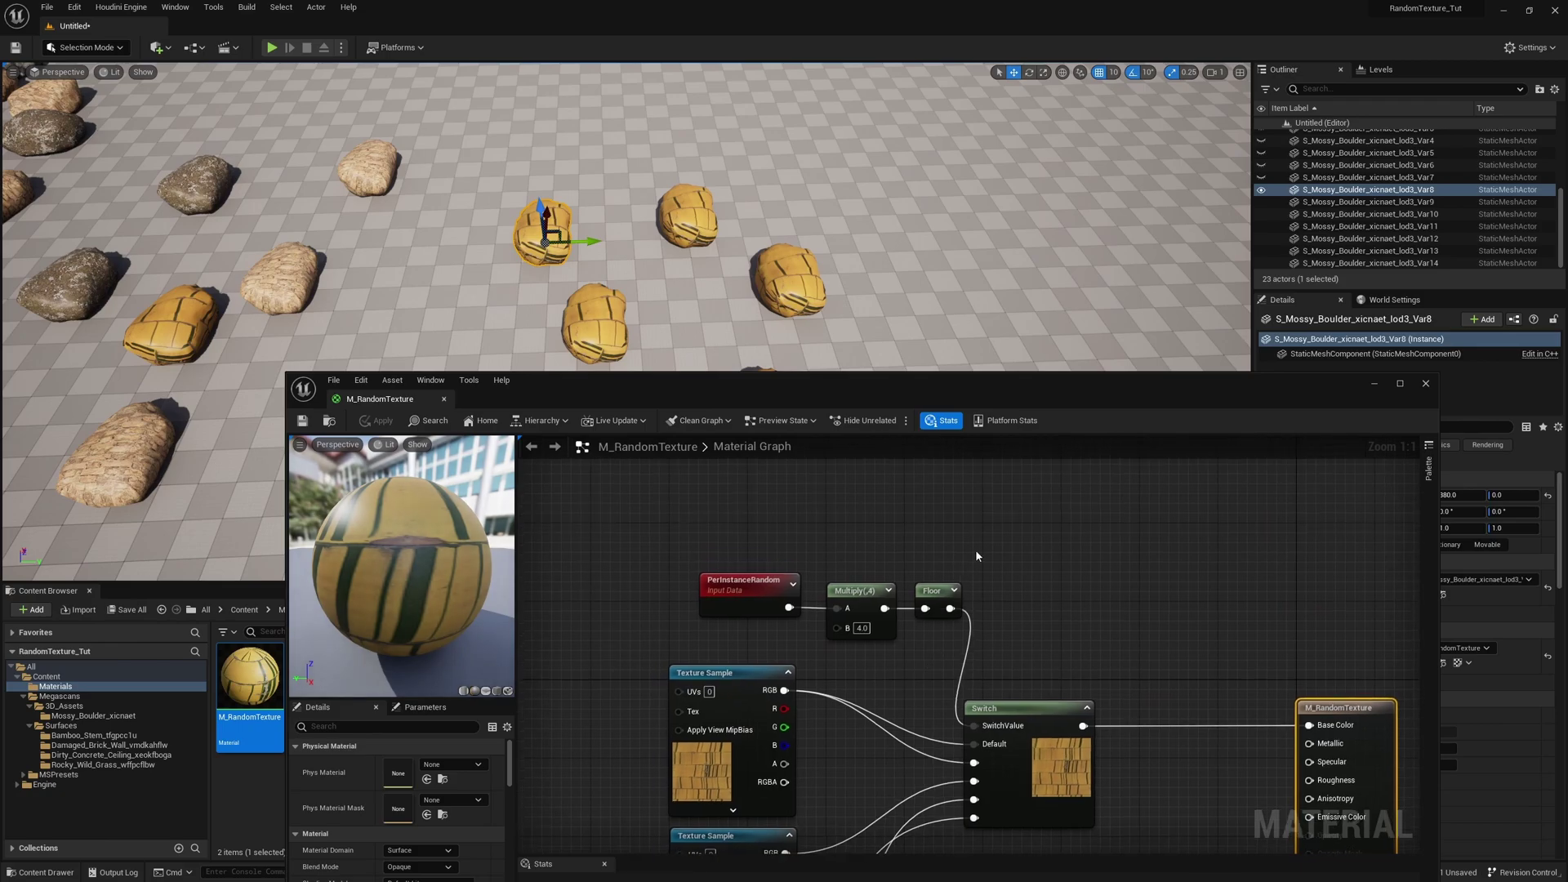
pyautogui.moveTo(977, 553); pyautogui.dragTo(708, 624)
pyautogui.click(986, 541)
pyautogui.moveTo(1003, 530); pyautogui.dragTo(936, 550, button='right')
# - Add a static switch parameter named Instanced Mesh above the Switch node
pyautogui.rightClick(936, 549)
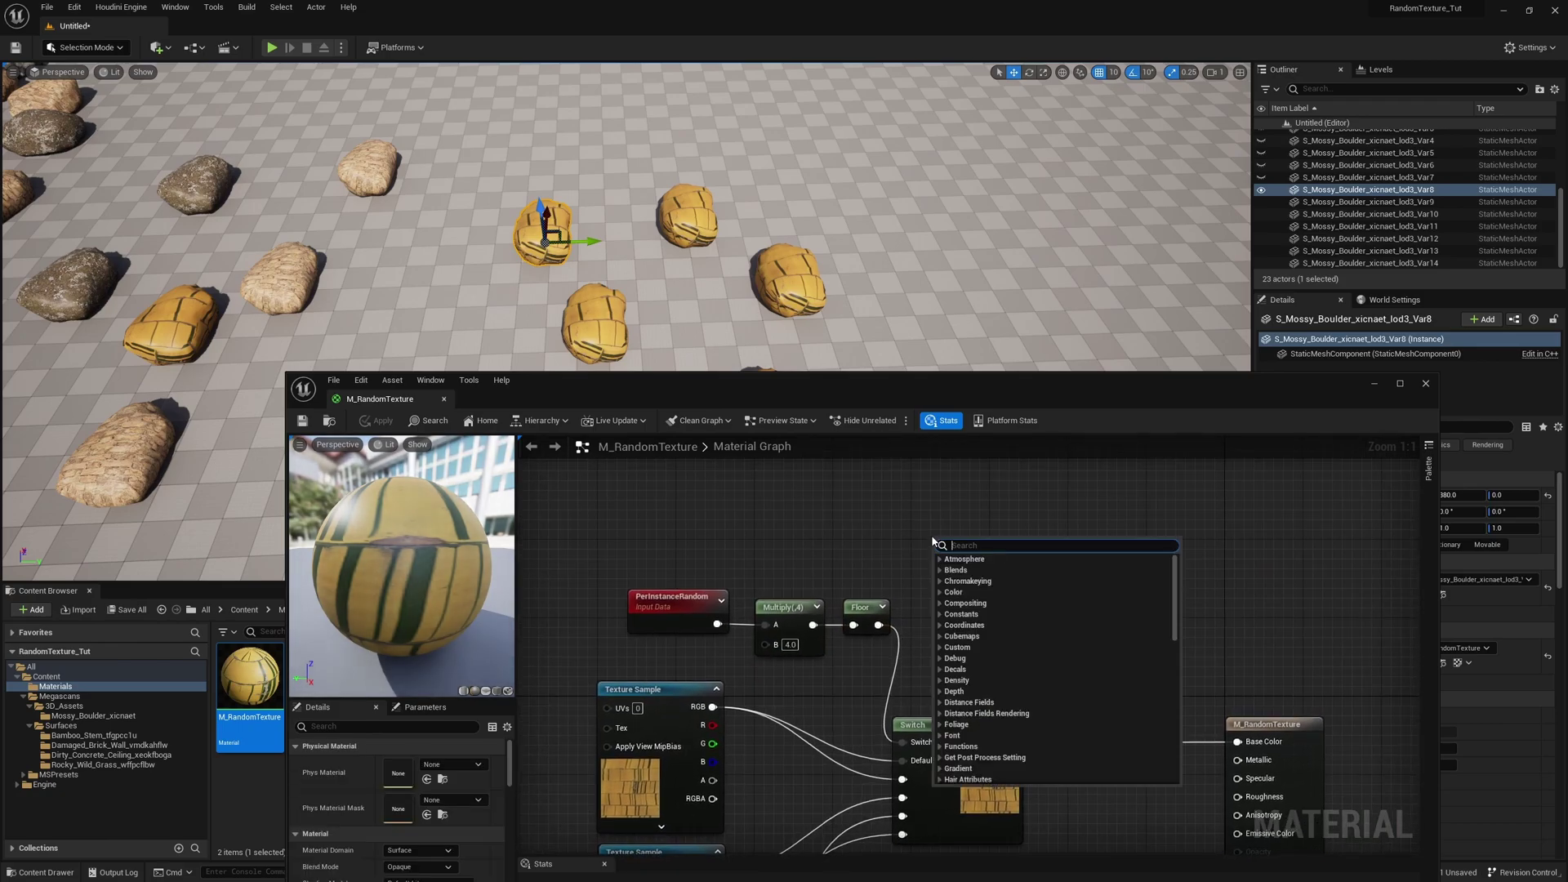
pyautogui.write('staticswitch')
pyautogui.press('Return')
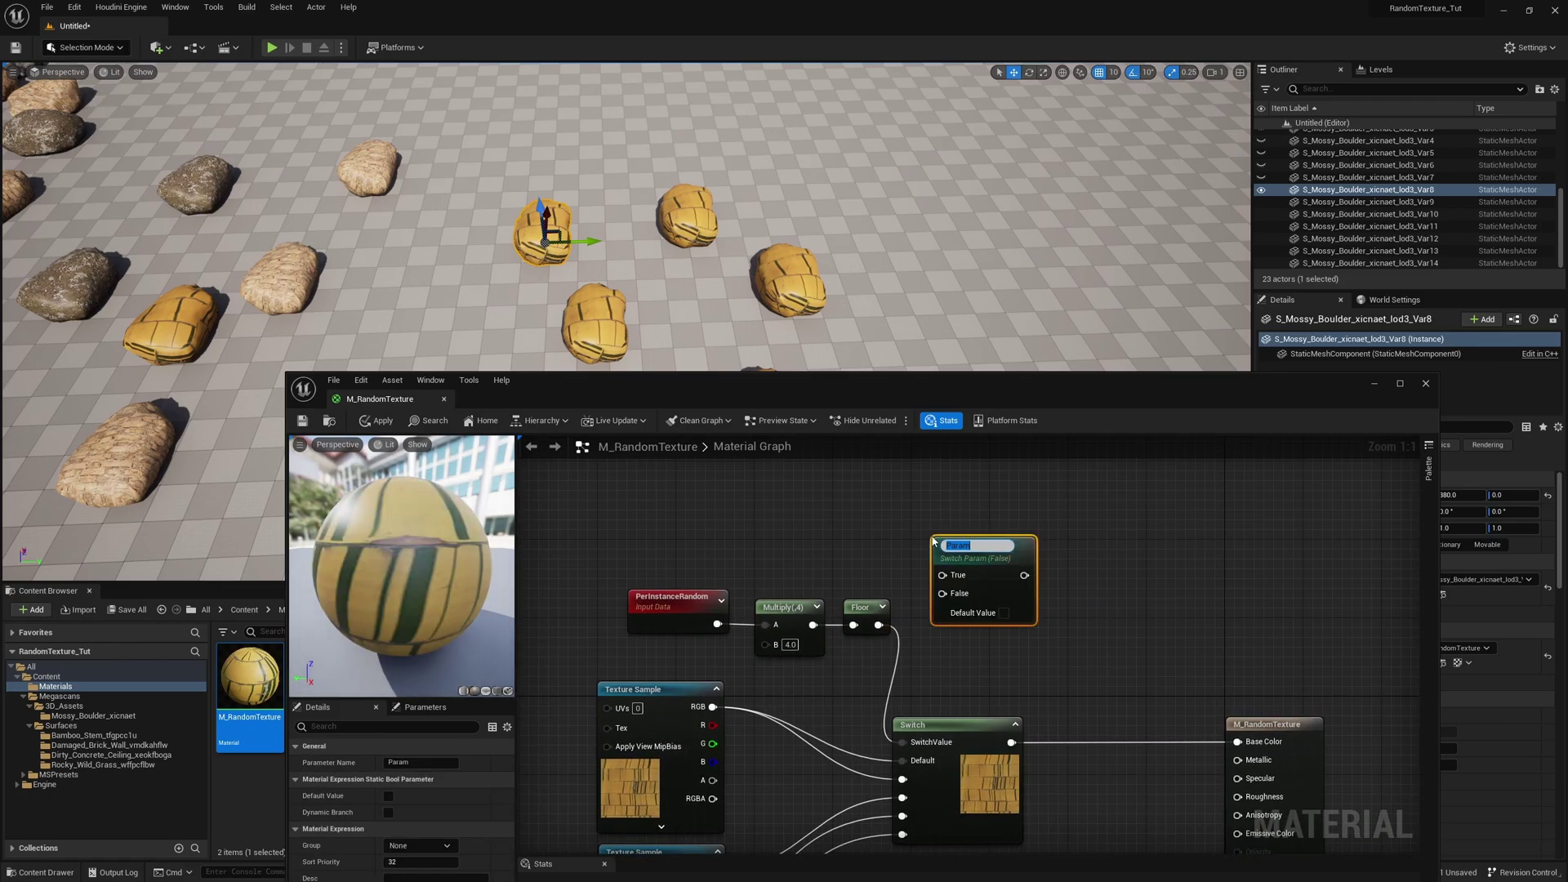
pyautogui.write('Instanced Mesh')
pyautogui.press('Return')
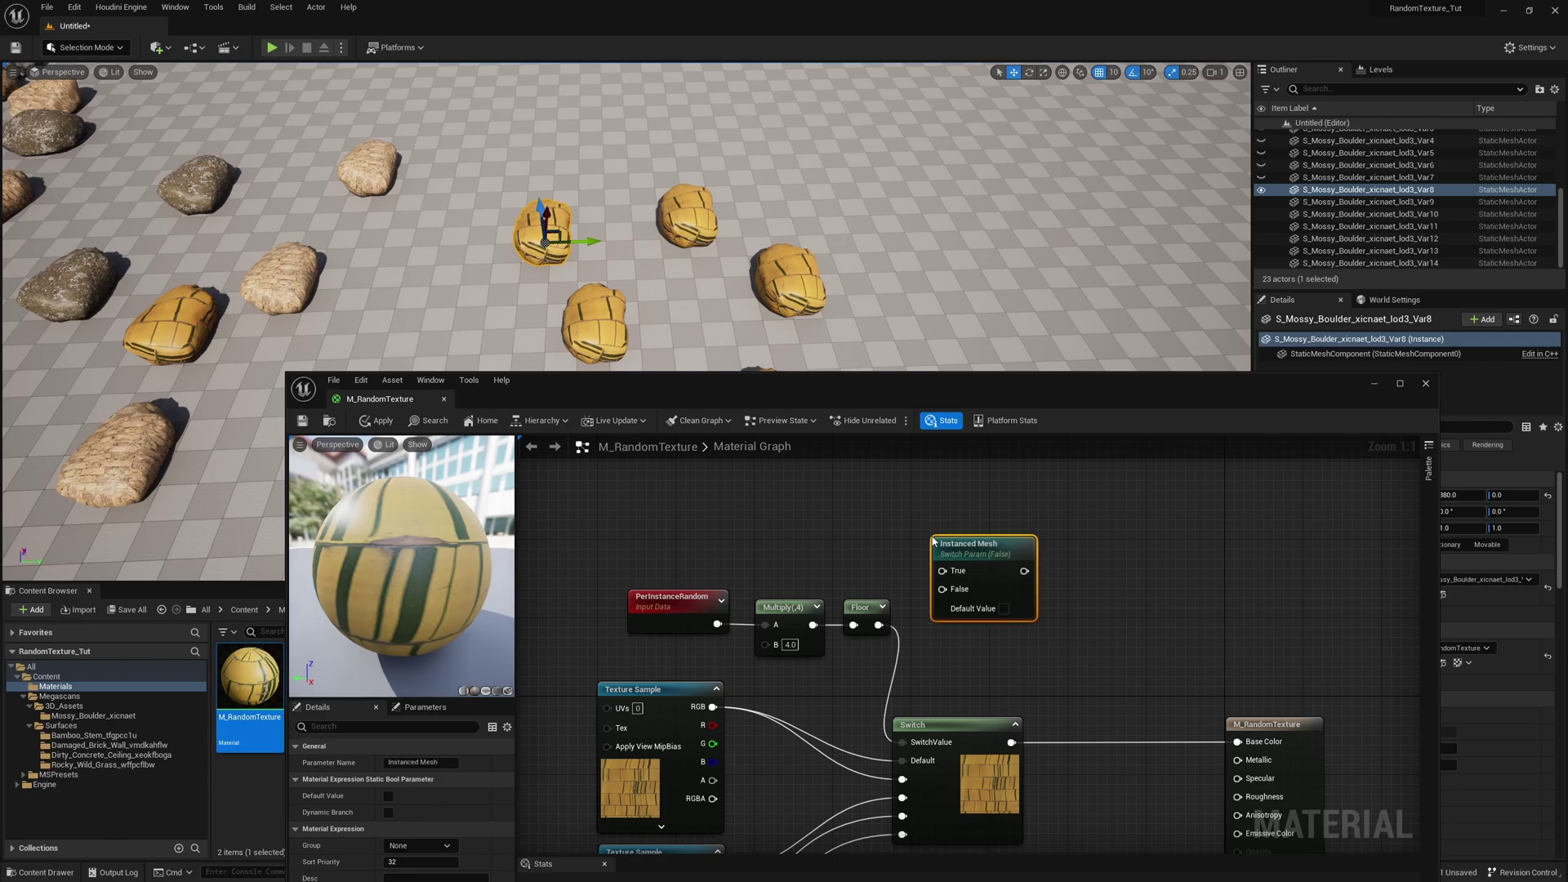
# - Connect the Floor output to the True input of Instanced Mesh and enable the parameter's Default Value
pyautogui.moveTo(889, 637); pyautogui.dragTo(946, 573)
pyautogui.moveTo(202, 283); pyautogui.dragTo(467, 254, button='right')
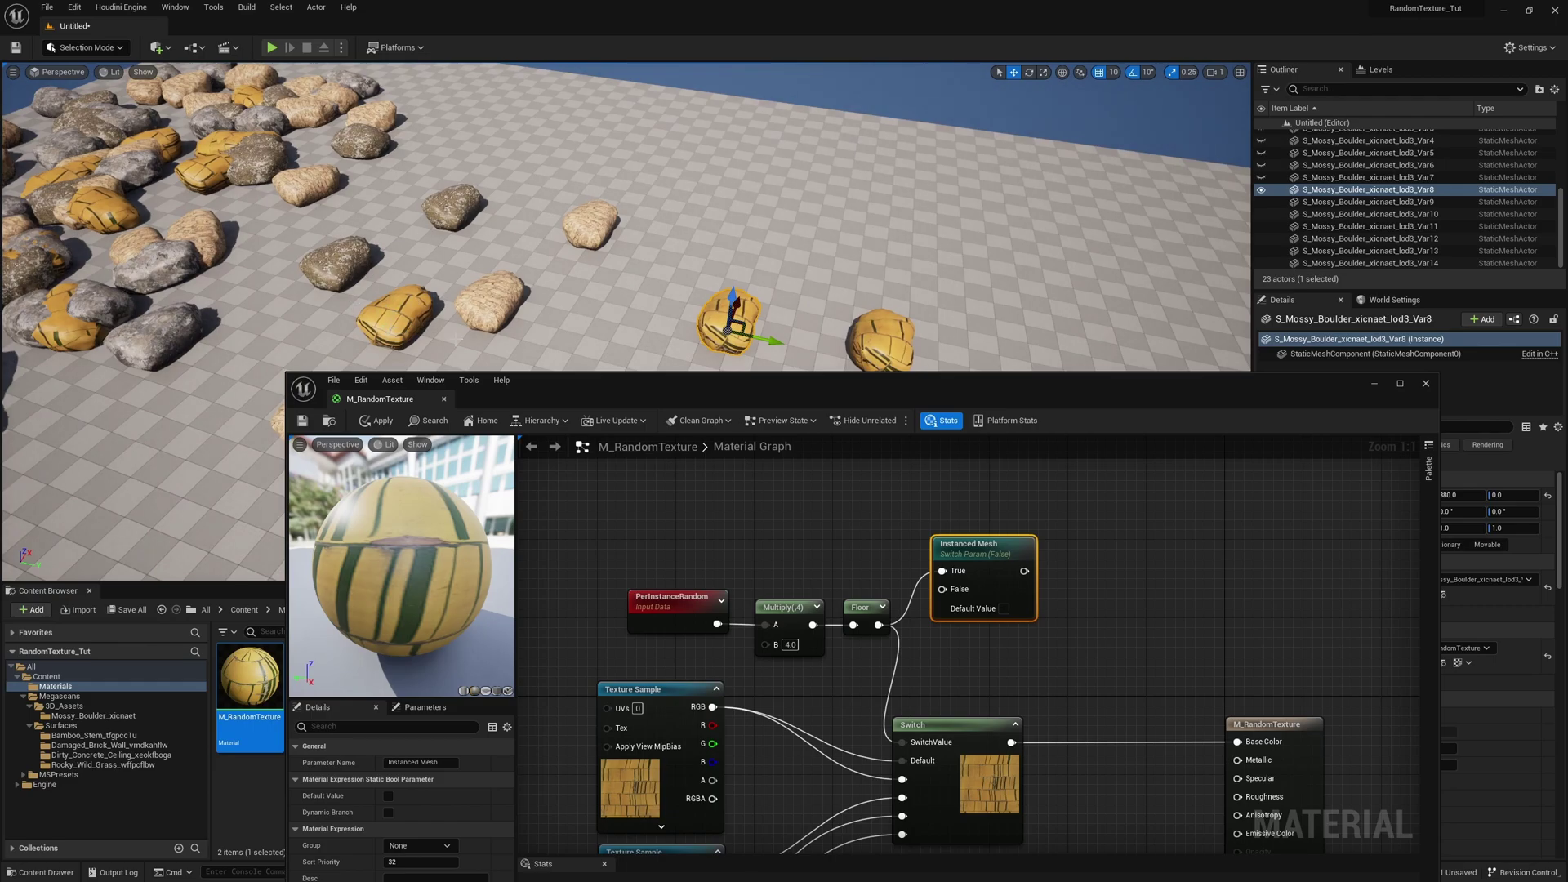
pyautogui.click(1004, 608)
# - Route the Instanced Mesh output into the Switch's SwitchValue and move the PerInstanceRandom, Multiply and Floor nodes up to make room
pyautogui.moveTo(886, 560); pyautogui.dragTo(708, 631)
pyautogui.moveTo(870, 607); pyautogui.dragTo(880, 549)
pyautogui.moveTo(1030, 501); pyautogui.dragTo(660, 593)
pyautogui.moveTo(998, 553); pyautogui.dragTo(959, 541)
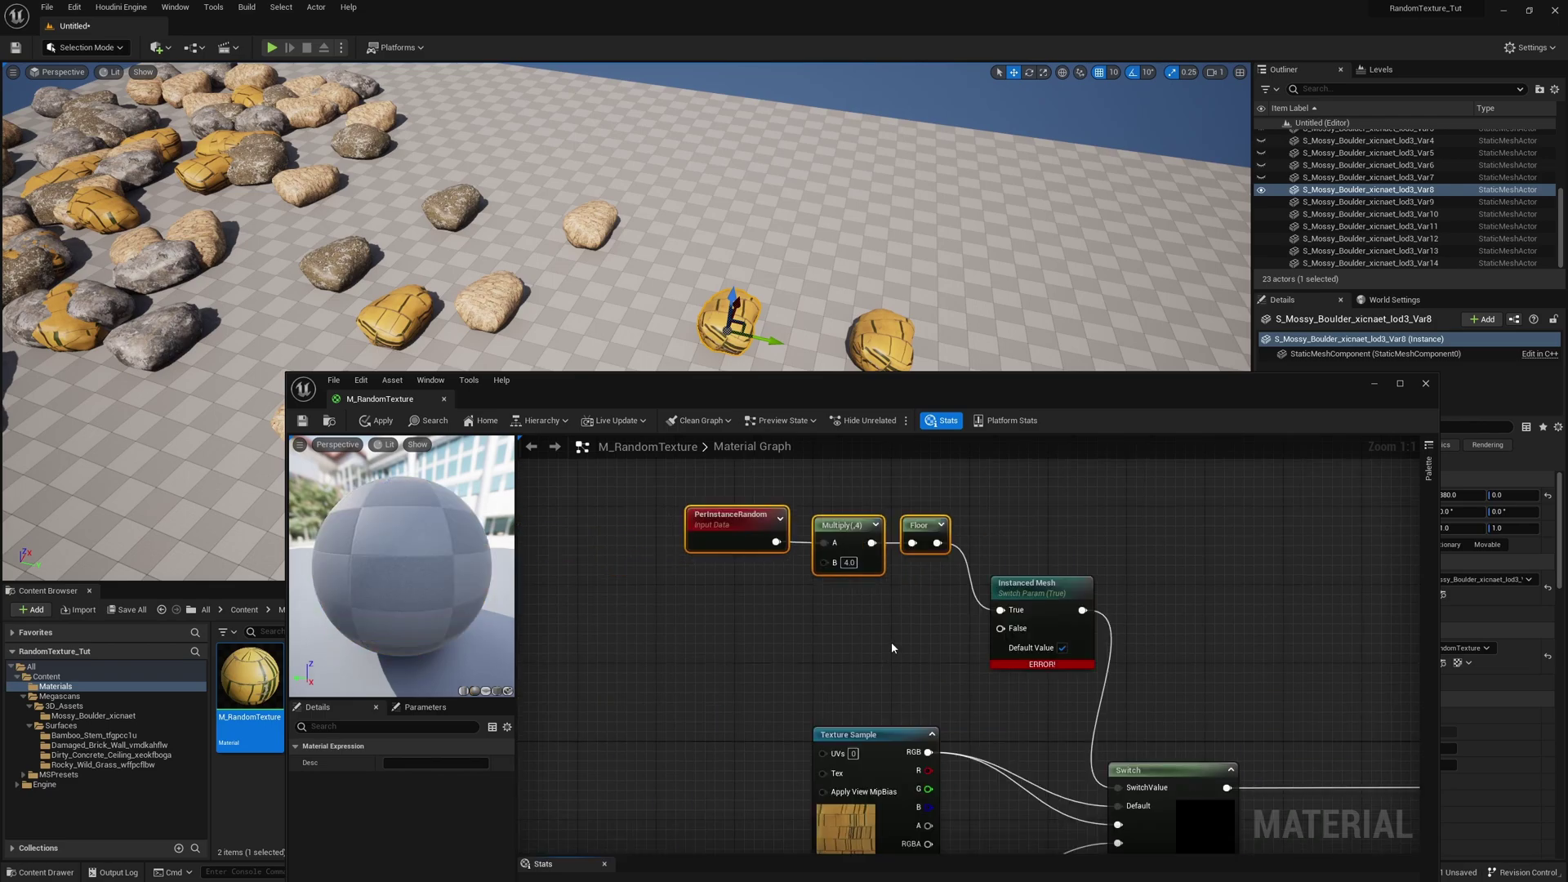
# - Add an Object Position node below PerInstanceRandom and feed it into a new BreakOutFloat3Components node
pyautogui.click(890, 642)
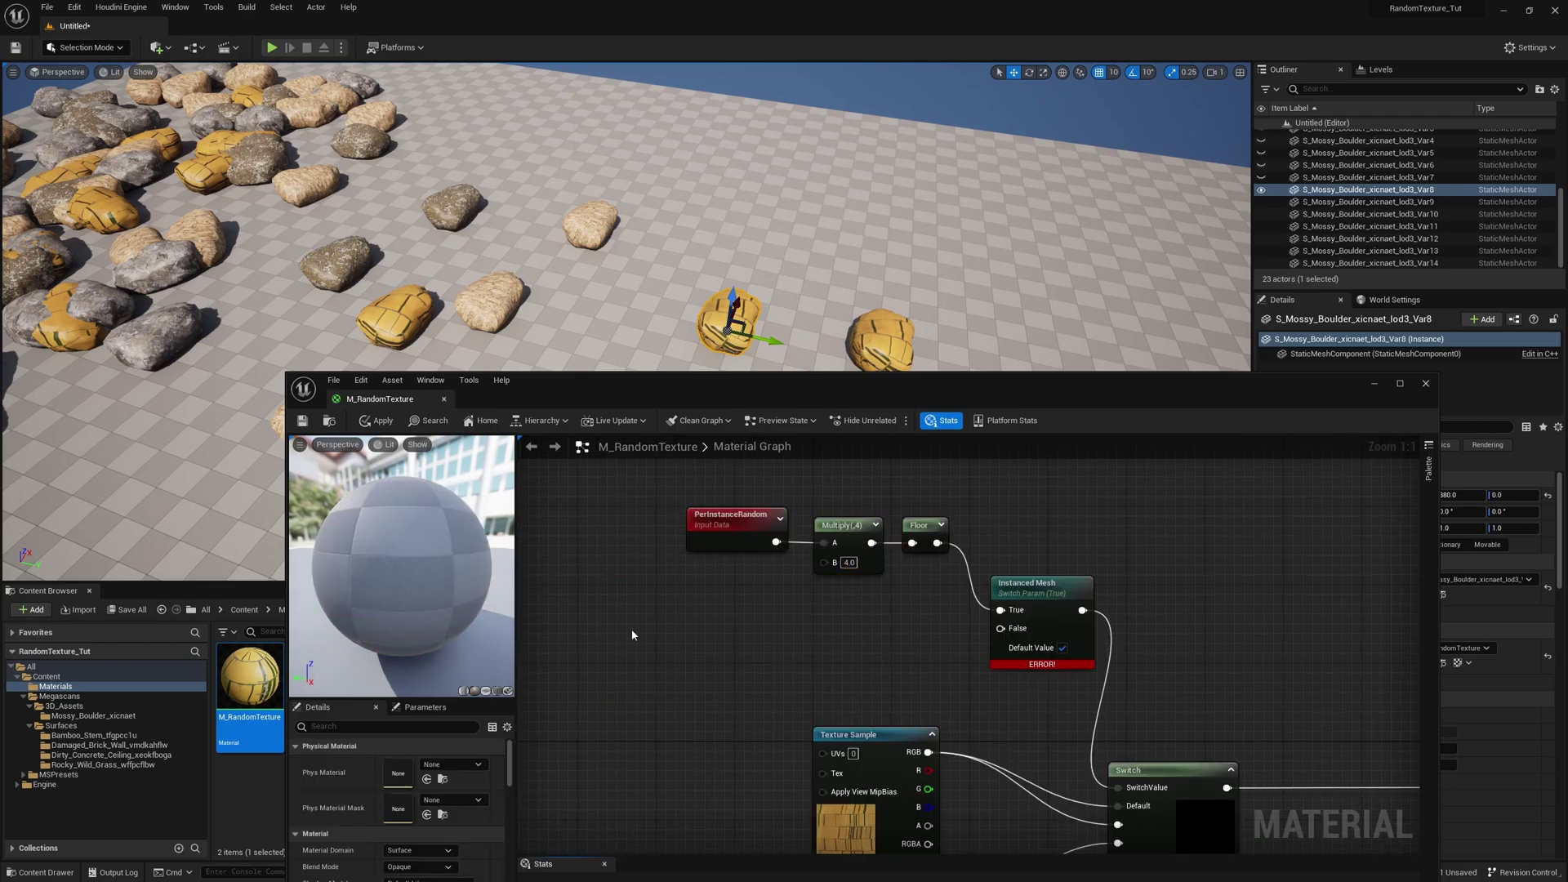
pyautogui.rightClick(608, 629)
pyautogui.write('object p')
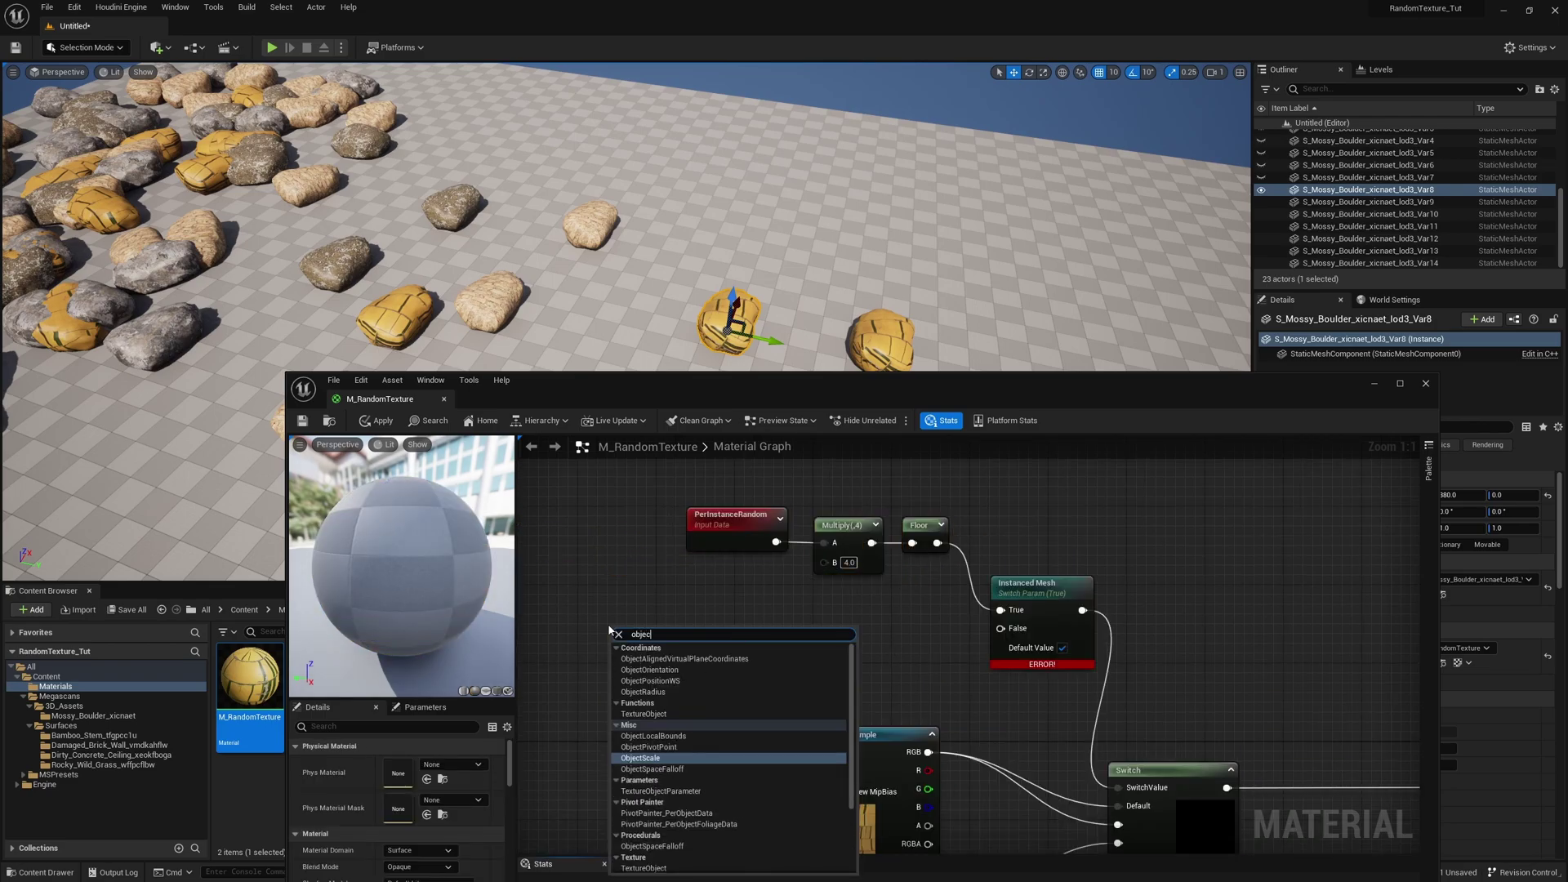
pyautogui.write('ositi')
pyautogui.click(650, 658)
pyautogui.moveTo(650, 610); pyautogui.dragTo(693, 610)
pyautogui.write('break')
pyautogui.press('Down')
pyautogui.press('Return')
# - Sum the R, G and B outputs of BreakOutFloat3Components with two chained Add nodes and pass the result into a Frac node
pyautogui.moveTo(716, 630); pyautogui.dragTo(758, 650)
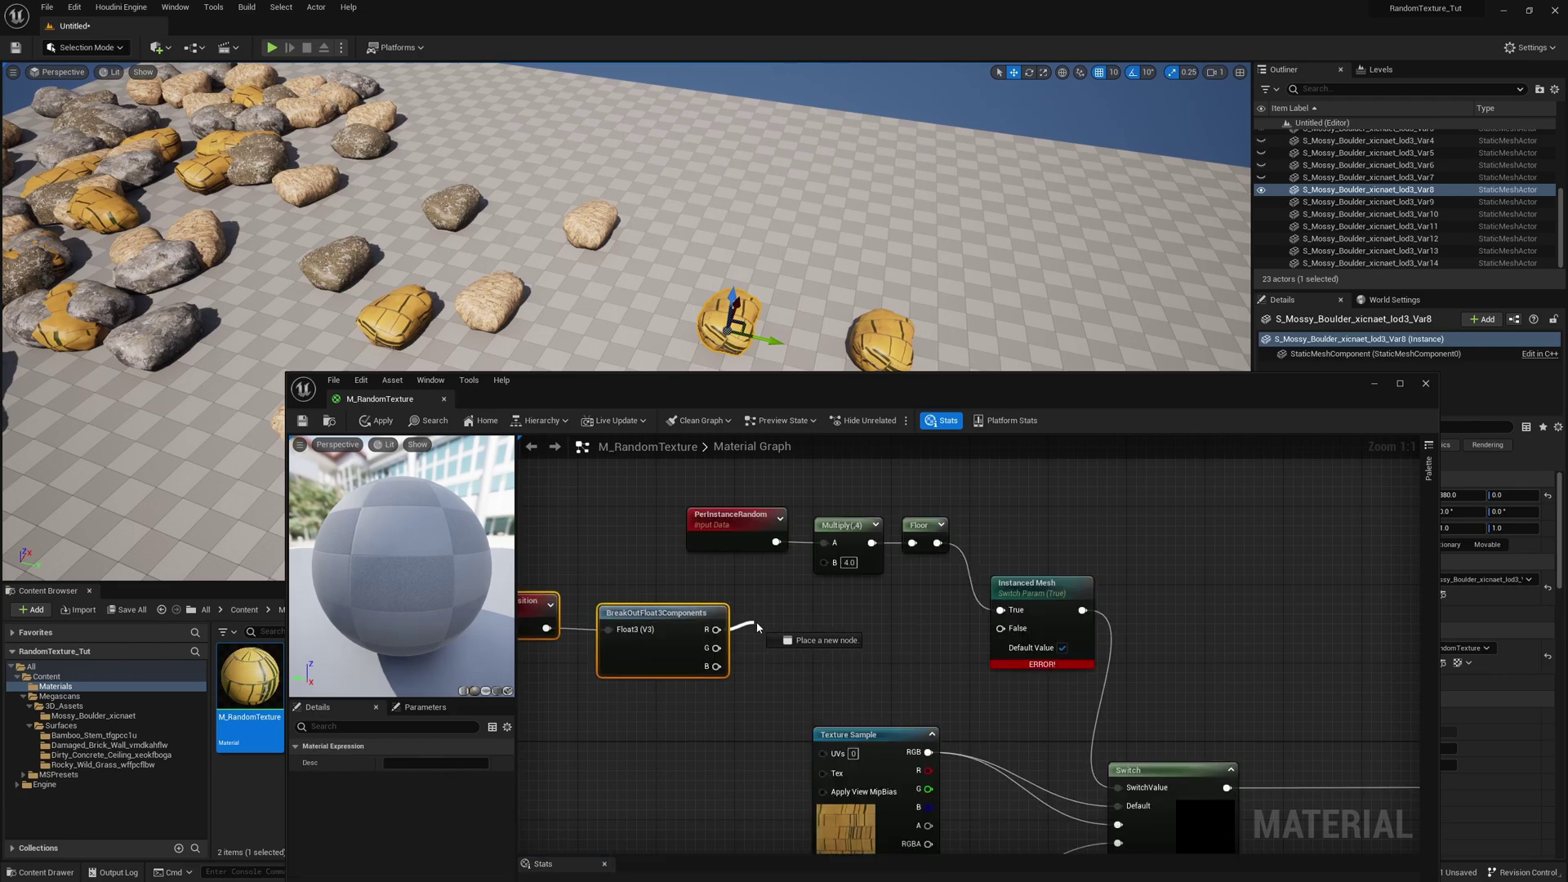
pyautogui.write('ad')
pyautogui.click(776, 760)
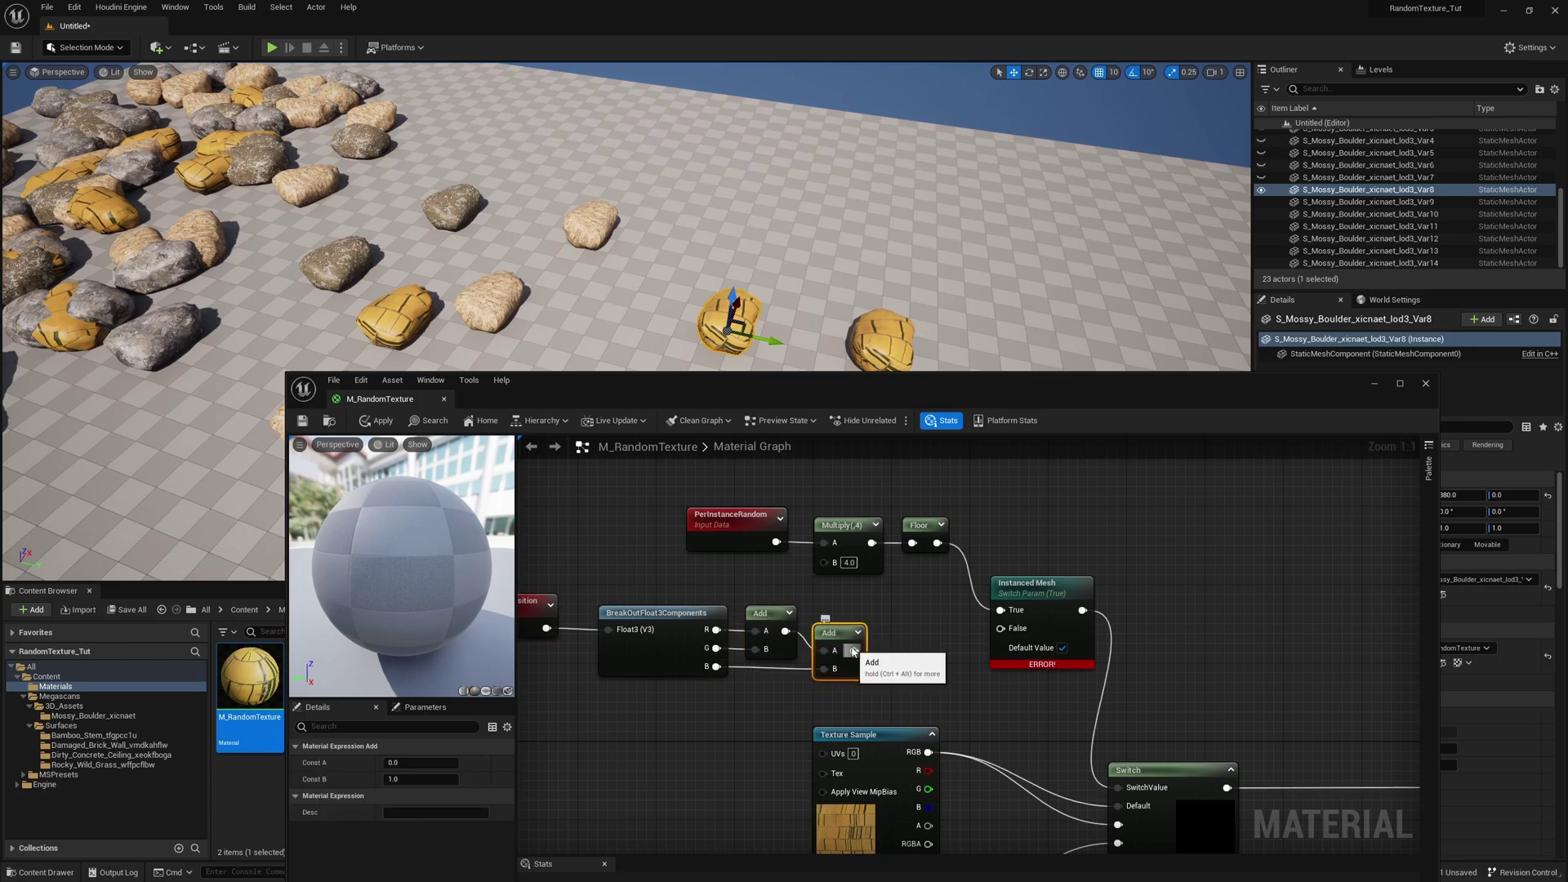
pyautogui.write('r')
pyautogui.moveTo(853, 651); pyautogui.dragTo(906, 636)
pyautogui.write('ac')
pyautogui.press('Return')
# - Duplicate the Multiply and Floor nodes, link them after the repositioned Frac chain, and connect the new Floor to Instanced Mesh's False input
pyautogui.moveTo(876, 633); pyautogui.dragTo(979, 611, button='right')
pyautogui.moveTo(625, 589); pyautogui.dragTo(650, 591)
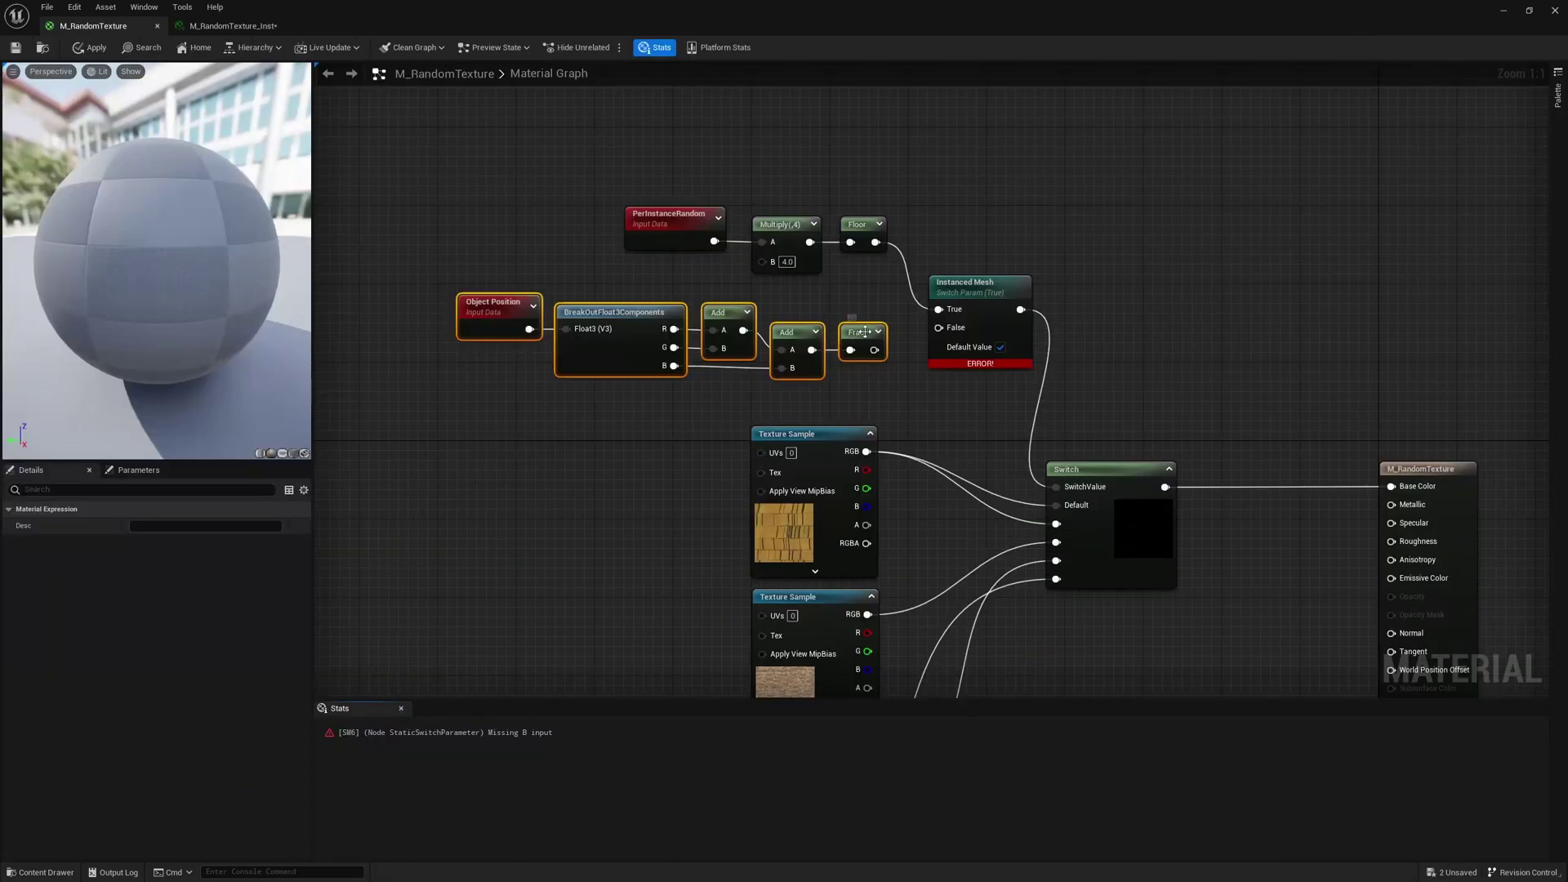
pyautogui.moveTo(844, 334); pyautogui.dragTo(698, 335)
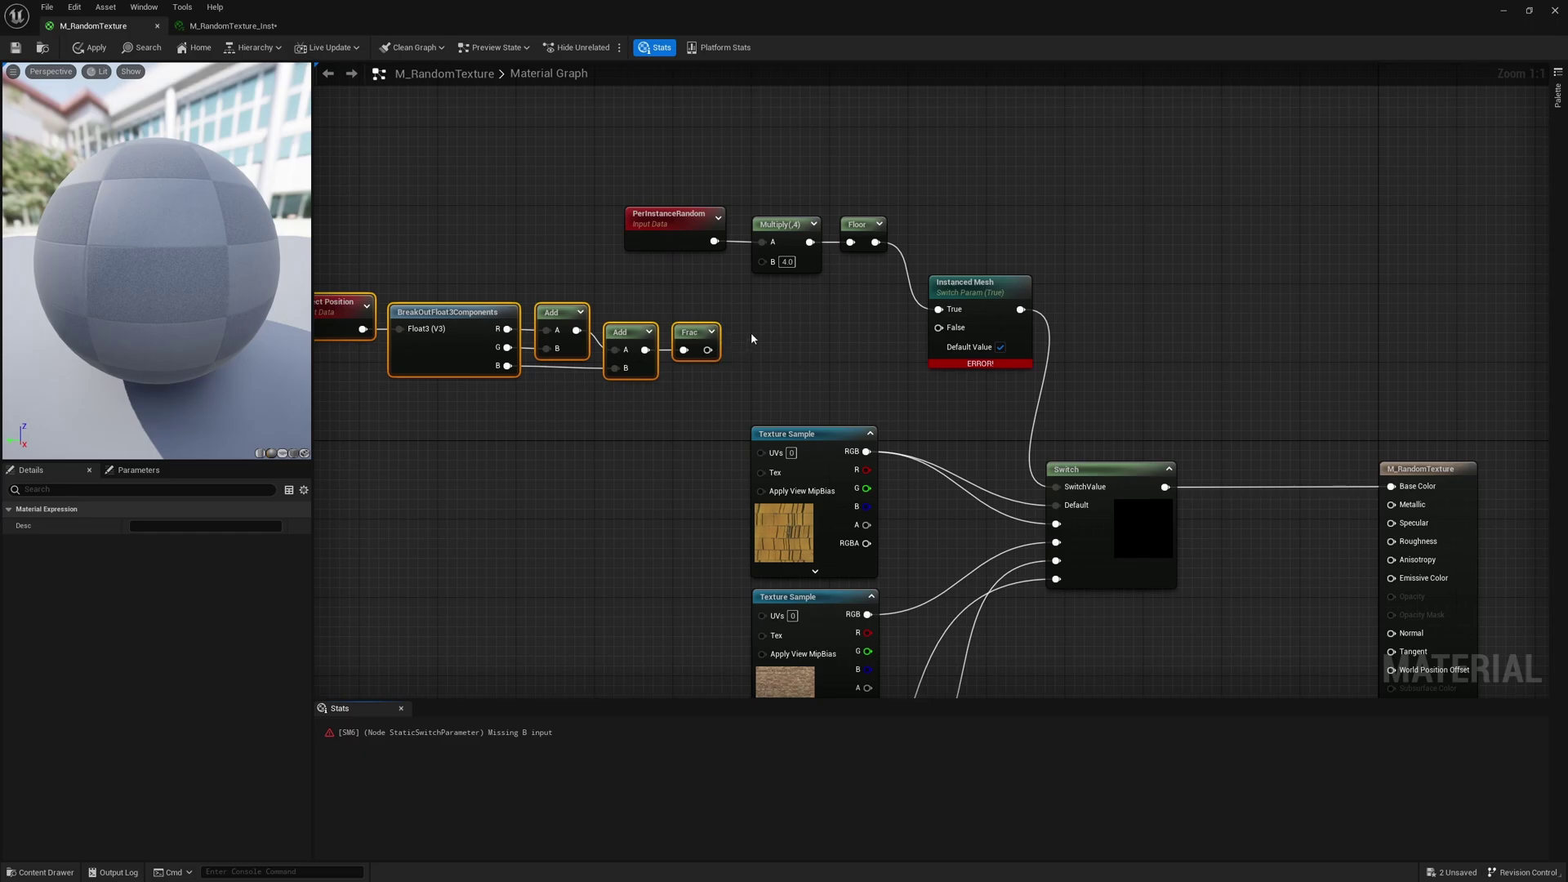
pyautogui.rightClick(752, 339)
pyautogui.write('mul')
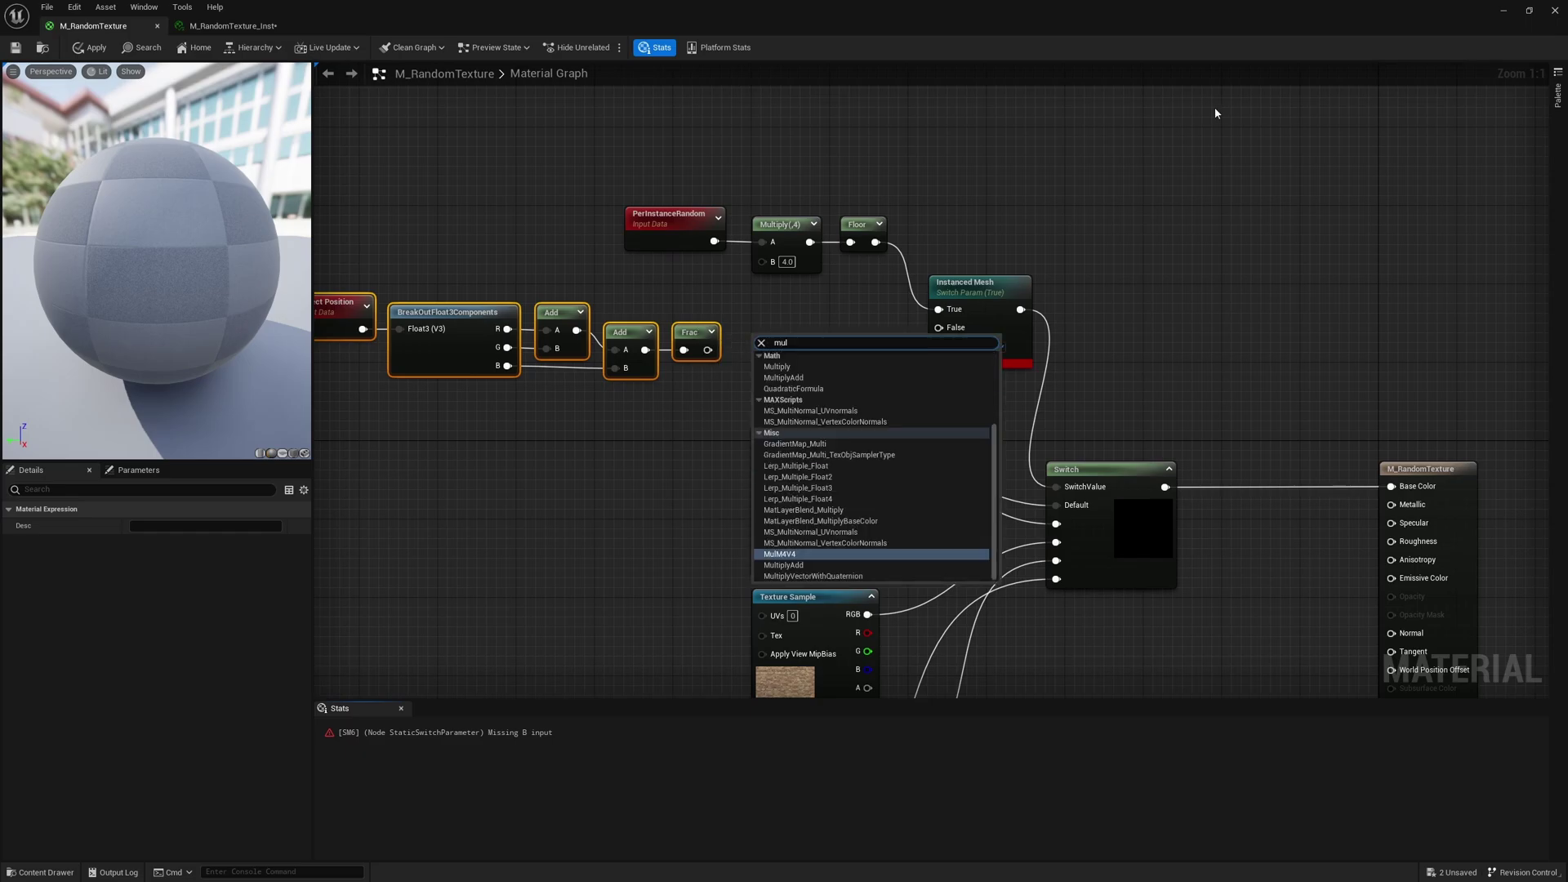
pyautogui.moveTo(788, 175); pyautogui.dragTo(853, 253)
pyautogui.hotkey('ctrl', 'd')
pyautogui.moveTo(764, 318); pyautogui.dragTo(793, 320)
pyautogui.moveTo(707, 350); pyautogui.dragTo(769, 345)
pyautogui.moveTo(876, 340); pyautogui.dragTo(939, 327)
pyautogui.moveTo(791, 322); pyautogui.dragTo(790, 332)
pyautogui.moveTo(393, 290); pyautogui.dragTo(479, 308, button='right')
# - Select the seven separate boulders in the level and move them along the Y axis to test the position-based texture selection
pyautogui.click(979, 319)
pyautogui.click(878, 349)
pyautogui.click(910, 174)
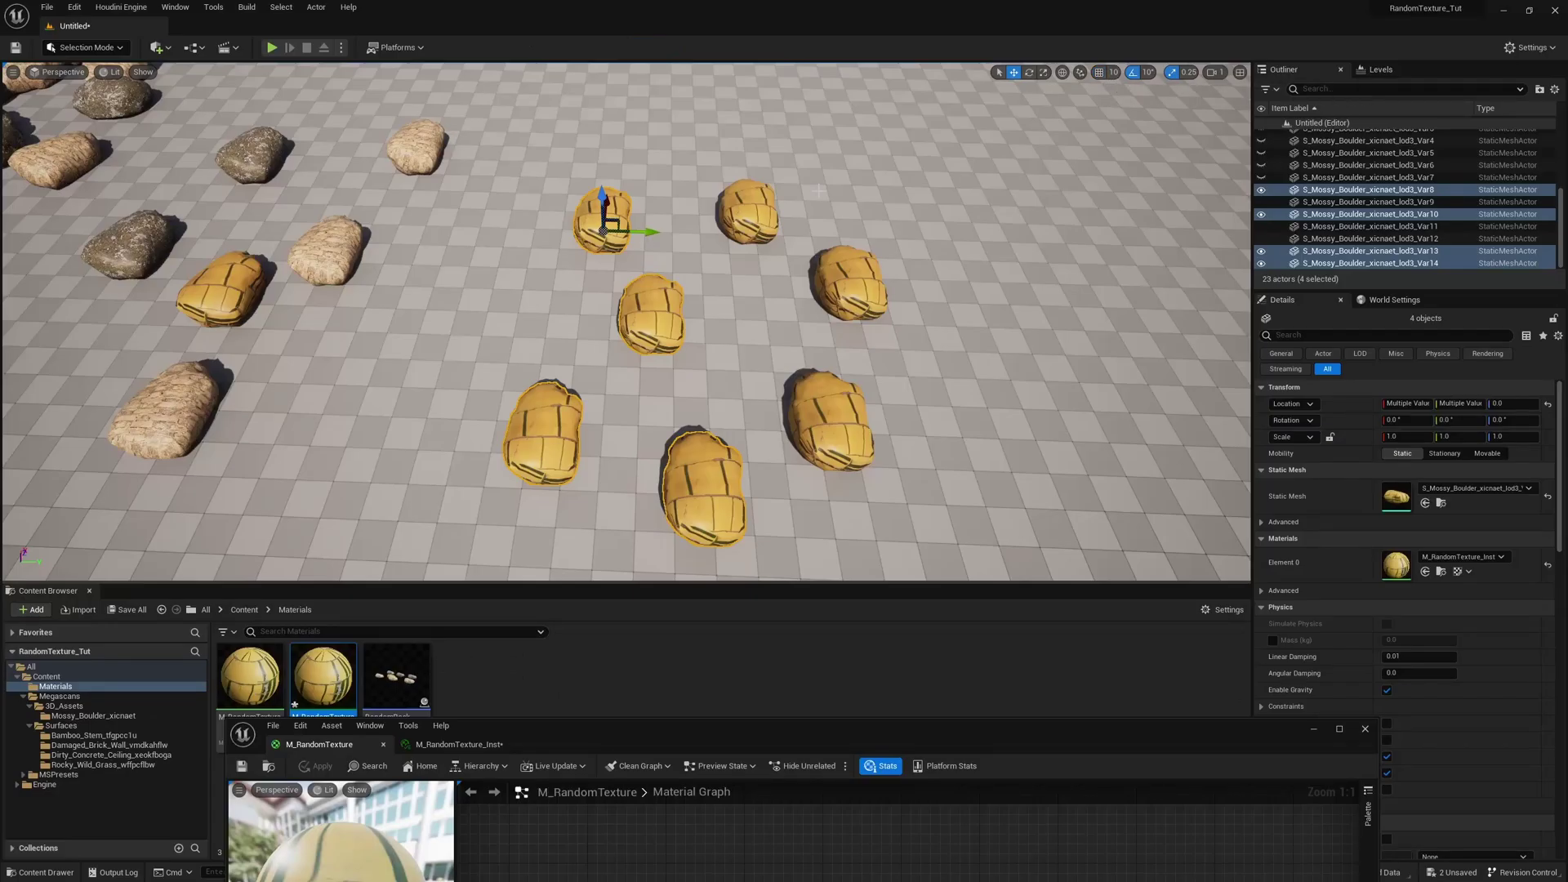
pyautogui.moveTo(656, 232); pyautogui.dragTo(658, 233)
pyautogui.moveTo(871, 433); pyautogui.dragTo(918, 434)
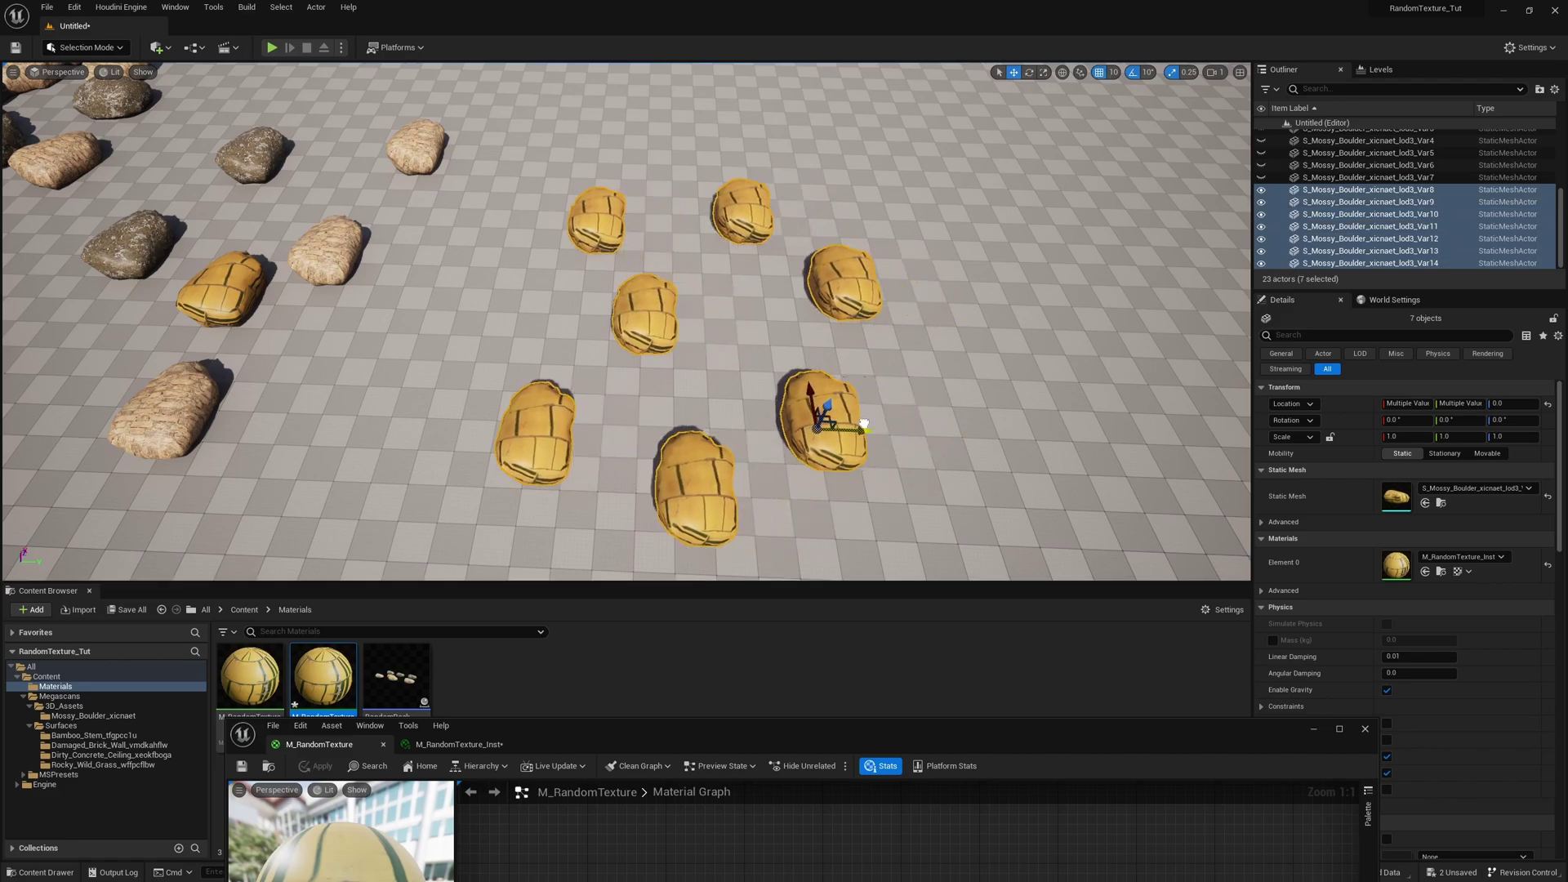
# - Move Object Position away from BreakOutFloat3Components in M_RandomTexture and insert a Multiply node between them
pyautogui.moveTo(968, 740); pyautogui.dragTo(1011, 235)
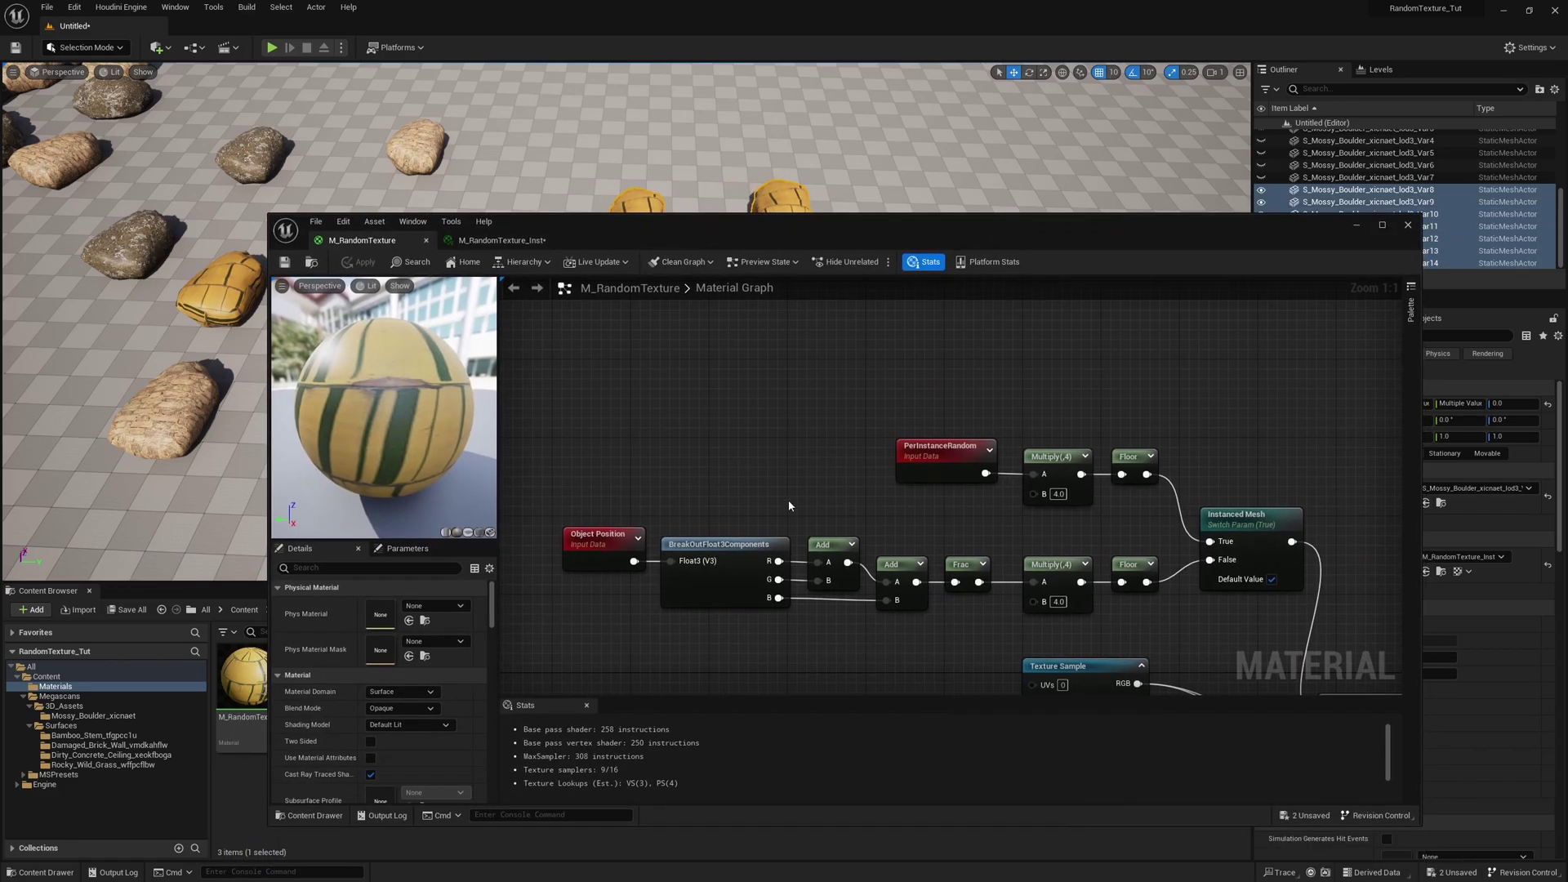
pyautogui.moveTo(795, 500); pyautogui.dragTo(865, 410, button='right')
pyautogui.moveTo(729, 519); pyautogui.dragTo(872, 592, button='right')
pyautogui.moveTo(789, 483); pyautogui.dragTo(562, 483)
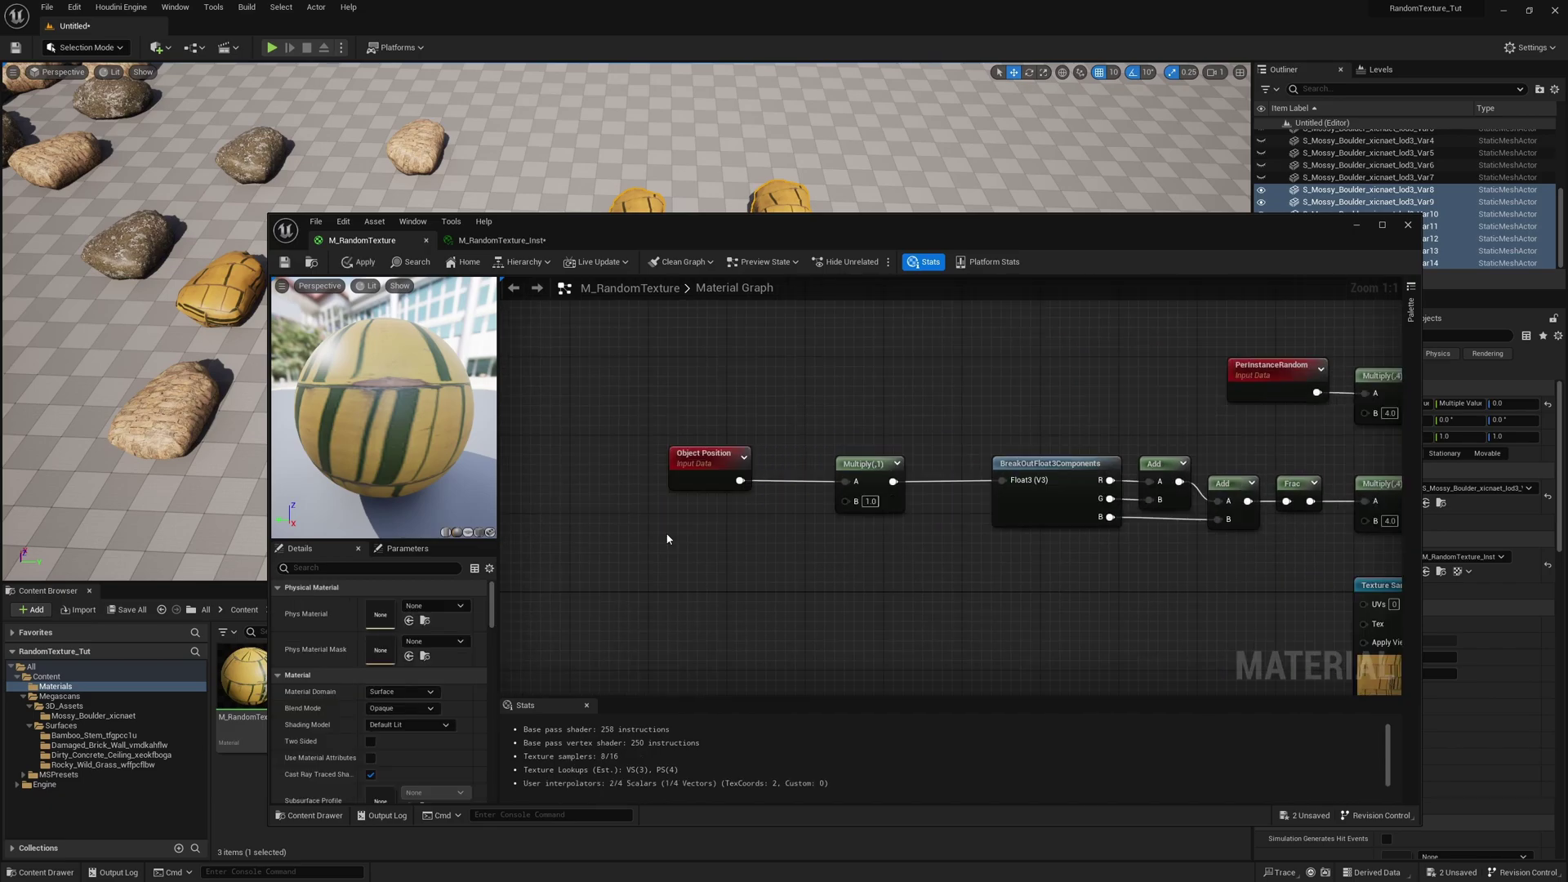
# - Add a three-vector constant of 1.185476, 0.156135, 0.813514 and connect it to the B input of the new Multiply node
pyautogui.click(670, 537)
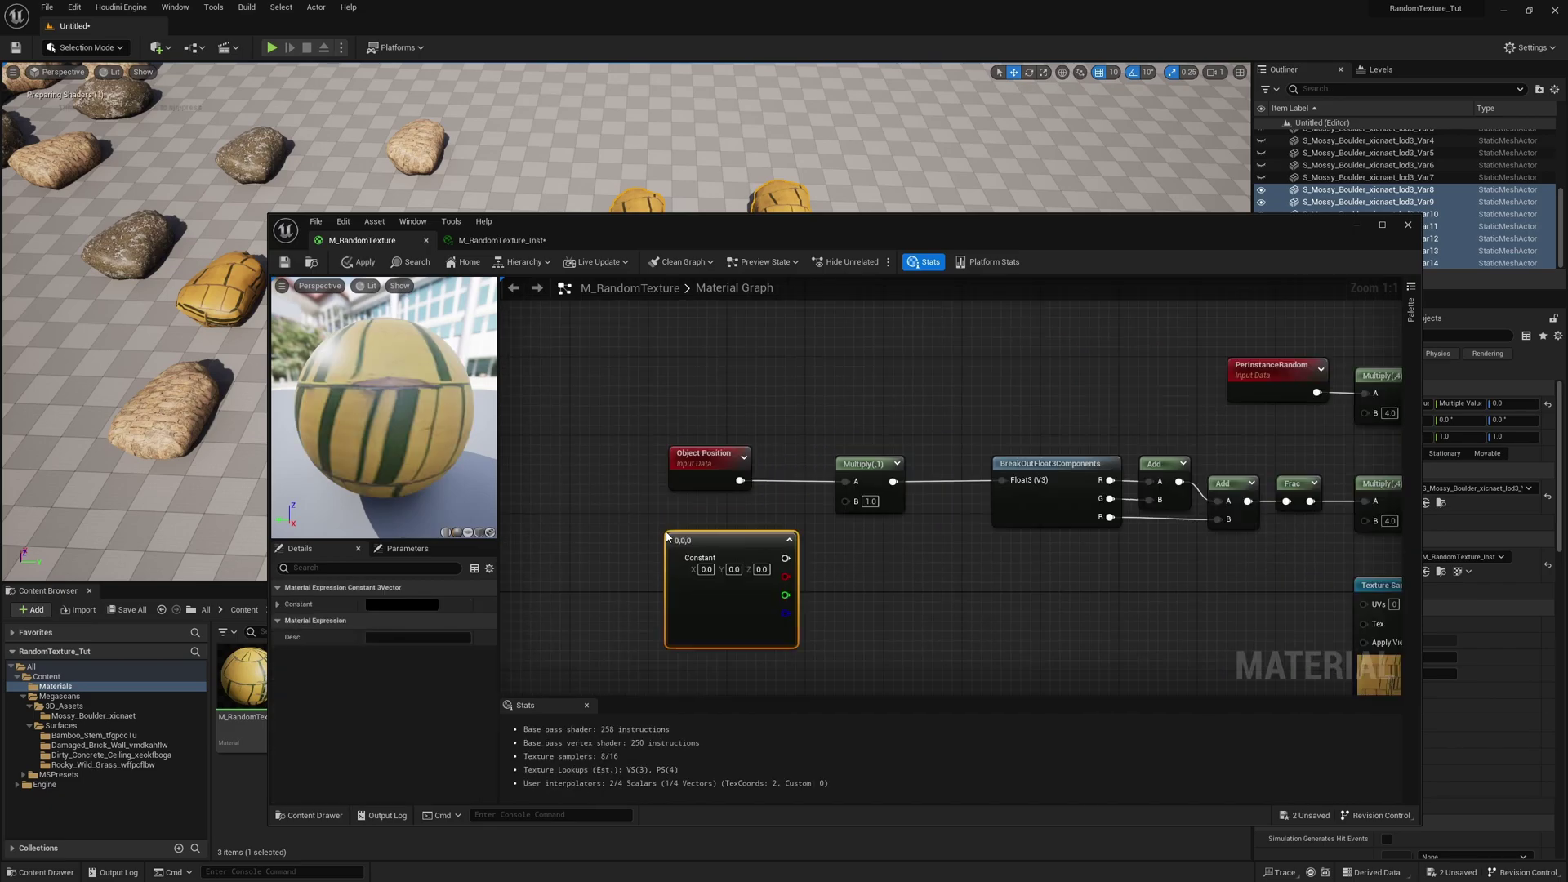
pyautogui.click(704, 570)
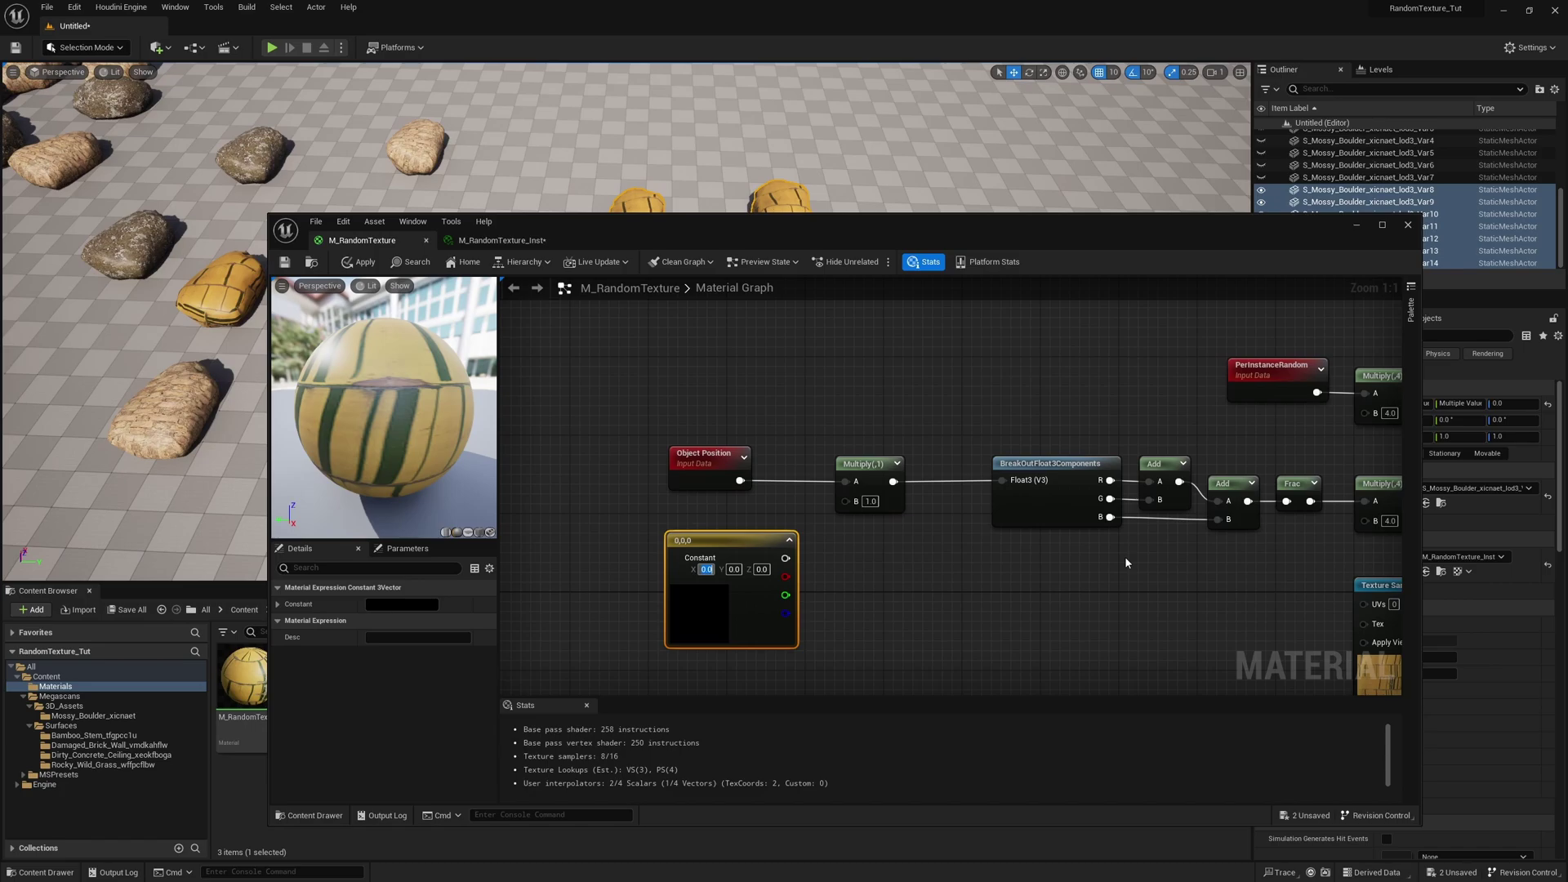
pyautogui.write('1.18547613')
pyautogui.press('Tab')
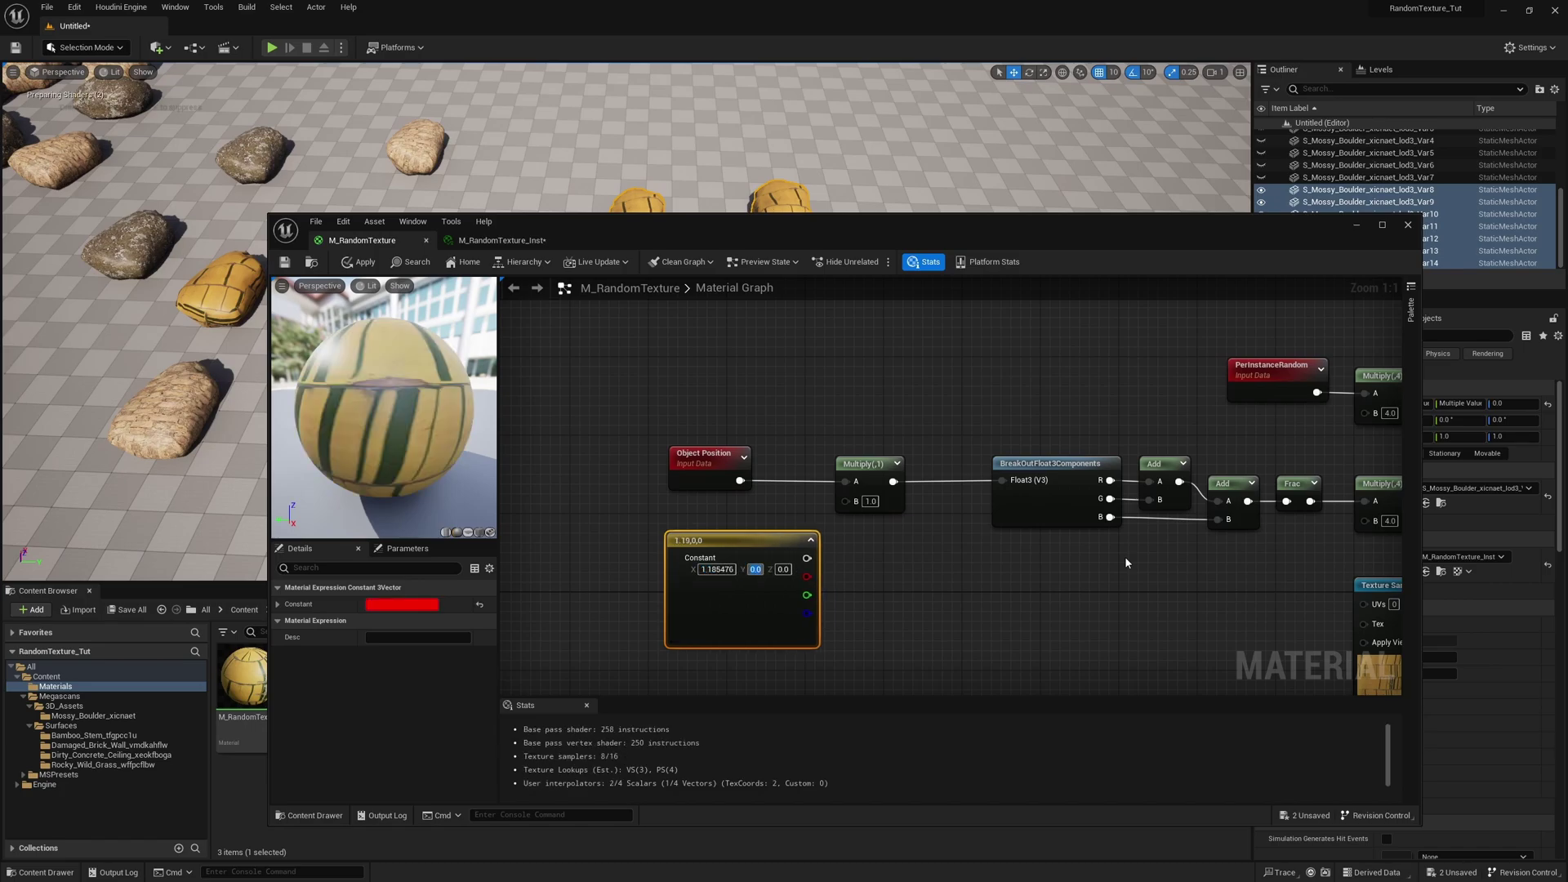
pyautogui.moveTo(850, 558); pyautogui.dragTo(850, 506)
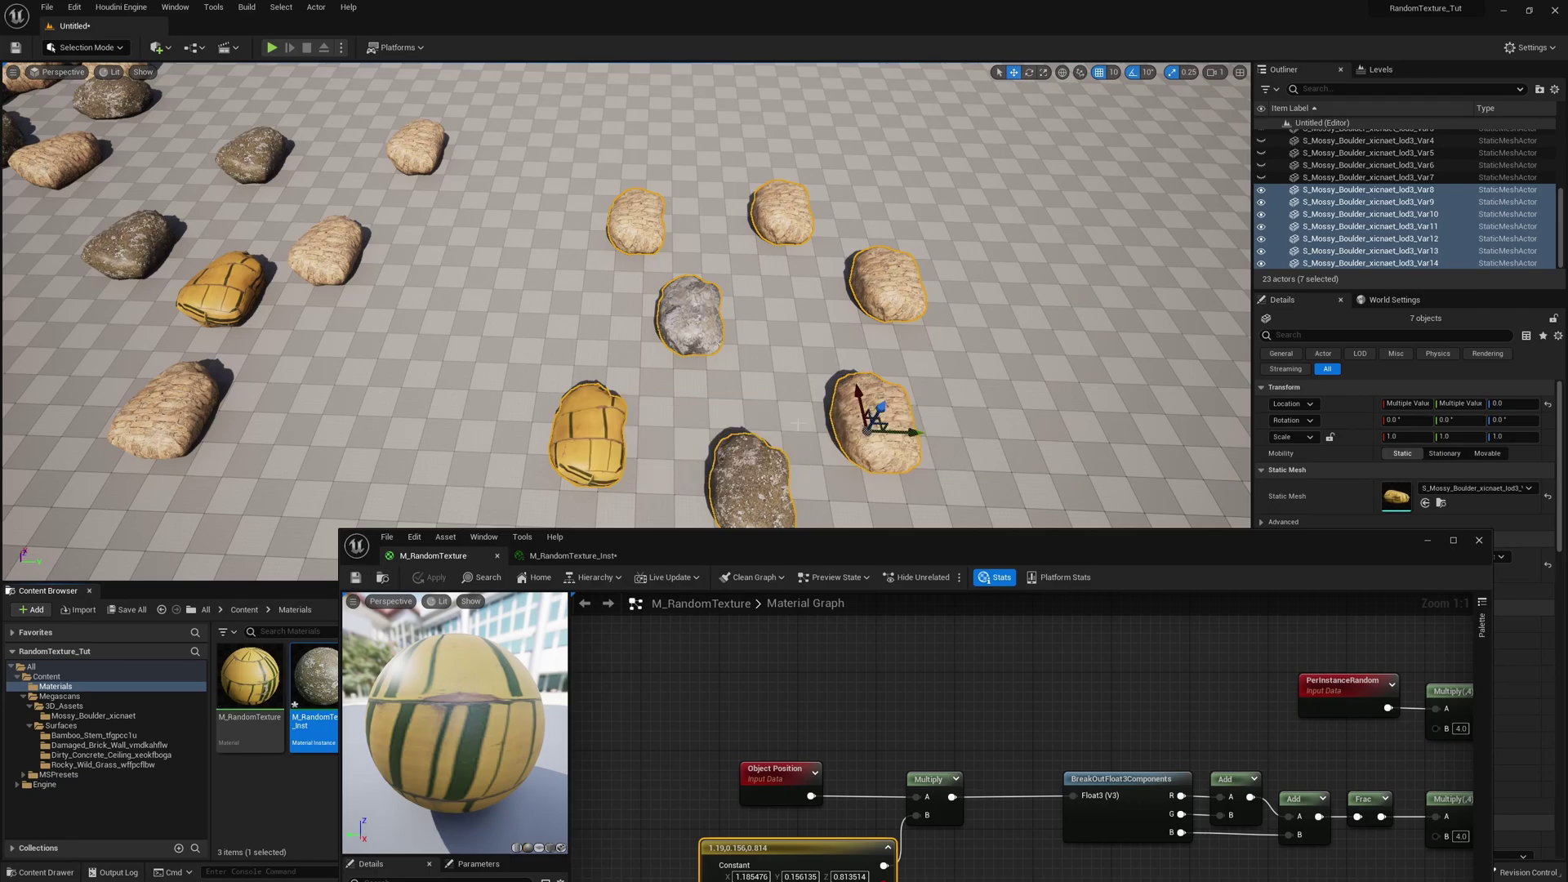
# - Move the selected boulders along the Y axis, add another boulder copy in the middle of the group, and inspect their textures
pyautogui.moveTo(943, 325); pyautogui.dragTo(944, 384, button='right')
pyautogui.moveTo(913, 373)
pyautogui.mouseDown()
pyautogui.moveTo(983, 377)
pyautogui.moveTo(885, 372)
pyautogui.mouseUp()
pyautogui.moveTo(953, 394); pyautogui.dragTo(899, 351, button='right')
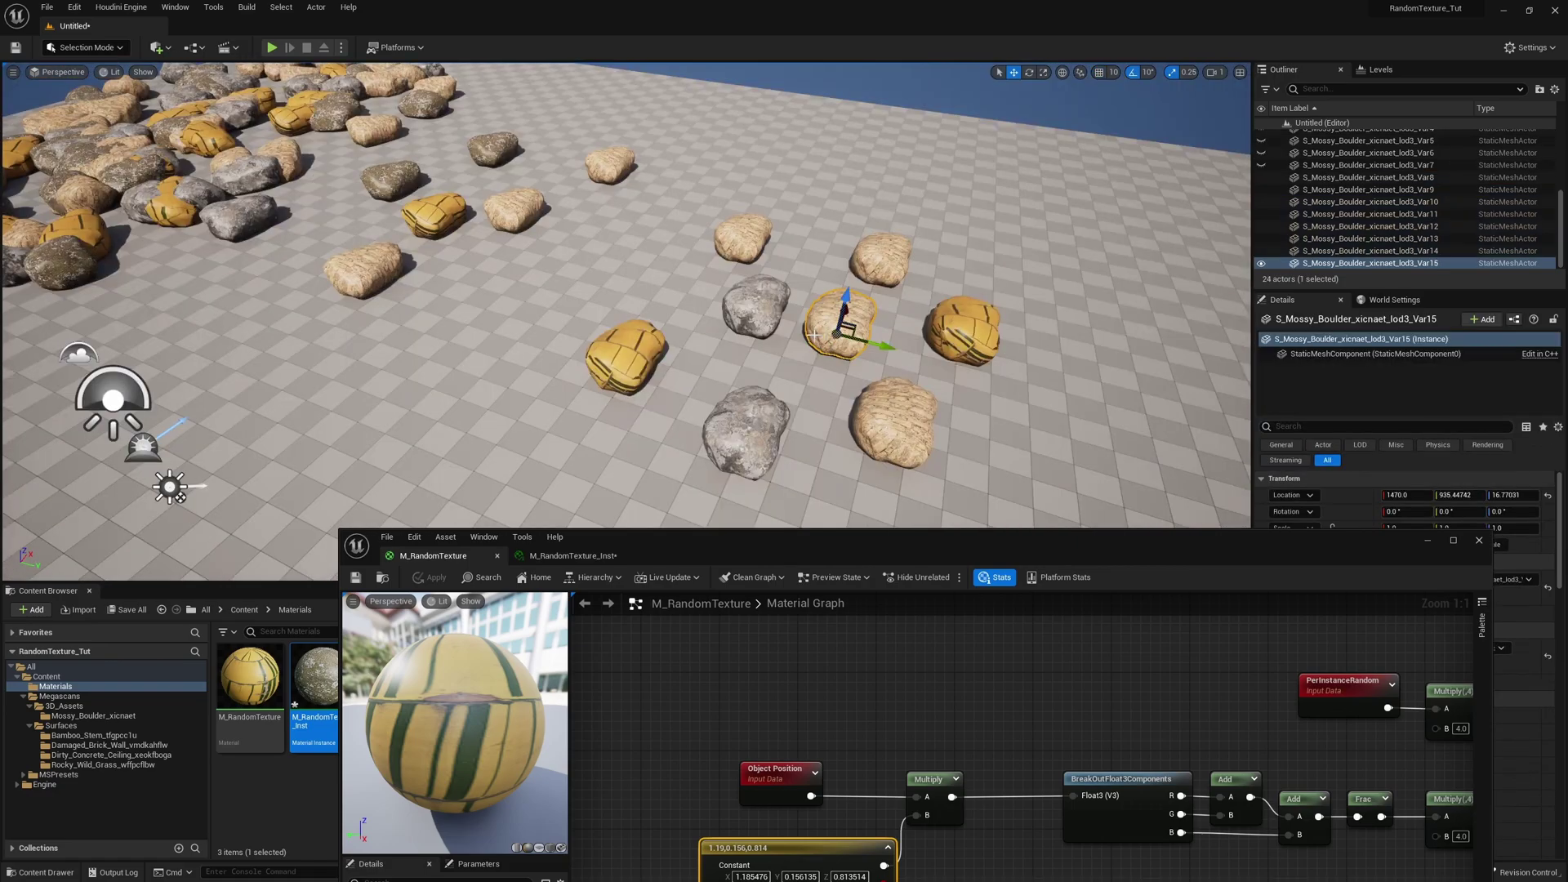
pyautogui.press('Escape')
pyautogui.moveTo(814, 333); pyautogui.dragTo(890, 375, button='right')
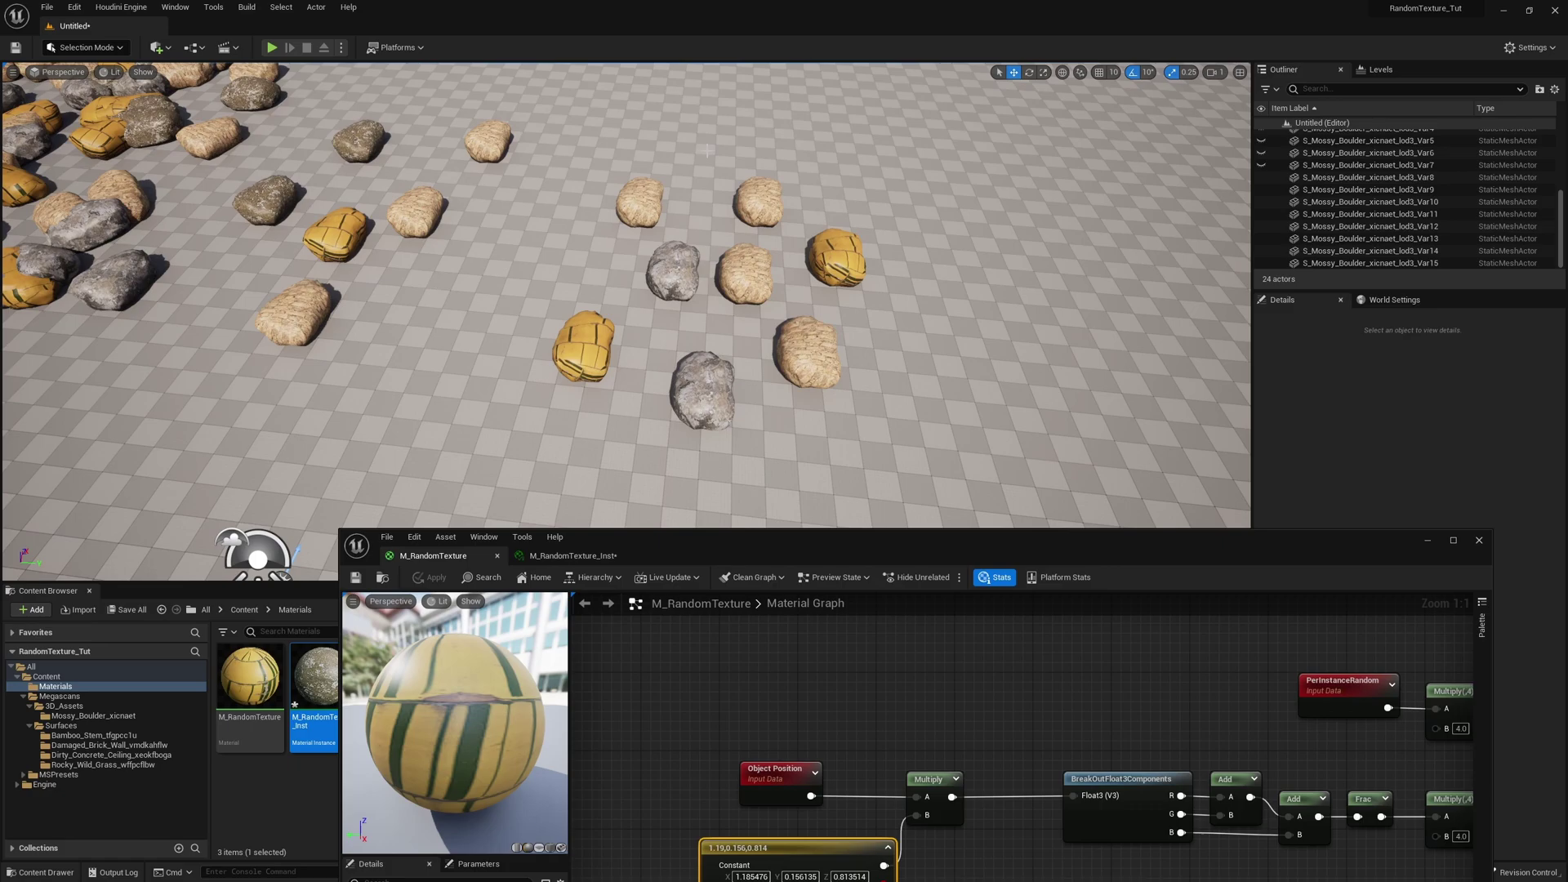
pyautogui.moveTo(639, 320); pyautogui.dragTo(707, 193, button='right')
pyautogui.moveTo(863, 328); pyautogui.dragTo(866, 323, button='right')
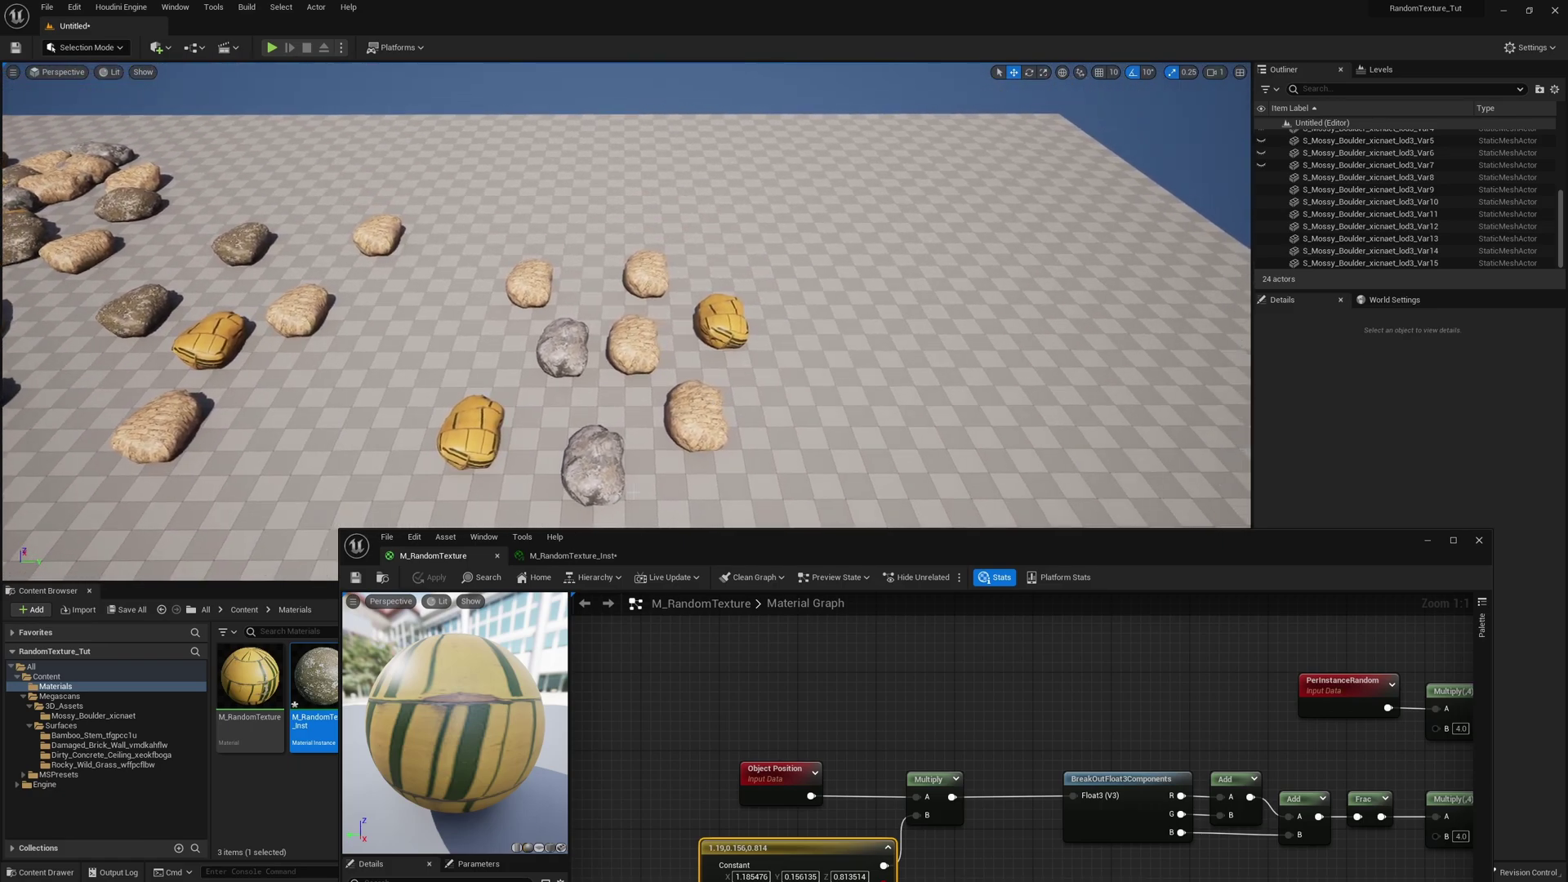
# - Save M_RandomTexture_Inst and move the RandomRock2 actor along the Y axis to about 3172
pyautogui.click(559, 556)
pyautogui.click(356, 577)
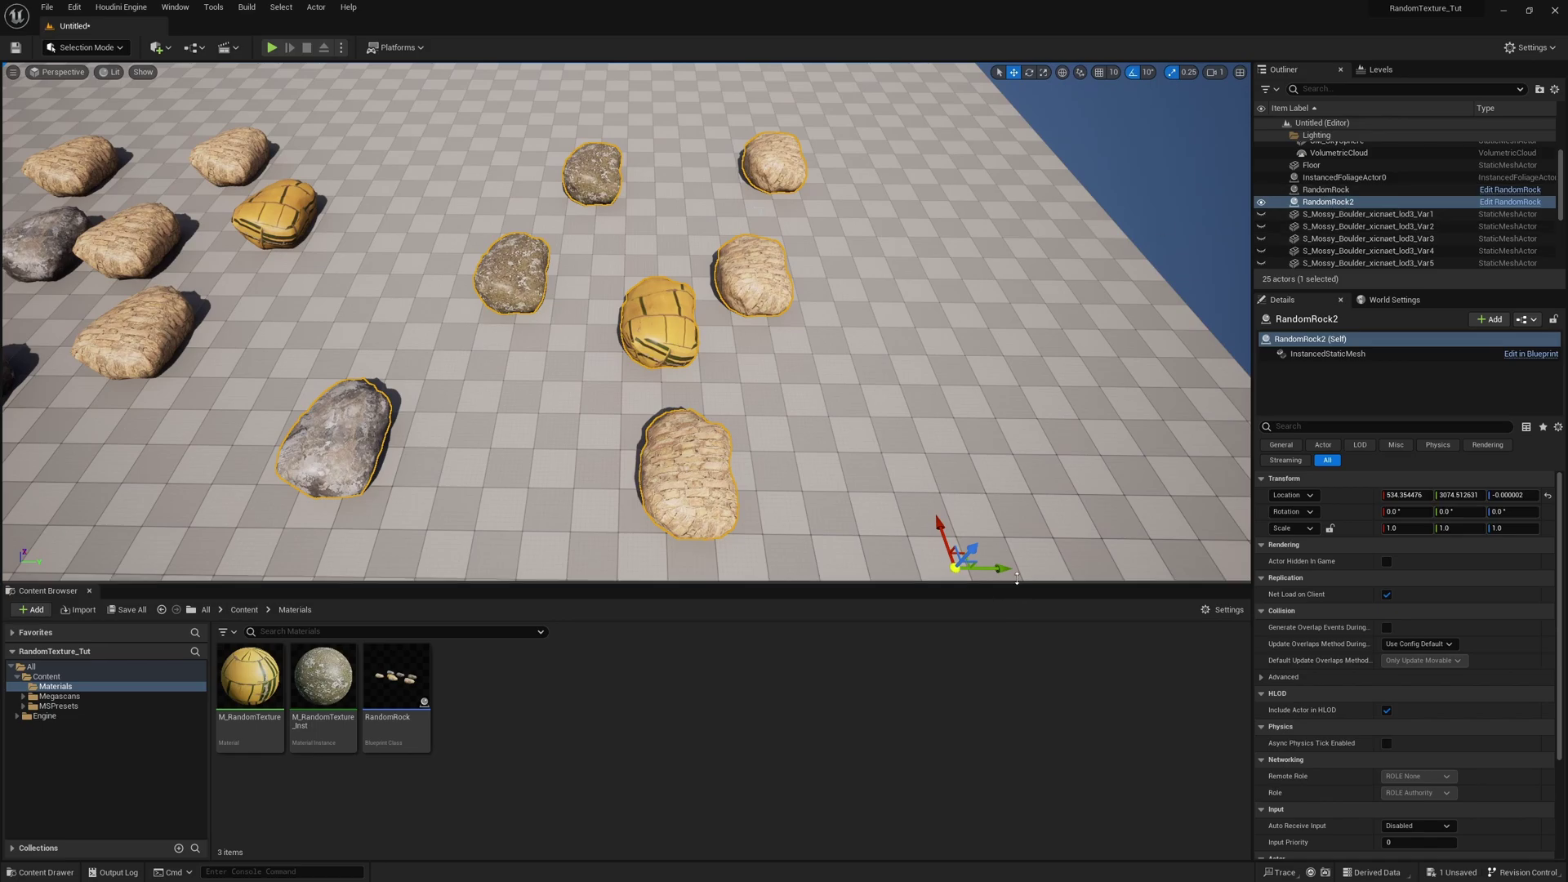
pyautogui.moveTo(1004, 569); pyautogui.dragTo(1050, 568)
pyautogui.moveTo(1050, 568); pyautogui.dragTo(1095, 549, button='right')
pyautogui.press('s')
pyautogui.moveTo(737, 416)
pyautogui.mouseDown(button='right')
pyautogui.moveTo(718, 457)
pyautogui.moveTo(738, 416)
pyautogui.mouseUp(button='right')
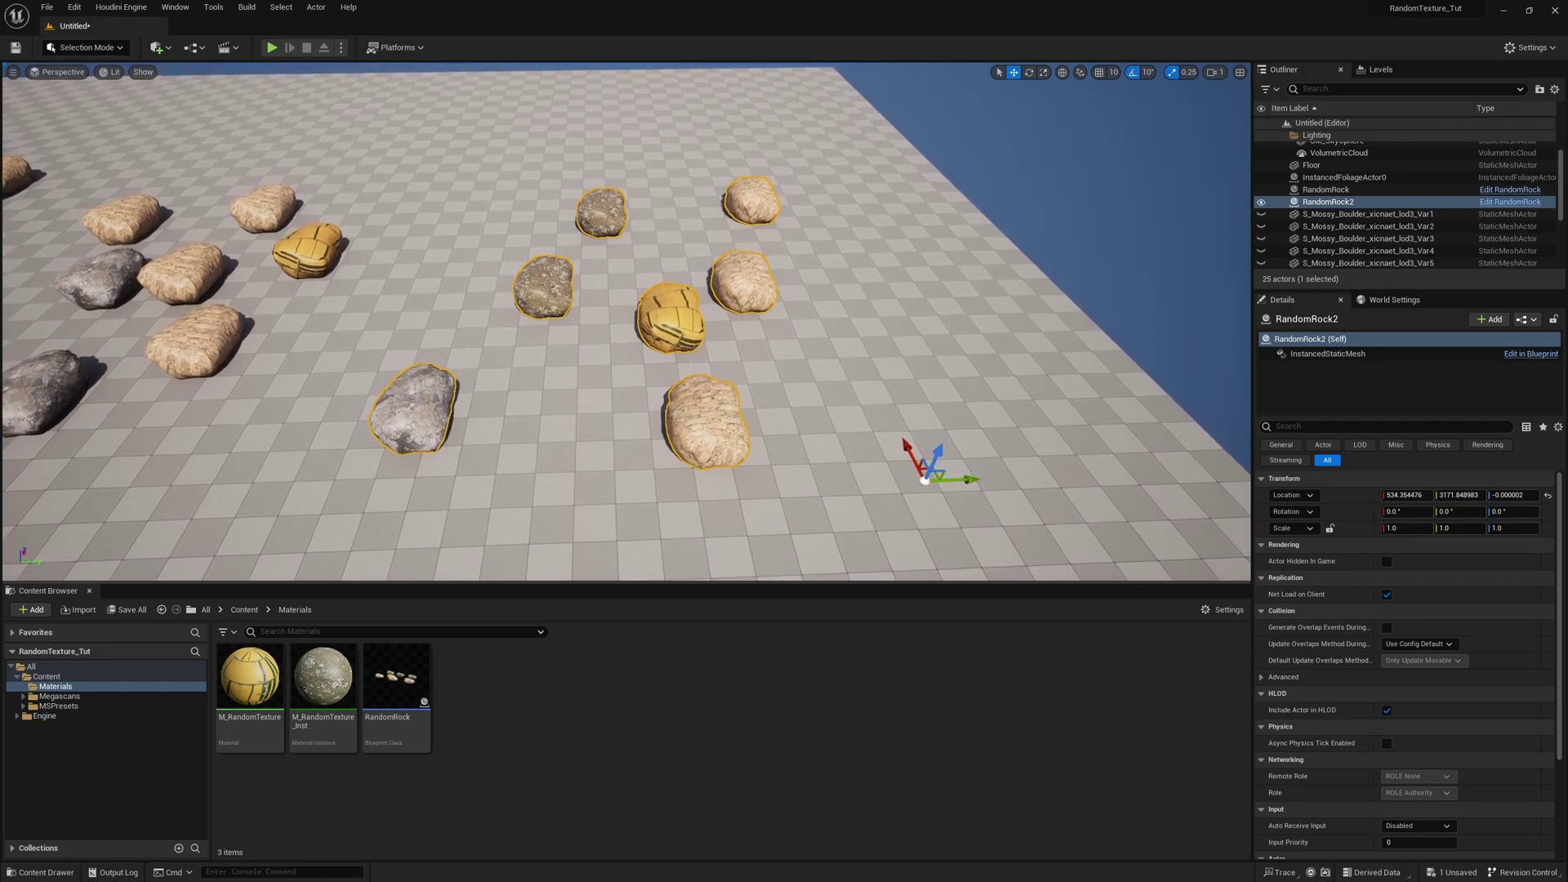
# - Create a folder named Layered inside Materials and add a material named M_LayeredRandomTexture to it
pyautogui.rightClick(503, 713)
pyautogui.click(548, 323)
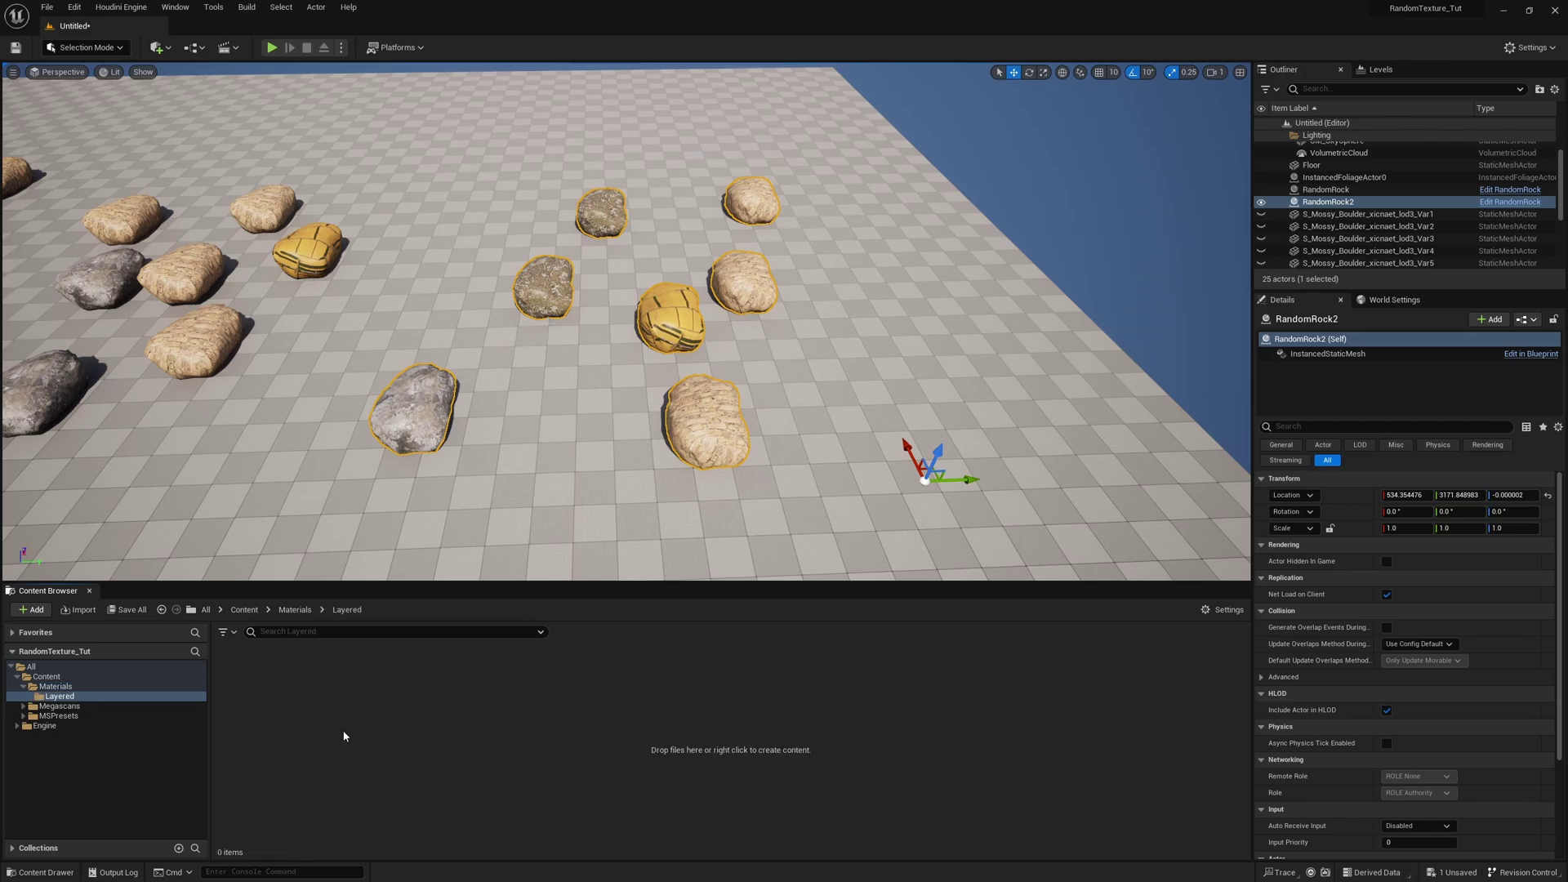
pyautogui.rightClick(345, 733)
pyautogui.moveTo(416, 630)
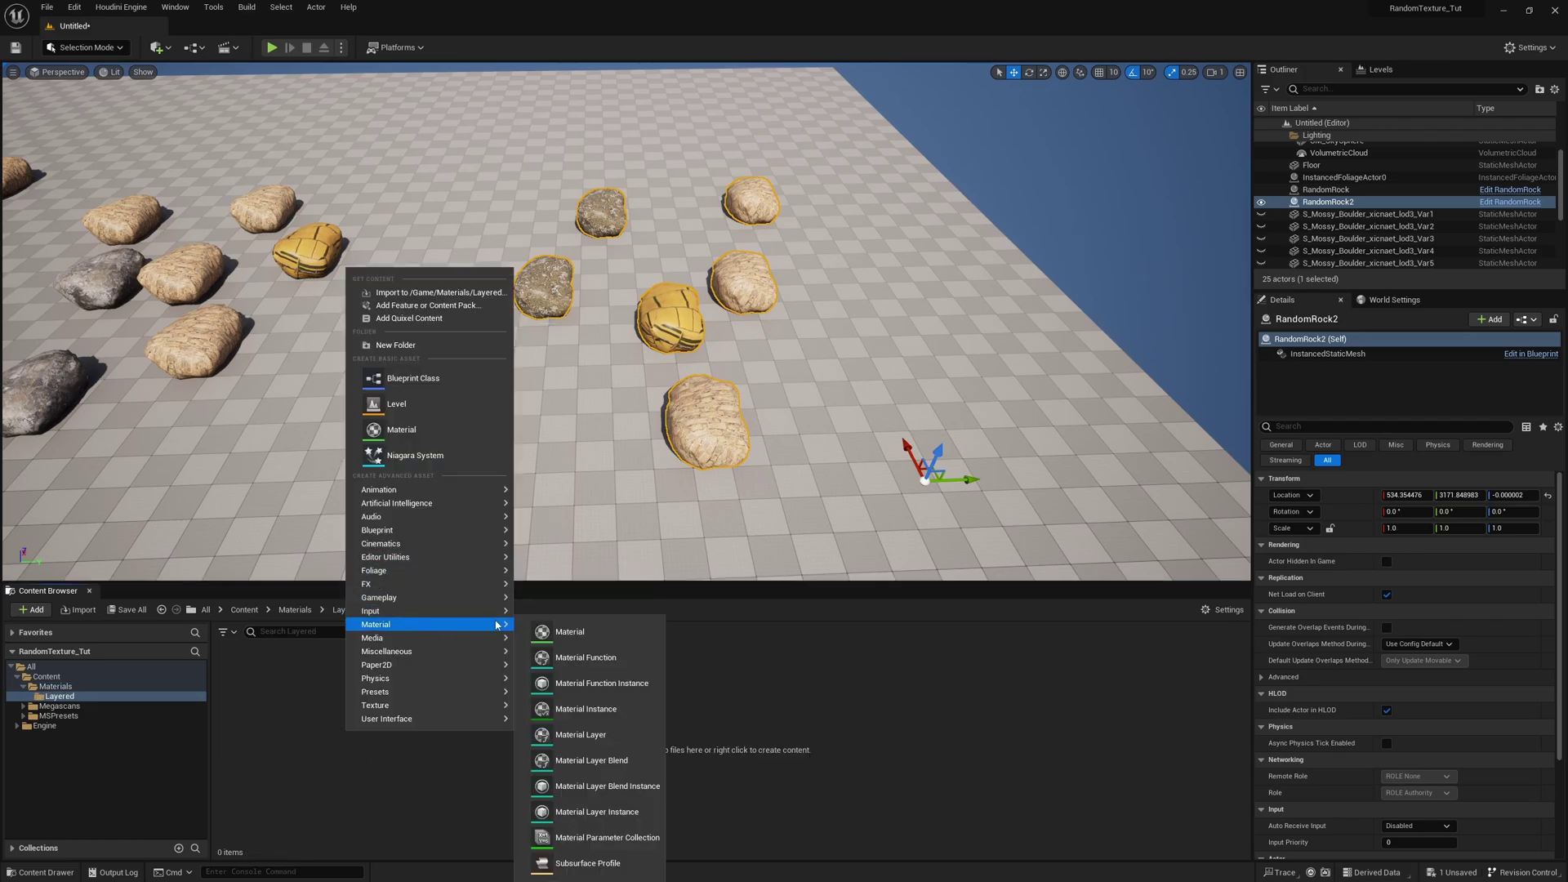
pyautogui.click(570, 631)
pyautogui.write('M_LayeredRandomTexture')
pyautogui.press('Return')
# - Create a Material Layer asset named ML_LayeredRandomTexture in the Layered folder
pyautogui.rightClick(368, 707)
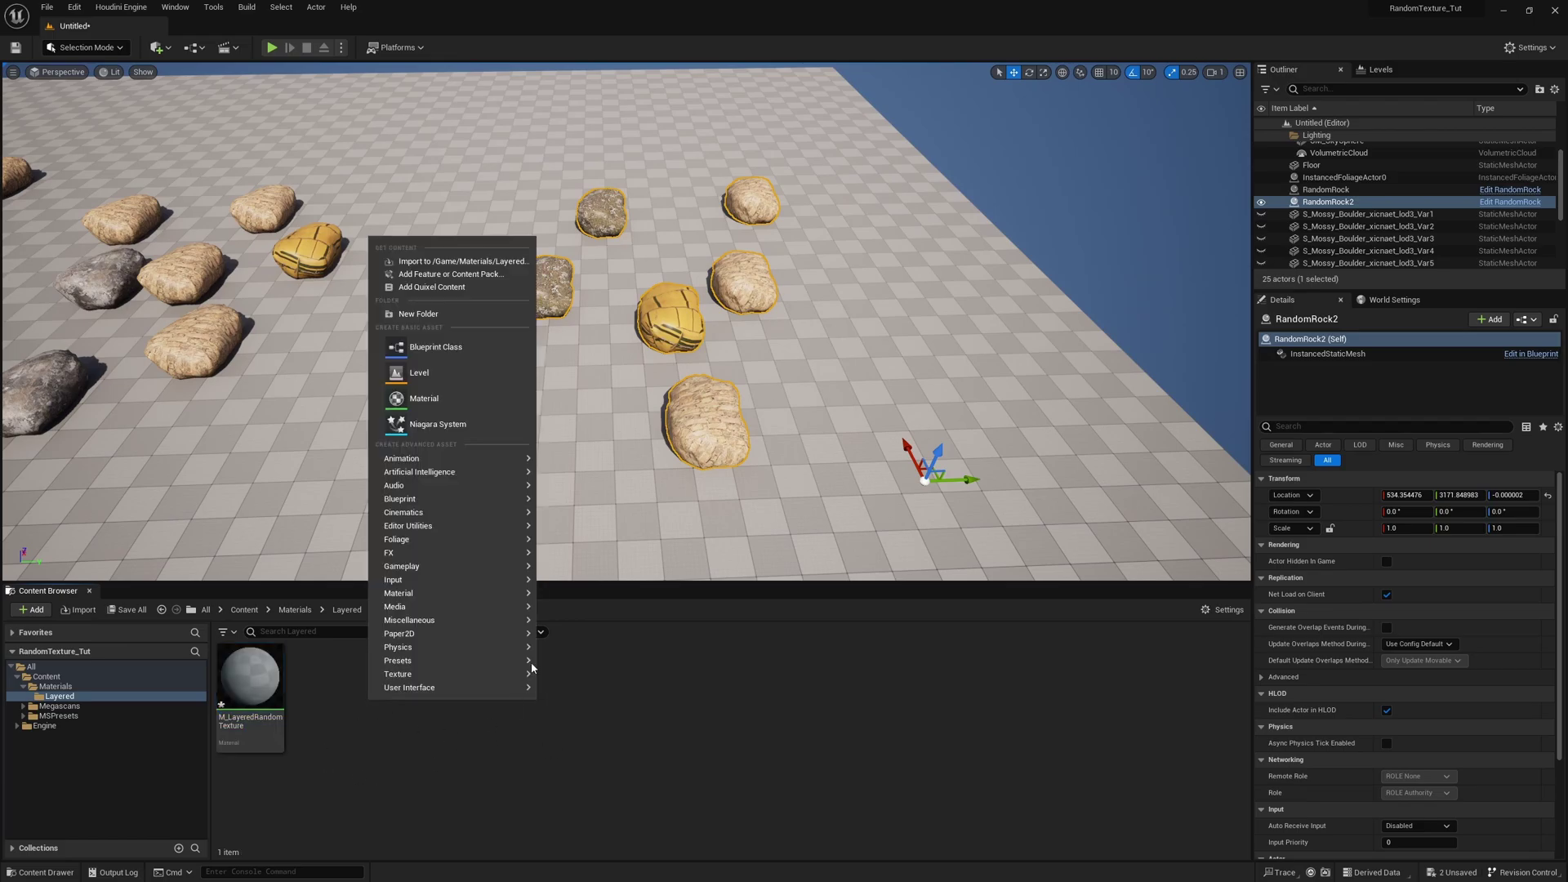
pyautogui.moveTo(408, 593)
pyautogui.click(647, 694)
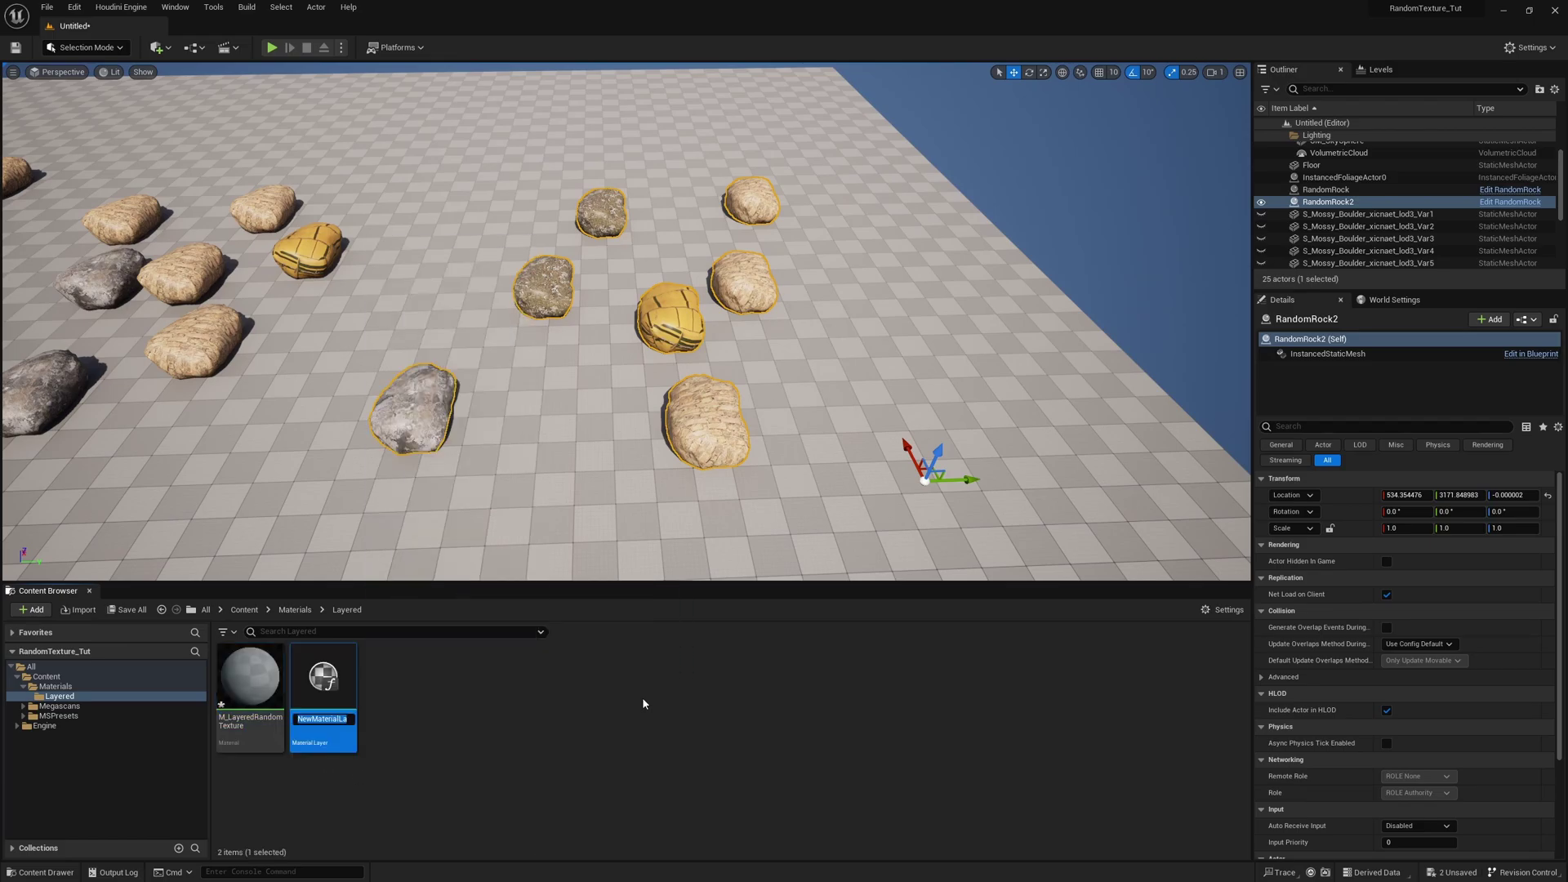
# - Enable Use Material Attributes in M_LayeredRandomTexture, connect a Material Attribute Layers node to its Material Attributes input, and save
pyautogui.doubleClick(249, 677)
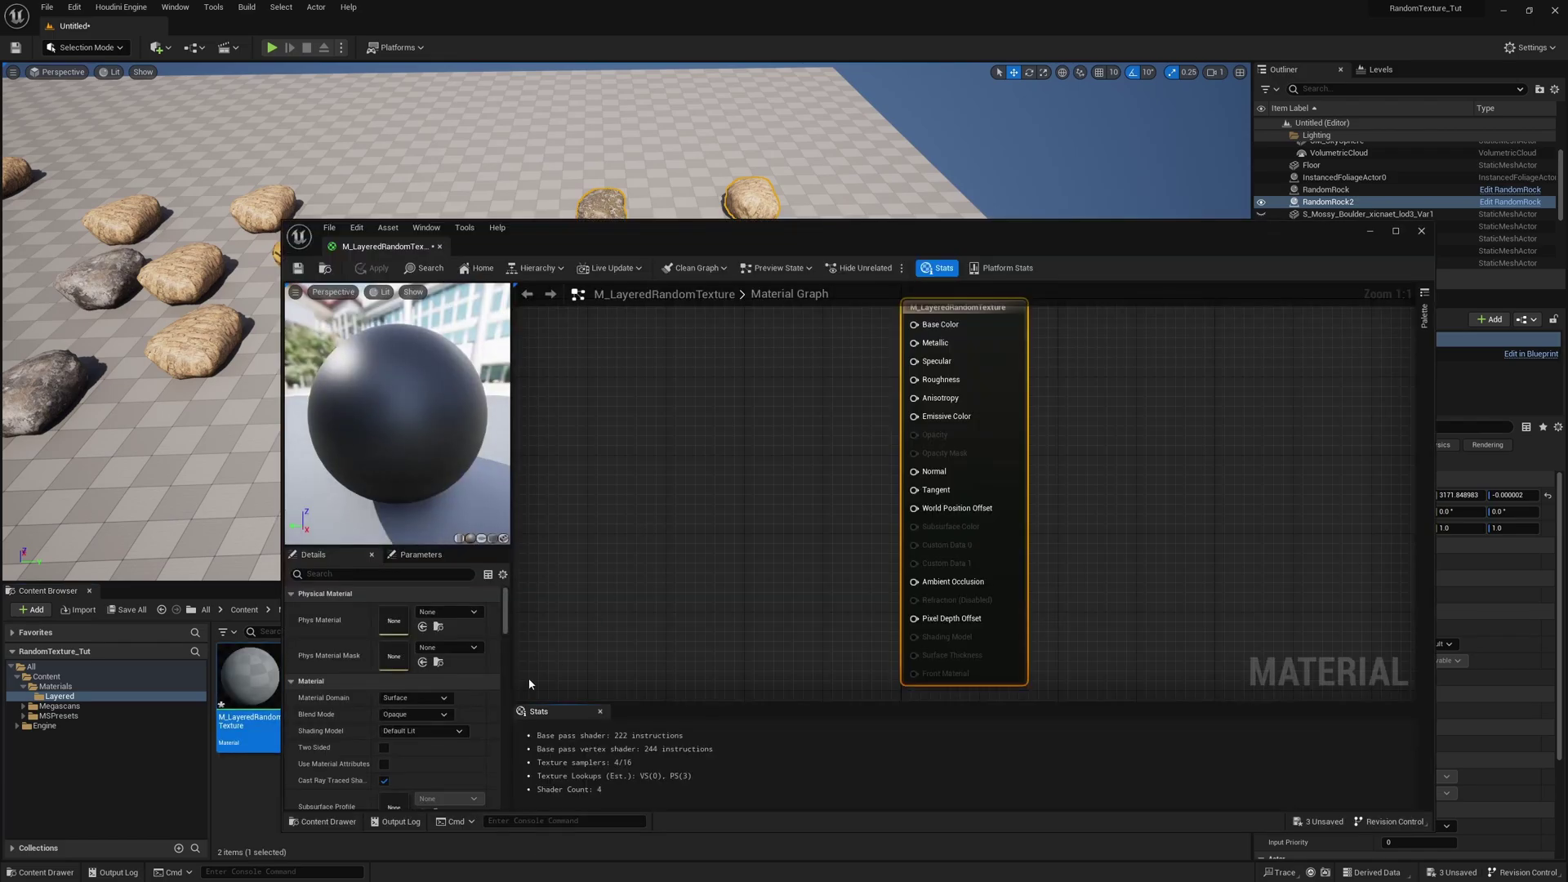
pyautogui.click(385, 765)
pyautogui.rightClick(742, 439)
pyautogui.write('layer')
pyautogui.click(792, 534)
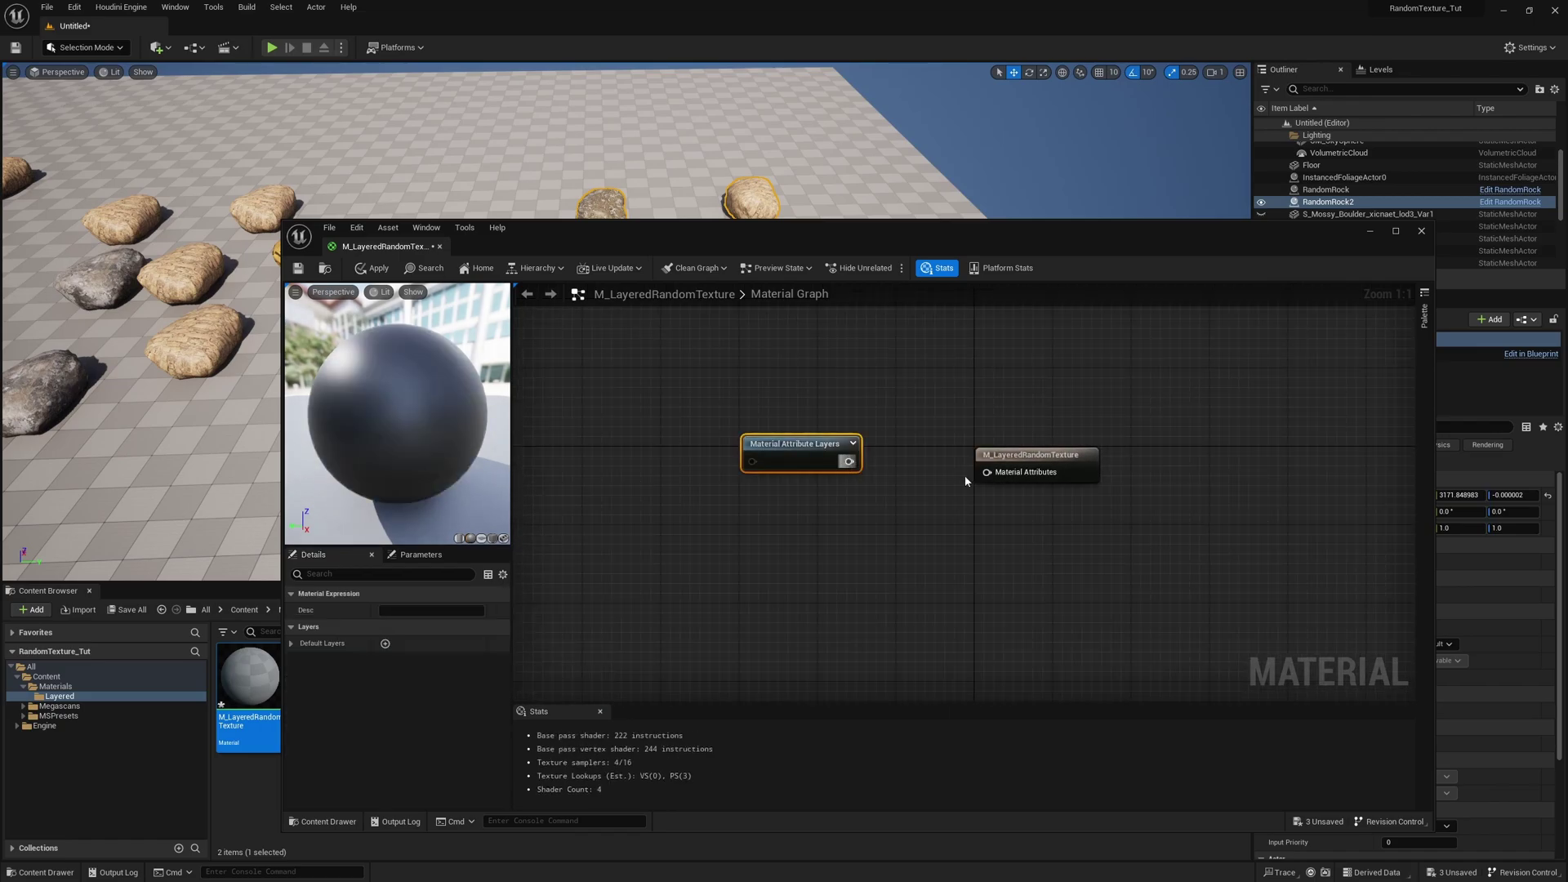
pyautogui.moveTo(986, 472); pyautogui.dragTo(799, 463)
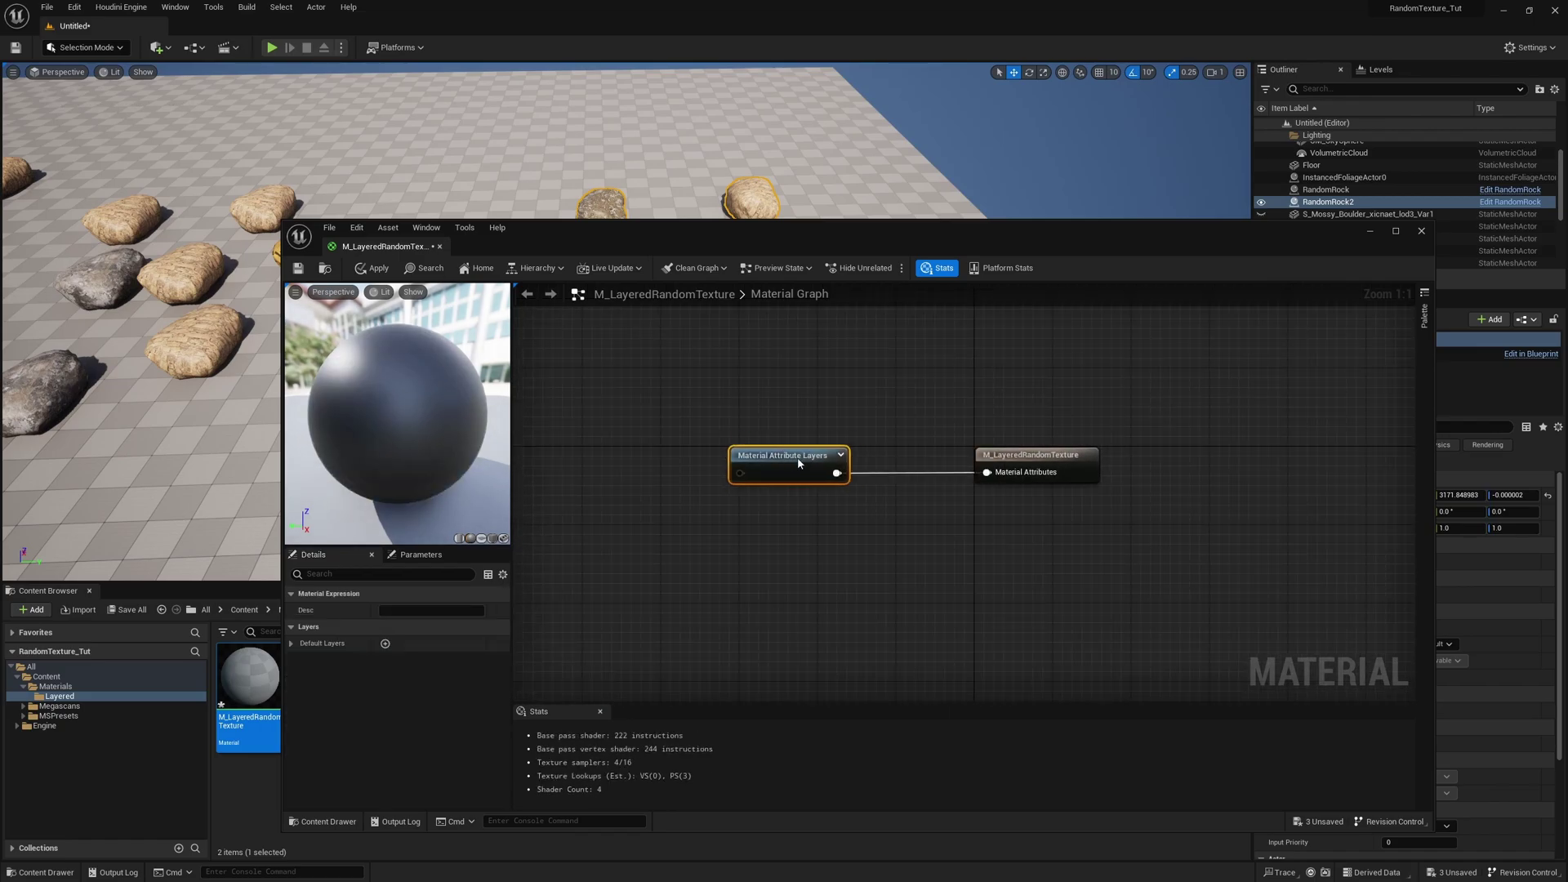
pyautogui.click(298, 268)
# - Open ML_LayeredRandomTexture and add a Base Color attribute to its SetMaterialAttributes node
pyautogui.moveTo(560, 248); pyautogui.dragTo(717, 286)
pyautogui.doubleClick(332, 691)
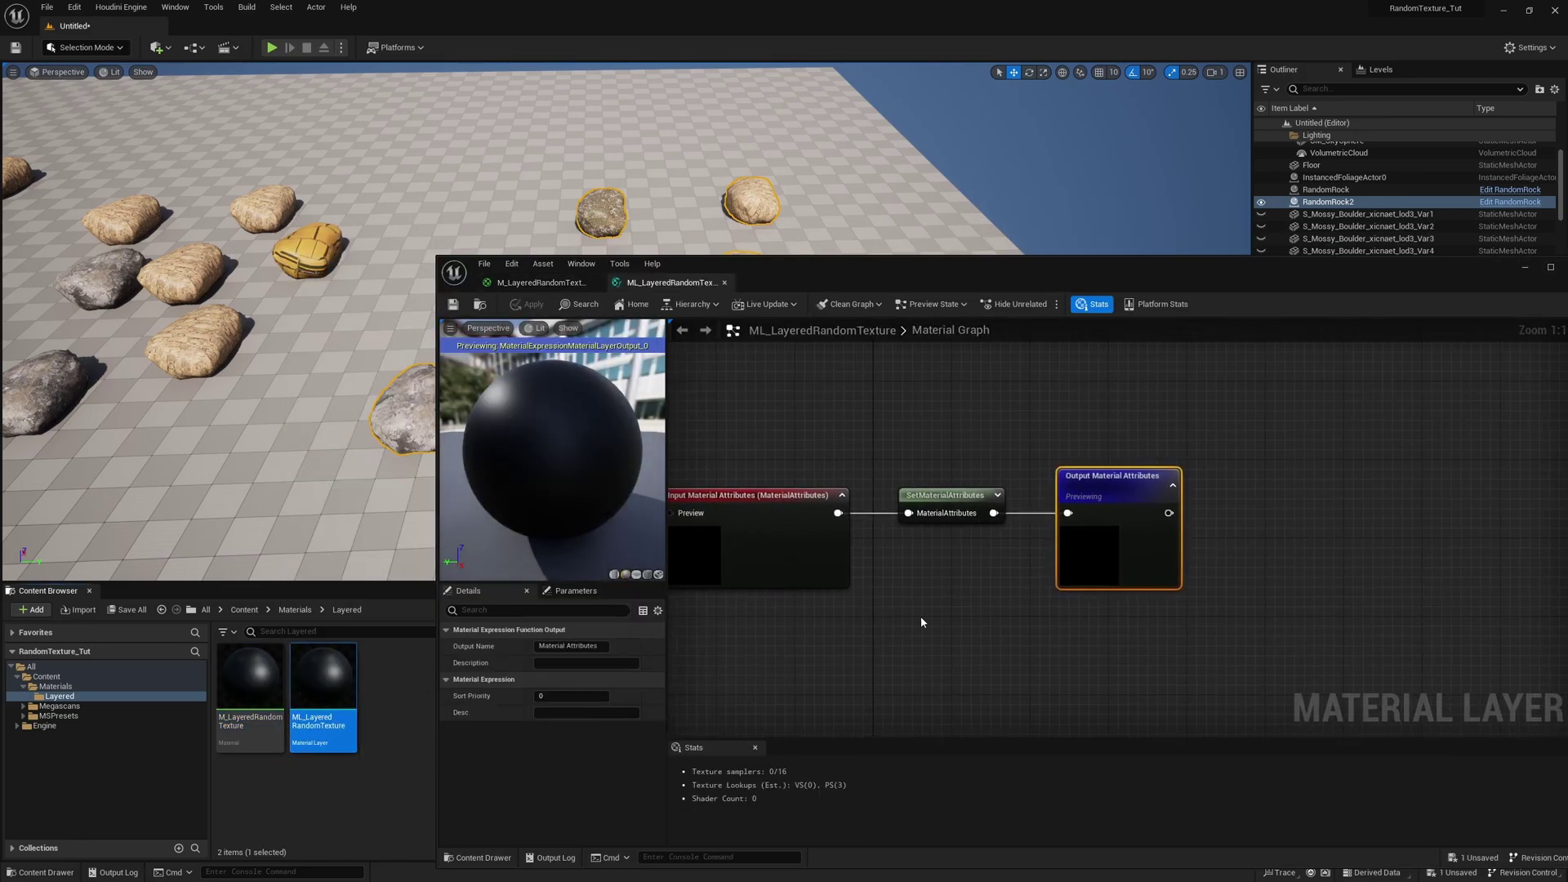
pyautogui.moveTo(938, 591); pyautogui.dragTo(962, 543, button='right')
pyautogui.click(979, 452)
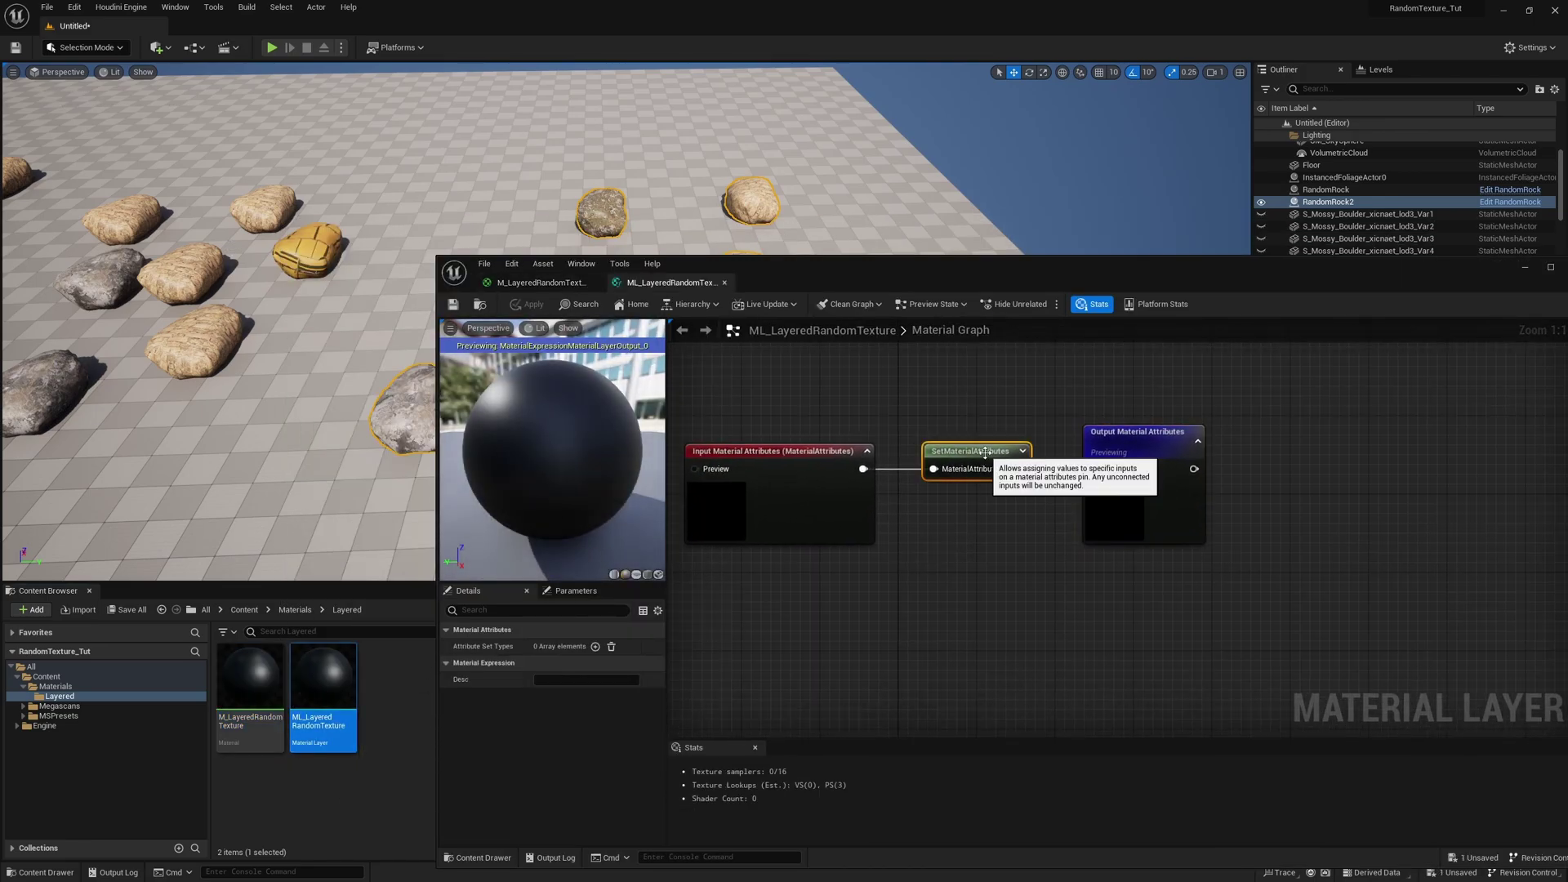
pyautogui.click(595, 646)
pyautogui.moveTo(882, 593); pyautogui.dragTo(960, 563, button='right')
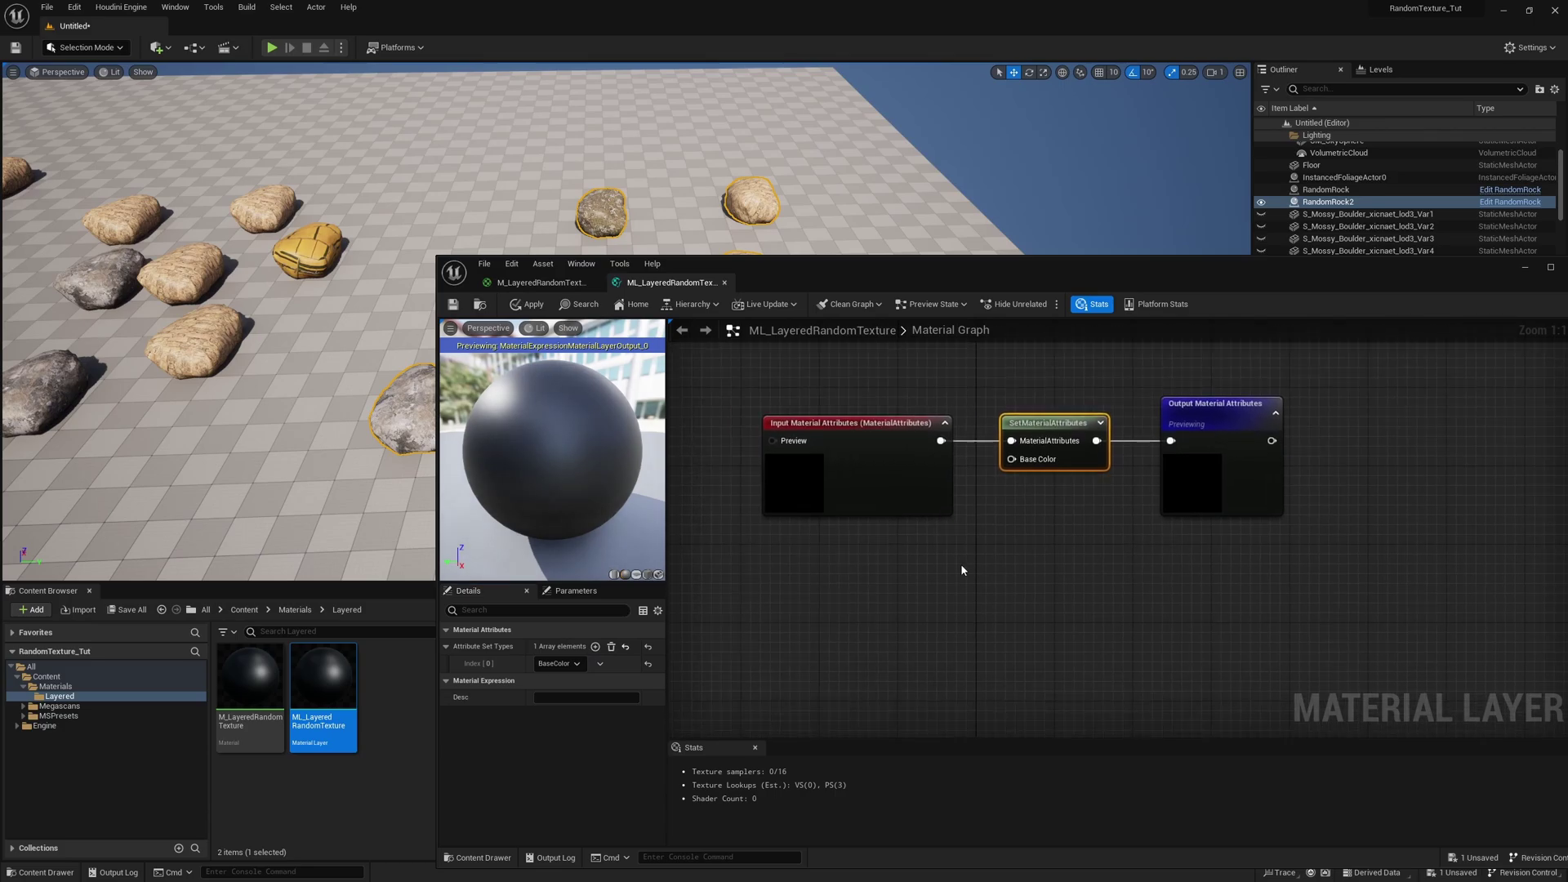
# - Copy the random-texture nodes from M_RandomTexture into ML_LayeredRandomTexture, connect the Switch output to Base Color, and save the layer
pyautogui.click(295, 610)
pyautogui.doubleClick(334, 726)
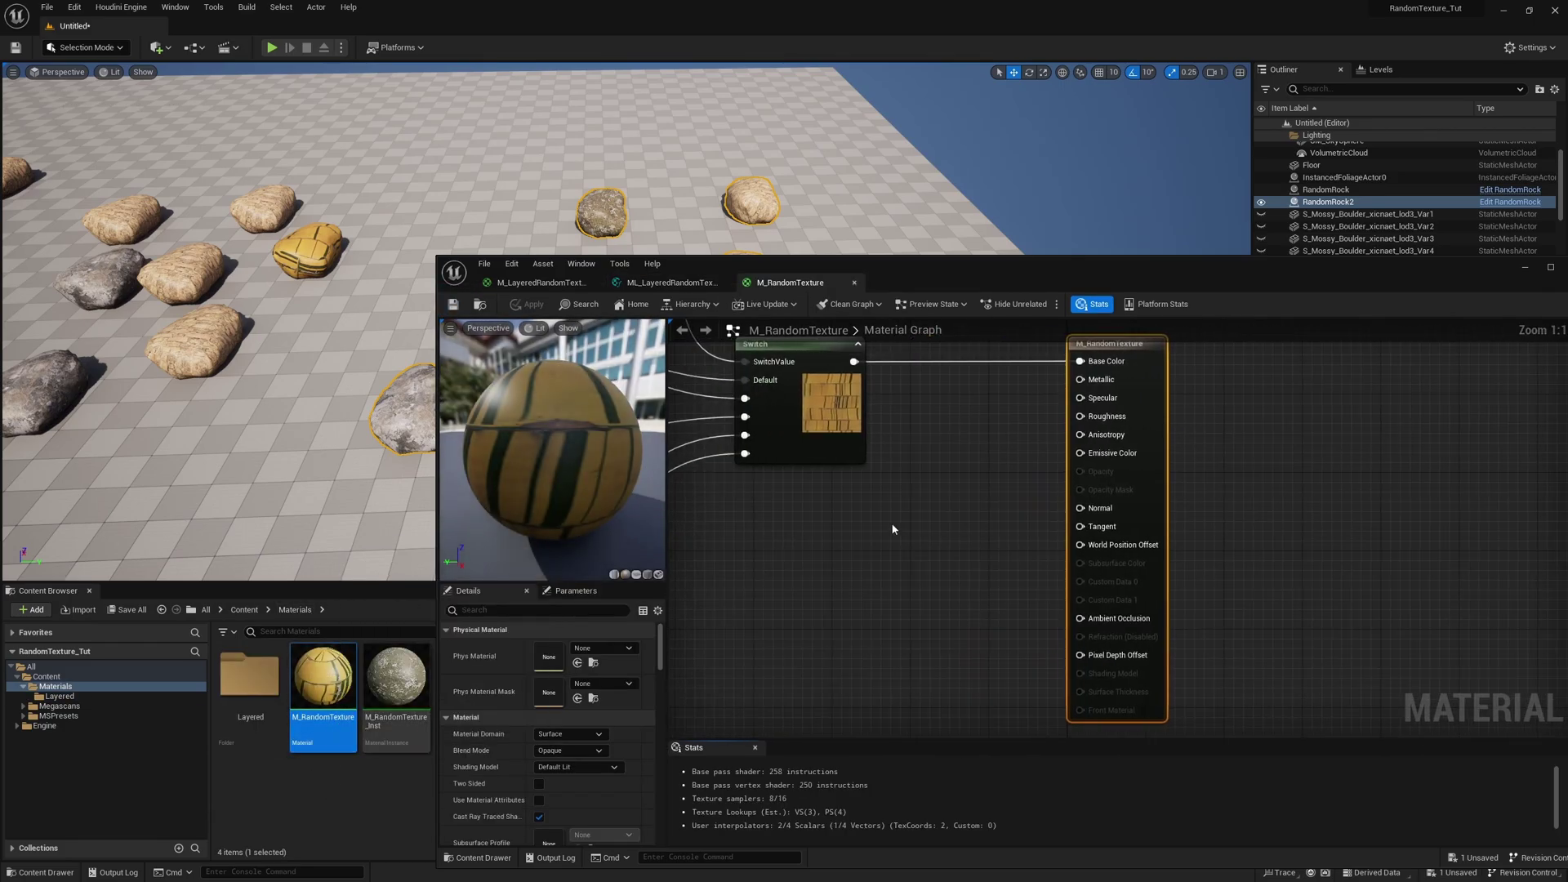
pyautogui.moveTo(1207, 409); pyautogui.dragTo(882, 660)
pyautogui.click(672, 283)
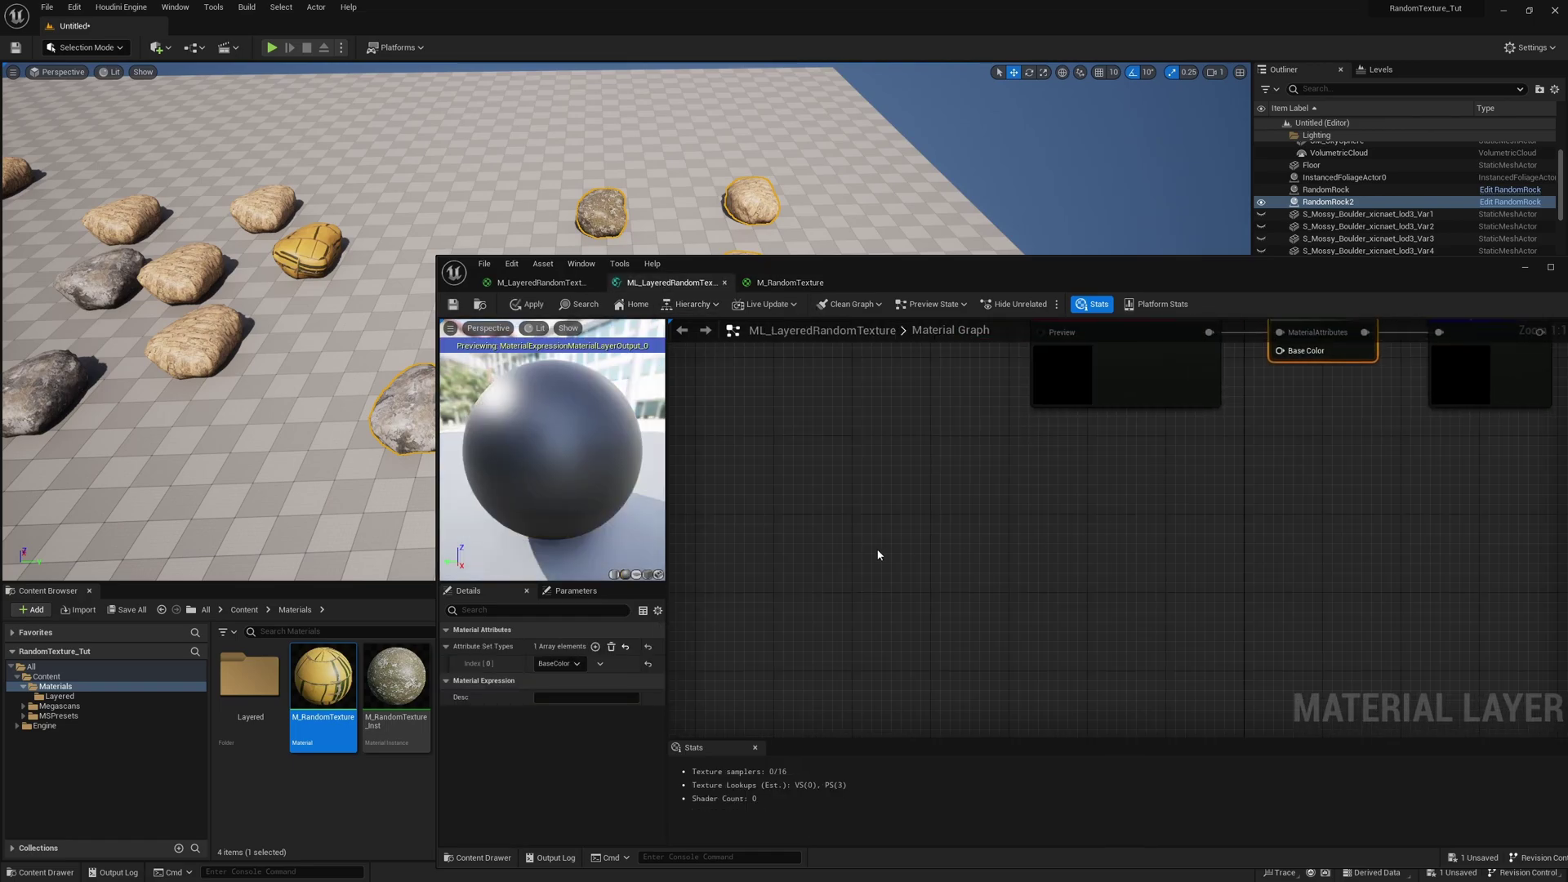
pyautogui.scroll(-2, 1247, 547)
pyautogui.moveTo(979, 609); pyautogui.dragTo(1150, 490)
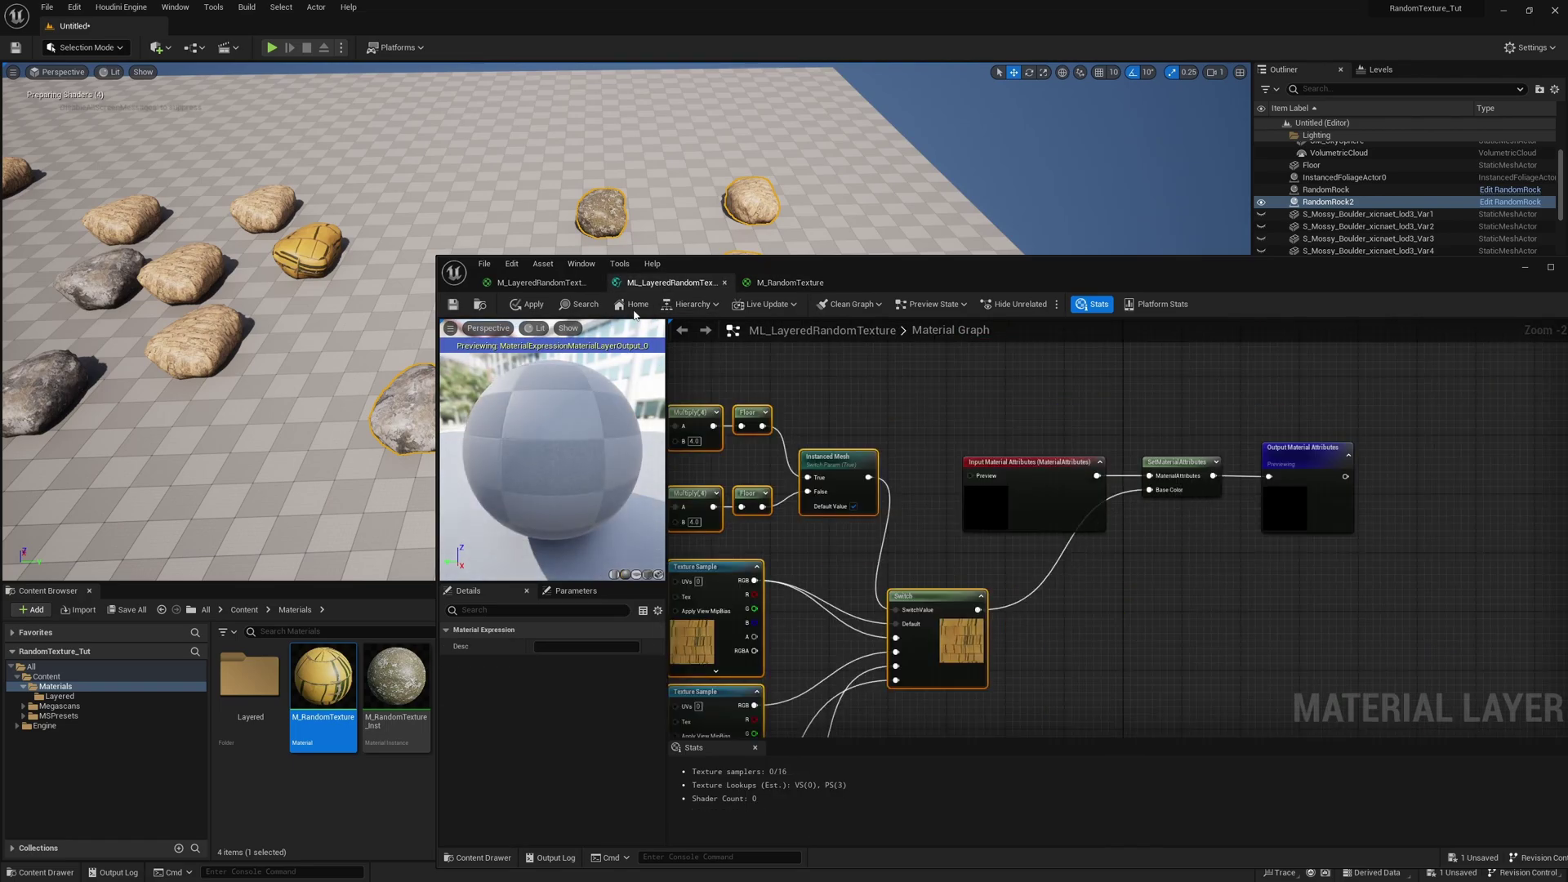
pyautogui.click(451, 304)
# - Create a material instance of M_LayeredRandomTexture in the Layered folder
pyautogui.click(541, 282)
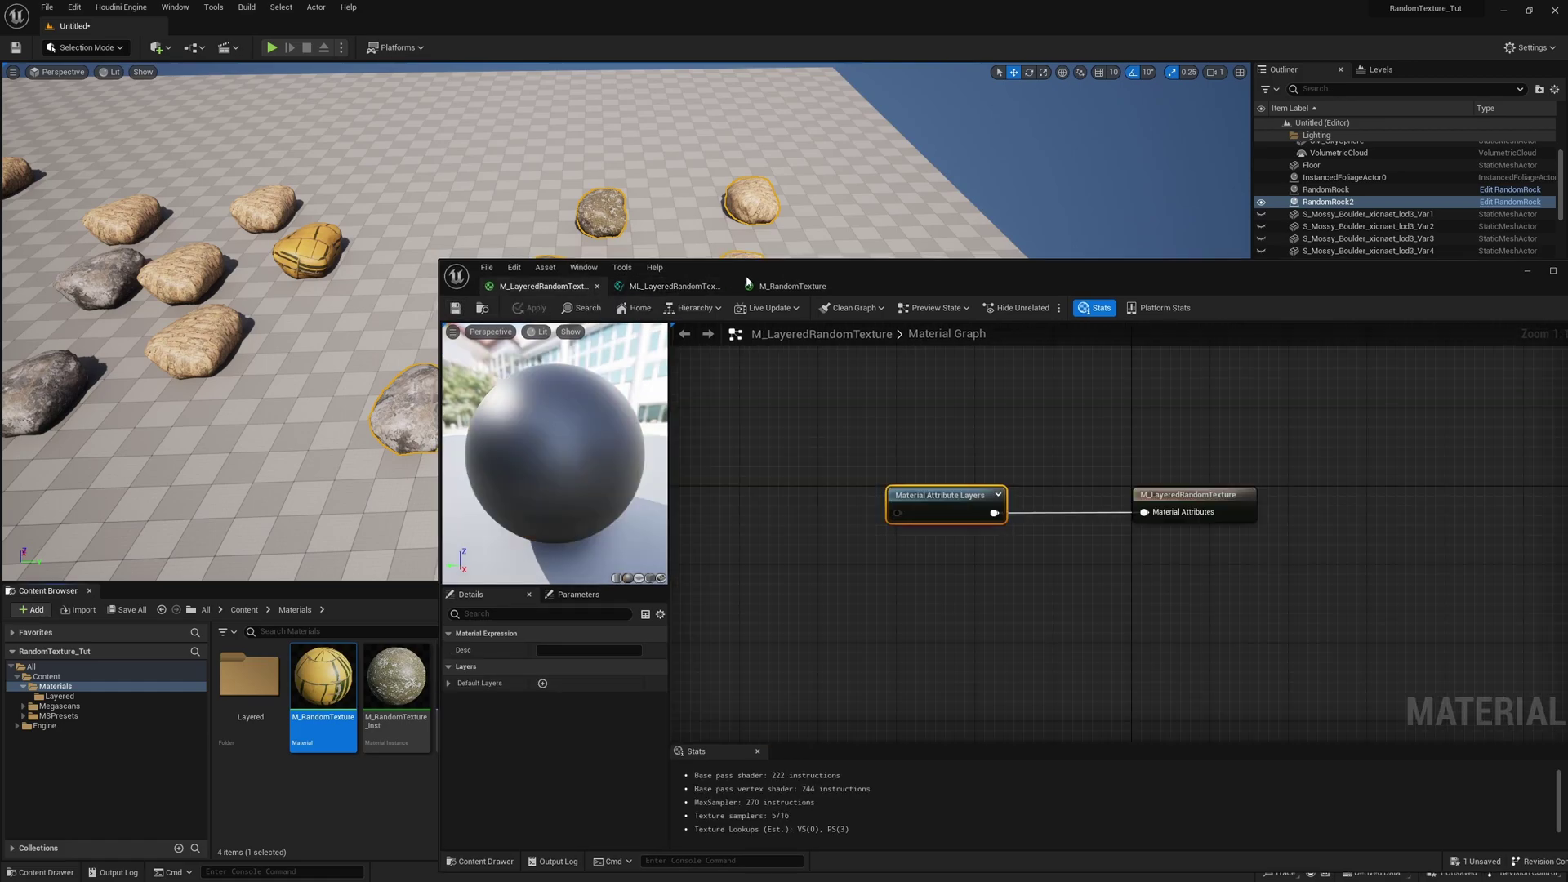
pyautogui.doubleClick(245, 679)
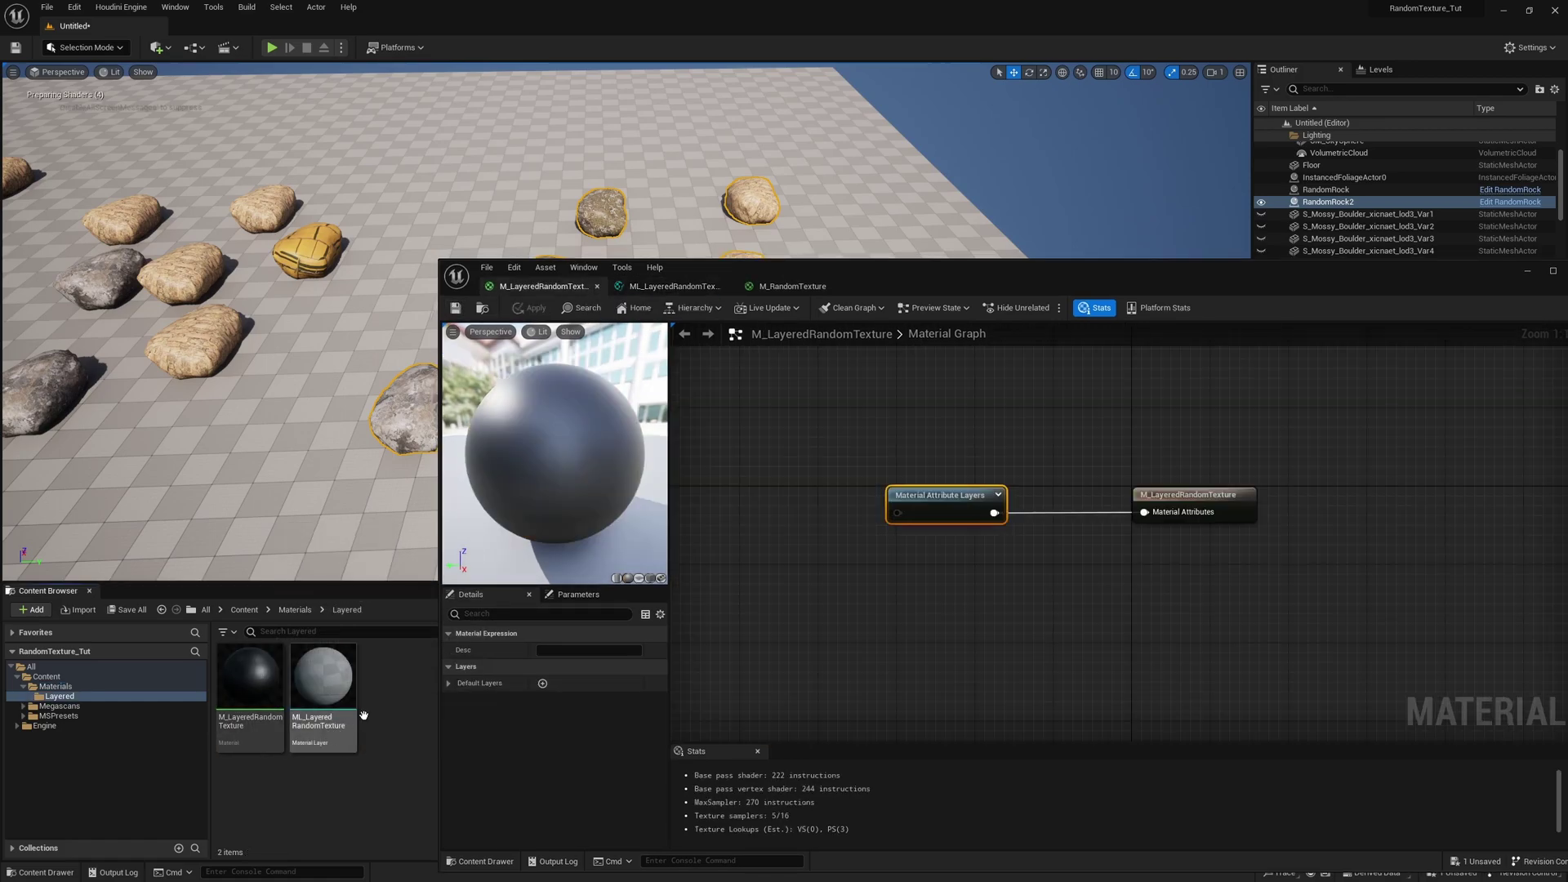
pyautogui.rightClick(233, 693)
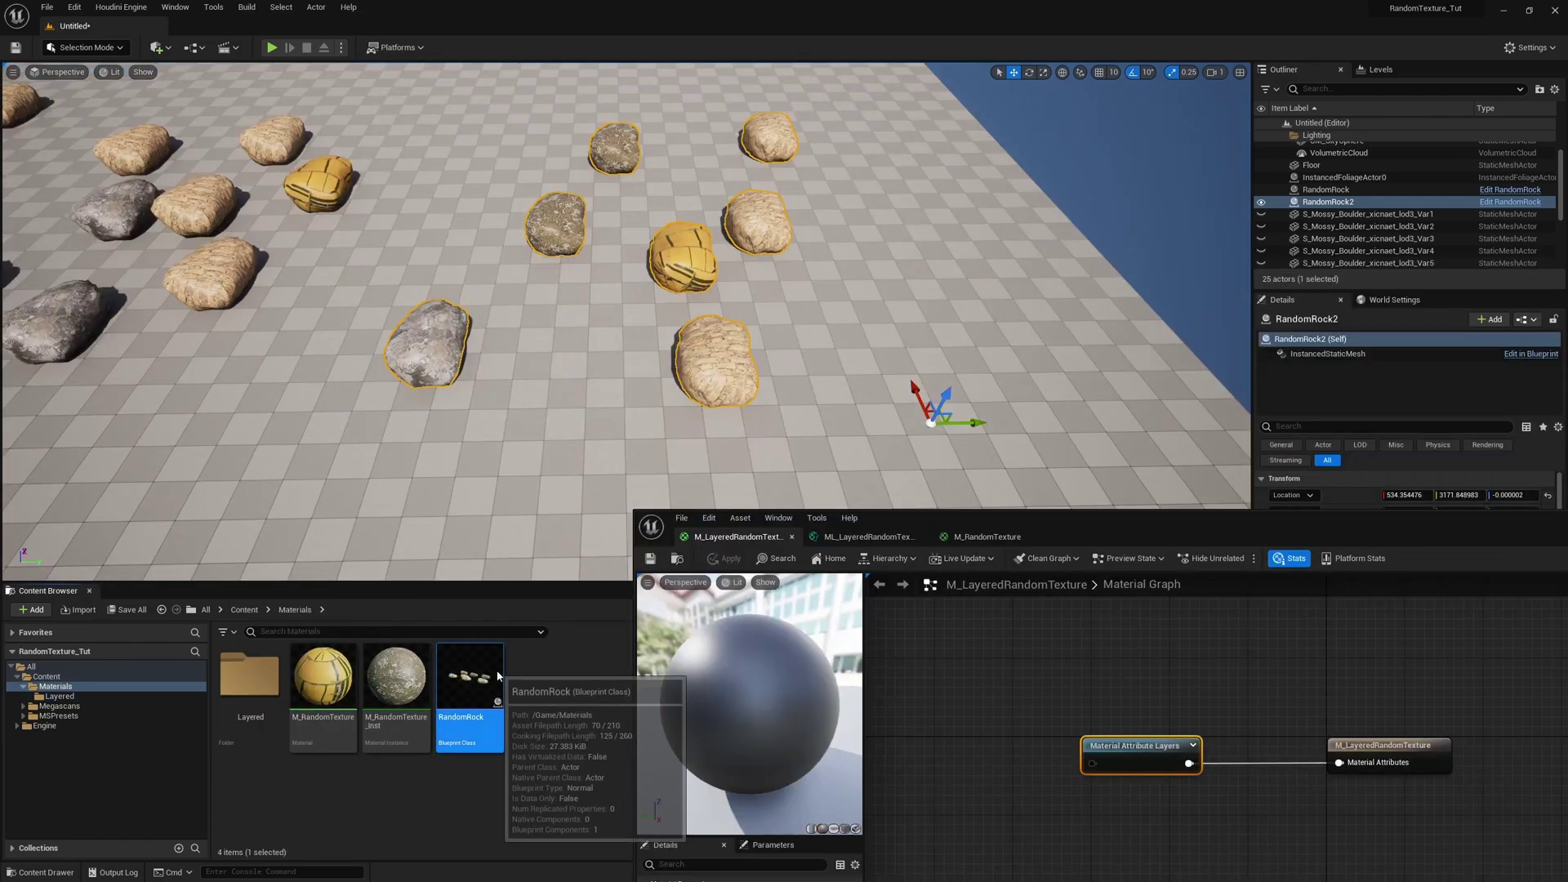
# - Assign M_LayeredRandomTexture_Inst as the Element 0 material of the InstancedStaticMesh component in the RandomRock blueprint
pyautogui.doubleClick(470, 678)
pyautogui.click(708, 634)
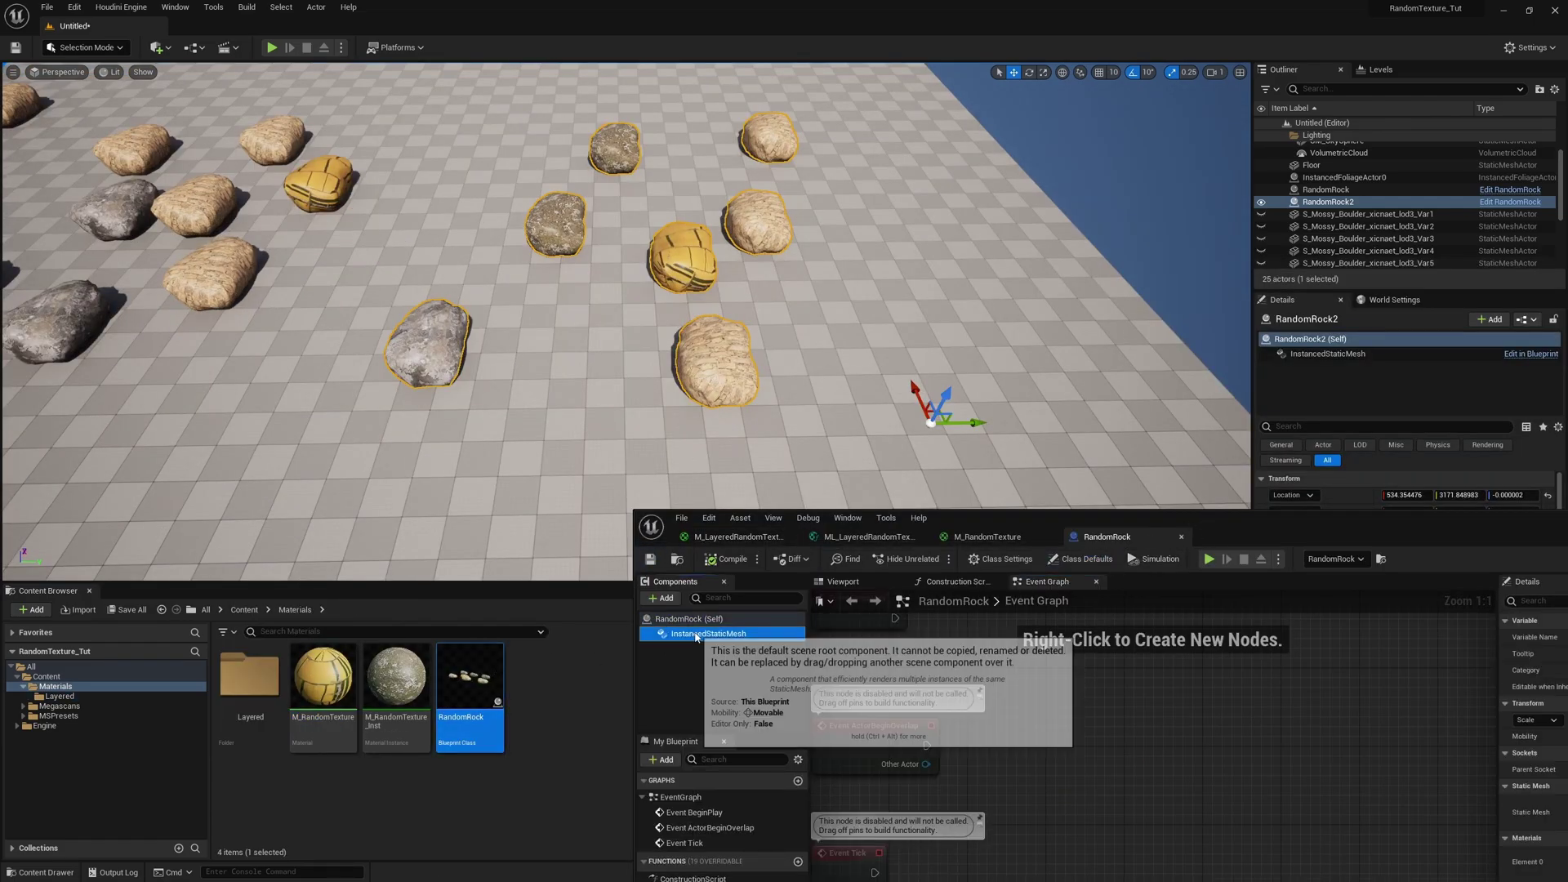
pyautogui.moveTo(1272, 533); pyautogui.dragTo(1093, 127)
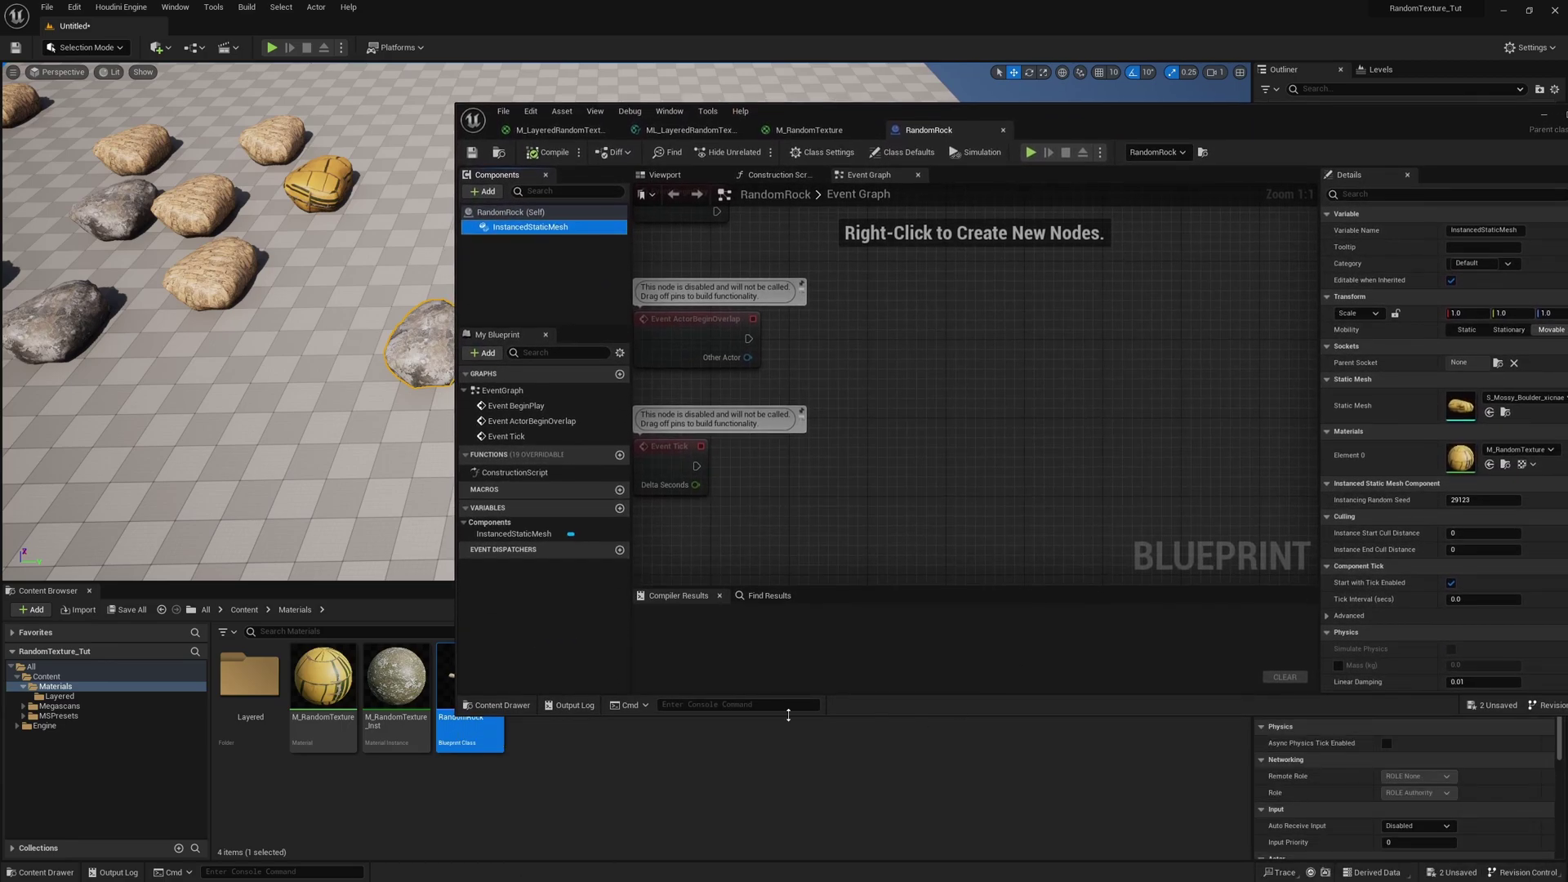
pyautogui.doubleClick(250, 678)
pyautogui.moveTo(322, 686); pyautogui.dragTo(1461, 458)
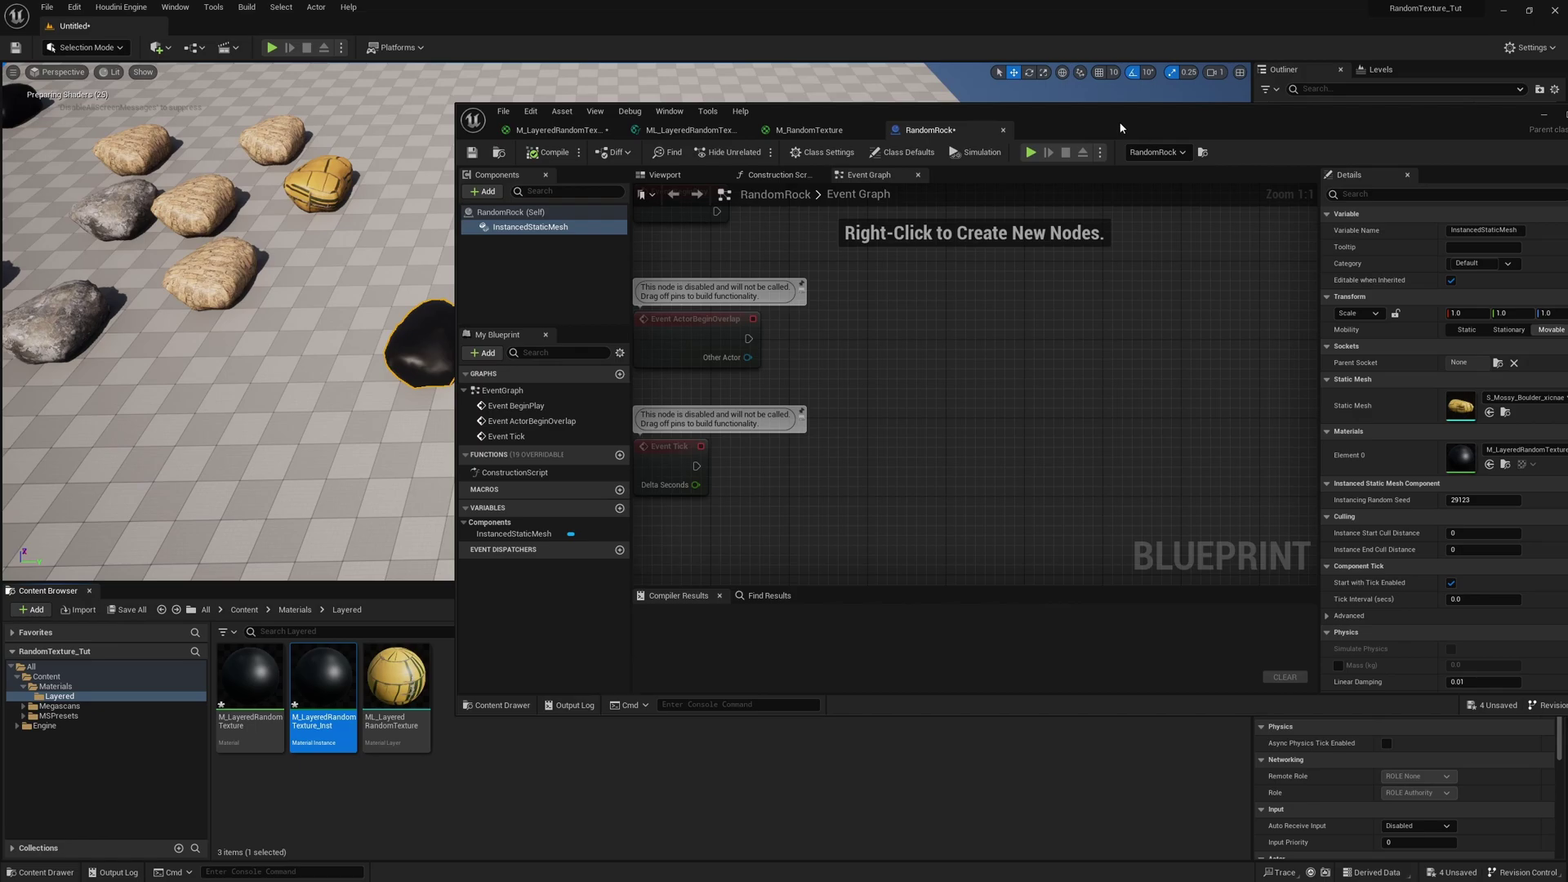
# - Open M_LayeredRandomTexture_Inst and set ML_LayeredRandomTexture as the layer asset of its Background layer
pyautogui.moveTo(1119, 121); pyautogui.dragTo(1139, 359)
pyautogui.doubleClick(335, 675)
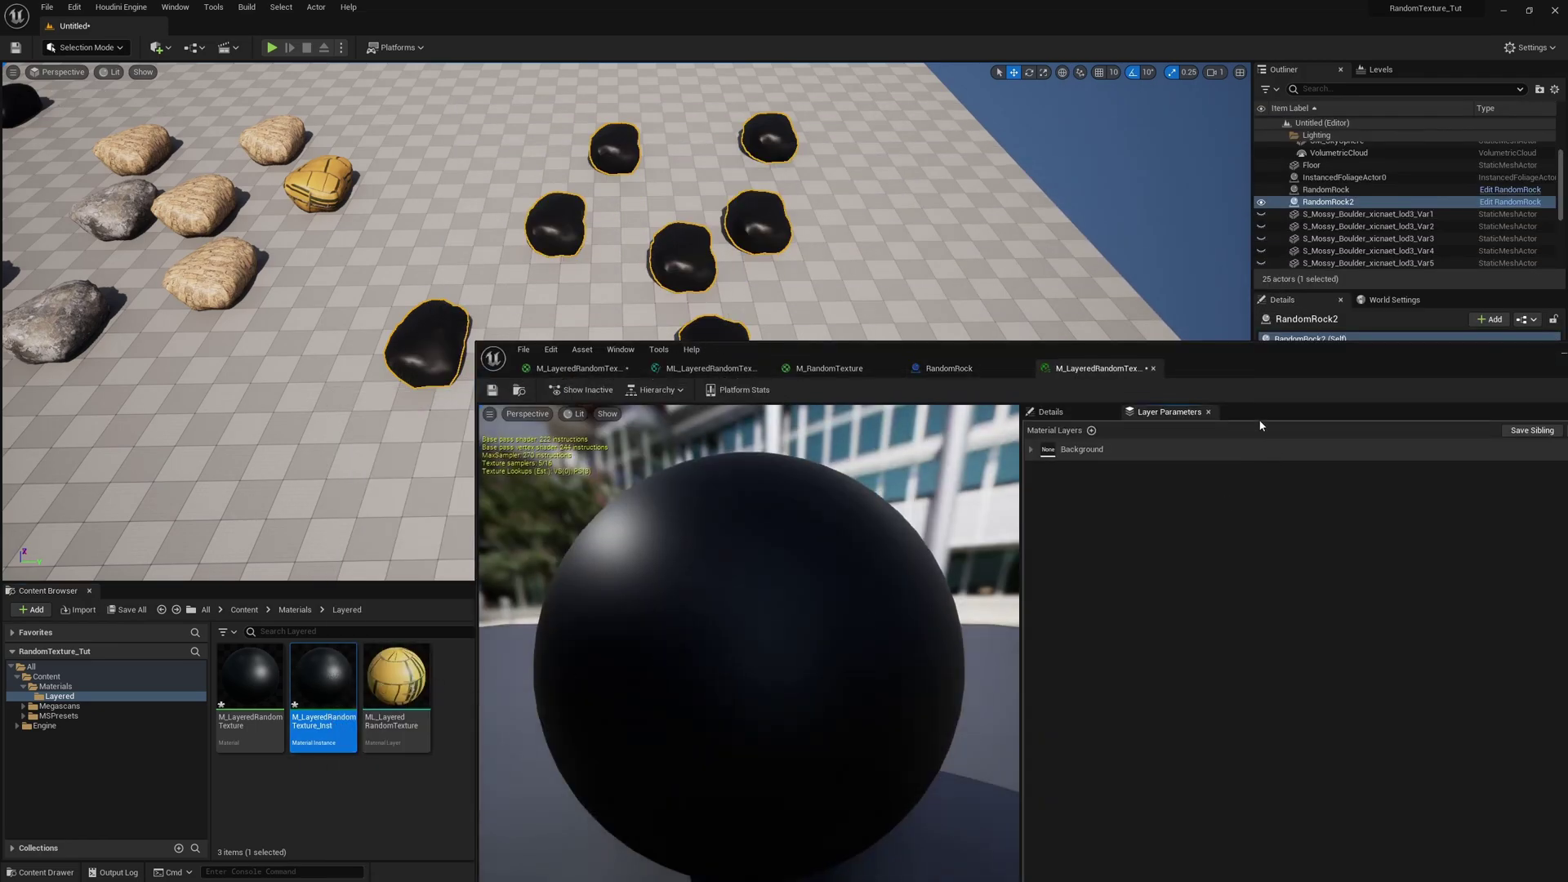
pyautogui.click(1031, 450)
pyautogui.moveTo(396, 686); pyautogui.dragTo(1291, 479)
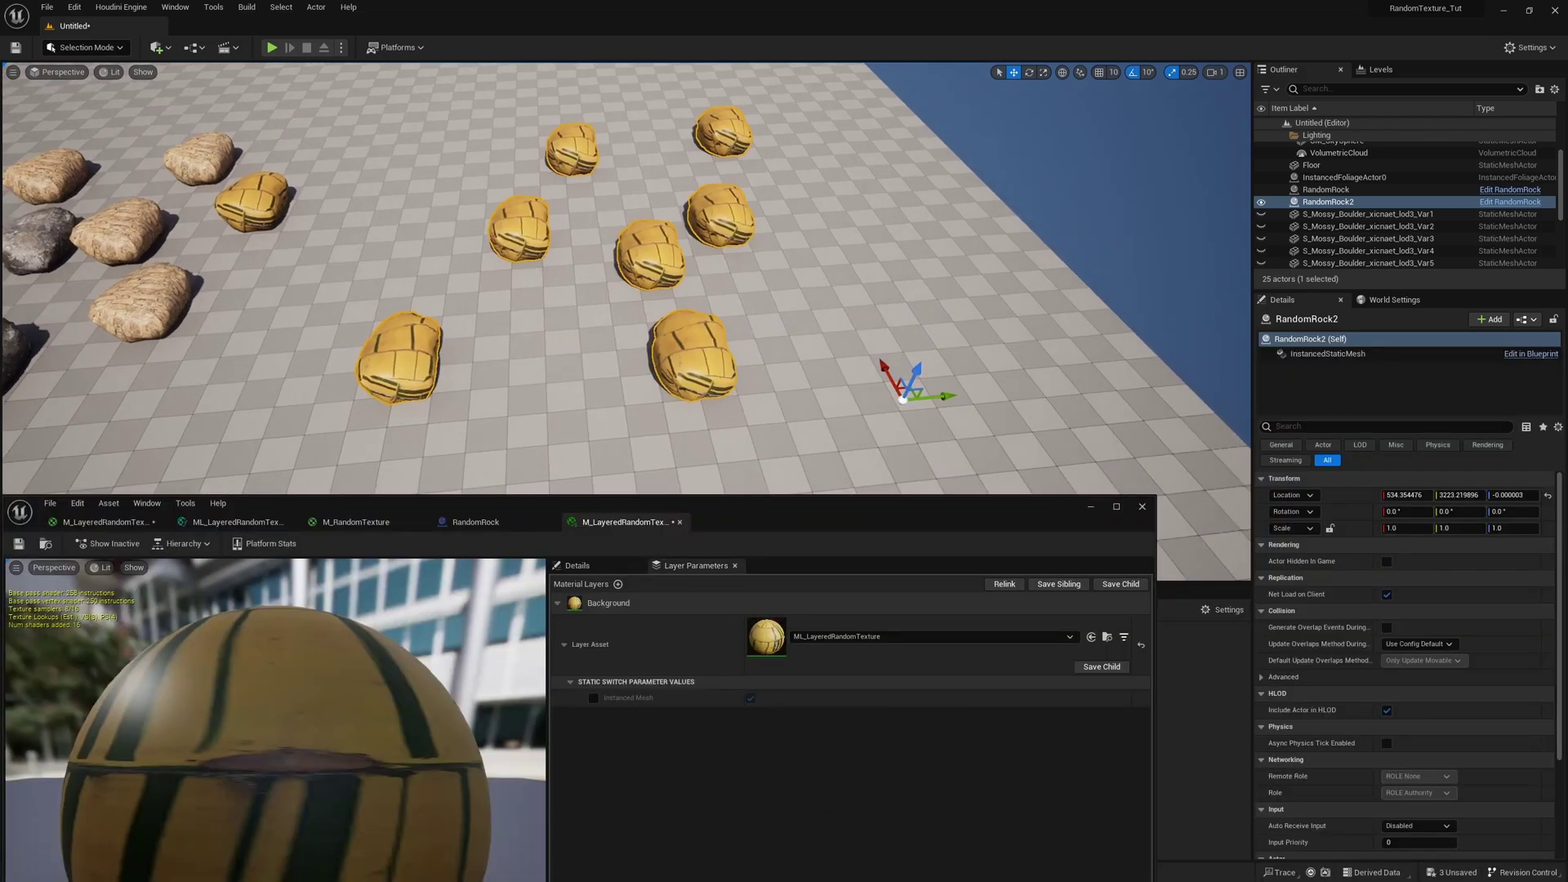
# - Test the instance's Instanced Mesh switch off and back on while sliding RandomRock2 along its Y axis
pyautogui.moveTo(936, 392); pyautogui.dragTo(966, 384, button='right')
pyautogui.moveTo(916, 385)
pyautogui.mouseDown()
pyautogui.moveTo(933, 383)
pyautogui.moveTo(884, 389)
pyautogui.mouseUp()
pyautogui.click(593, 698)
pyautogui.click(751, 698)
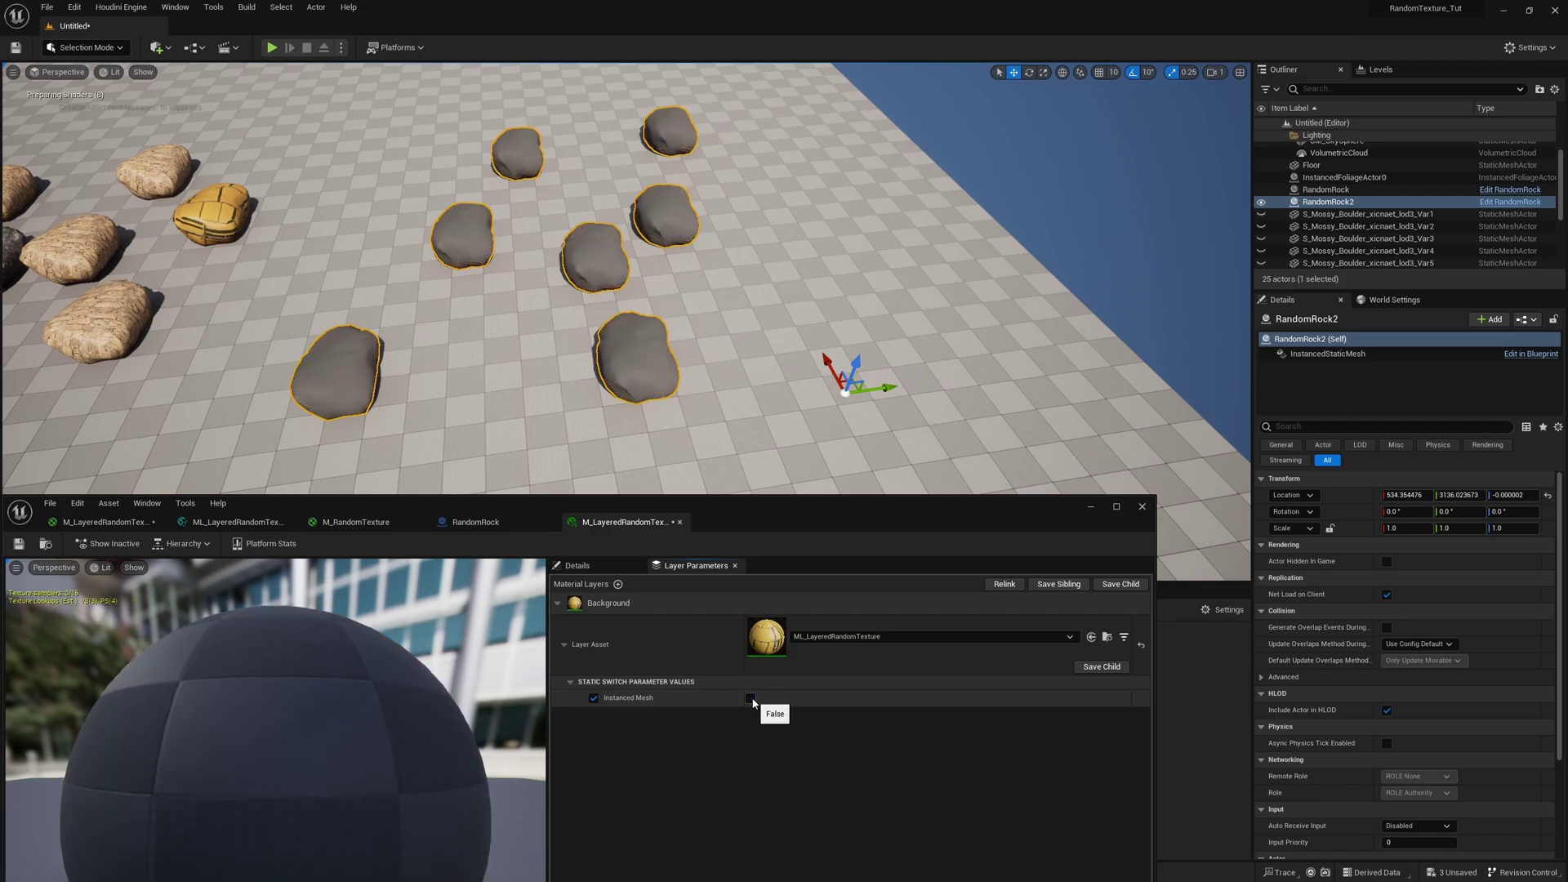
pyautogui.moveTo(885, 390); pyautogui.dragTo(886, 390)
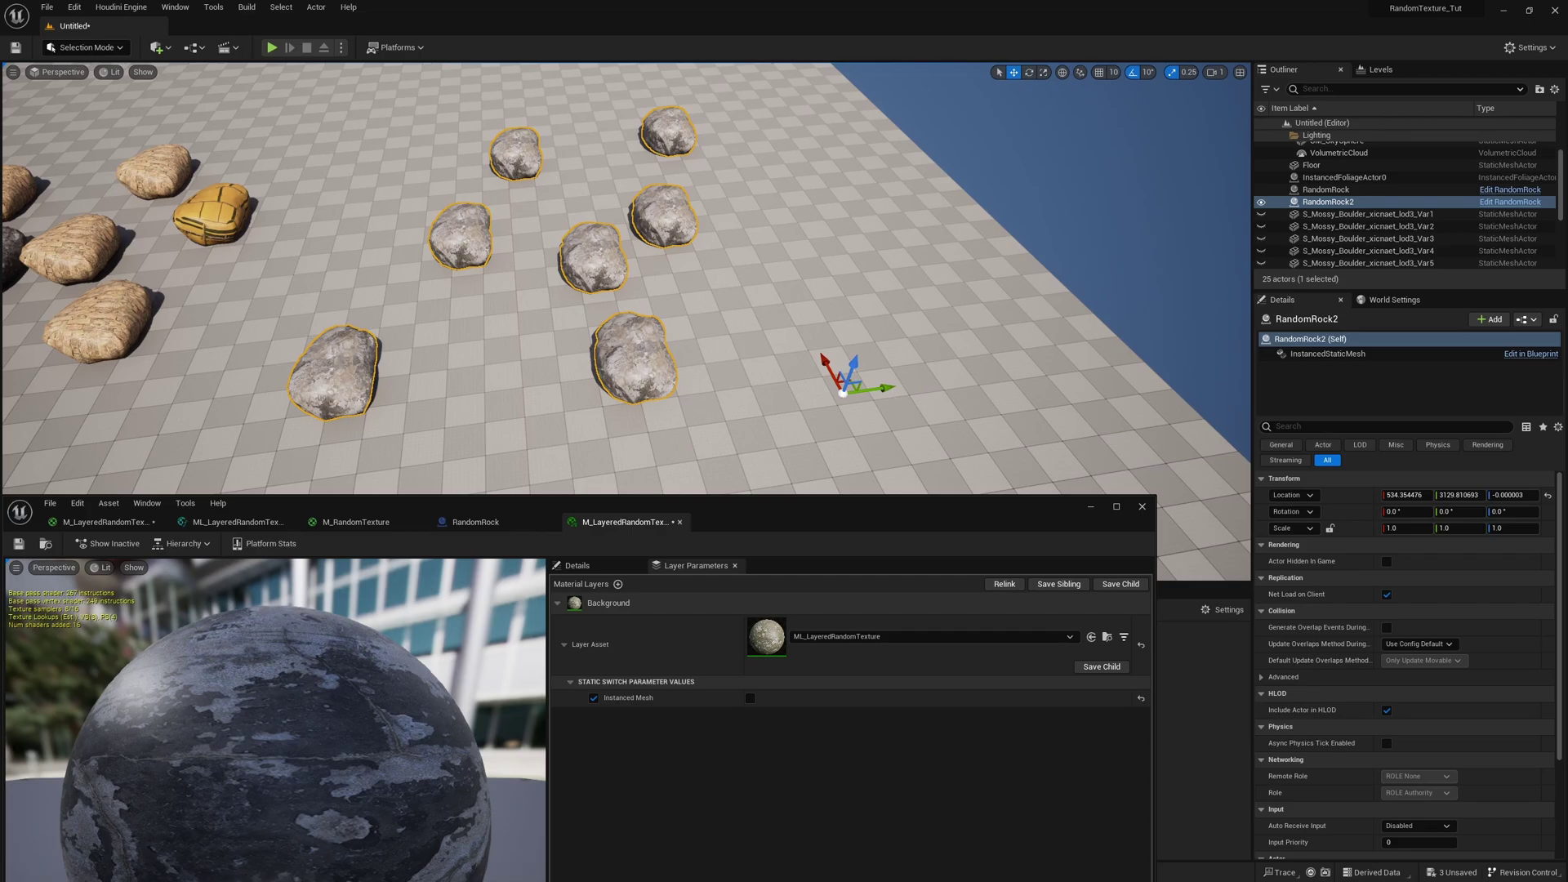
pyautogui.moveTo(888, 390); pyautogui.dragTo(913, 382)
pyautogui.click(750, 697)
pyautogui.moveTo(909, 384); pyautogui.dragTo(921, 383)
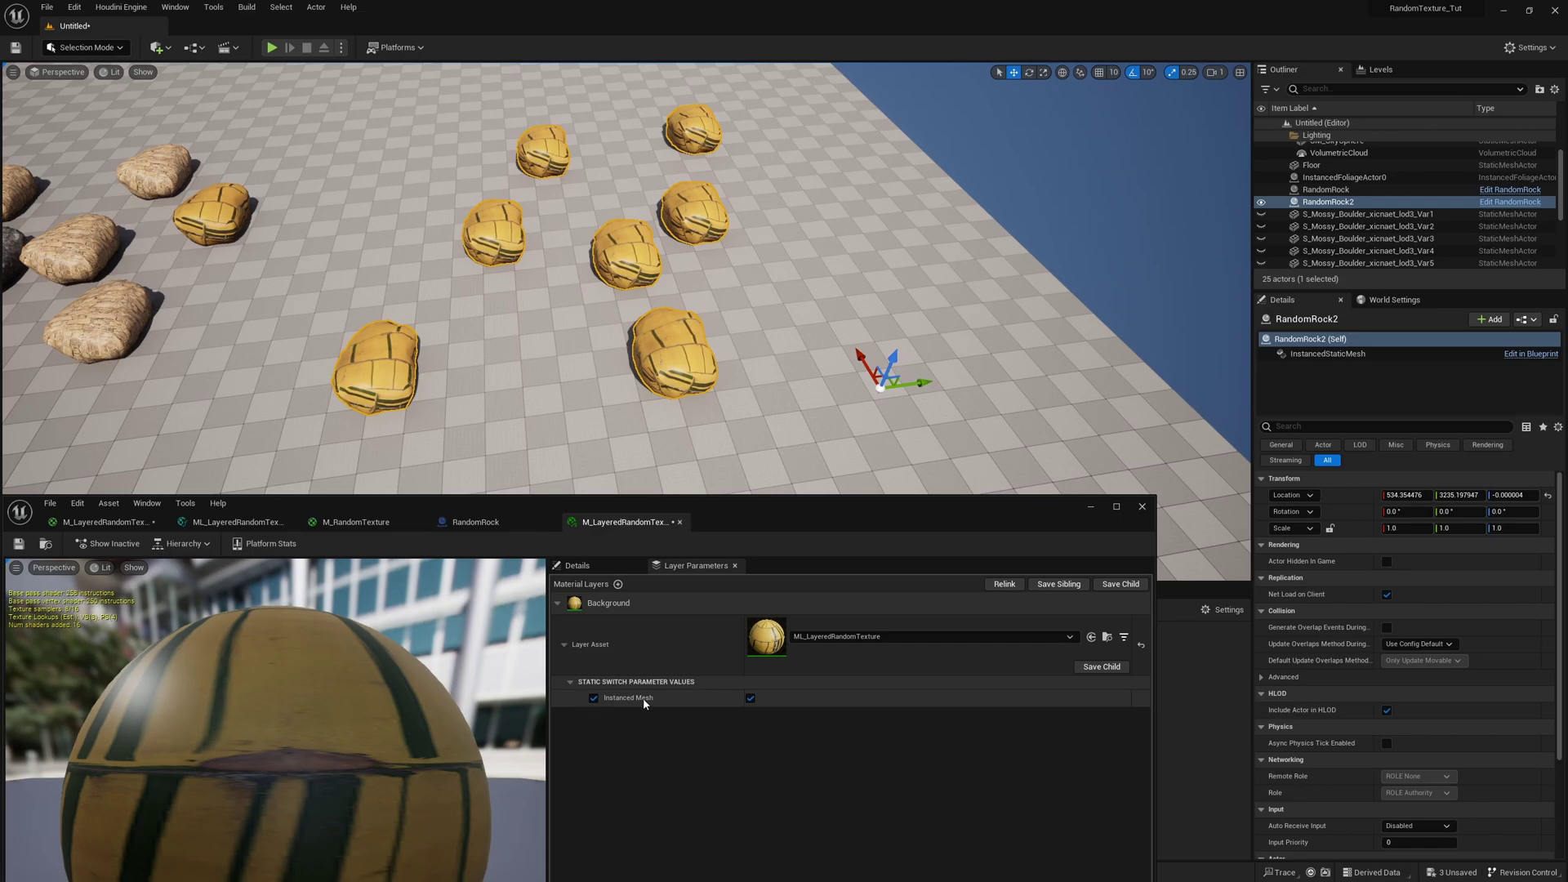
# - Examine the PerInstanceRandom and Object Position branches in ML_LayeredRandomTexture, sliding RandomRock2 along Y to compare the boulders' textures
pyautogui.moveTo(738, 518); pyautogui.dragTo(929, 460)
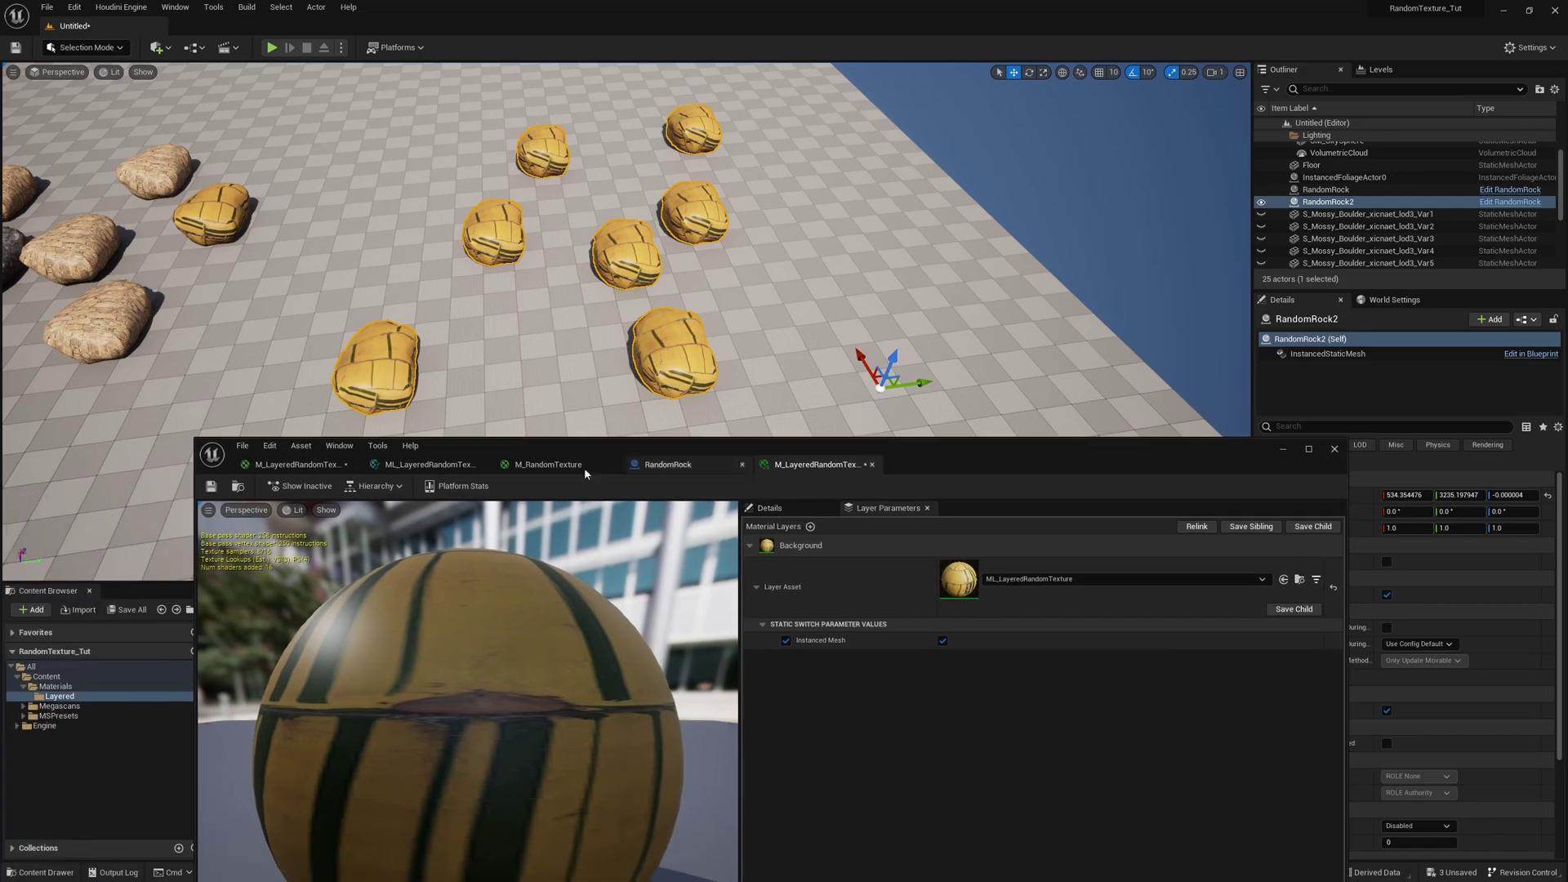
pyautogui.click(454, 469)
pyautogui.moveTo(864, 750); pyautogui.dragTo(1224, 747, button='right')
pyautogui.moveTo(613, 570); pyautogui.dragTo(850, 618)
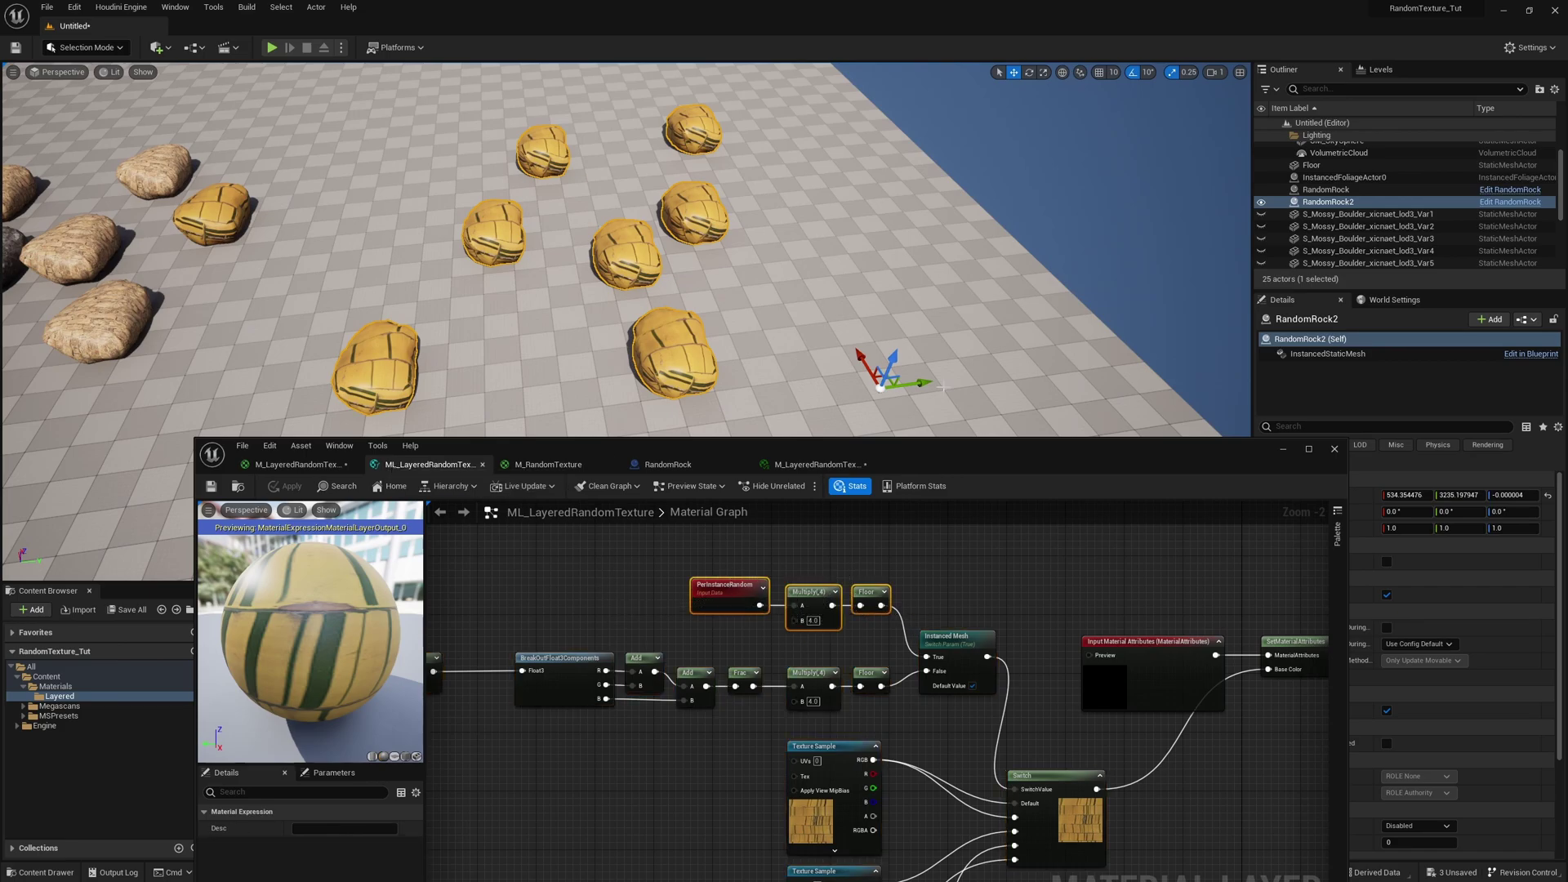
pyautogui.moveTo(485, 677); pyautogui.dragTo(640, 701, button='right')
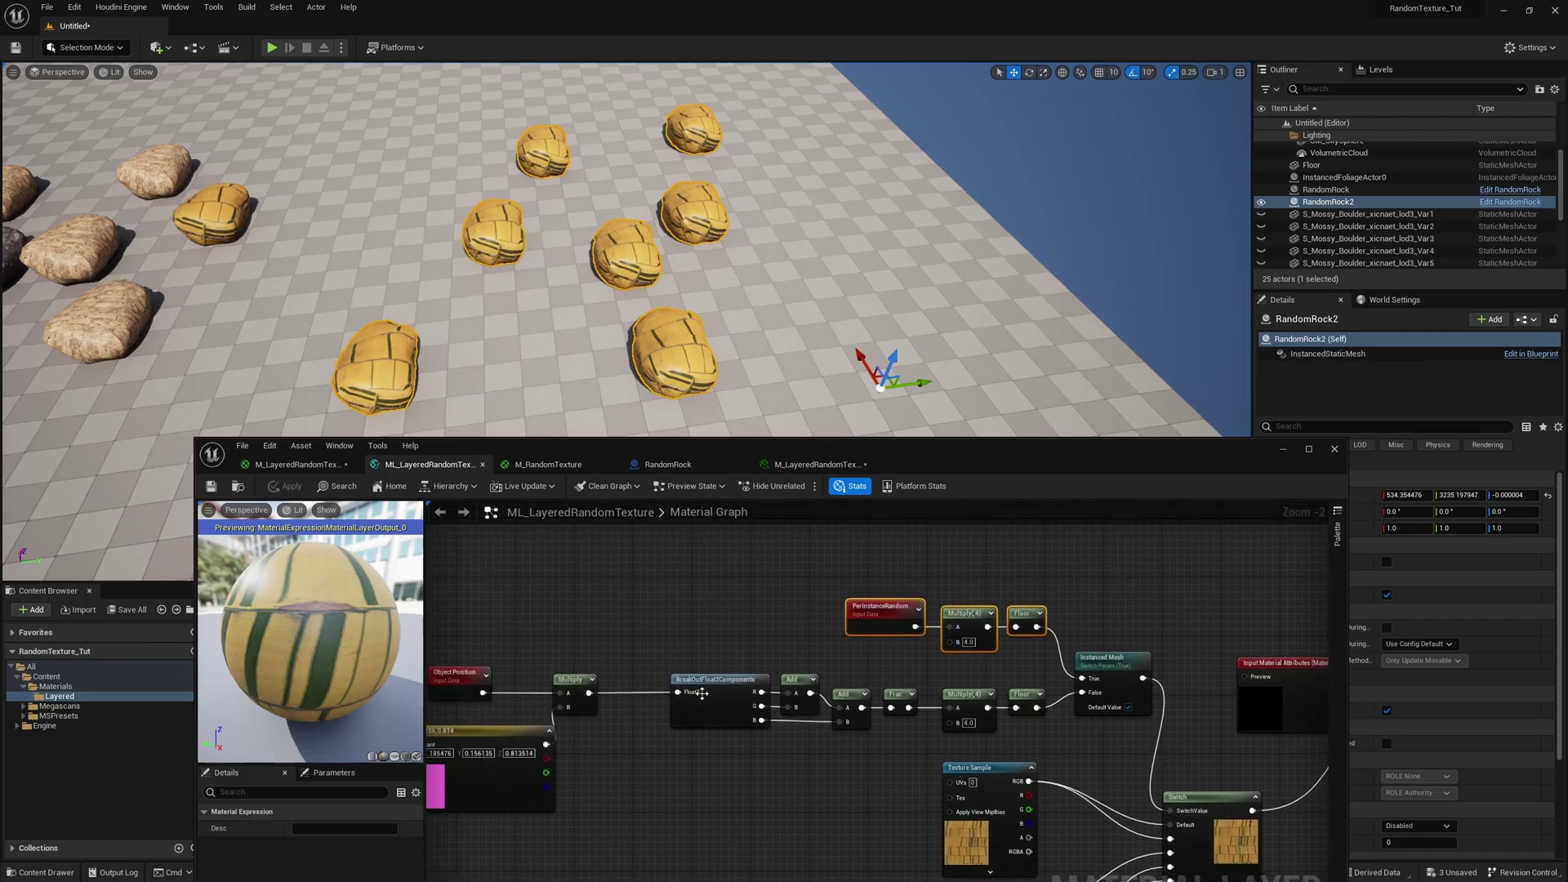
pyautogui.moveTo(562, 653); pyautogui.dragTo(725, 654, button='right')
pyautogui.moveTo(743, 632); pyautogui.dragTo(595, 814)
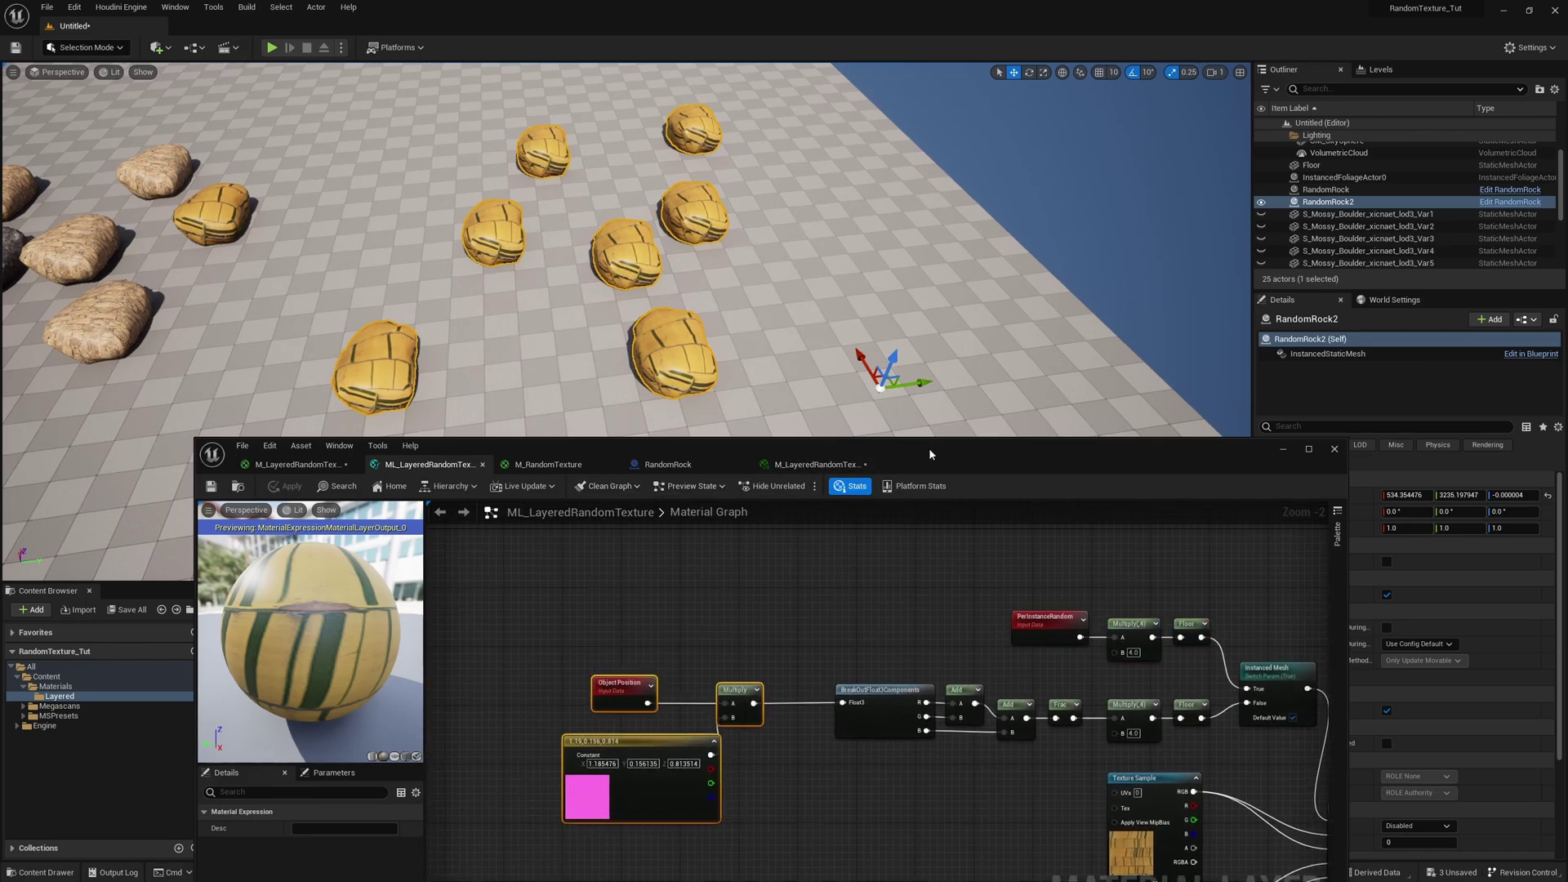
pyautogui.moveTo(929, 449); pyautogui.dragTo(916, 500)
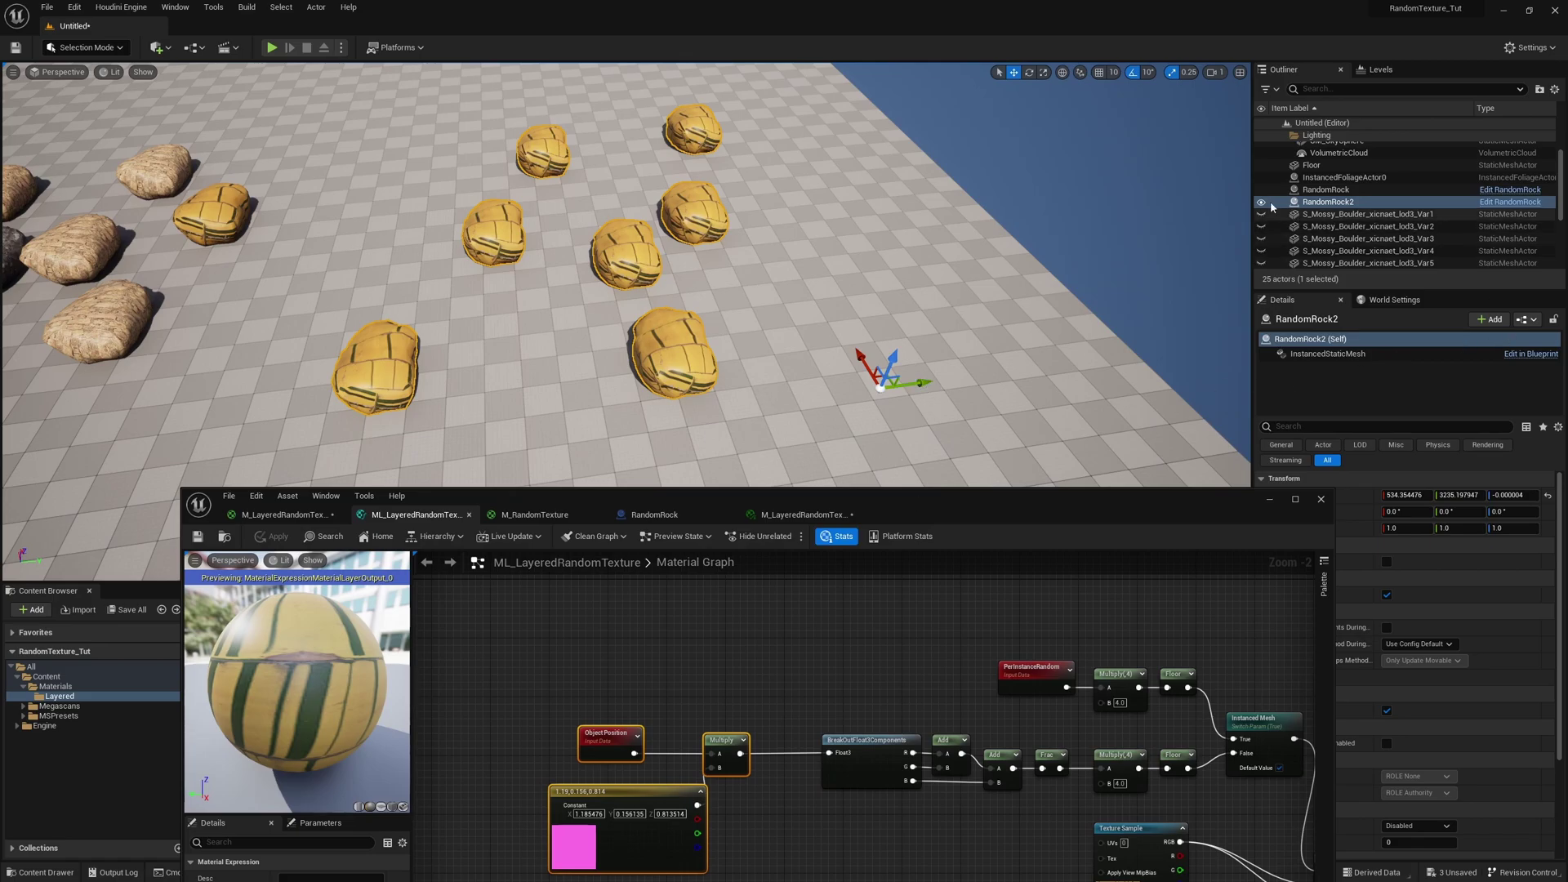
pyautogui.moveTo(928, 381); pyautogui.dragTo(911, 384)
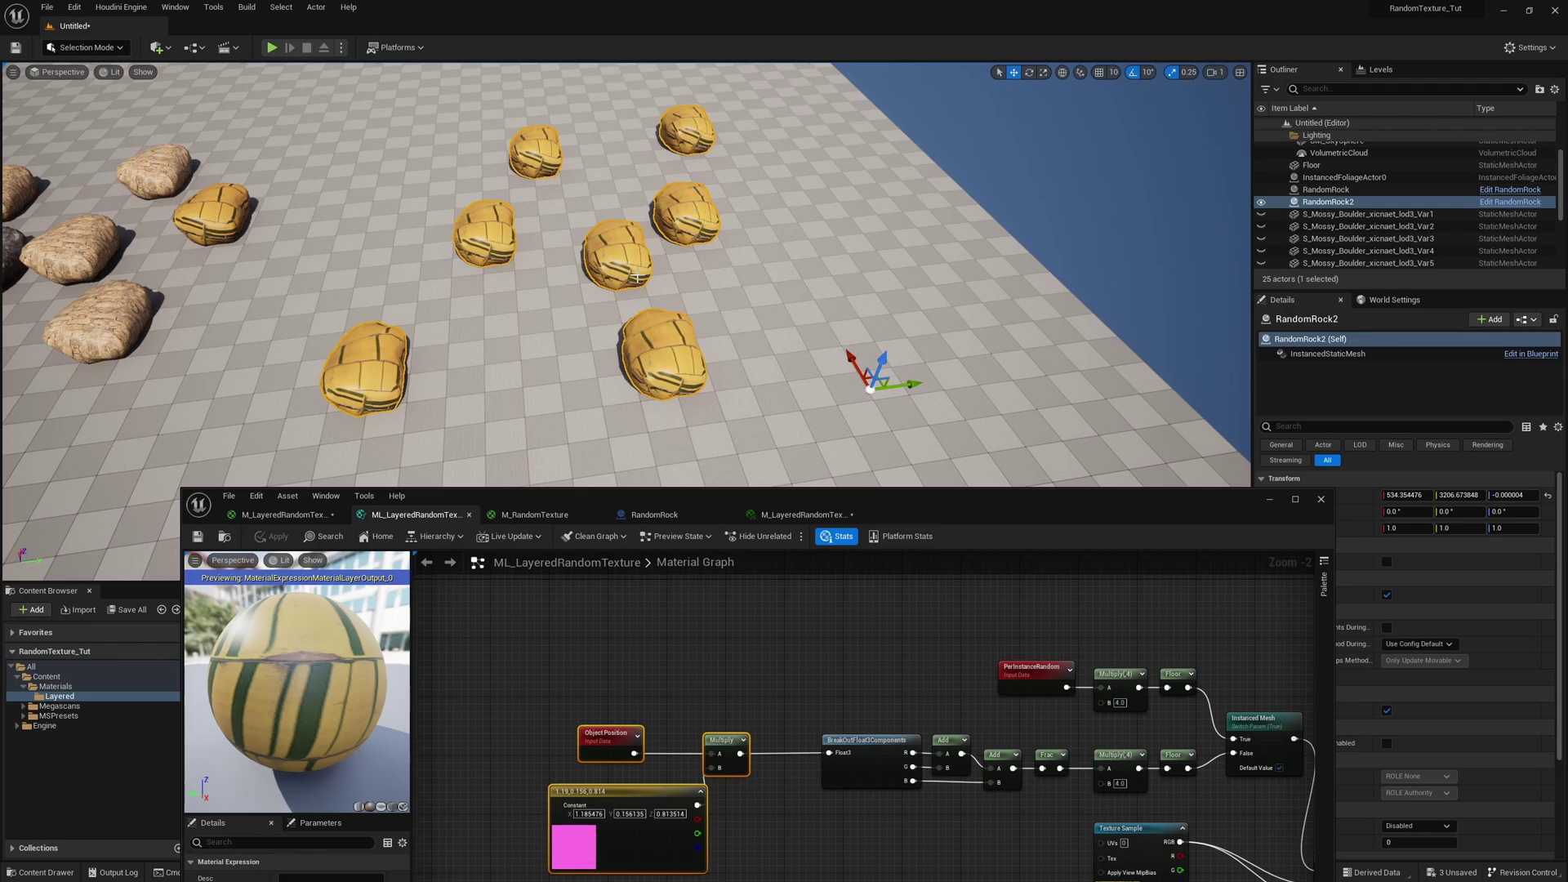
pyautogui.moveTo(991, 512); pyautogui.dragTo(915, 427)
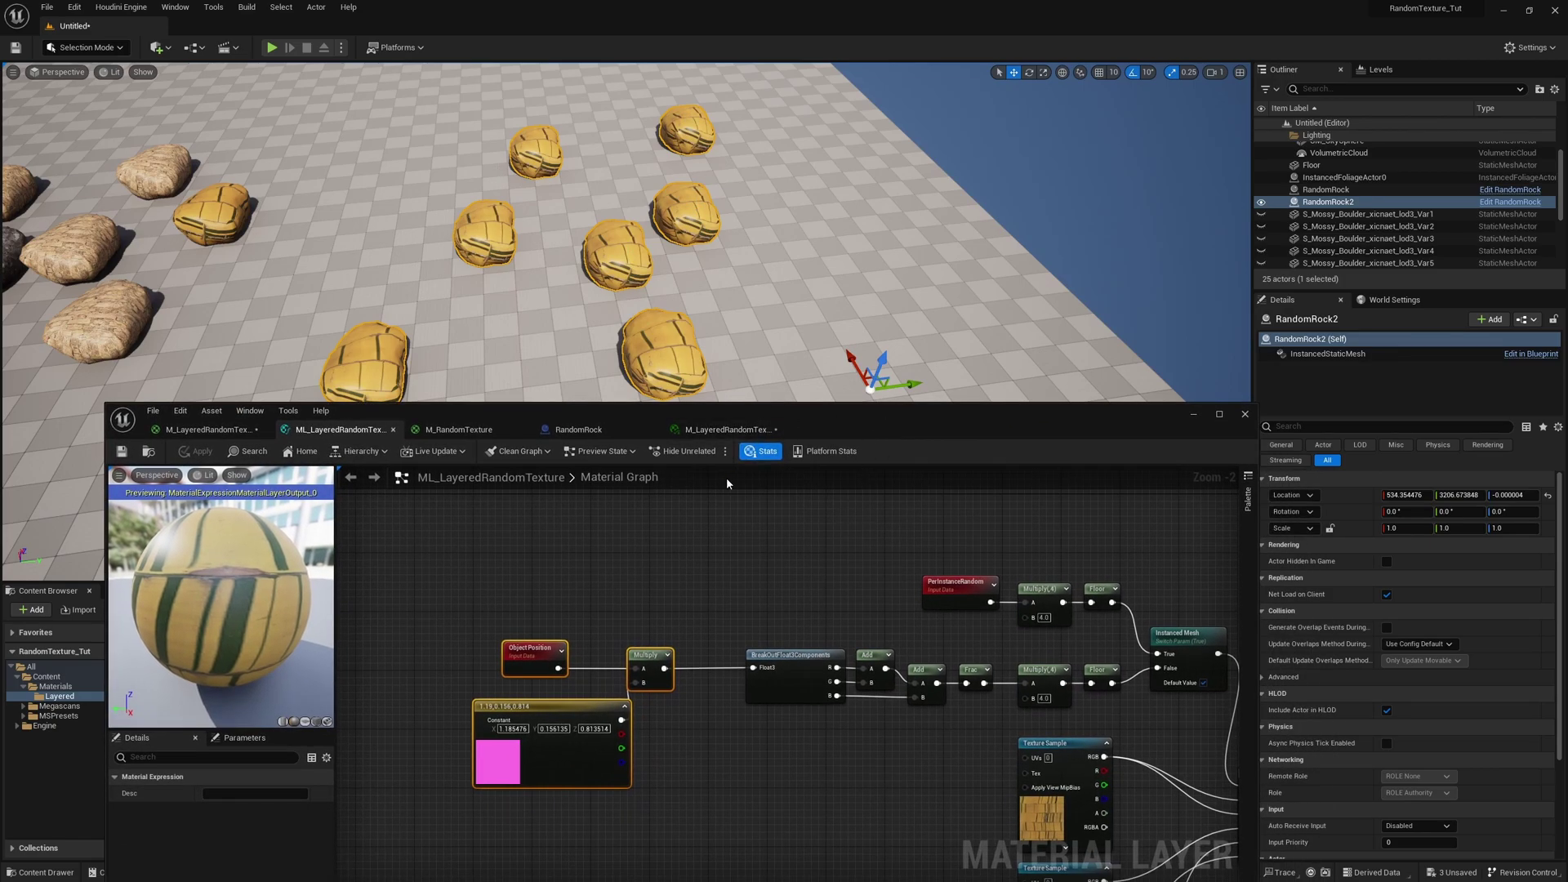
pyautogui.moveTo(861, 431); pyautogui.dragTo(839, 462)
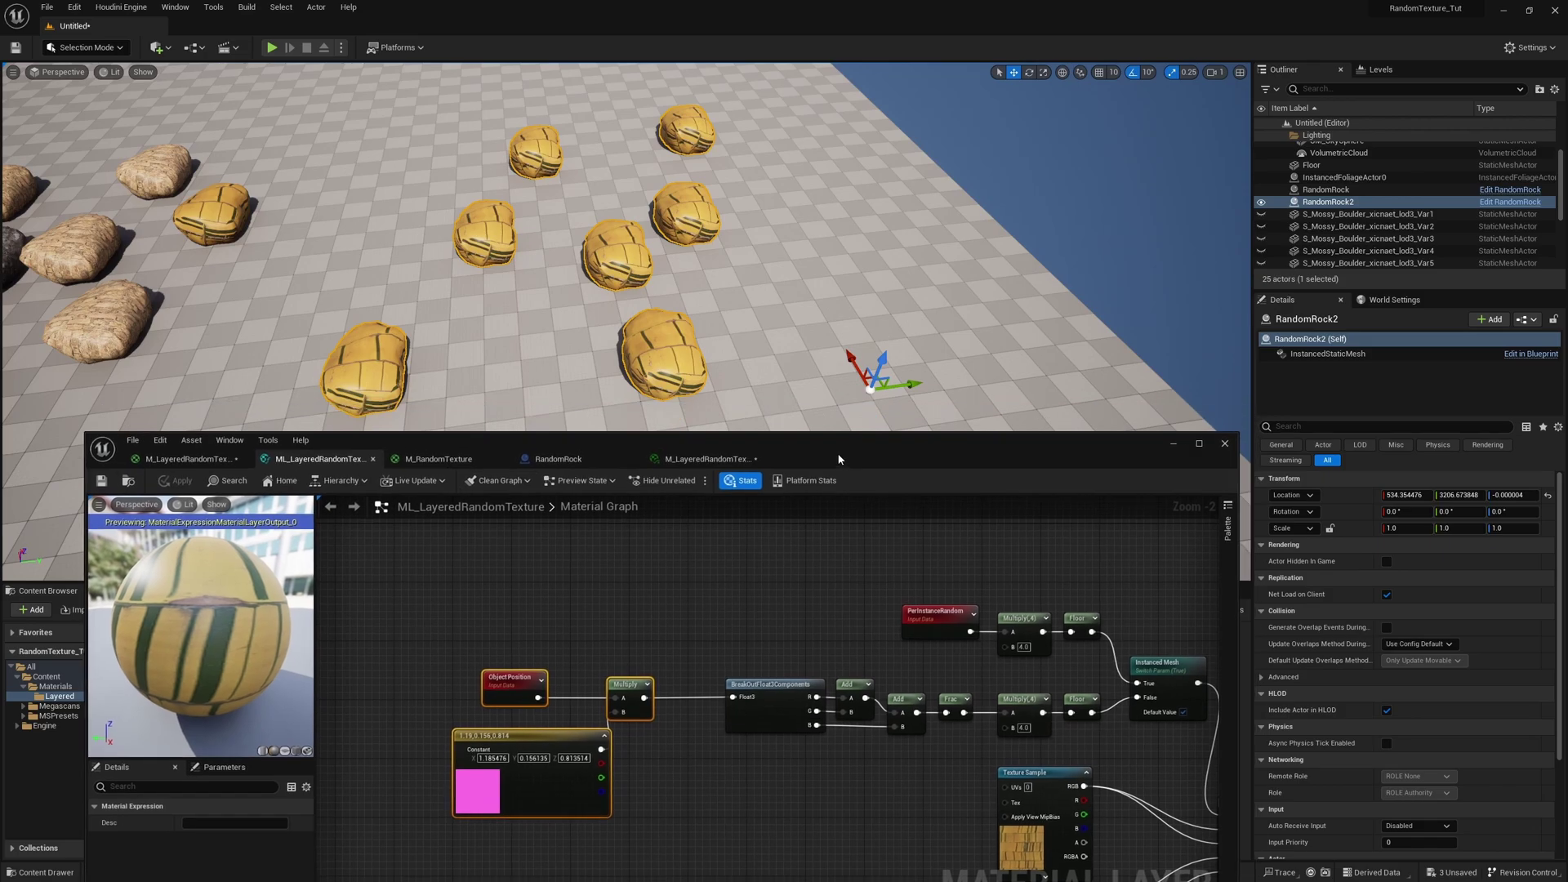
# - Delete the Object Position node branch and the Instanced Mesh switch from ML_LayeredRandomTexture
pyautogui.scroll(-2, 820, 614)
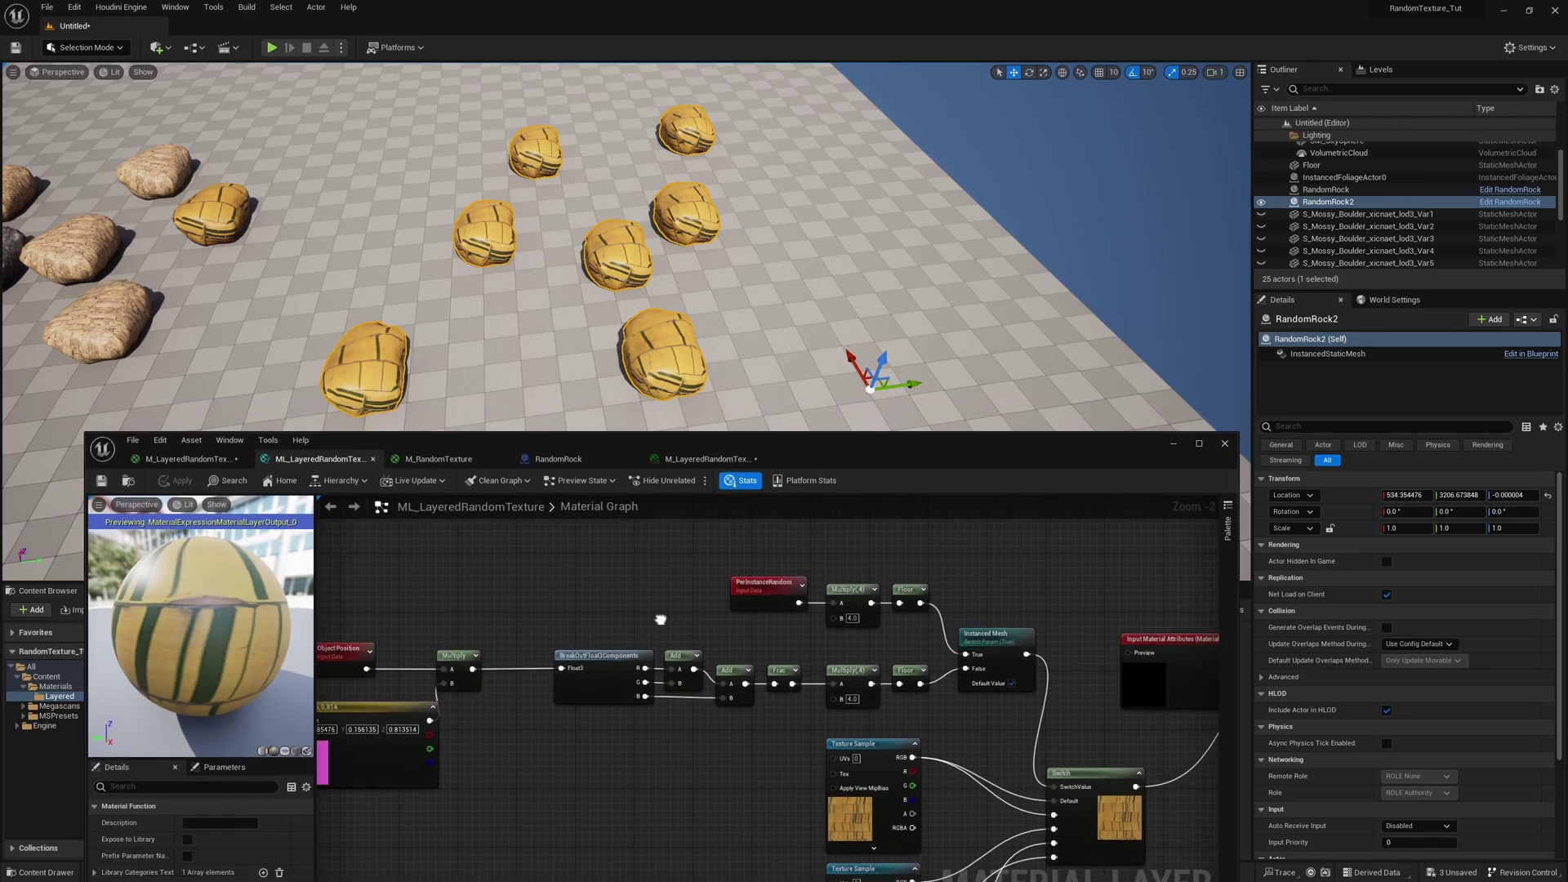
pyautogui.scroll(2, 844, 707)
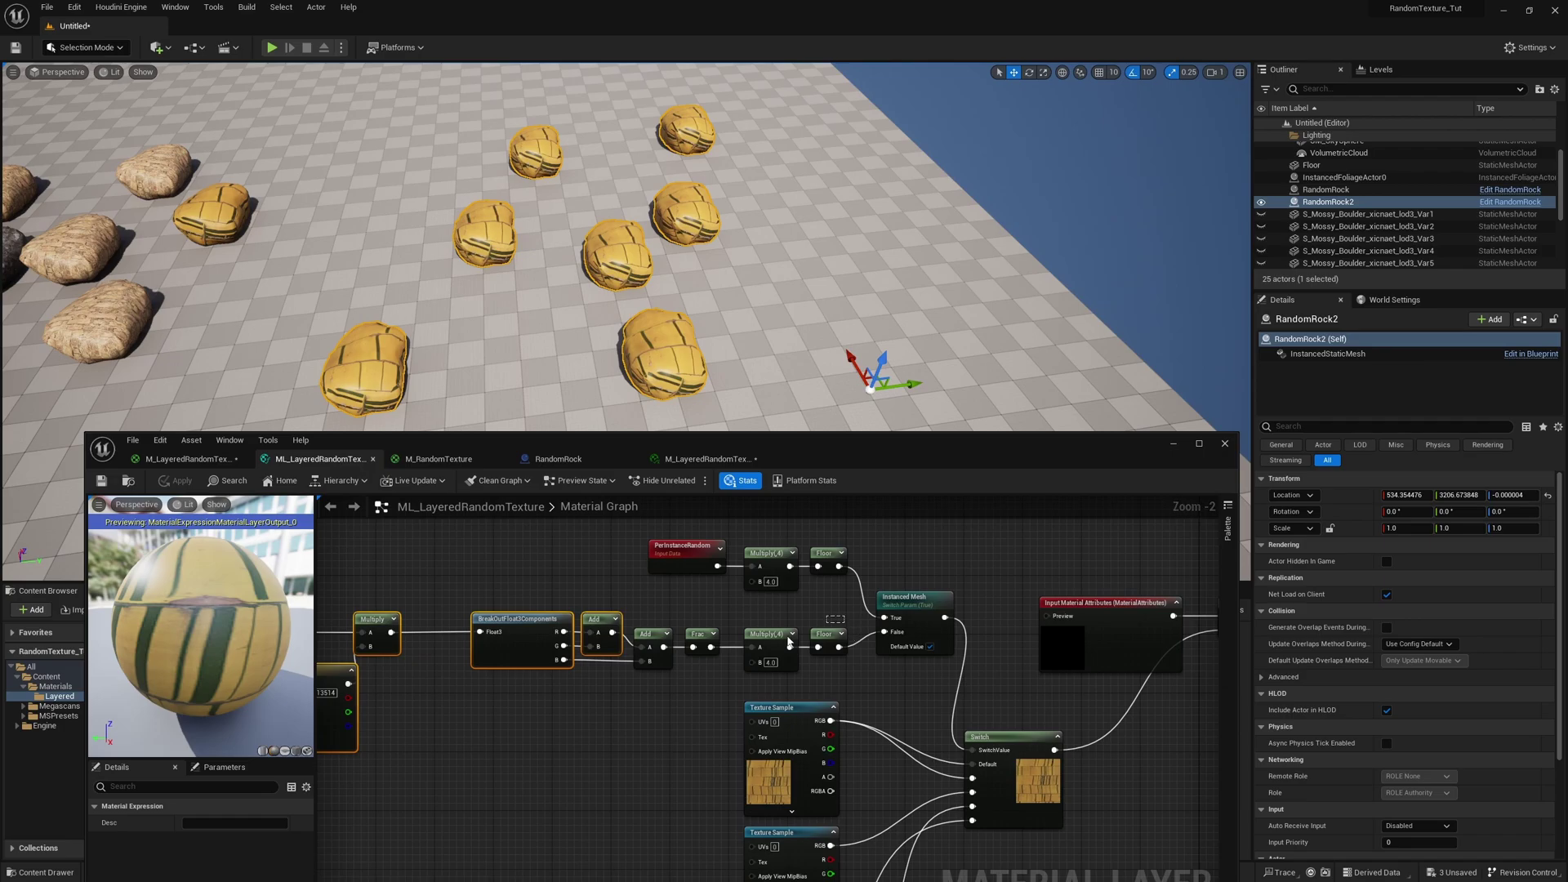
pyautogui.press('Delete')
pyautogui.click(908, 598)
pyautogui.press('Delete')
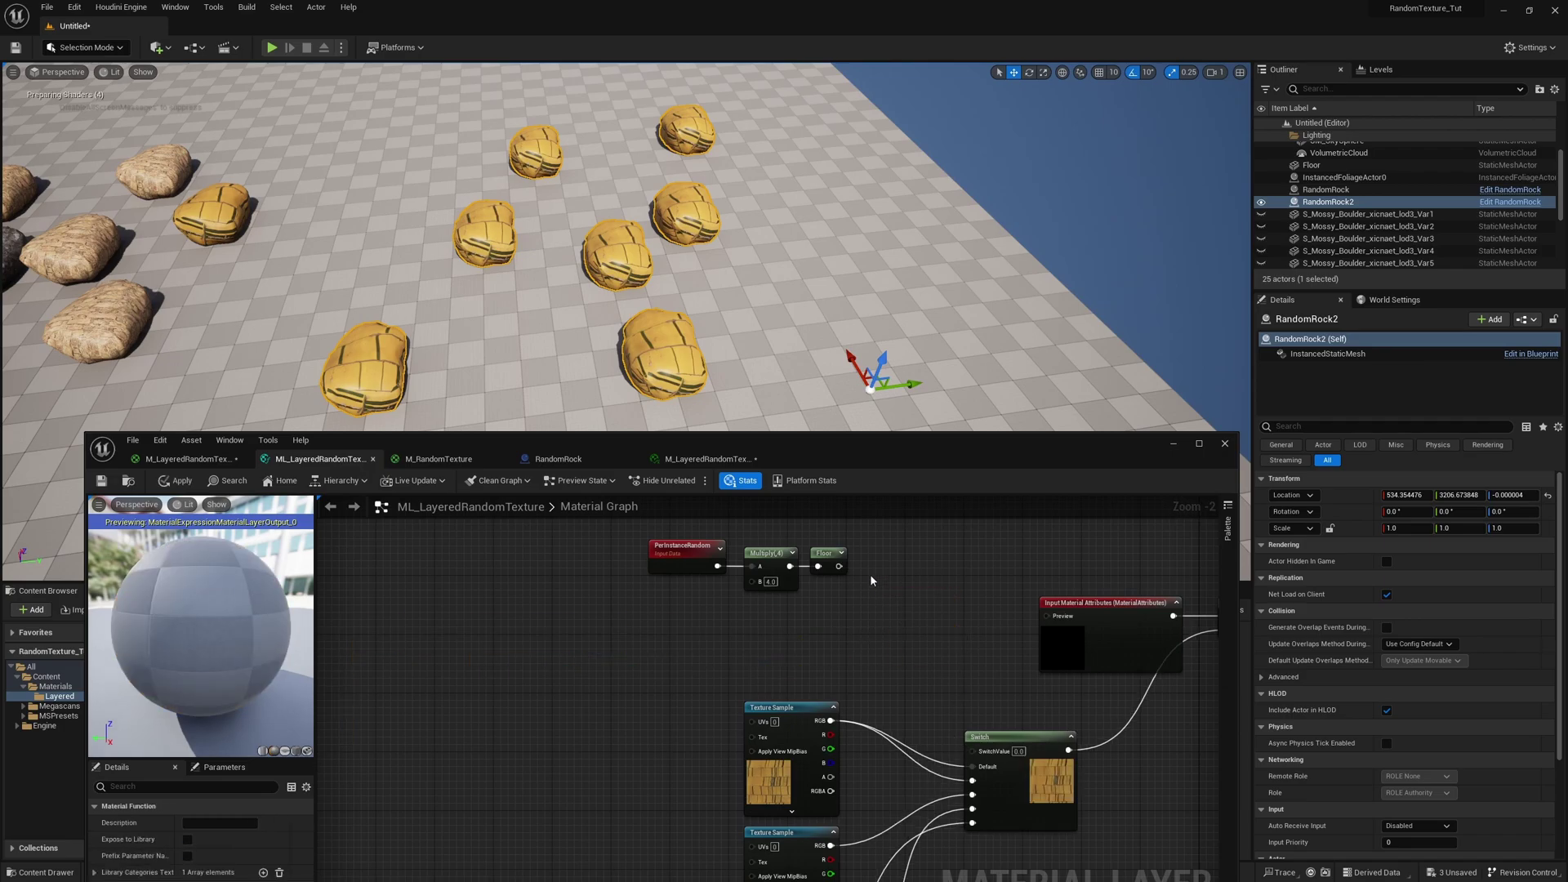
# - Disconnect the PerInstanceRandom node from the Multiply node and move it from ML_LayeredRandomTexture into M_LayeredRandomTexture
pyautogui.keyDown('alt'); pyautogui.click(716, 566); pyautogui.keyUp('alt')
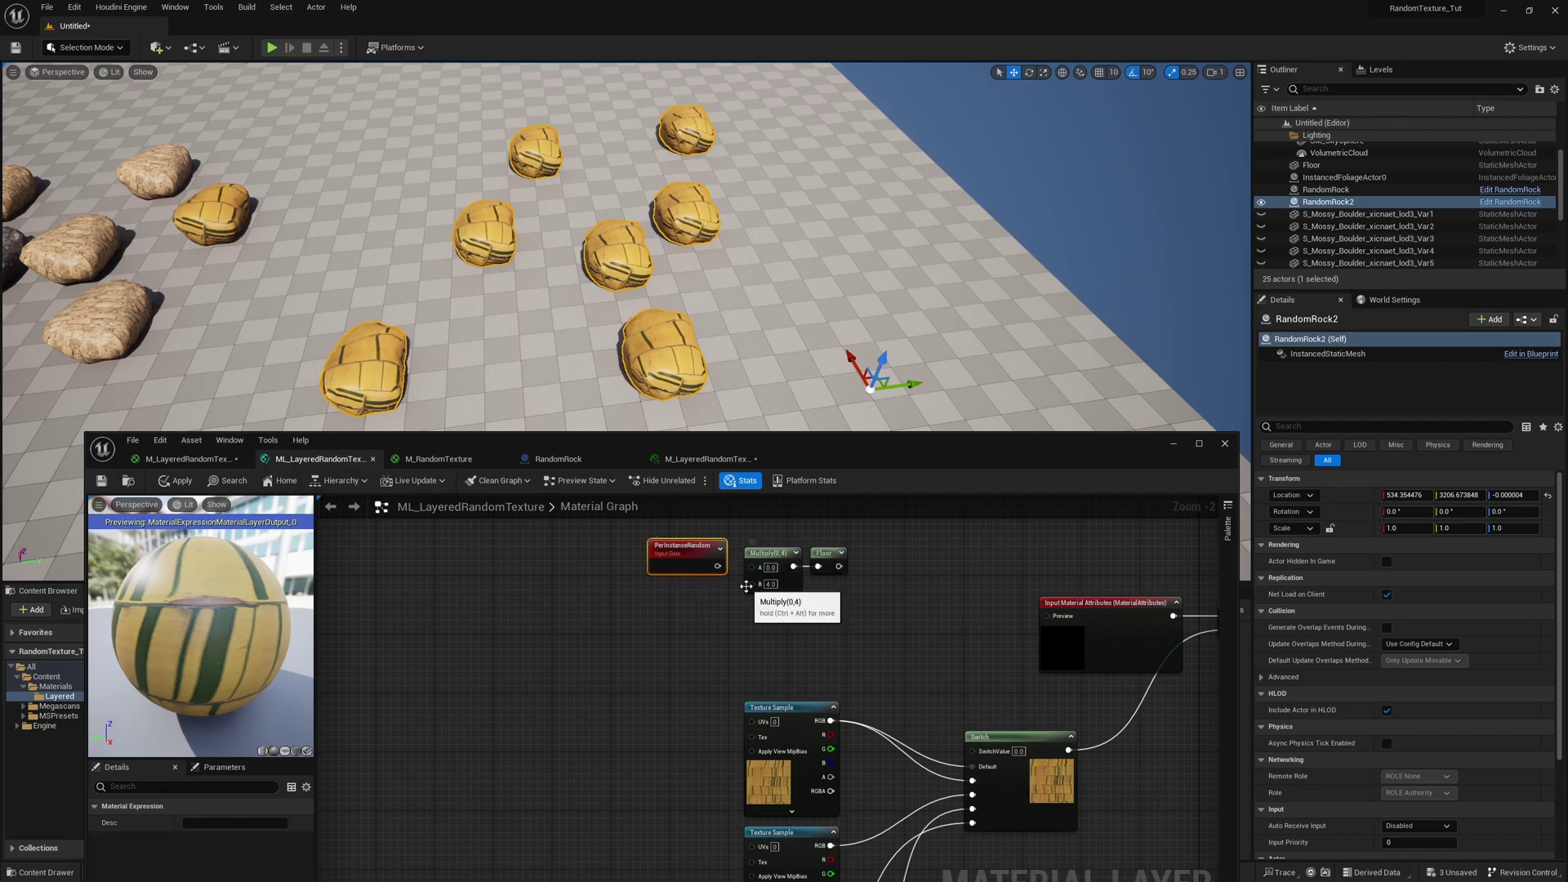
pyautogui.press('Delete')
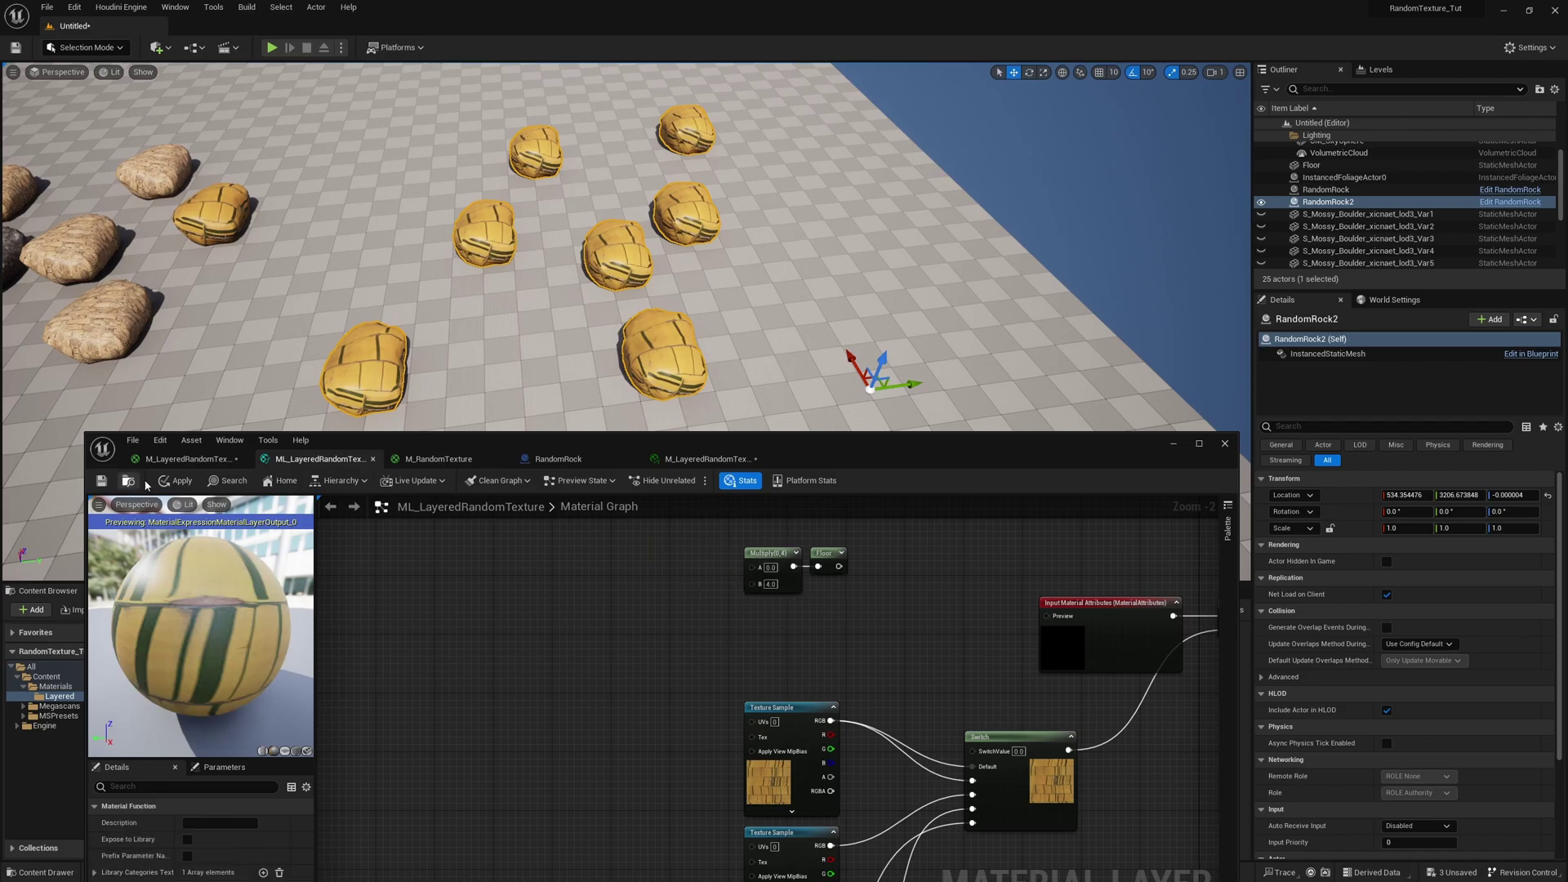
pyautogui.click(188, 459)
pyautogui.hotkey('ctrl', 'v')
# - Insert a SetMaterialAttributes node between Material Attribute Layers and the Material Attributes input of M_LayeredRandomTexture
pyautogui.click(656, 608)
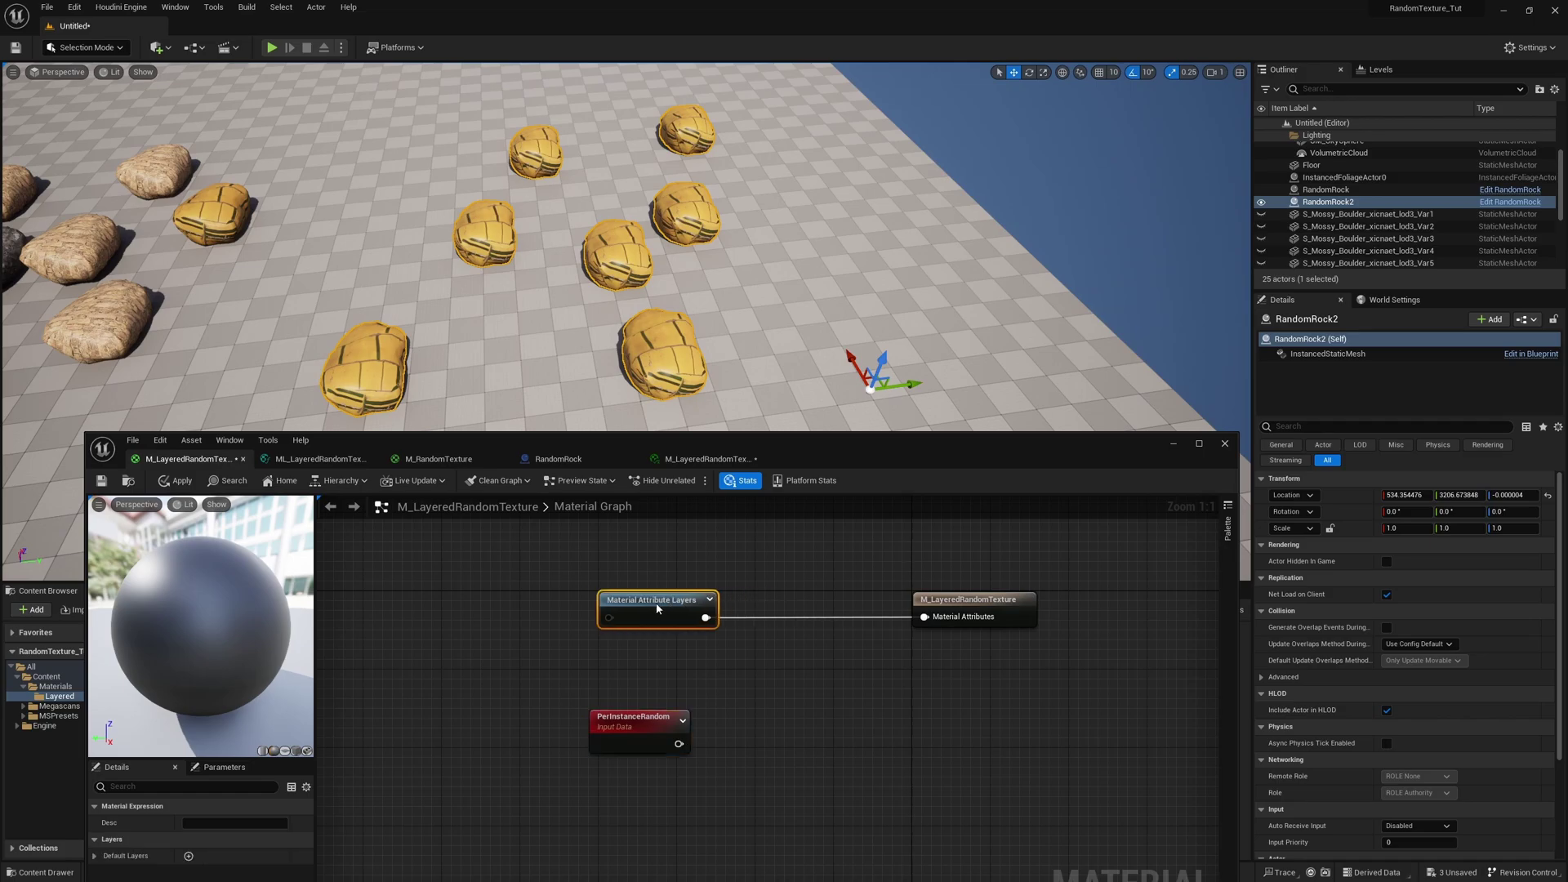
pyautogui.moveTo(655, 608)
pyautogui.mouseDown()
pyautogui.moveTo(636, 598)
pyautogui.moveTo(650, 617)
pyautogui.mouseUp()
pyautogui.rightClick(704, 639)
pyautogui.write('set')
pyautogui.press('Return')
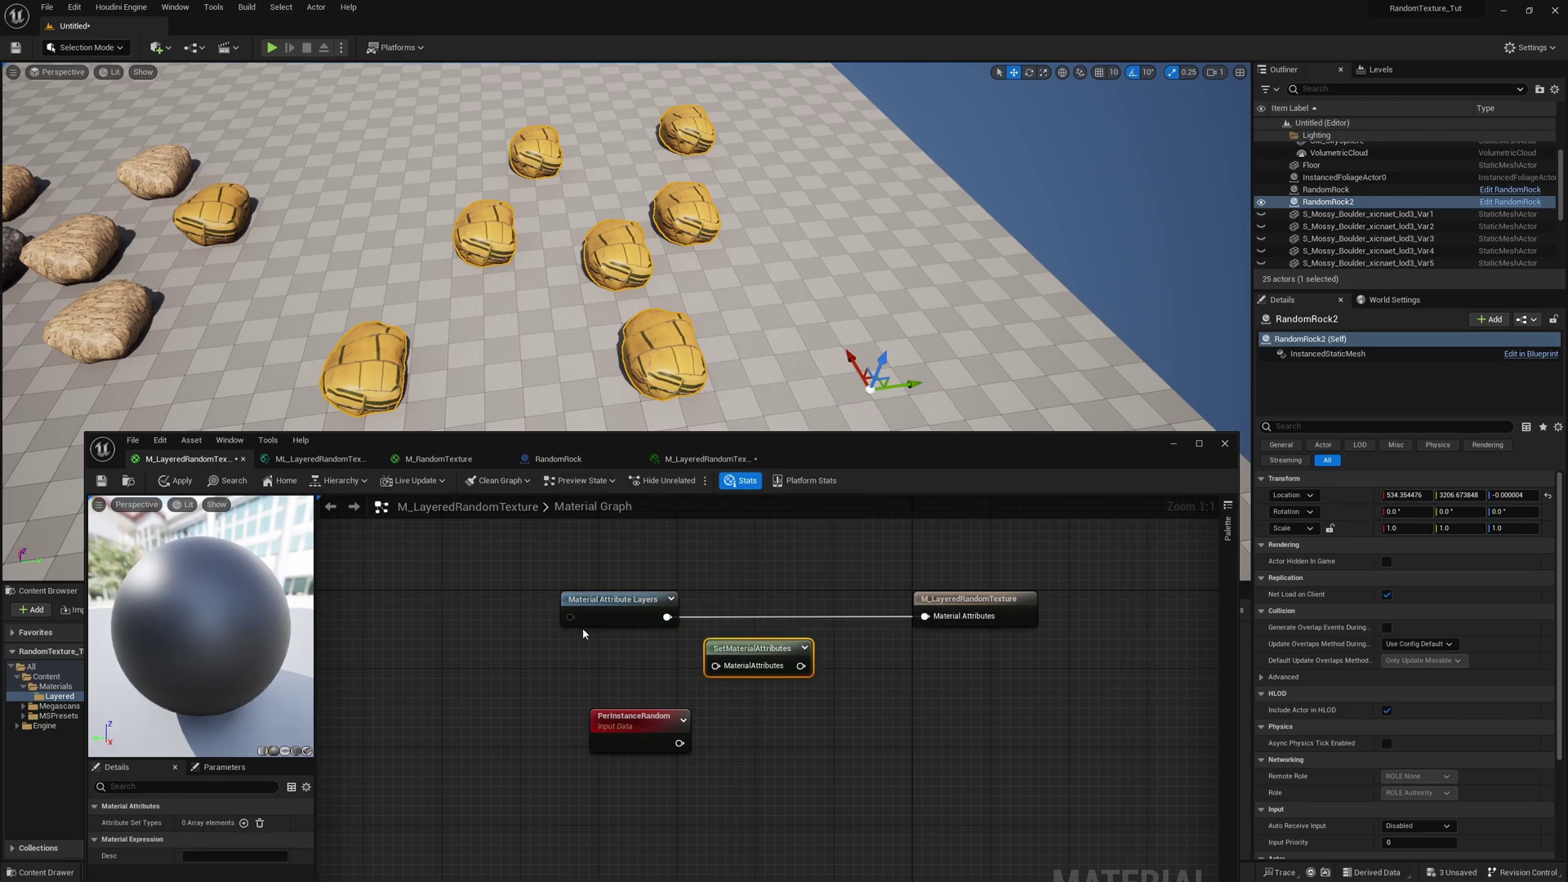
pyautogui.keyDown('ctrl'); pyautogui.moveTo(667, 617); pyautogui.dragTo(801, 665); pyautogui.keyUp('ctrl')
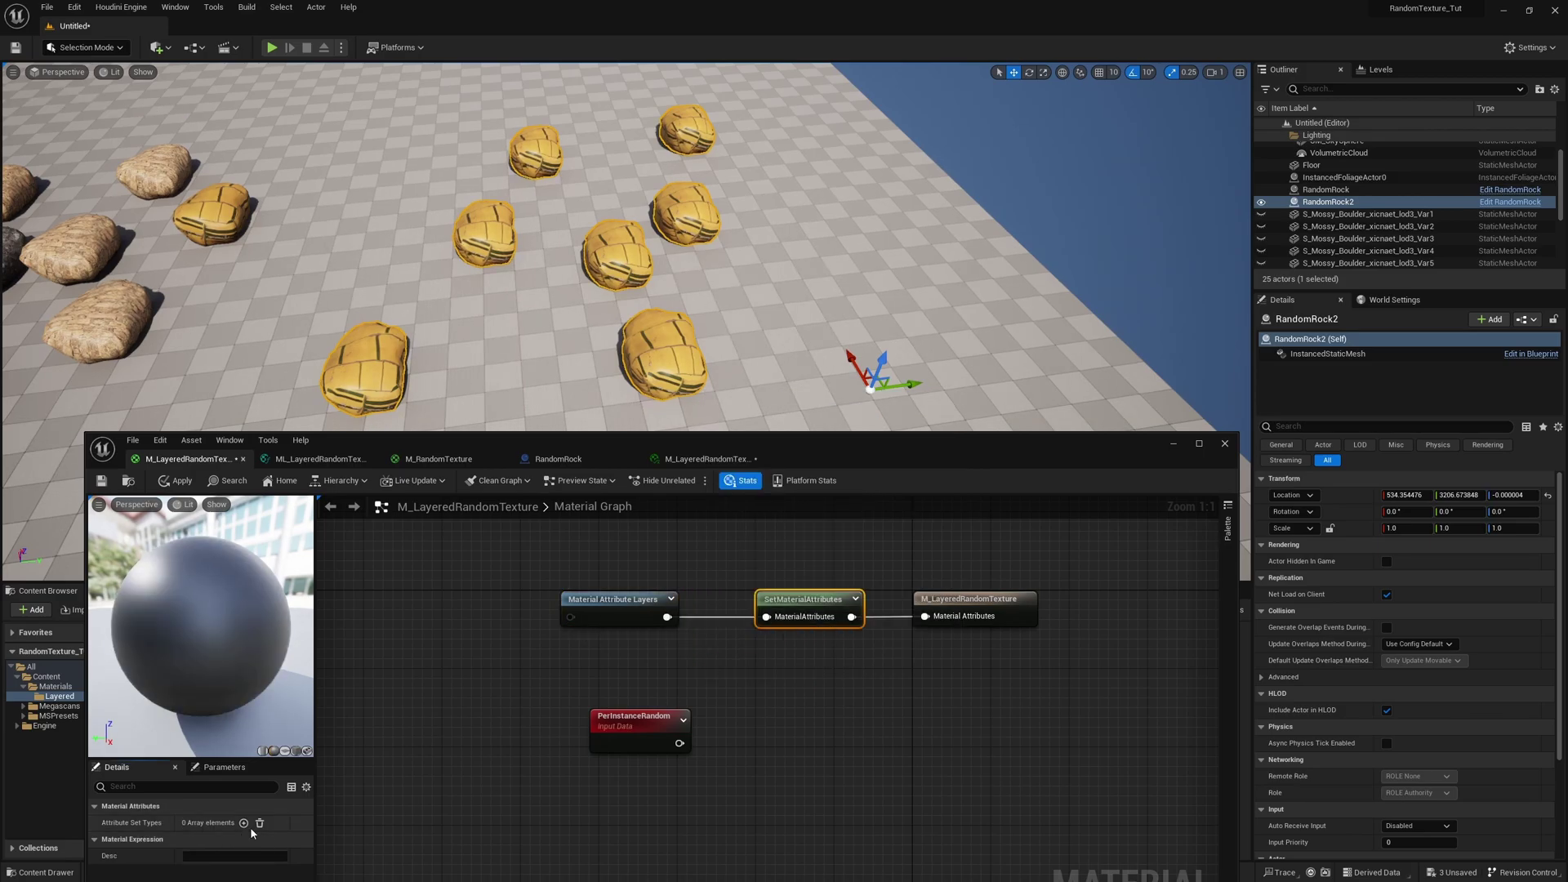
# - Add an attribute to the SetMaterialAttributes node and set its type to CustomizedUV7
pyautogui.click(244, 823)
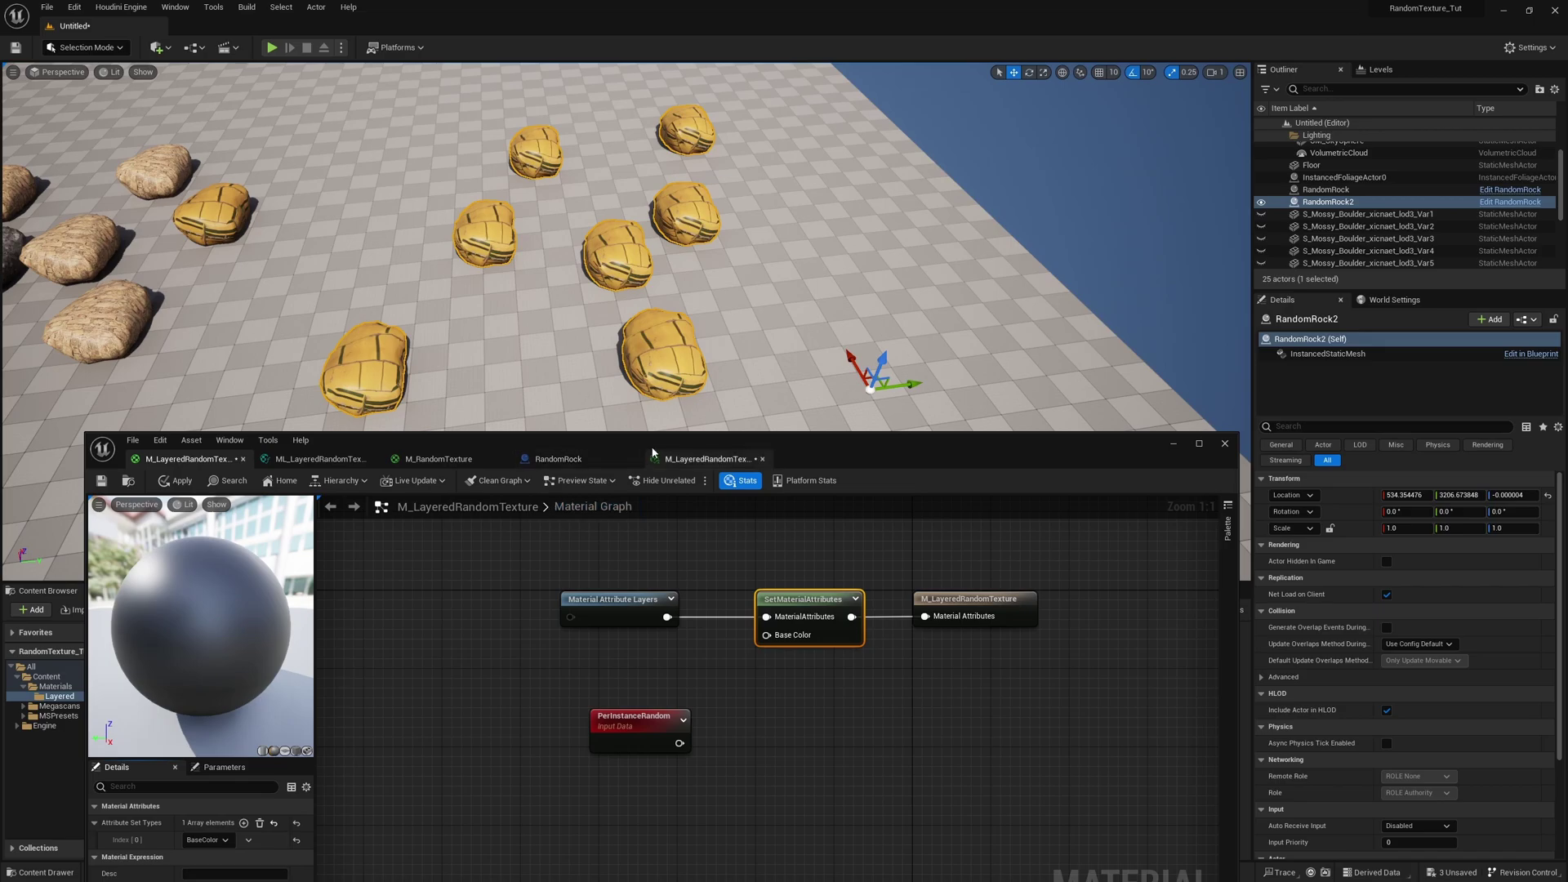
pyautogui.moveTo(741, 434); pyautogui.dragTo(729, 332)
pyautogui.click(212, 739)
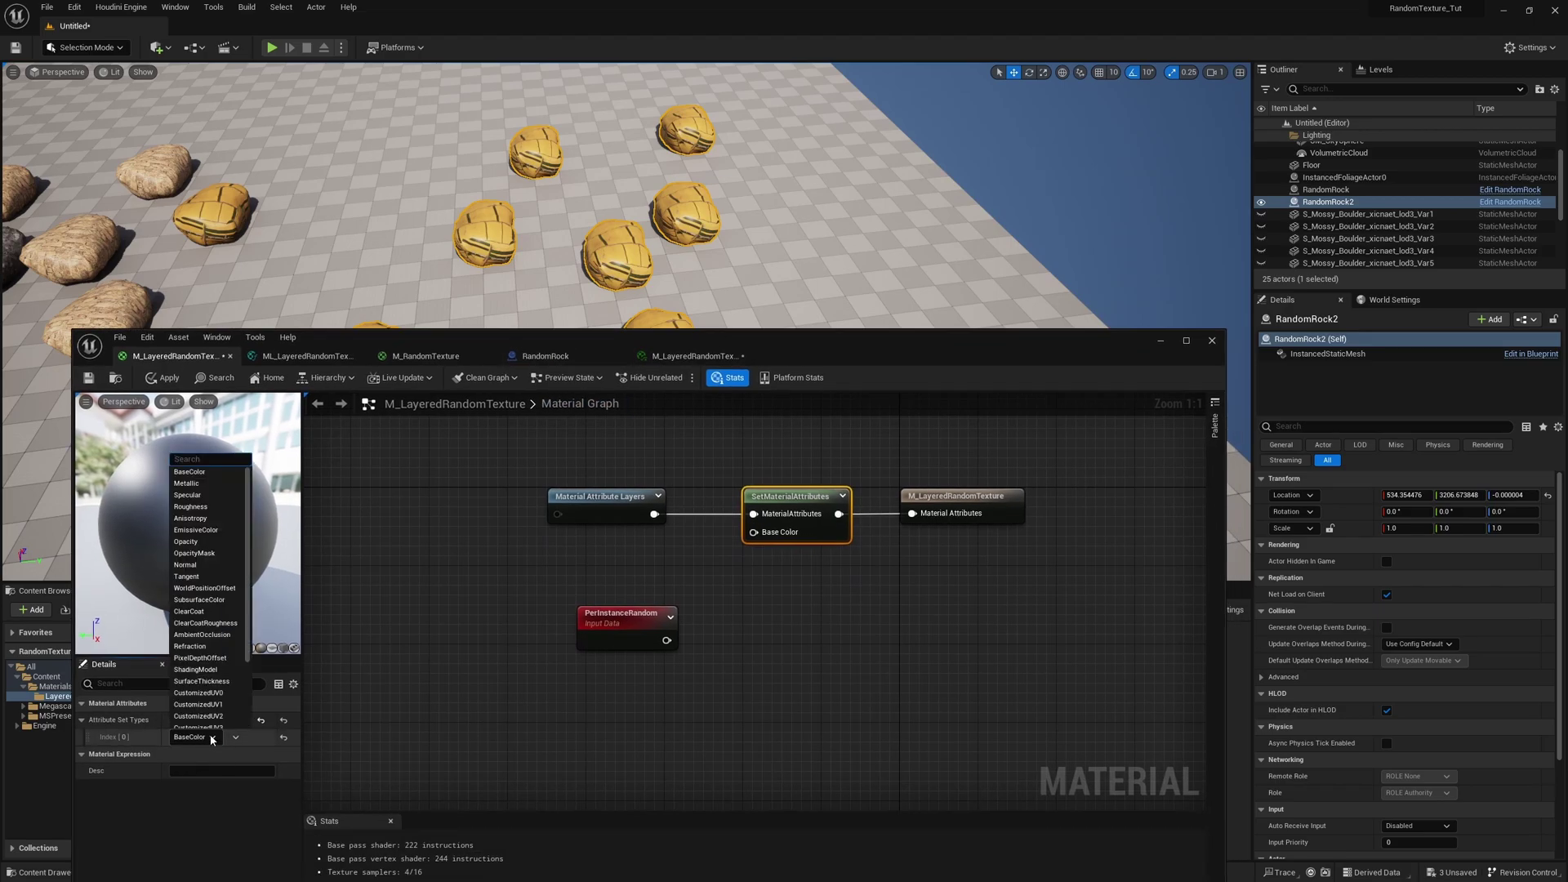
pyautogui.scroll(-3, 204, 678)
pyautogui.click(200, 708)
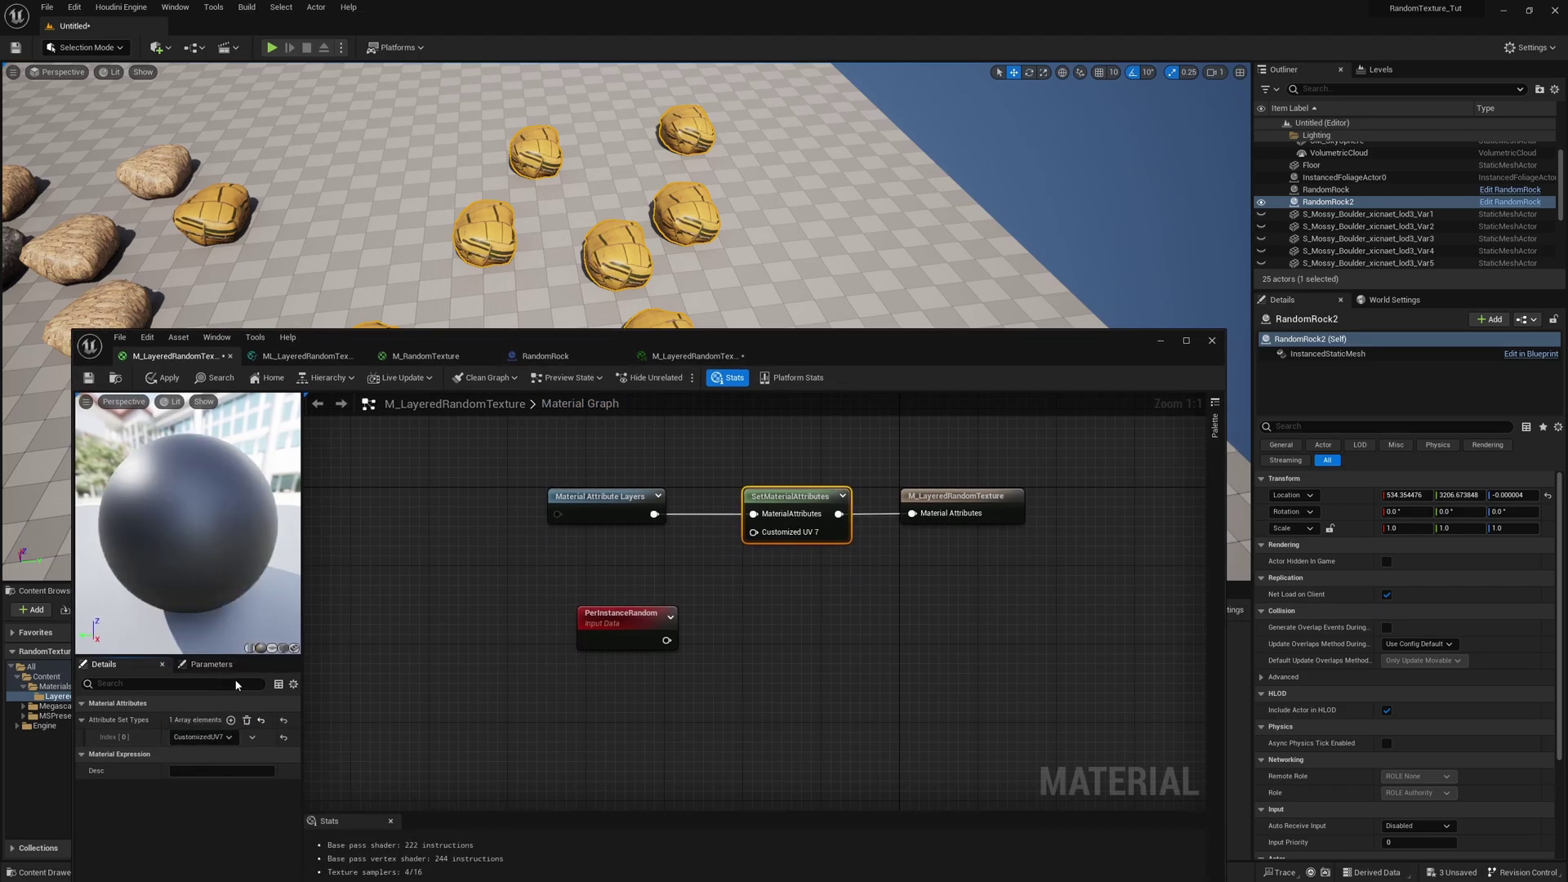
# - Add an Append node combining PerInstanceRandom as A with a constant of 0.0 as B
pyautogui.moveTo(621, 613); pyautogui.dragTo(663, 570)
pyautogui.write('append')
pyautogui.press('Up')
pyautogui.press('Return')
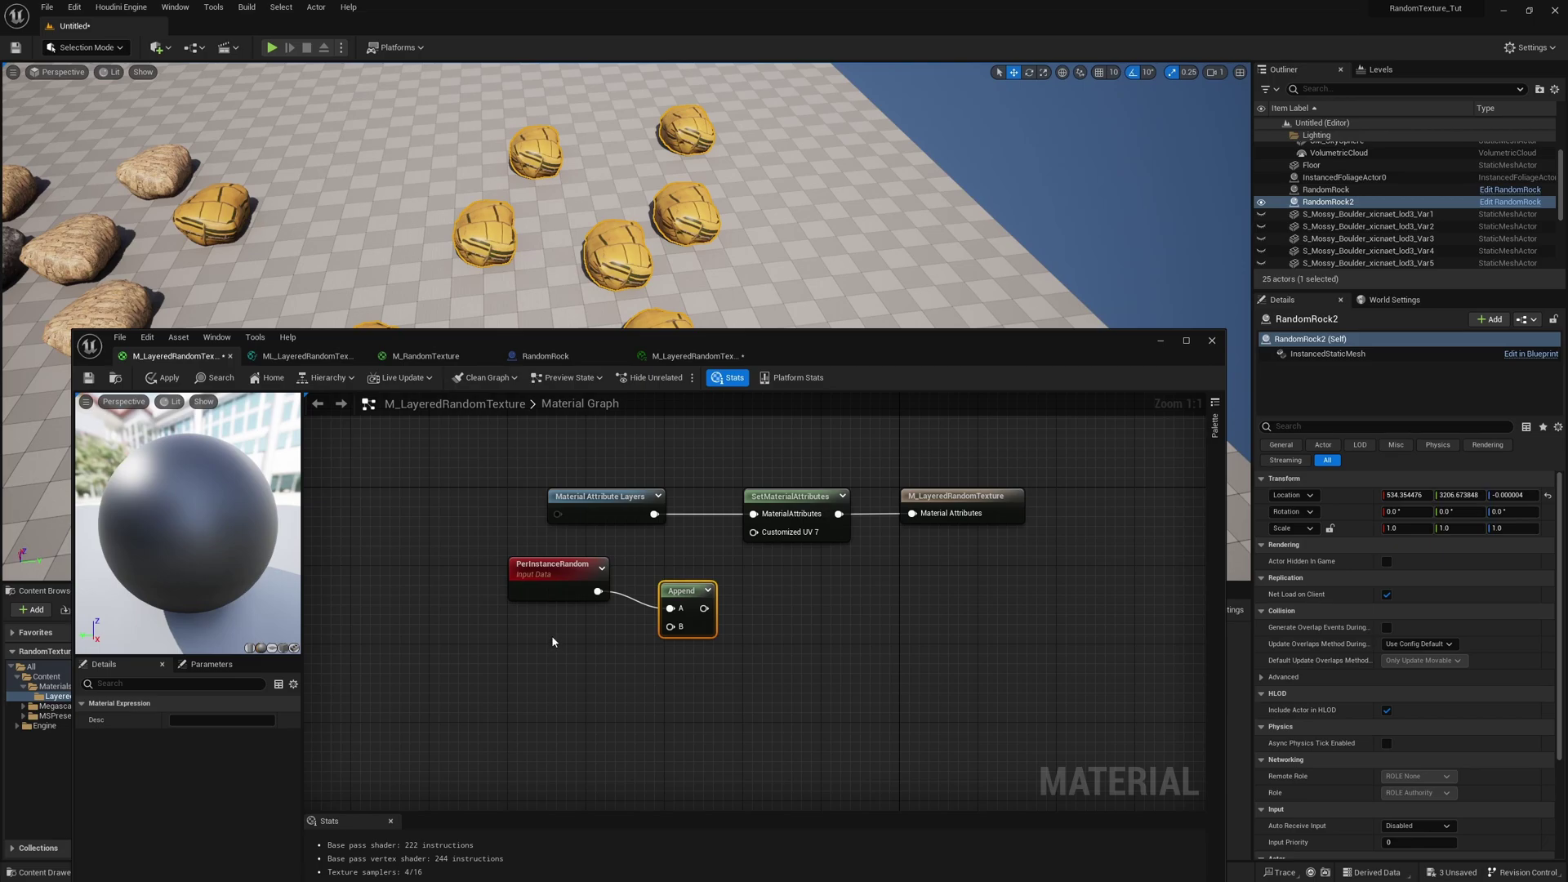
pyautogui.click(553, 640)
pyautogui.moveTo(670, 627); pyautogui.dragTo(624, 663)
# - Connect the Append output to Customized UV 7, tidy the node positions, and save M_LayeredRandomTexture
pyautogui.moveTo(712, 609); pyautogui.dragTo(753, 533)
pyautogui.click(576, 581)
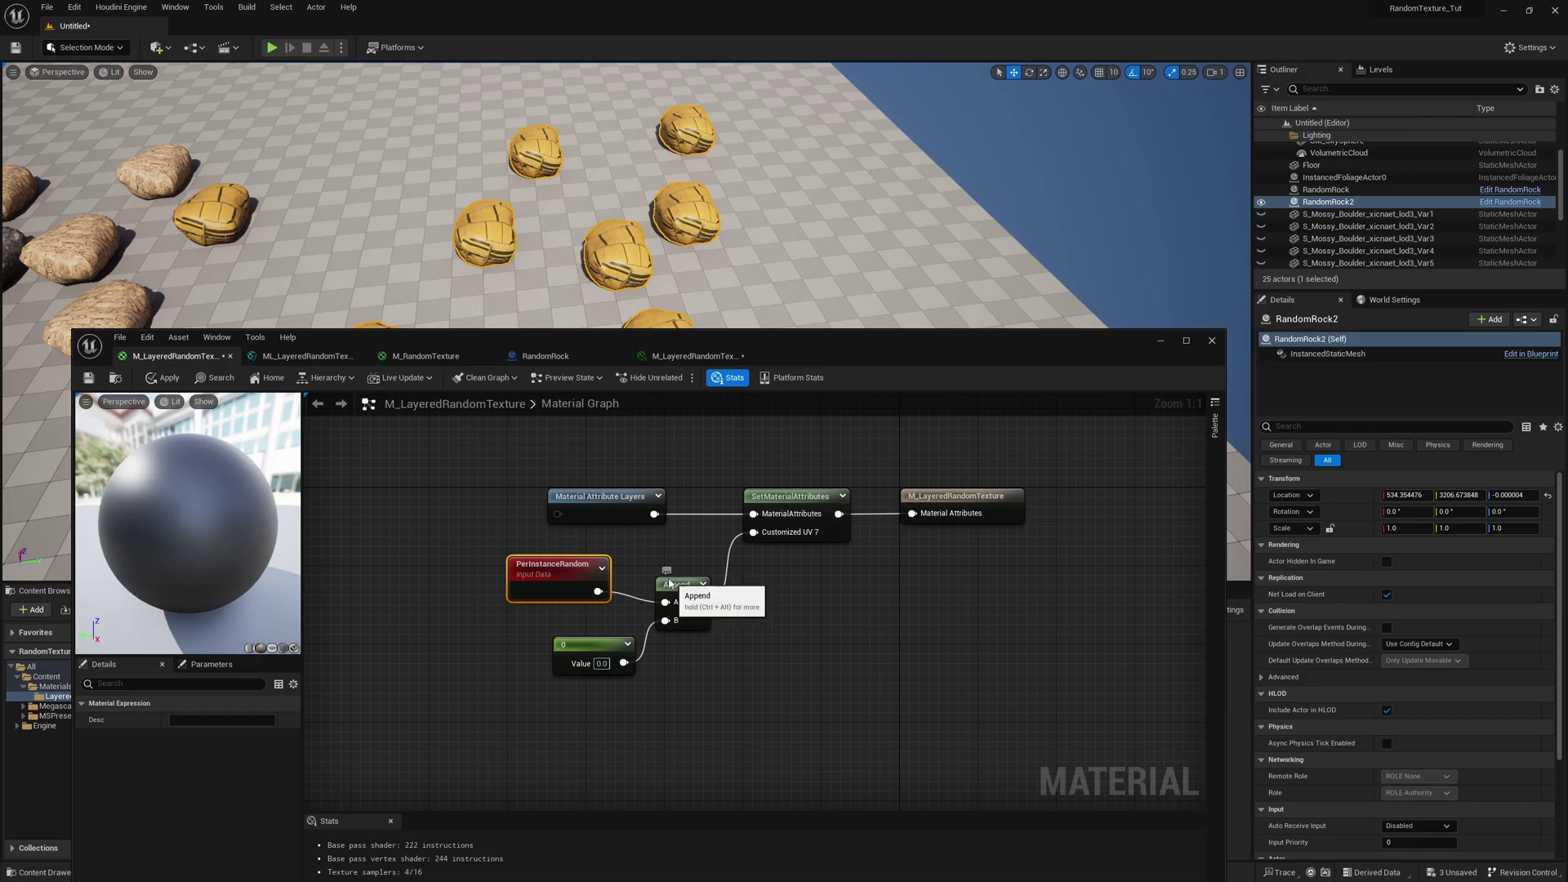
pyautogui.moveTo(680, 587); pyautogui.dragTo(669, 575)
pyautogui.moveTo(593, 651); pyautogui.dragTo(577, 639)
pyautogui.moveTo(774, 432); pyautogui.dragTo(774, 441, button='right')
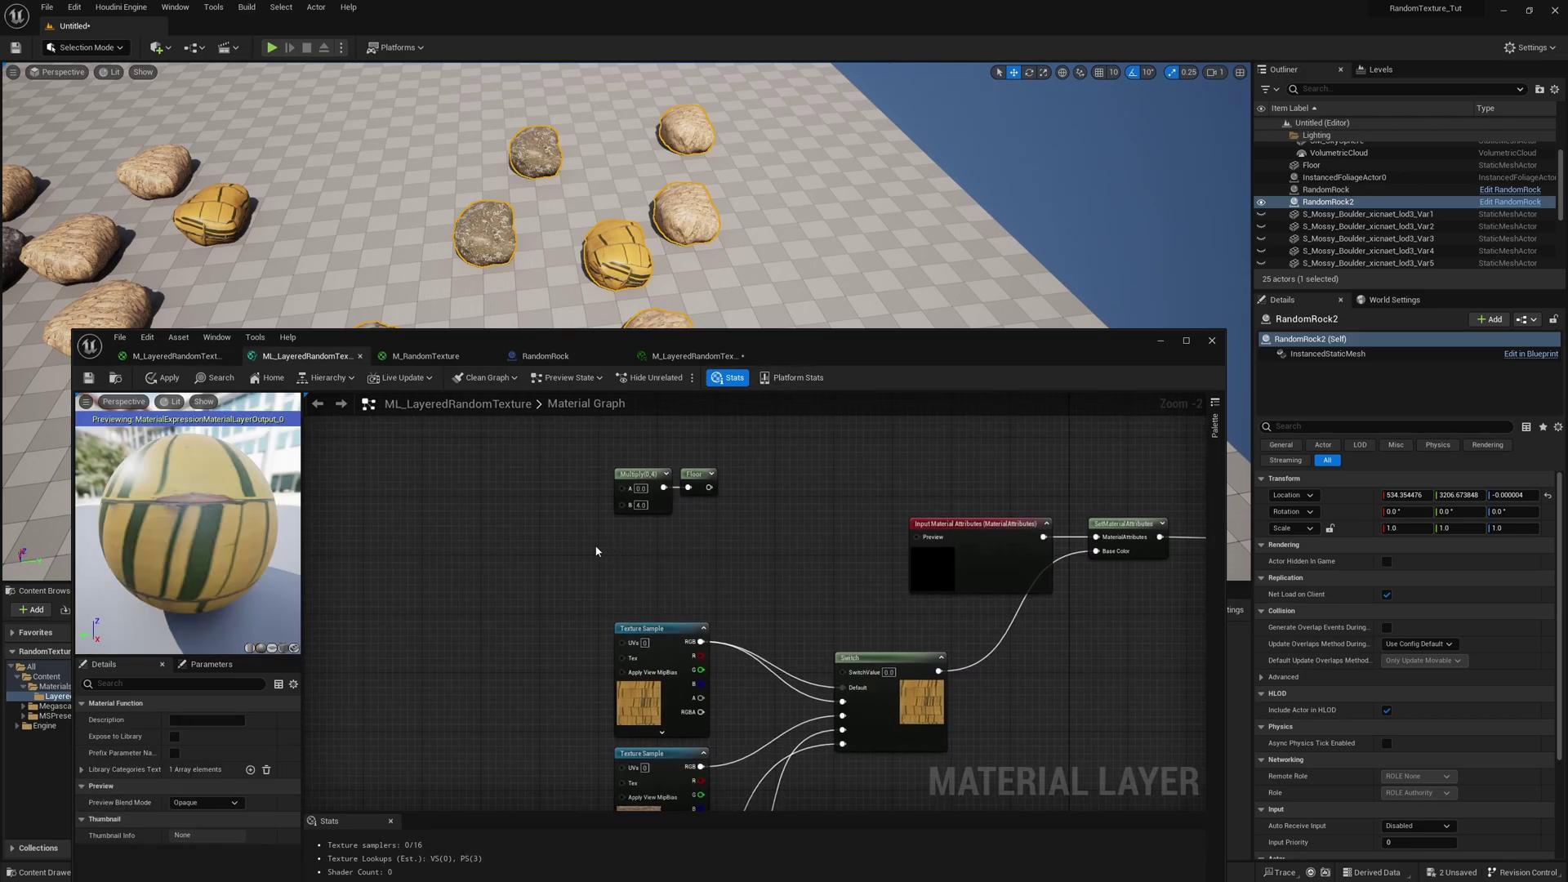
# - Add a TexCoord node before the Multiply node in ML_LayeredRandomTexture and set its coordinate index to 7
pyautogui.click(480, 473)
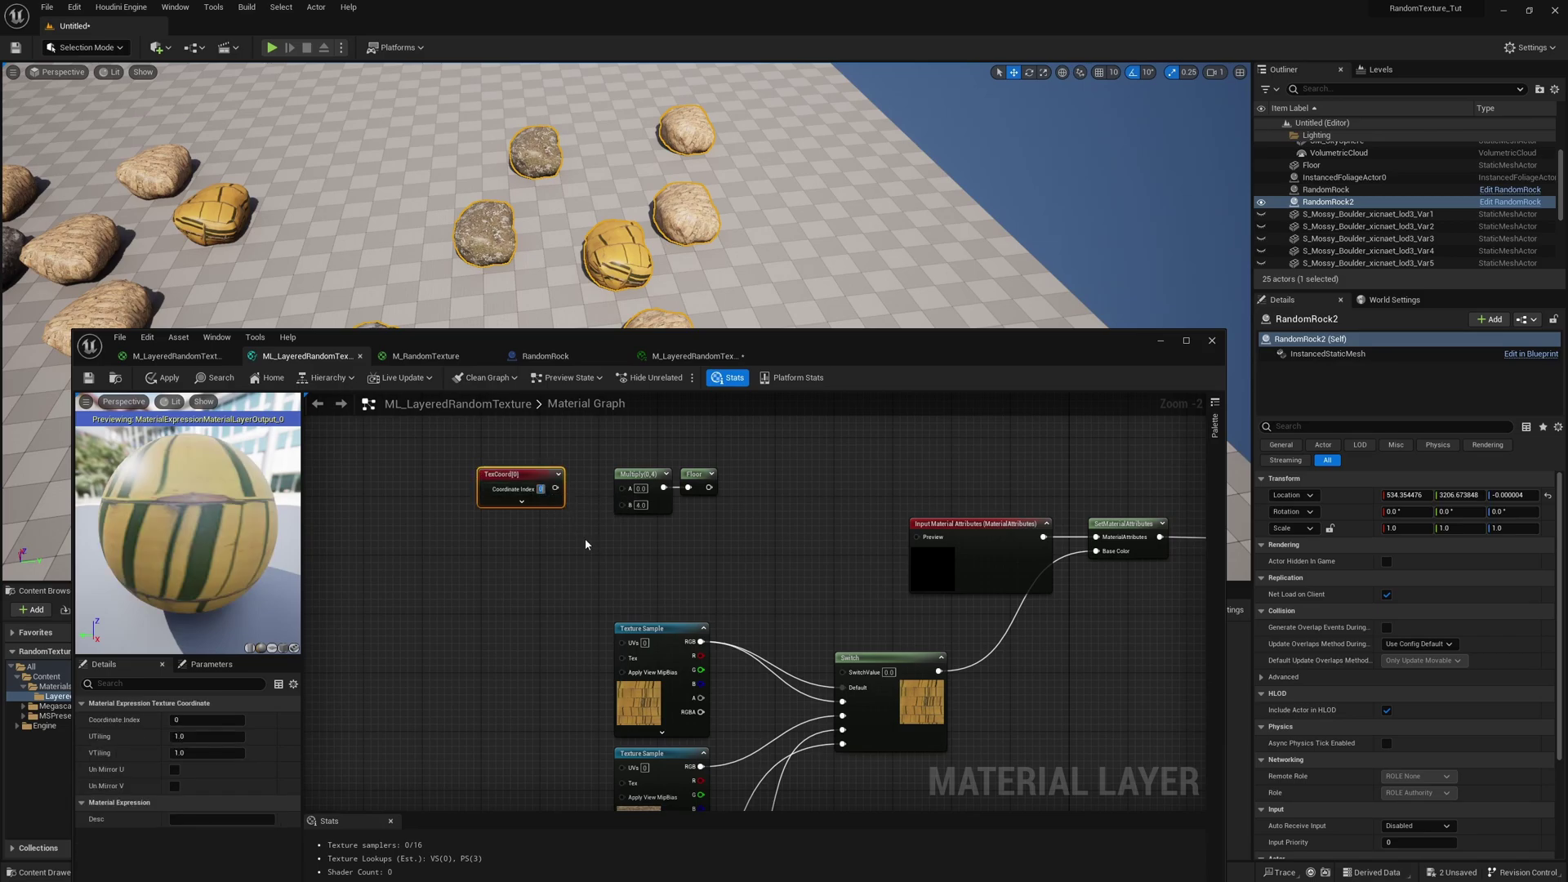
pyautogui.write('7')
pyautogui.scroll(1, 585, 538)
# - Route the TexCoord output through a ComponentMask with only R enabled, into the Multiply and Floor chain that drives the Switch's SwitchValue
pyautogui.moveTo(517, 471)
pyautogui.mouseDown()
pyautogui.moveTo(436, 476)
pyautogui.moveTo(507, 490)
pyautogui.mouseUp()
pyautogui.write('compone')
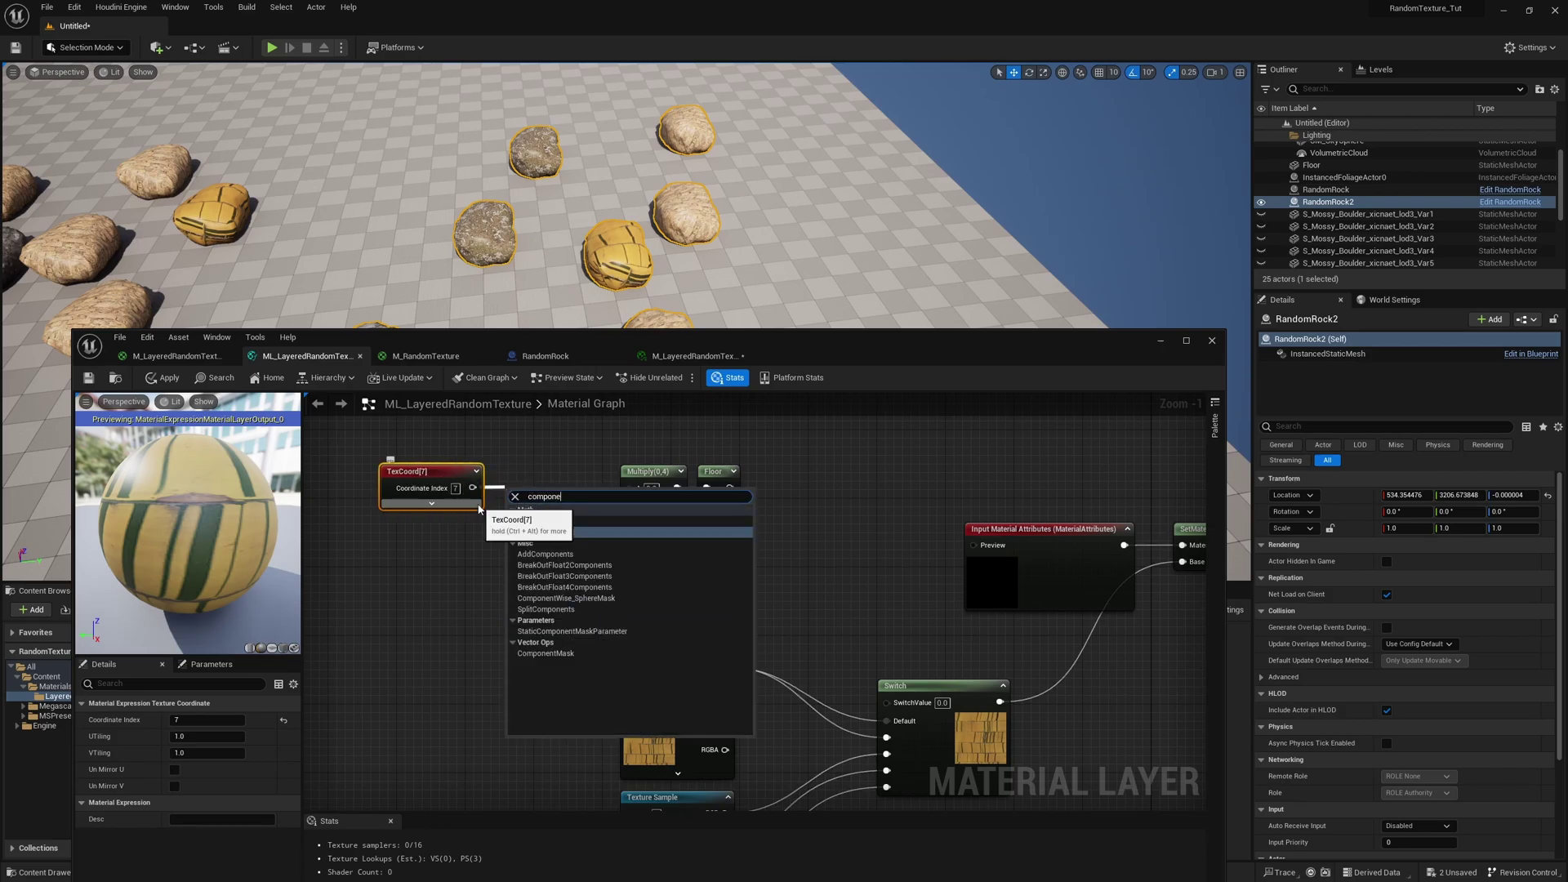
pyautogui.press('Return')
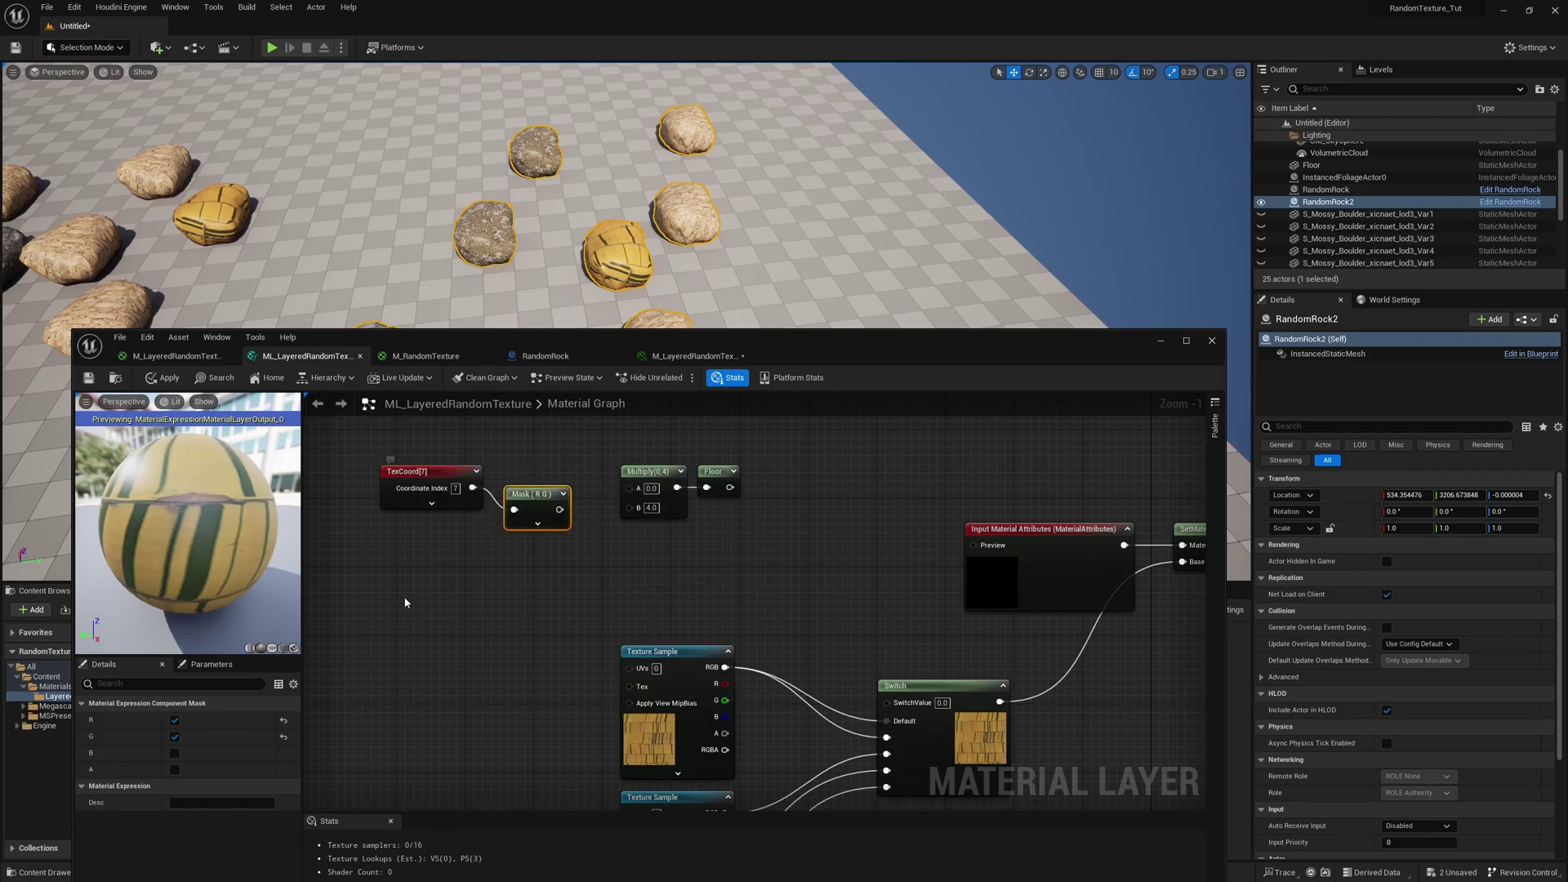
pyautogui.click(174, 737)
pyautogui.moveTo(553, 510); pyautogui.dragTo(537, 482)
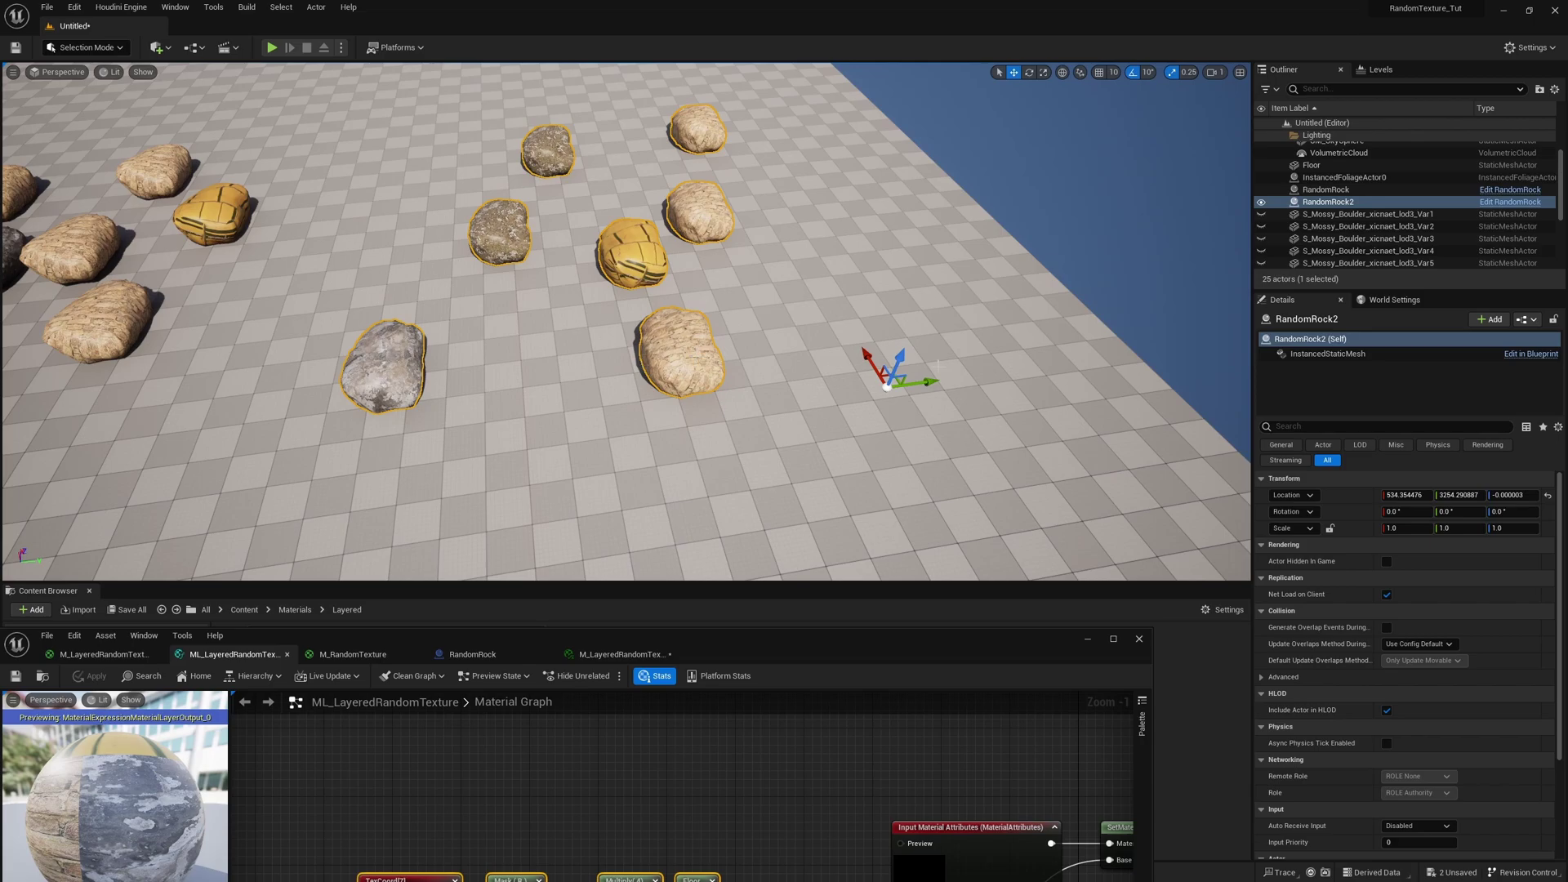
# - Reposition one boulder instance of RandomRock2 and duplicate it to place more instances beside the existing ones
pyautogui.moveTo(824, 625); pyautogui.dragTo(838, 485)
pyautogui.click(690, 357)
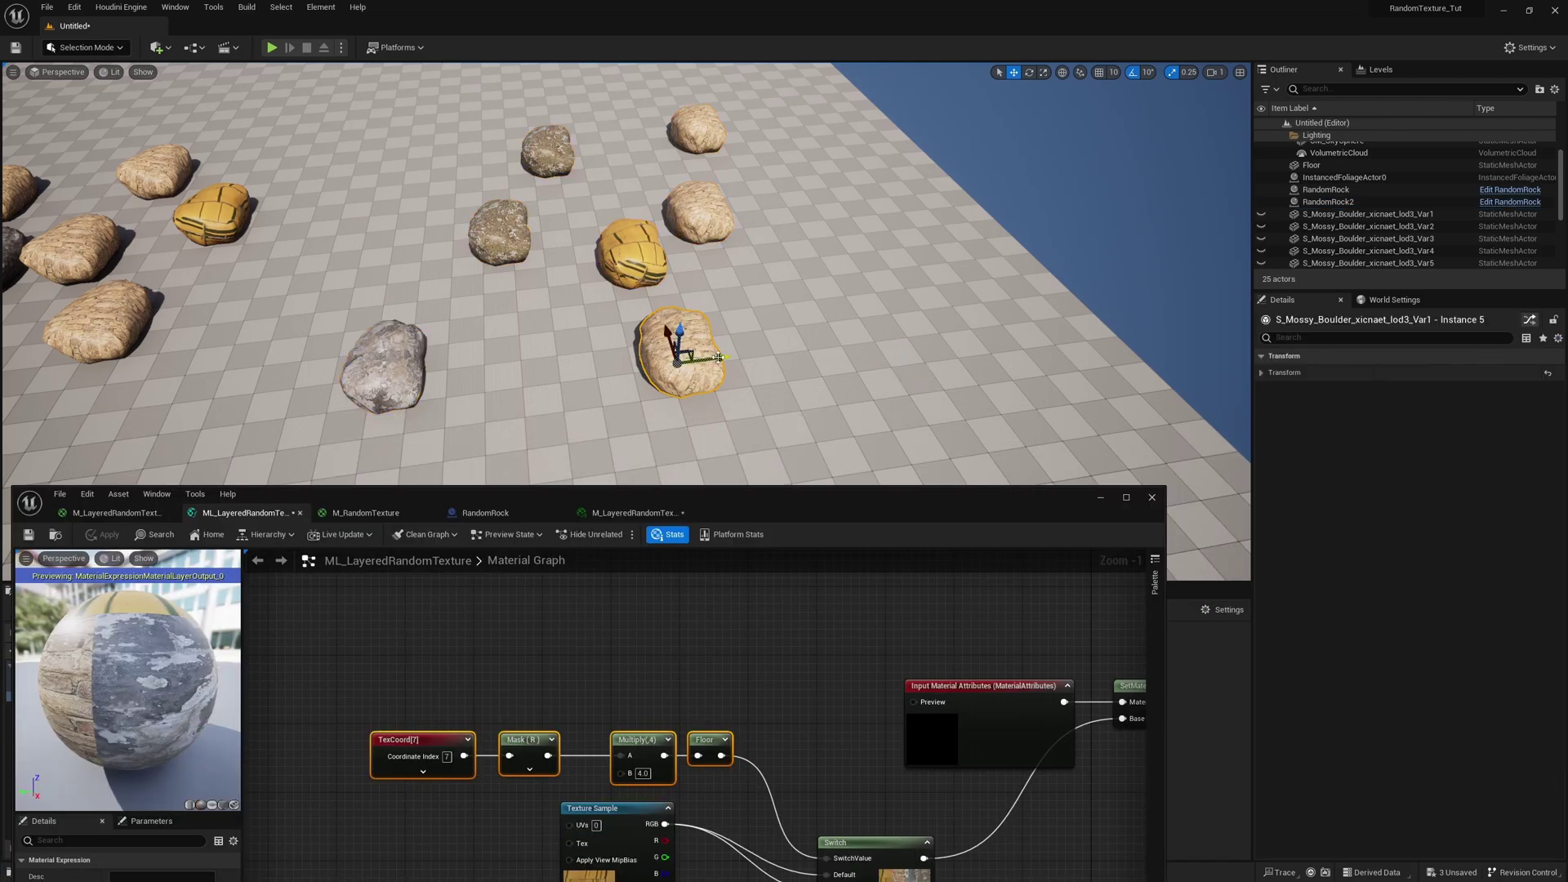
pyautogui.moveTo(718, 357); pyautogui.dragTo(539, 380)
pyautogui.moveTo(529, 358); pyautogui.dragTo(695, 359, button='right')
pyautogui.keyDown('alt'); pyautogui.moveTo(576, 398); pyautogui.dragTo(292, 335); pyautogui.keyUp('alt')
# - Move the whole RandomRock2 actor across the floor to about X -856, Y 59, clear of the other boulder groups
pyautogui.moveTo(948, 339); pyautogui.dragTo(875, 353)
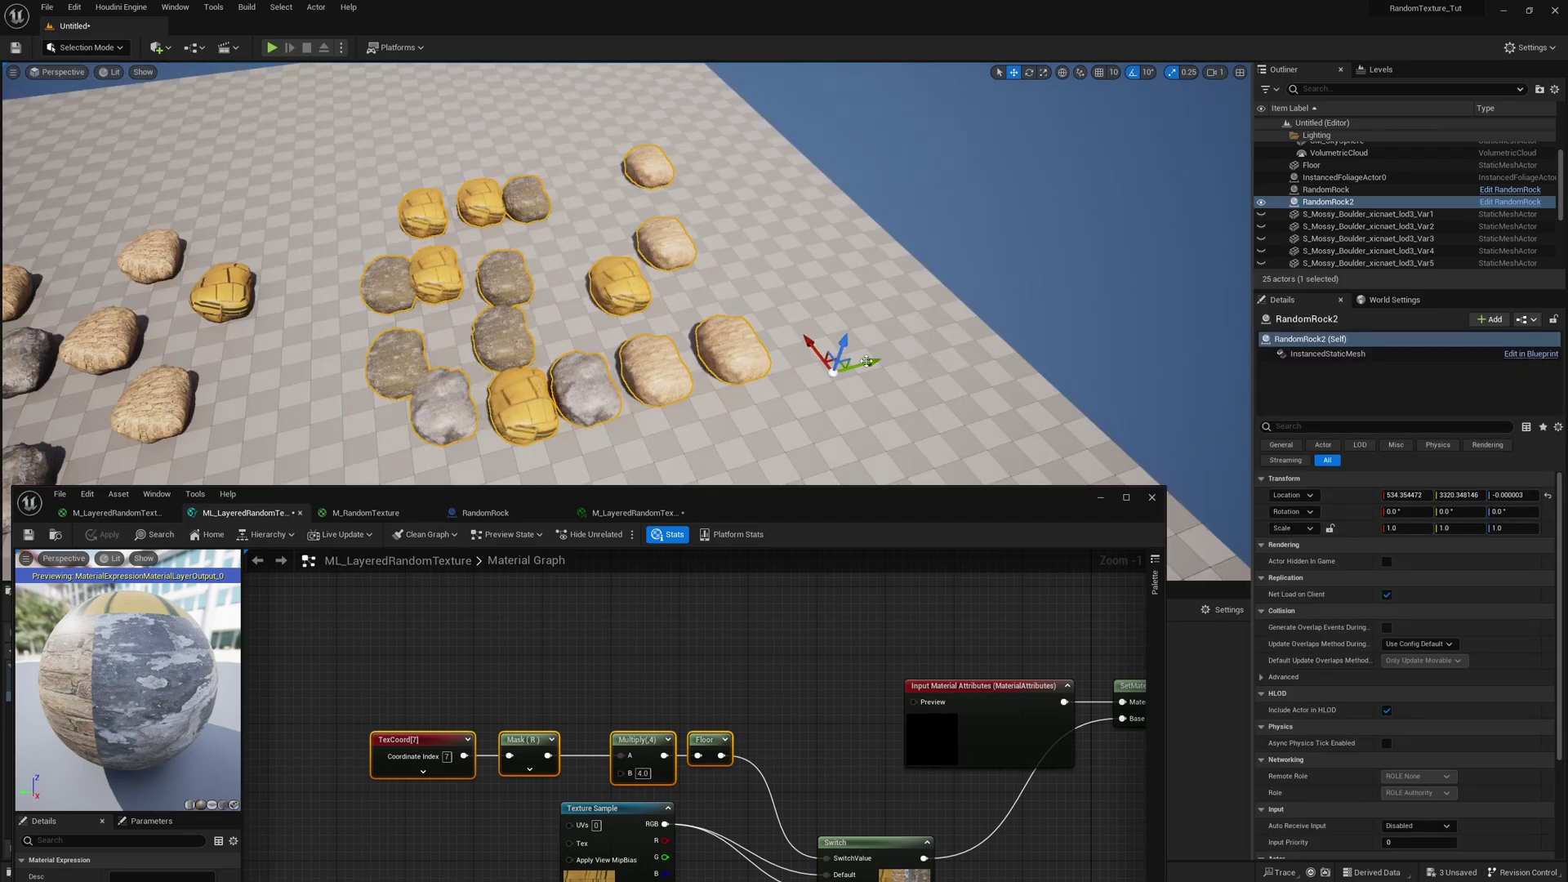
pyautogui.moveTo(875, 353); pyautogui.dragTo(742, 277, button='right')
pyautogui.moveTo(875, 512); pyautogui.dragTo(925, 505)
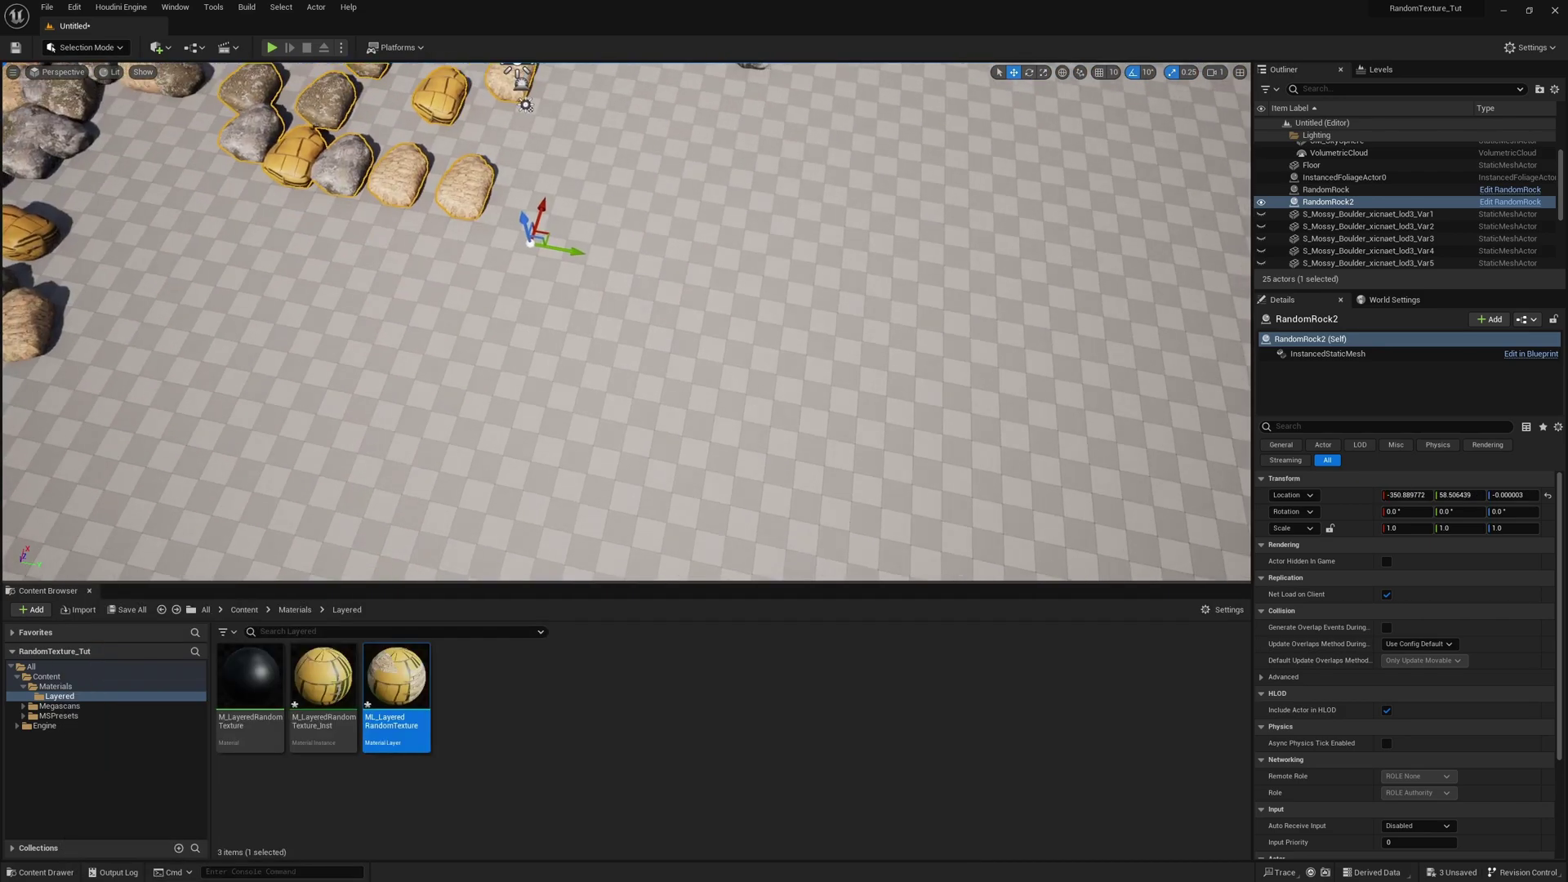
pyautogui.moveTo(623, 359); pyautogui.dragTo(586, 286, button='right')
pyautogui.moveTo(624, 368); pyautogui.dragTo(604, 445)
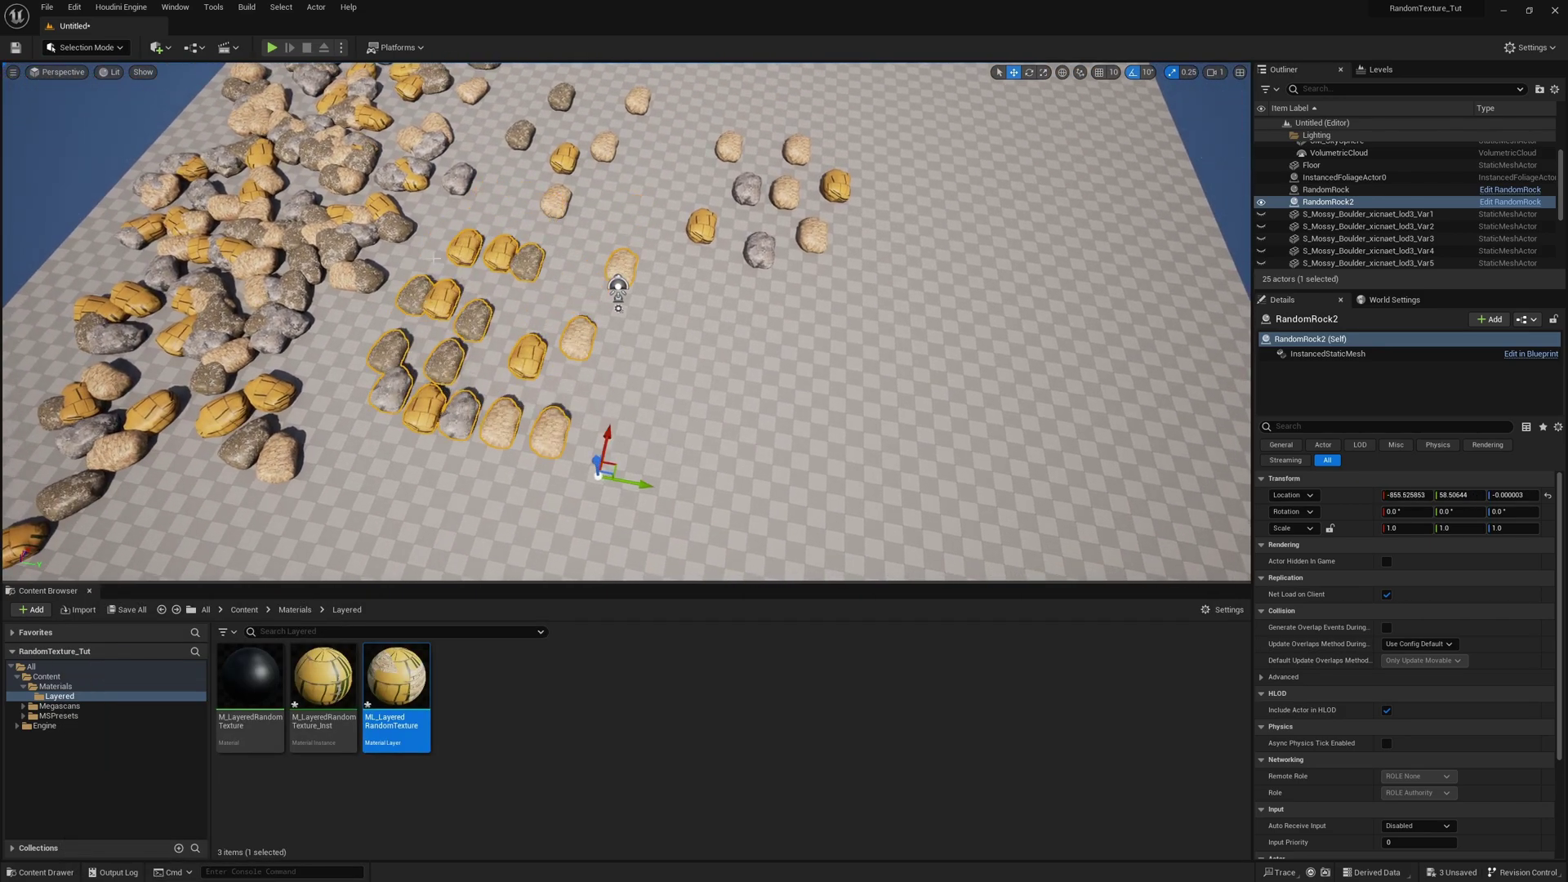
# - Compare the random textures by selecting an instanced boulder, a static mesh boulder and the foliage boulders in turn
pyautogui.moveTo(428, 261); pyautogui.dragTo(606, 438, button='right')
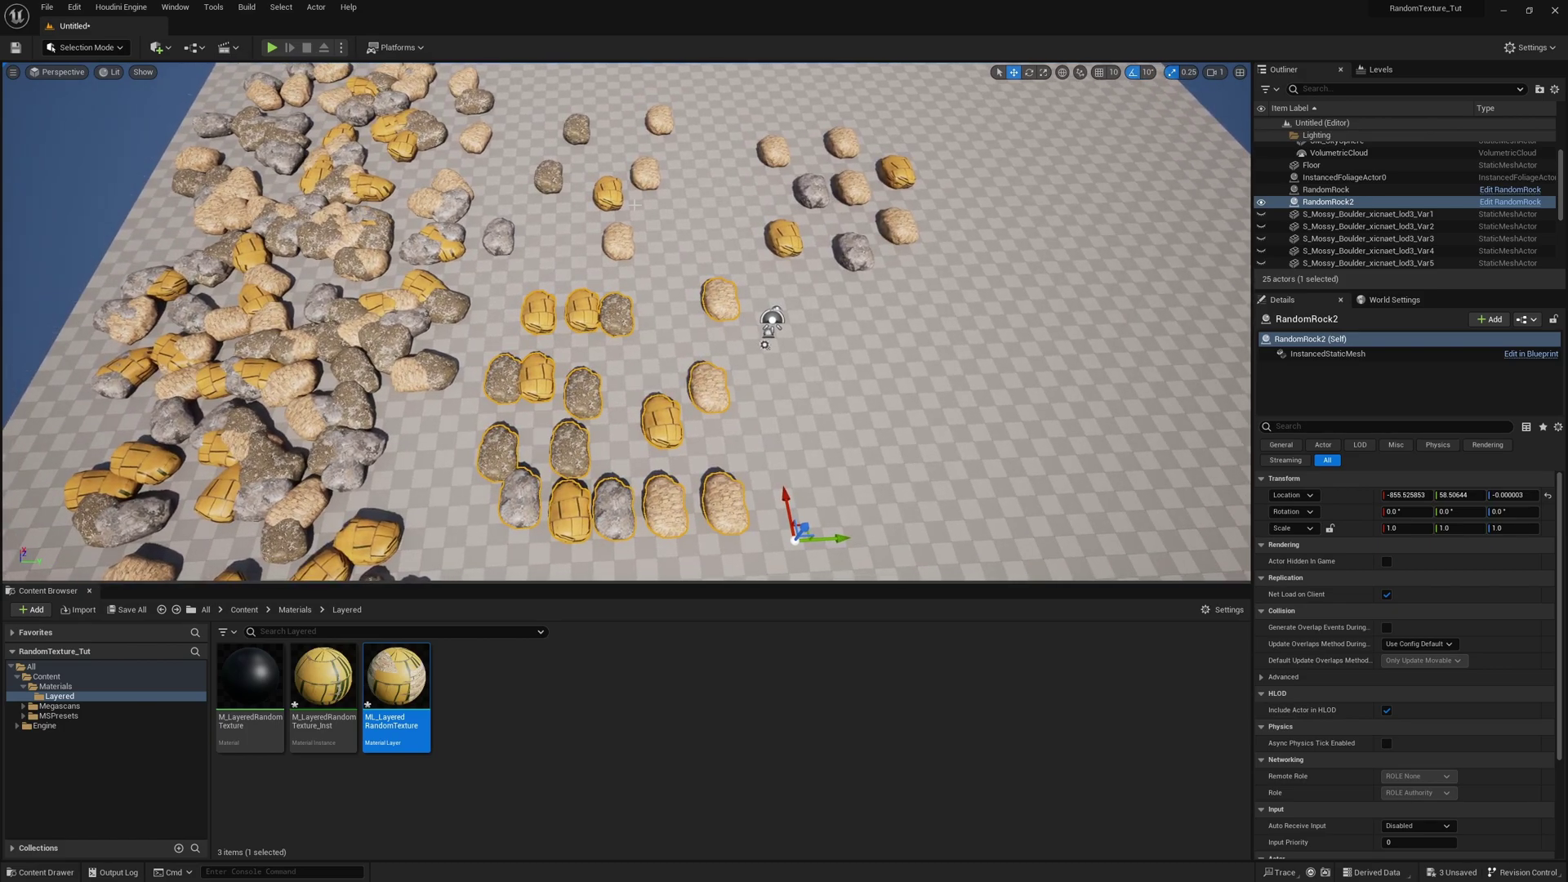
pyautogui.click(618, 239)
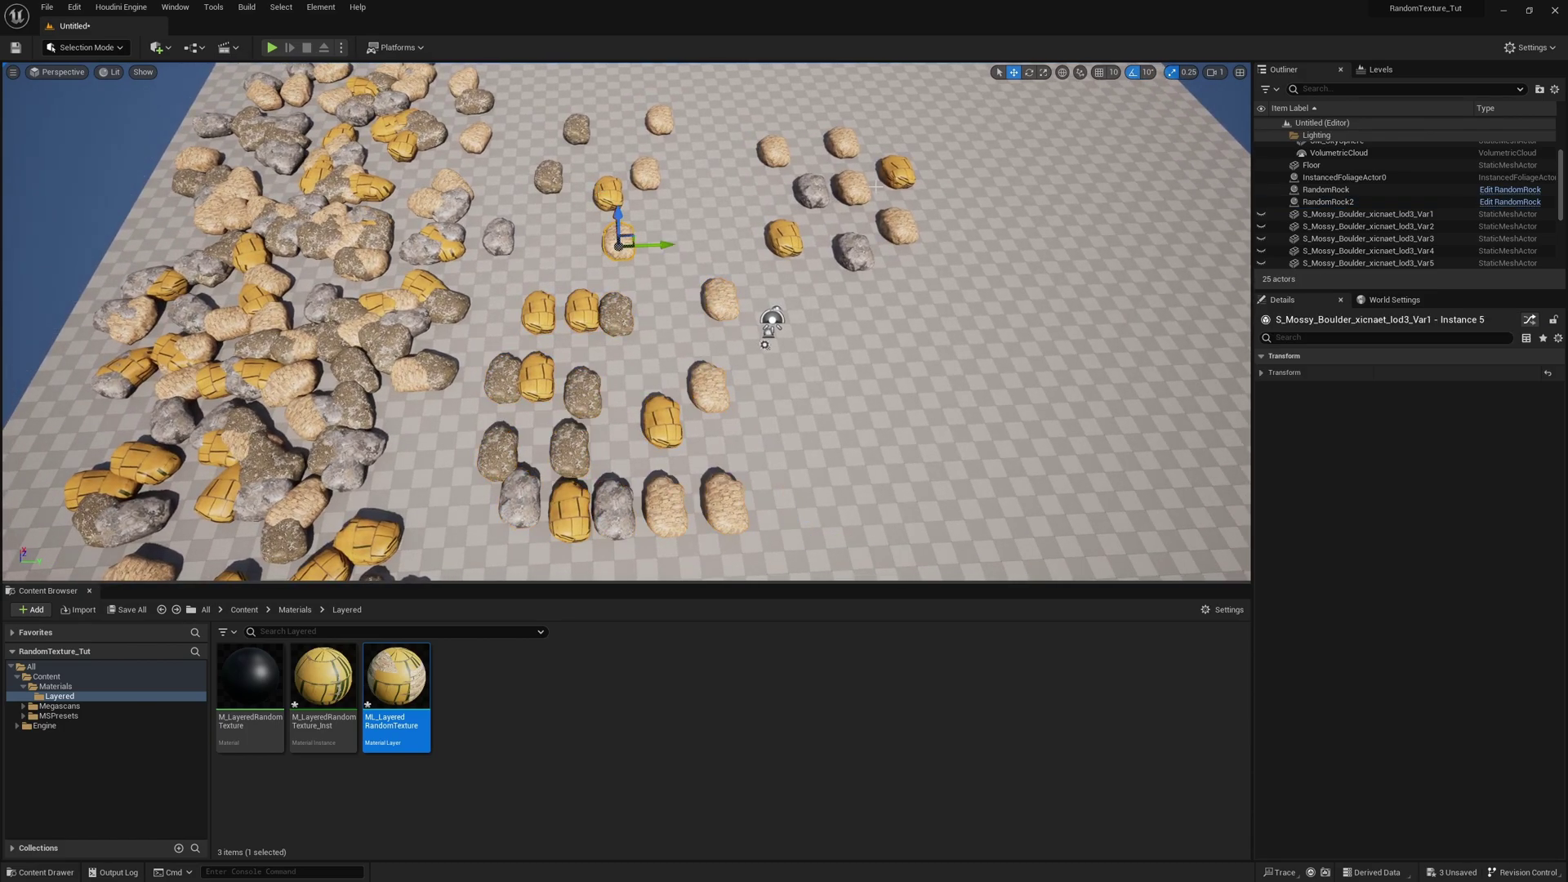
pyautogui.click(842, 143)
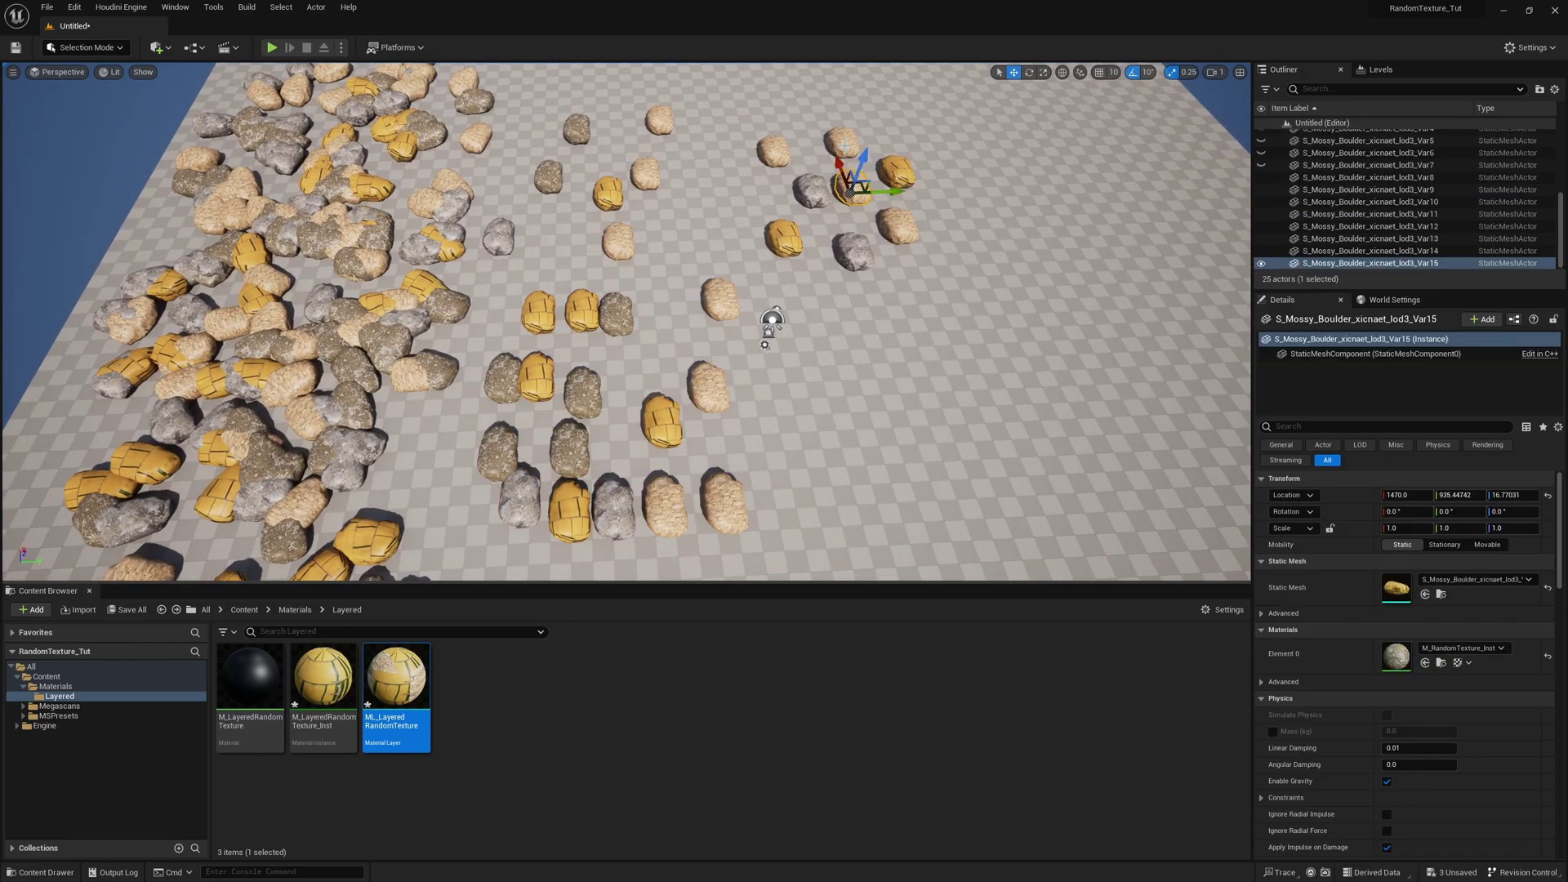
pyautogui.click(325, 236)
pyautogui.scroll(-2, 325, 236)
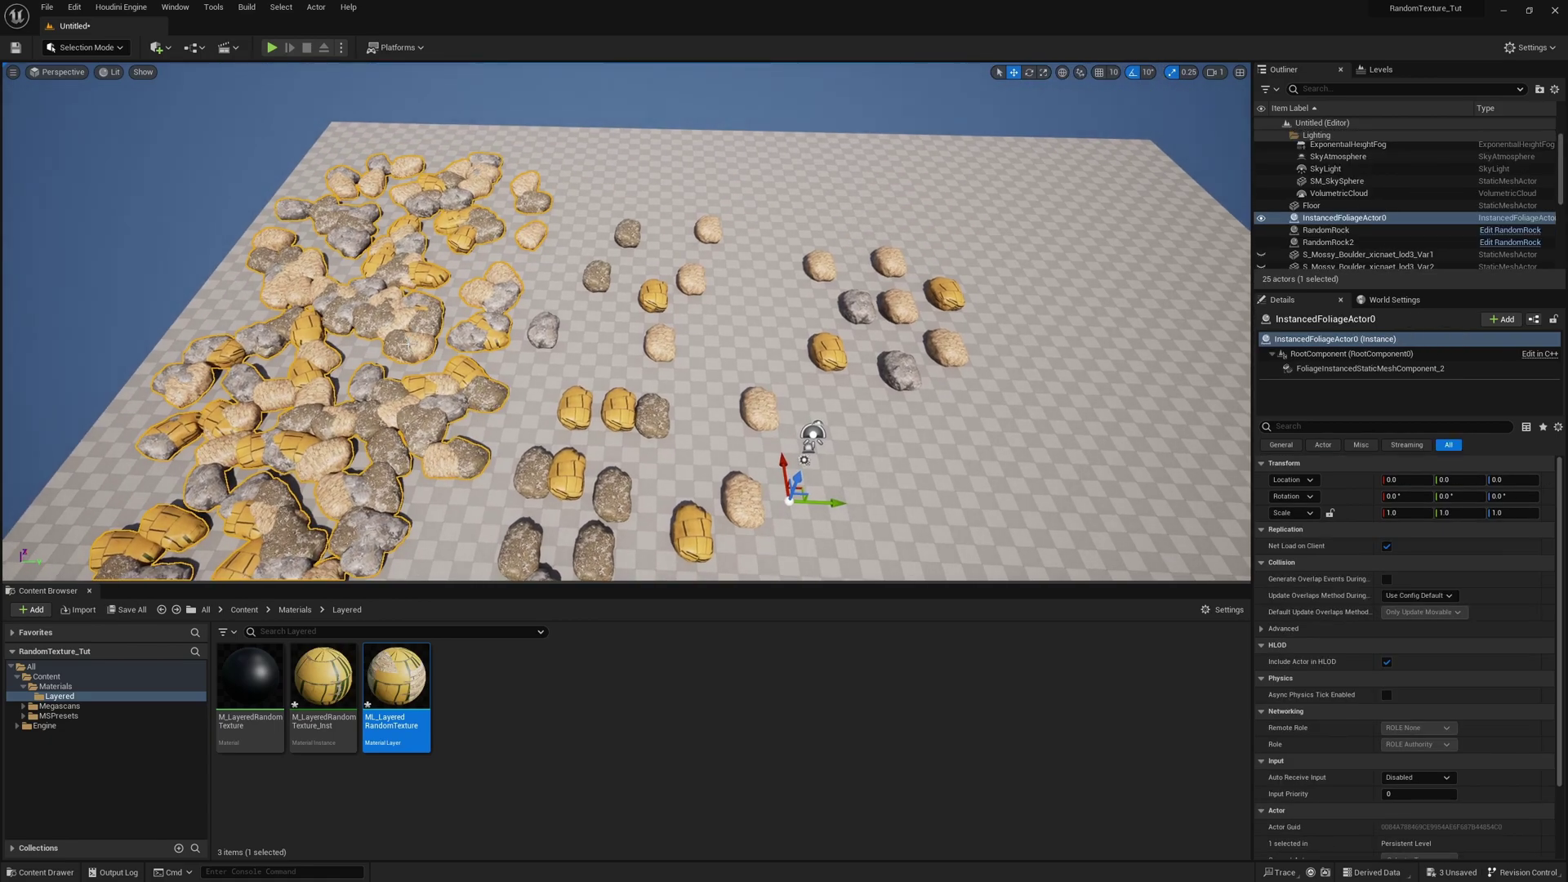
# - Clear the selection and view all boulder groups together in the full-screen viewport
pyautogui.press('Escape')
pyautogui.moveTo(405, 346); pyautogui.dragTo(237, 368, button='right')
pyautogui.press('F11')
pyautogui.moveTo(821, 433); pyautogui.dragTo(870, 425, button='right')
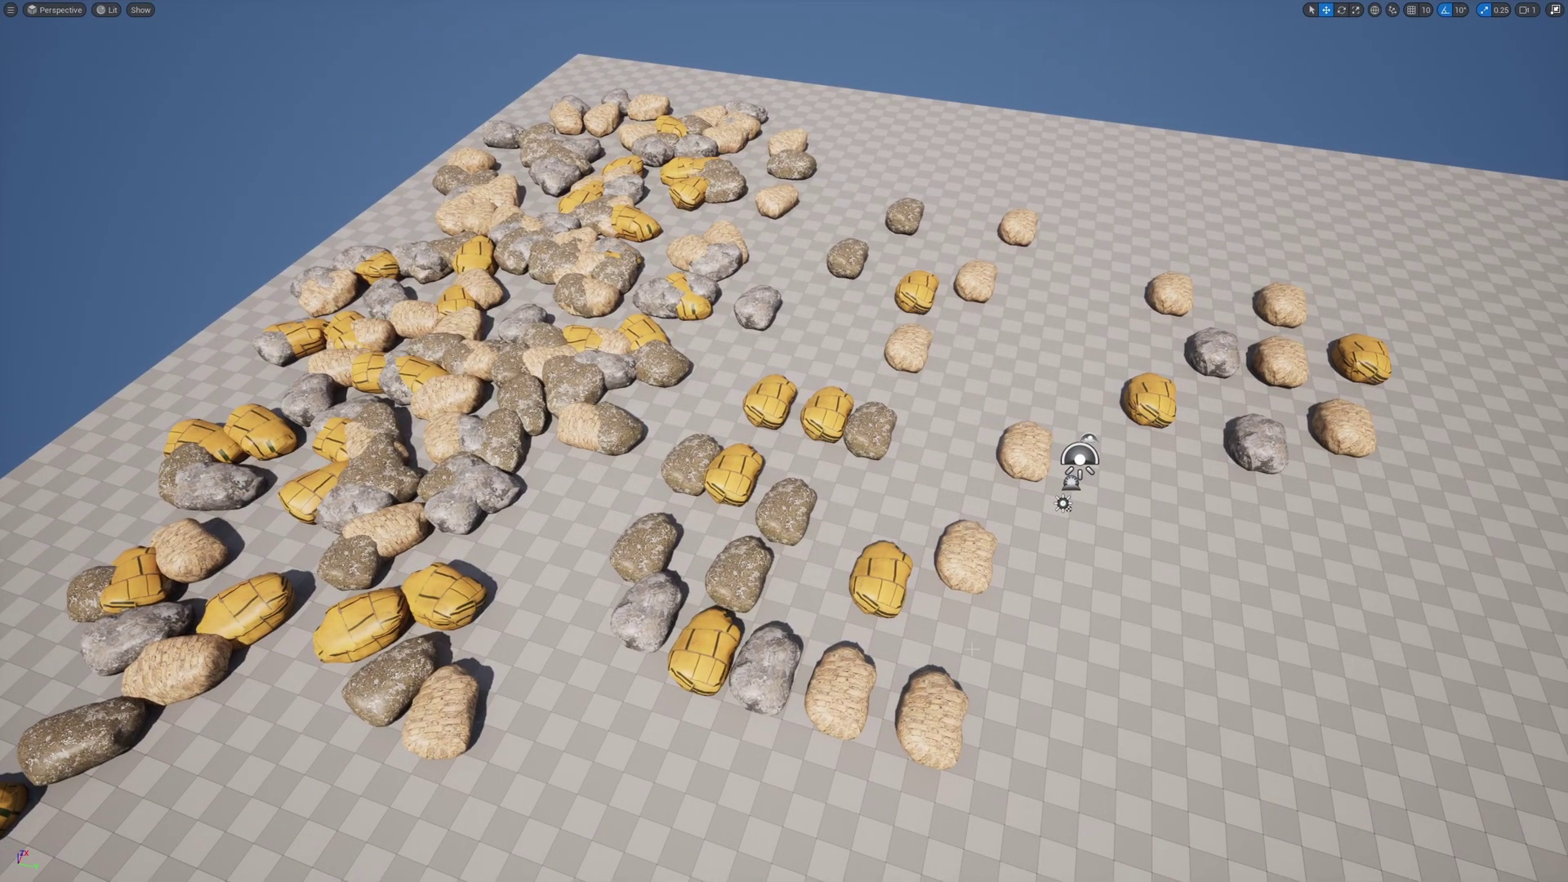